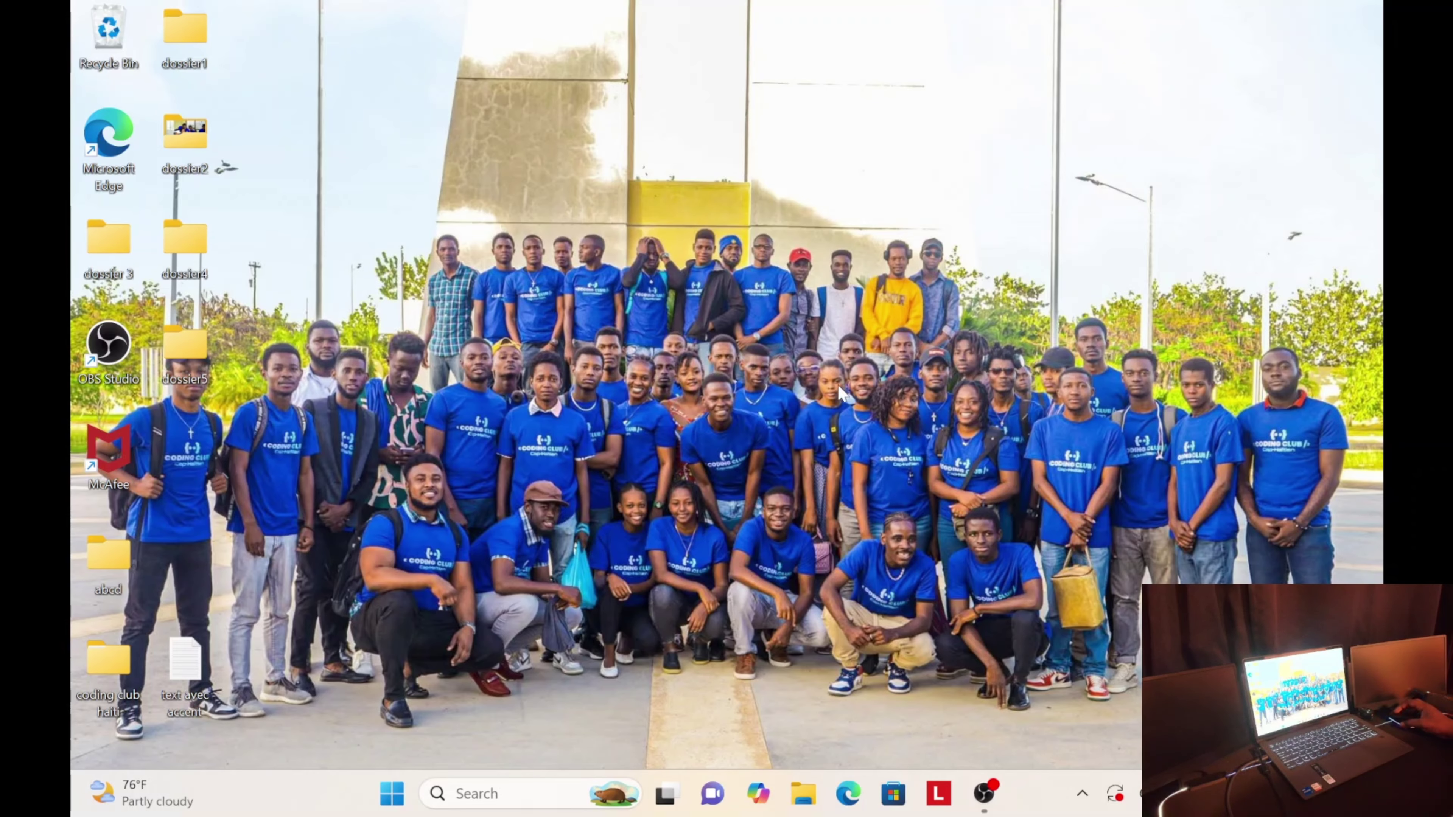
Step: Open File Explorer, try its window in restored and maximized size, and close it
{"action": "left_click", "coordinate": [803, 793]}
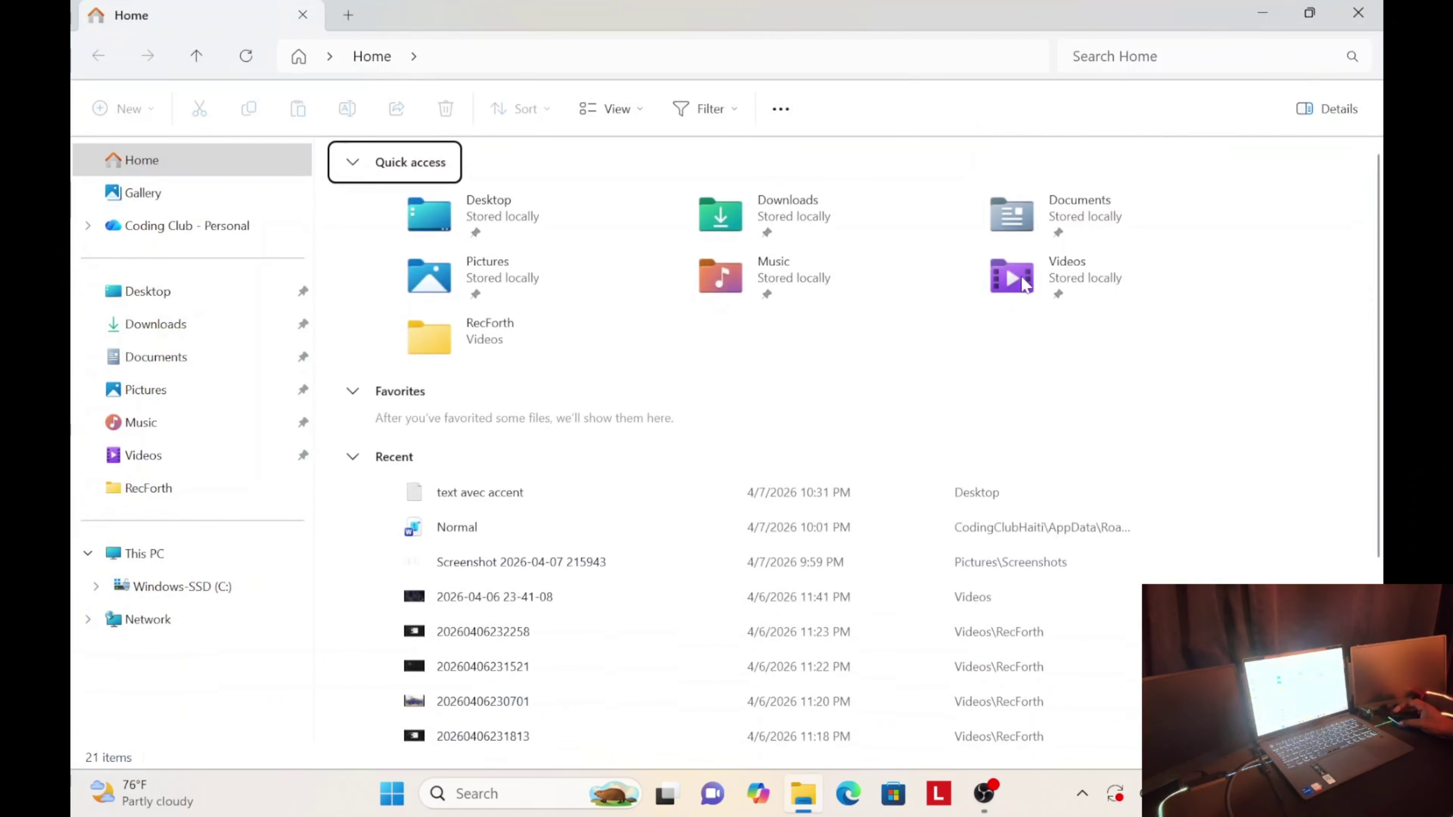
{"action": "left_click", "coordinate": [1309, 13]}
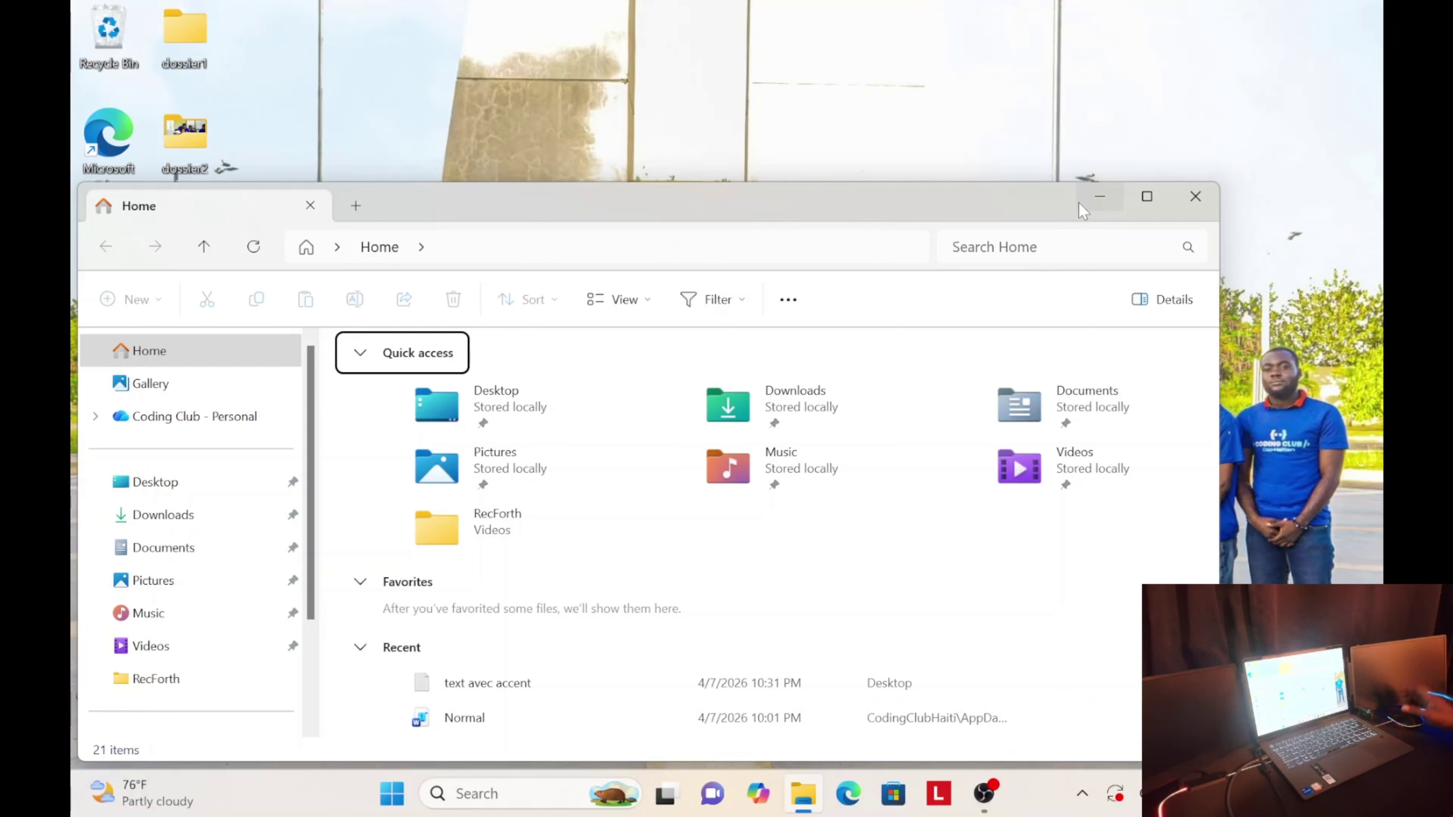
{"action": "left_click", "coordinate": [1150, 202]}
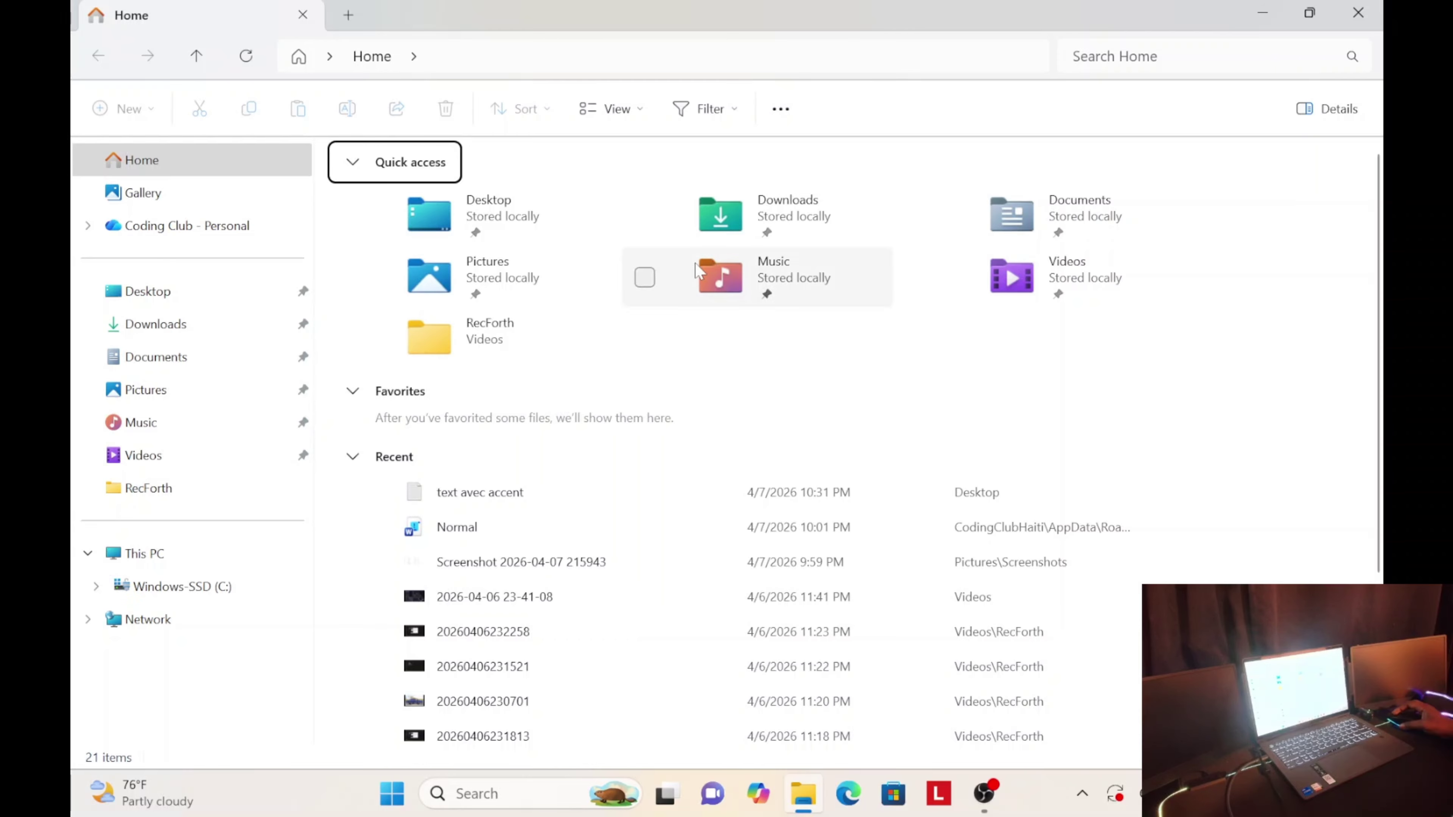
{"action": "left_click", "coordinate": [1358, 12]}
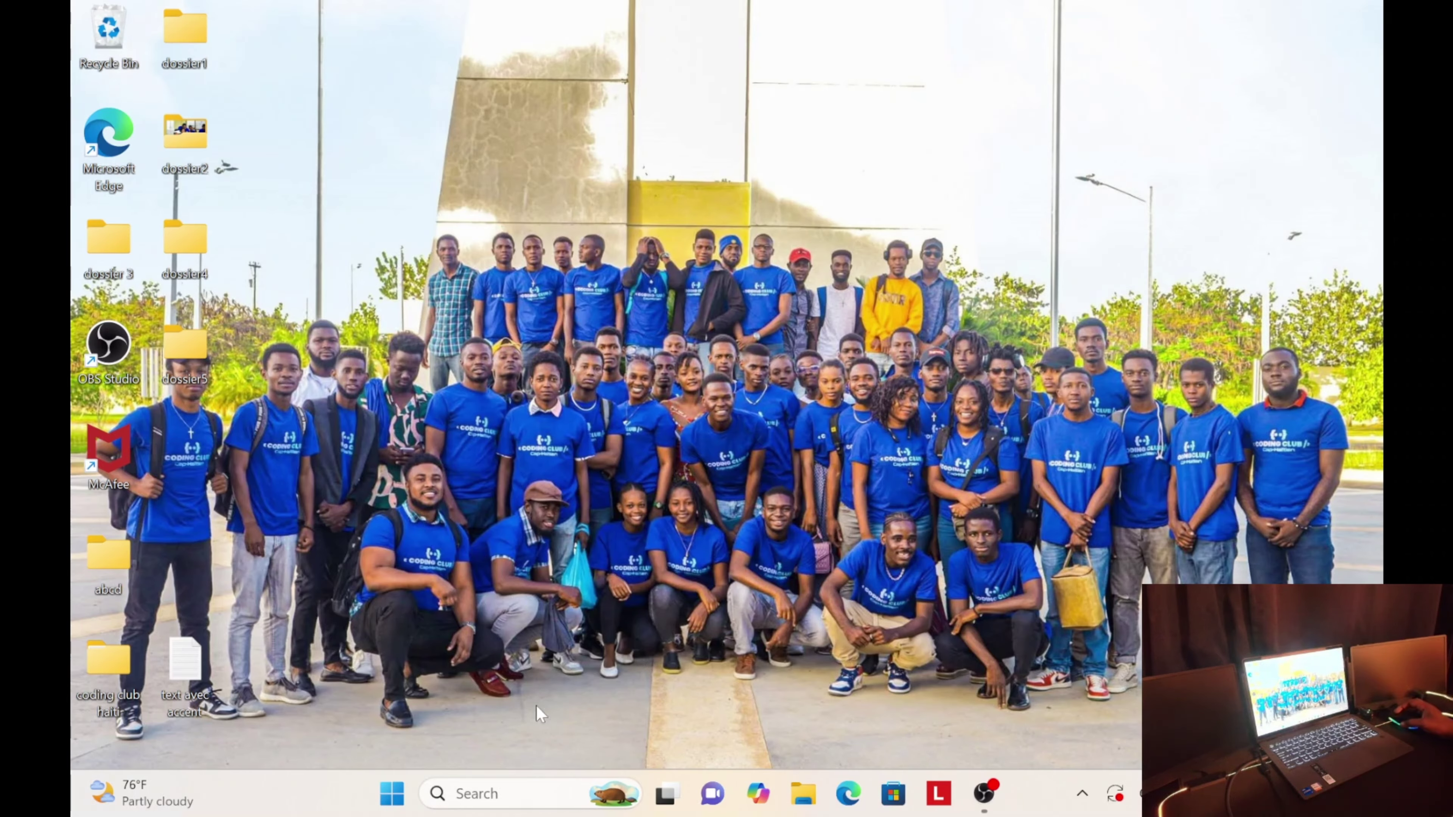
Step: Examine the Start menu's full list of installed apps and both pages of its pinned apps
{"action": "left_click", "coordinate": [390, 798]}
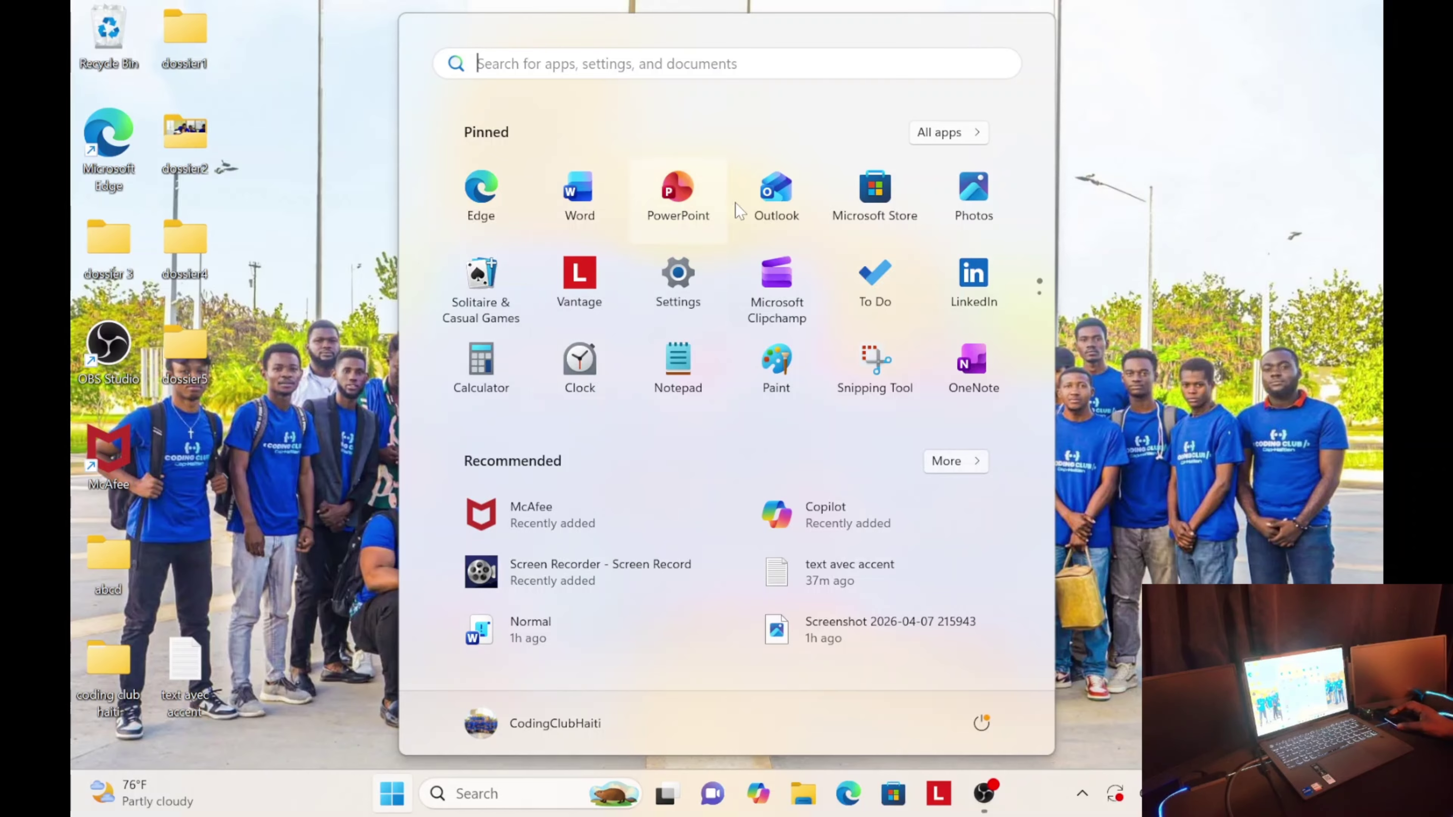
{"action": "left_click", "coordinate": [396, 805]}
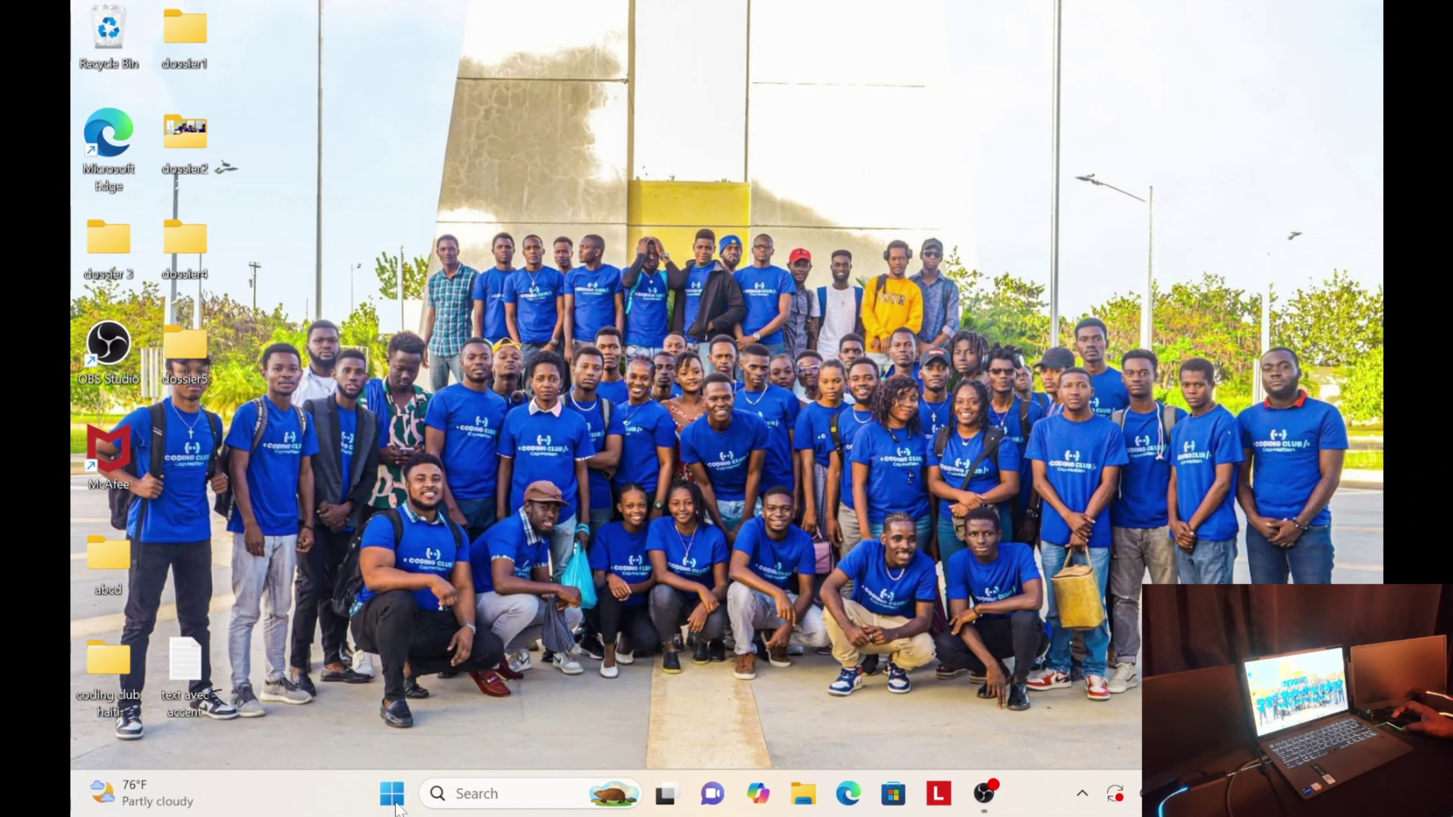
{"action": "left_click", "coordinate": [396, 805]}
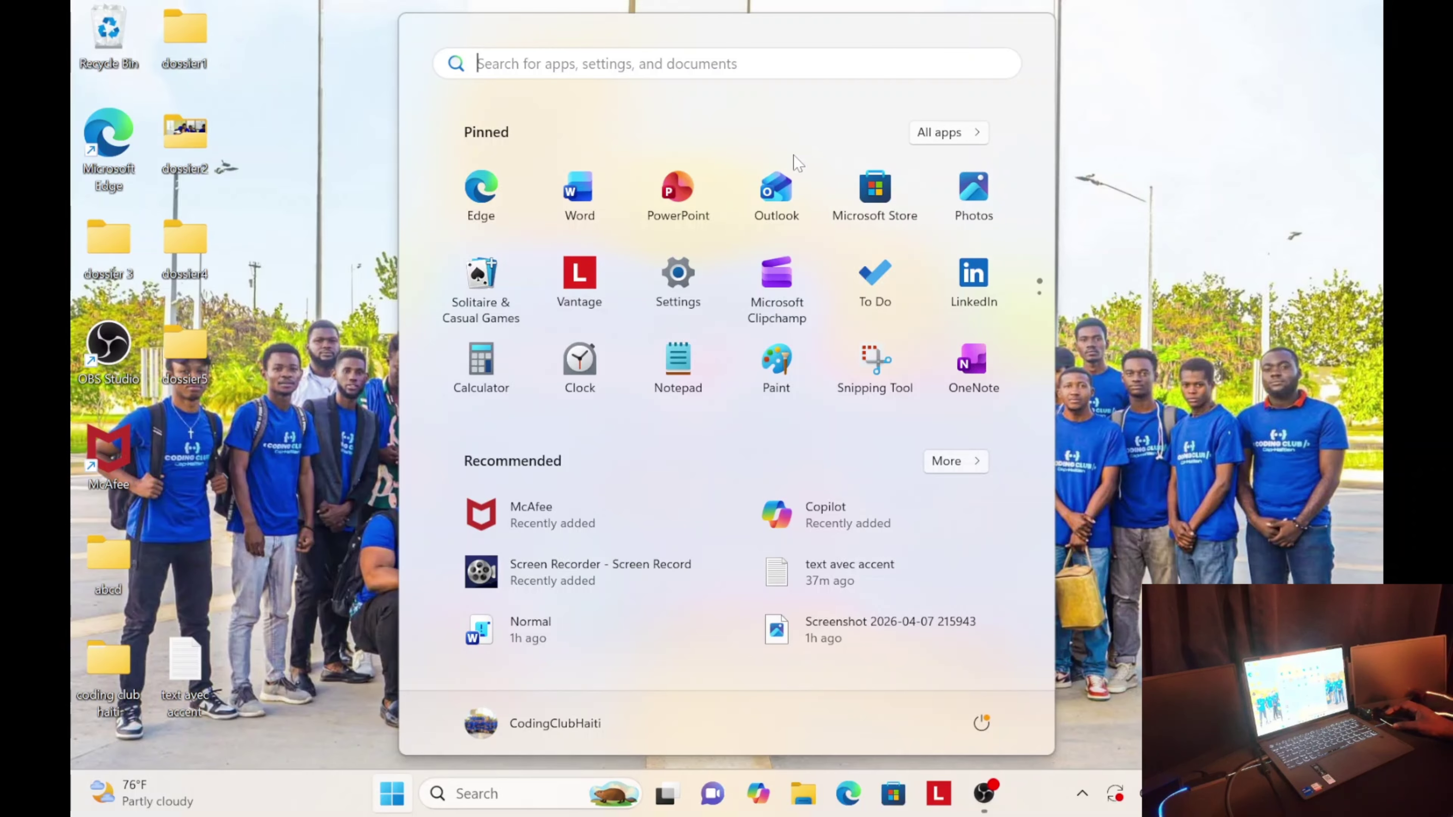
{"action": "left_click", "coordinate": [954, 137]}
{"action": "scroll", "coordinate": [548, 399], "scroll_direction": "down", "scroll_amount": 5}
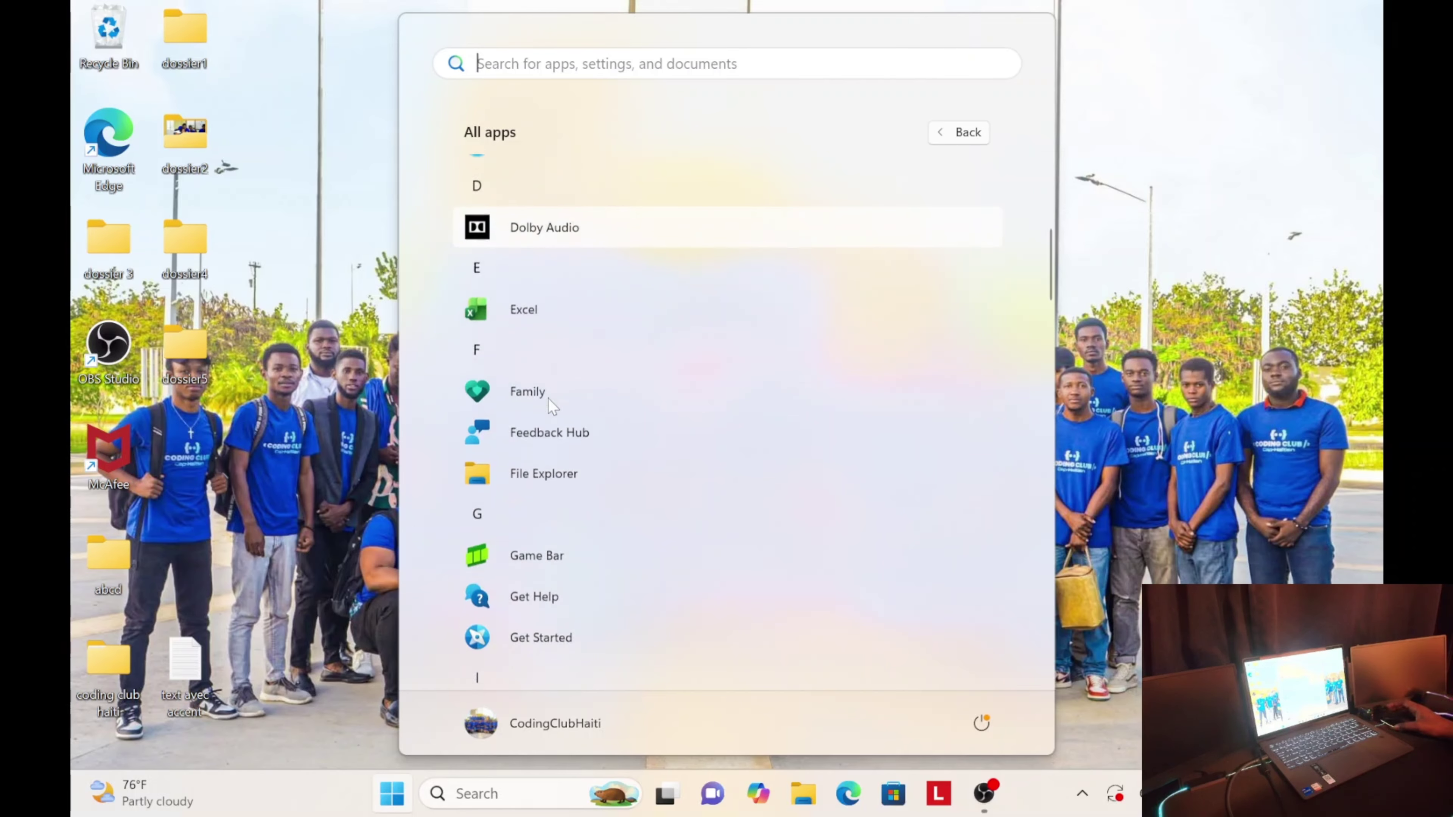
{"action": "scroll", "coordinate": [555, 409], "scroll_direction": "down", "scroll_amount": 15}
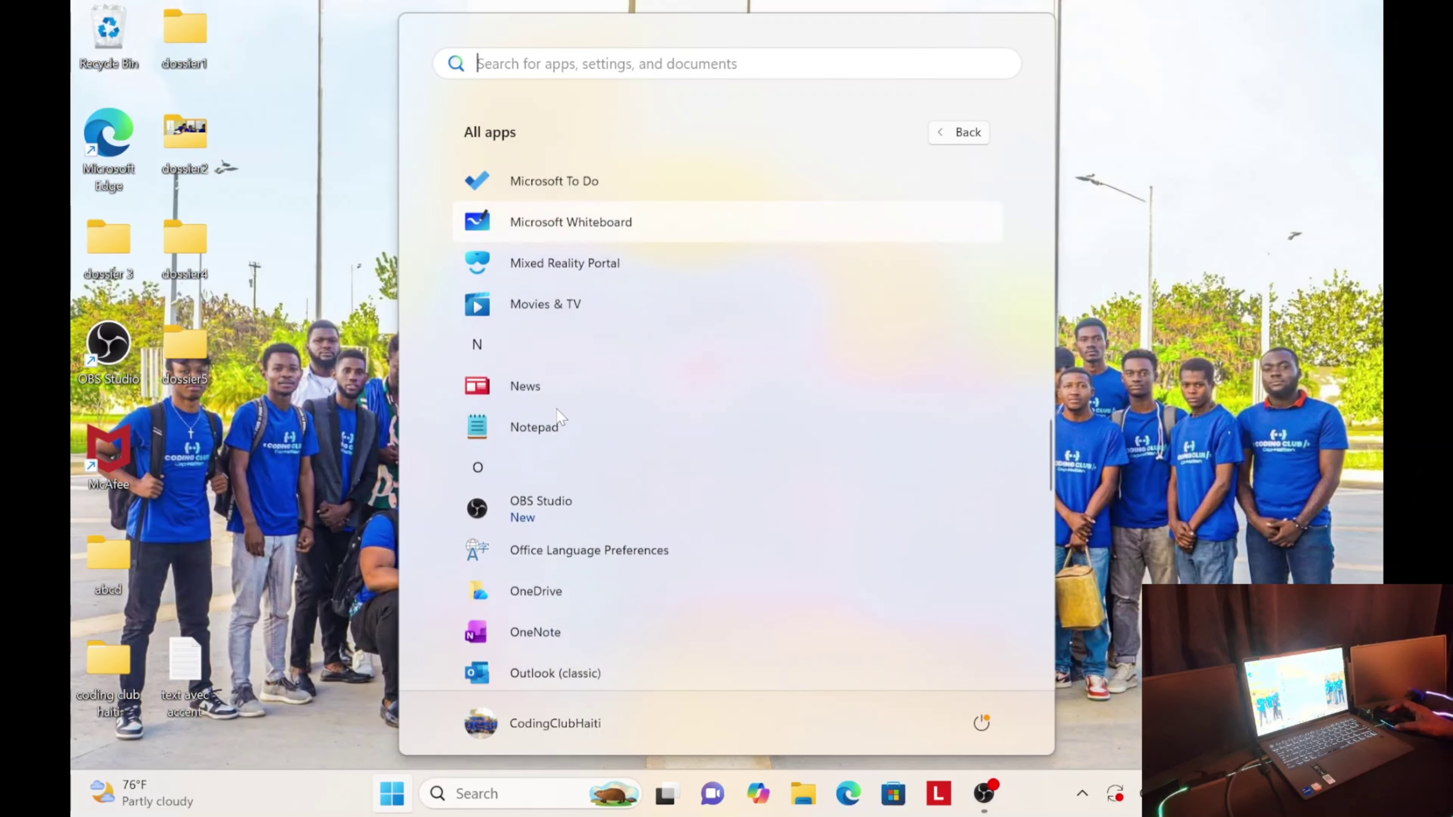
{"action": "scroll", "coordinate": [558, 414], "scroll_direction": "down", "scroll_amount": 8}
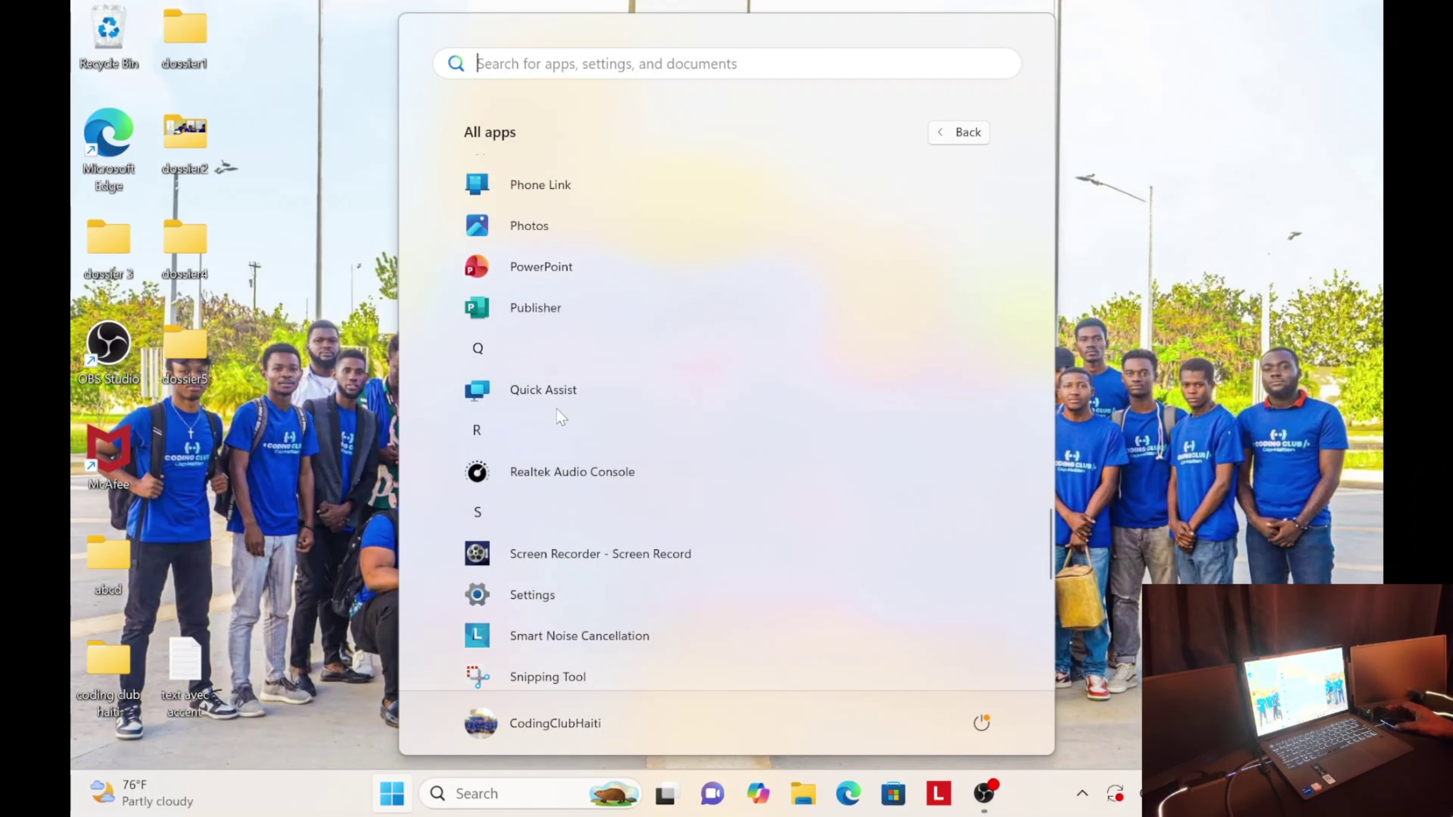
{"action": "scroll", "coordinate": [557, 409], "scroll_direction": "down", "scroll_amount": 8}
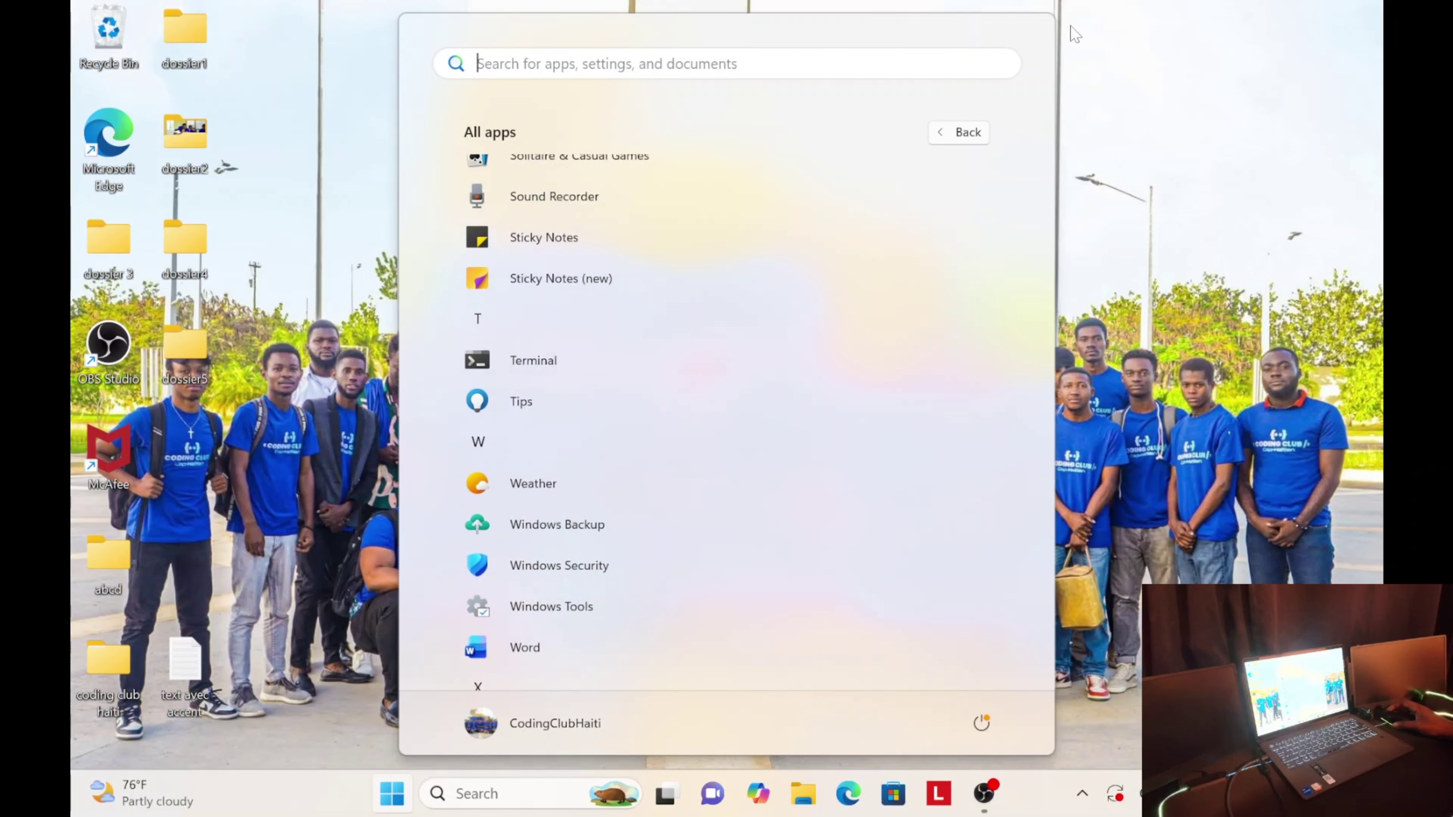
{"action": "left_click", "coordinate": [971, 140]}
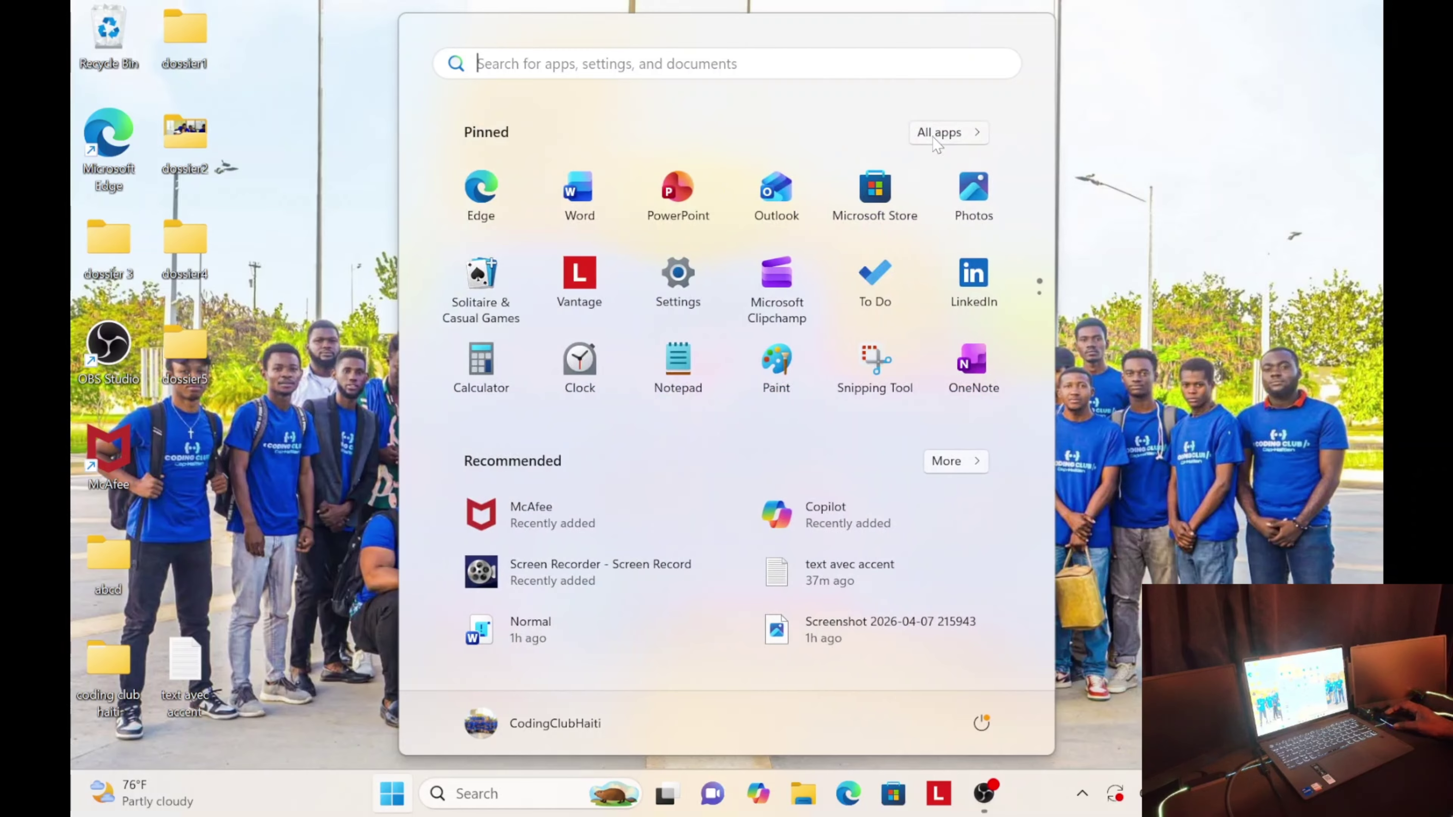
{"action": "left_click", "coordinate": [1039, 310]}
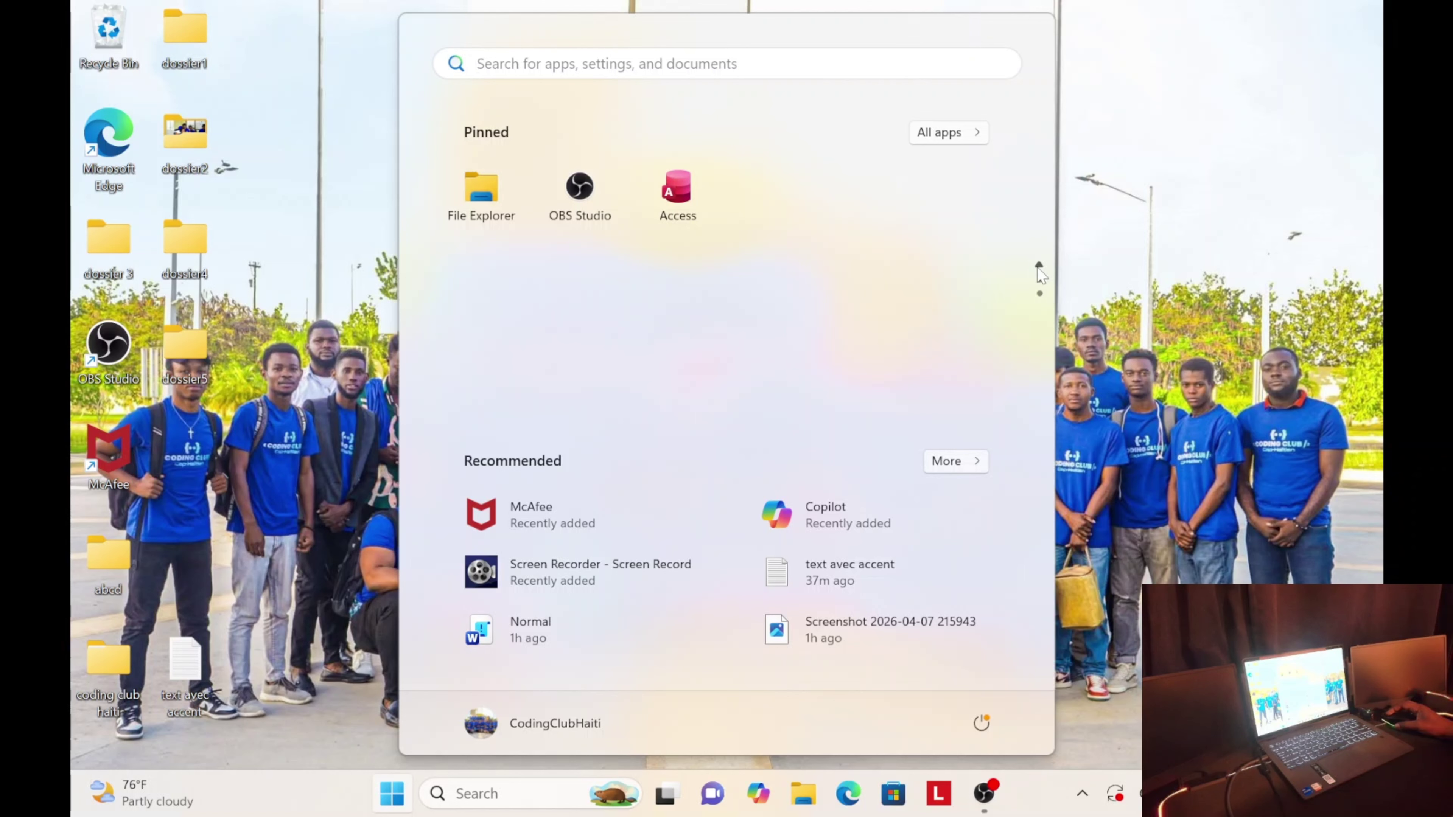
{"action": "left_click", "coordinate": [1041, 266]}
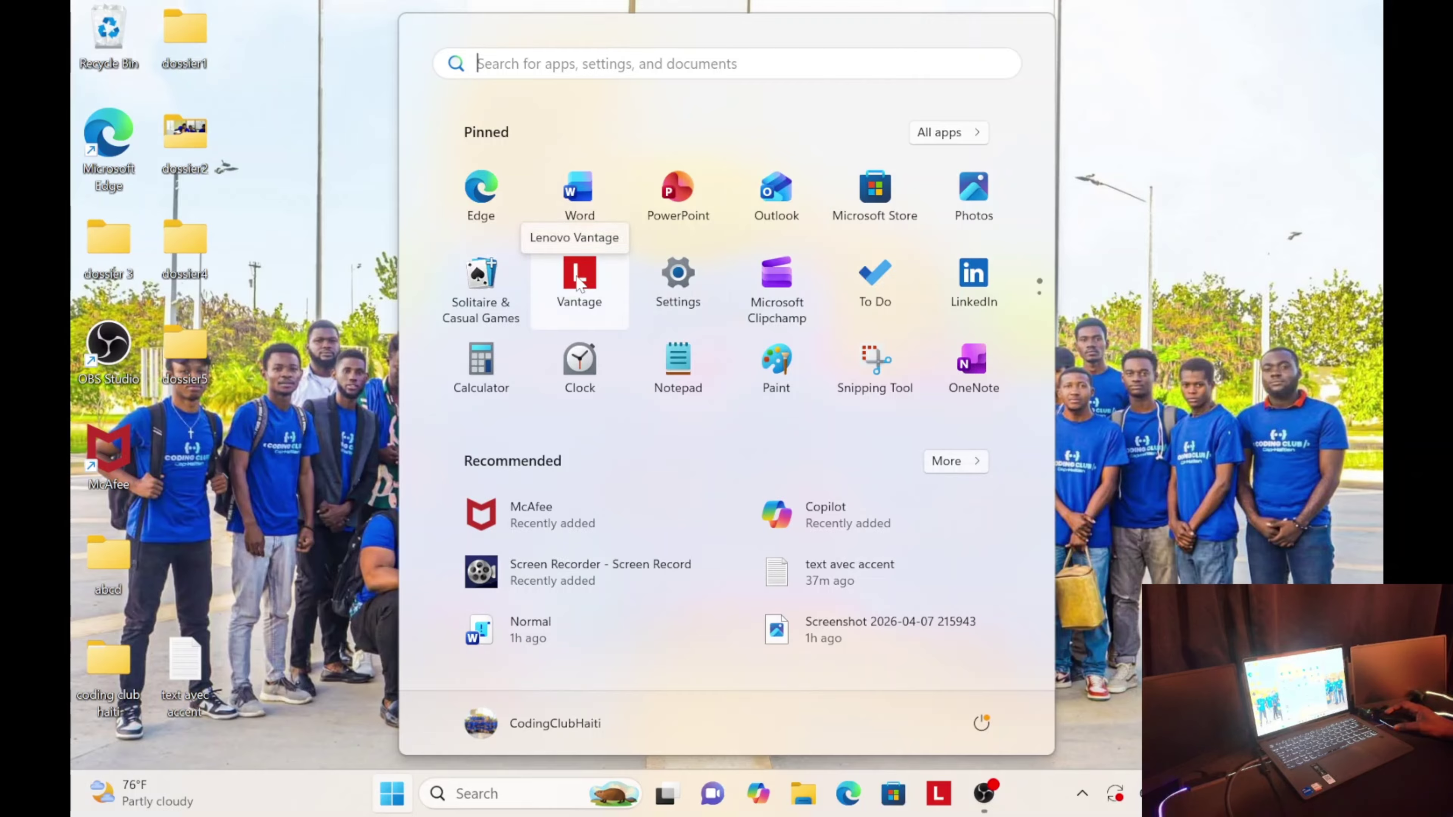
Step: Unpin Vantage, Solitaire & Casual Games, OneNote and Access from the Start menu
{"action": "right_click", "coordinate": [578, 282]}
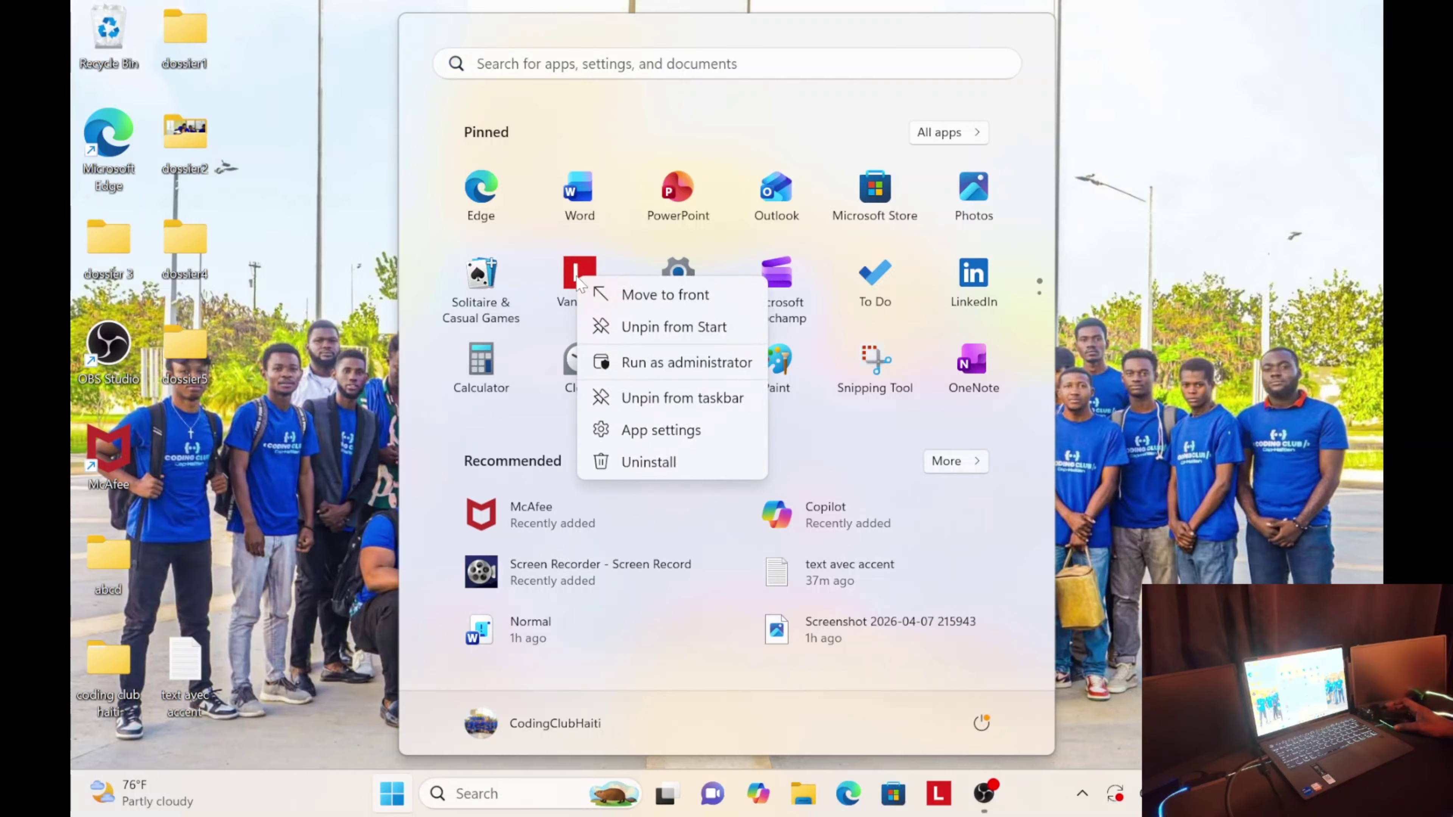
{"action": "left_click", "coordinate": [660, 329]}
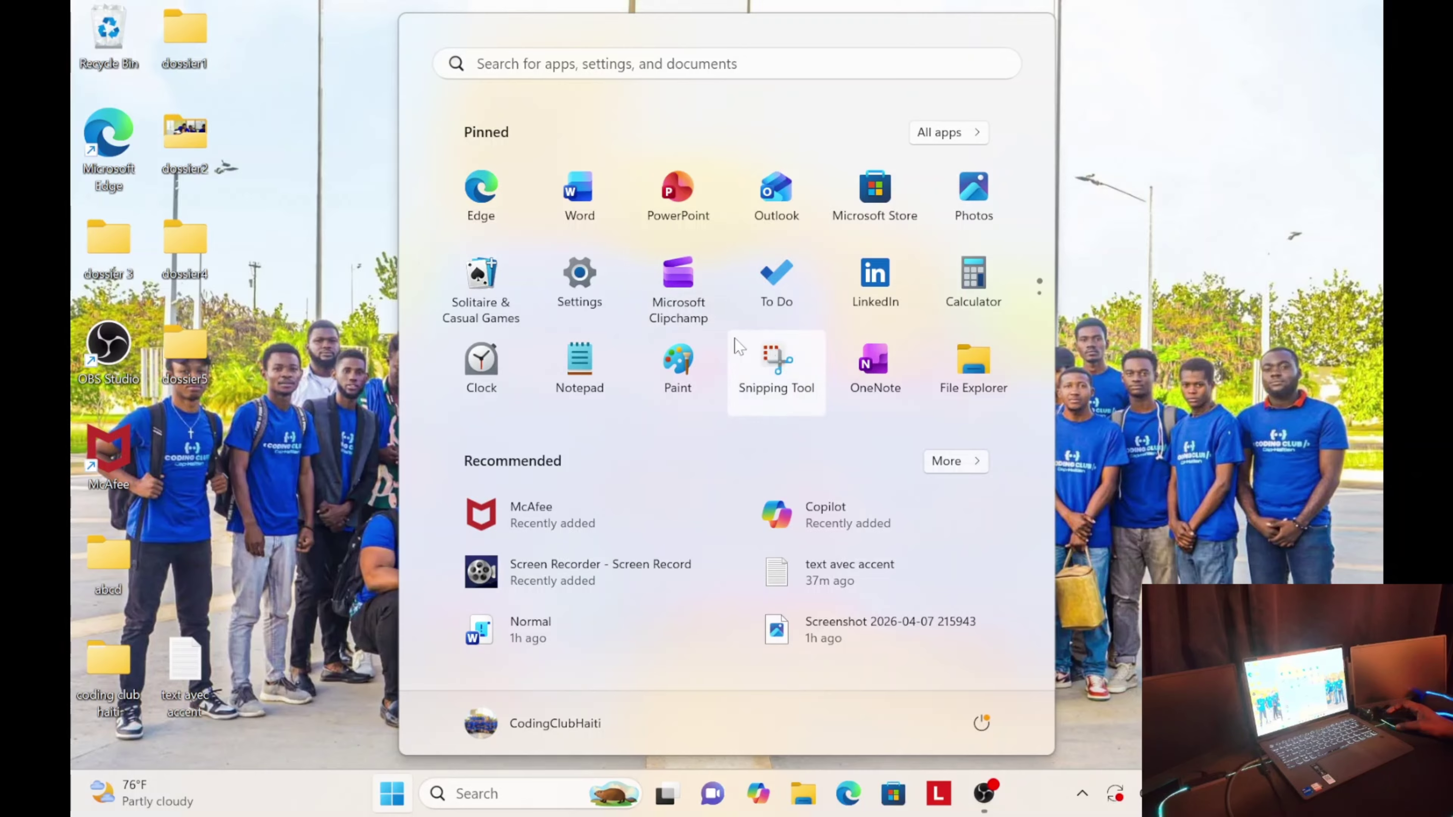
{"action": "right_click", "coordinate": [480, 292]}
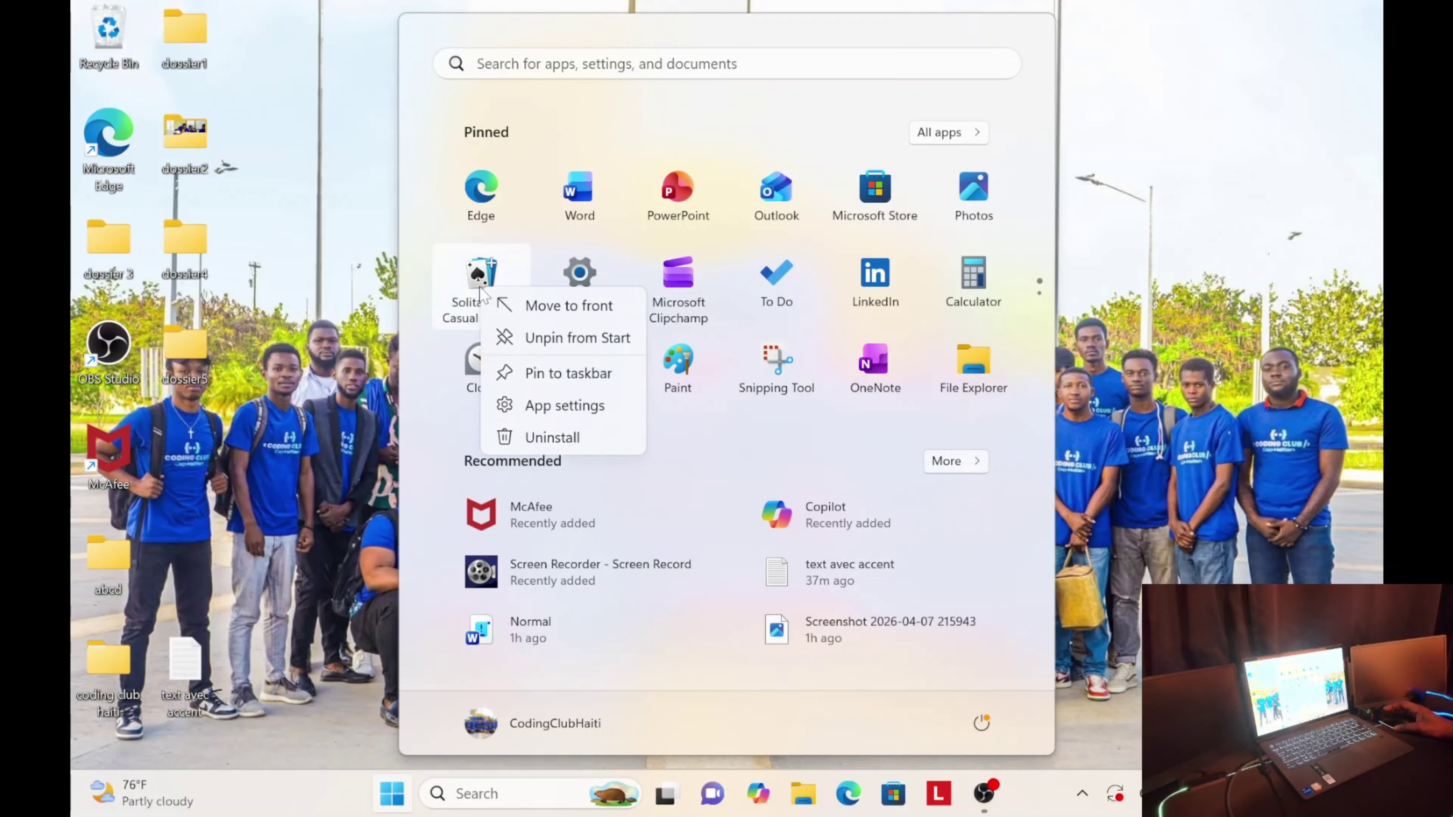
{"action": "left_click", "coordinate": [568, 341]}
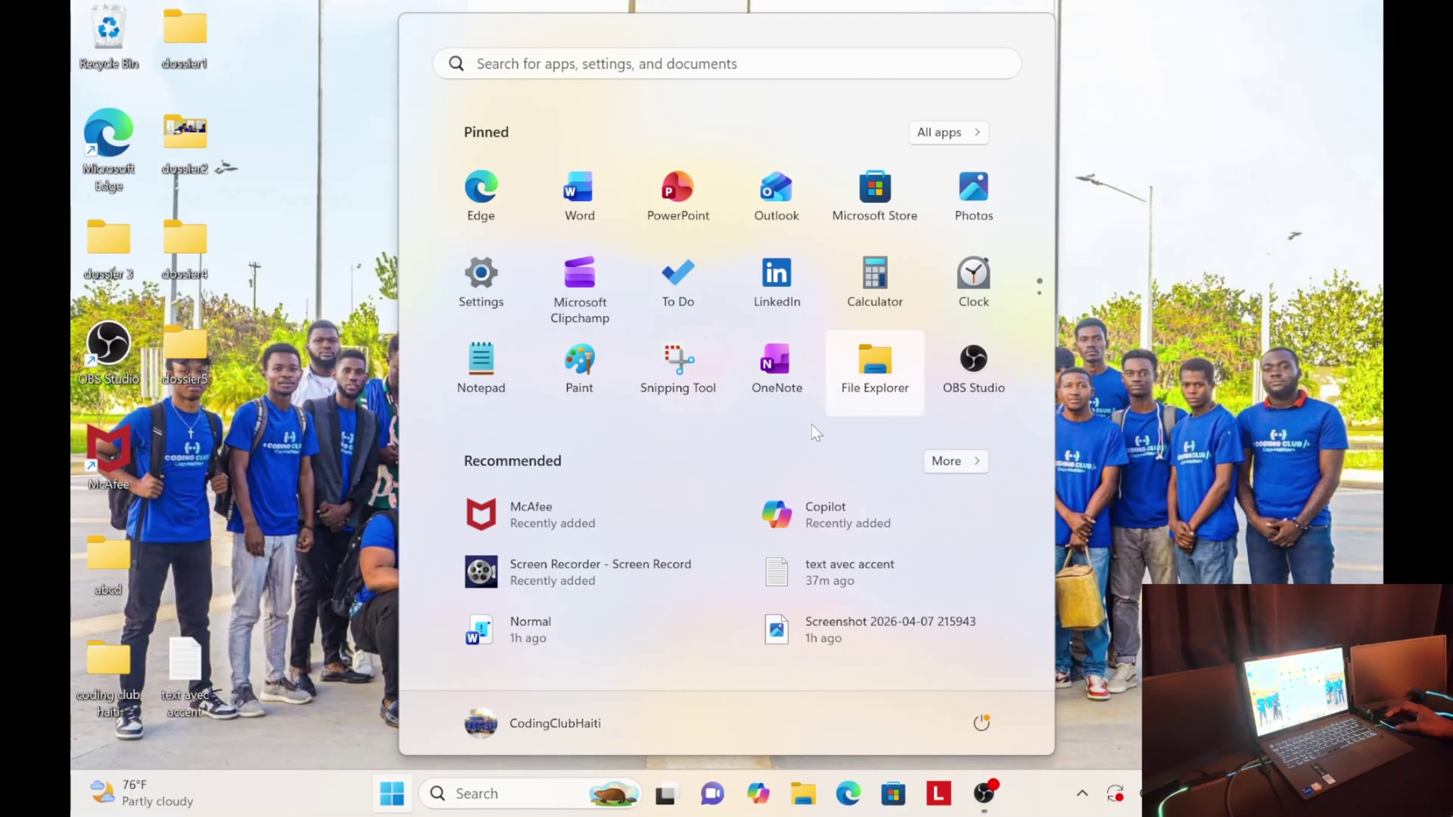
{"action": "right_click", "coordinate": [774, 366]}
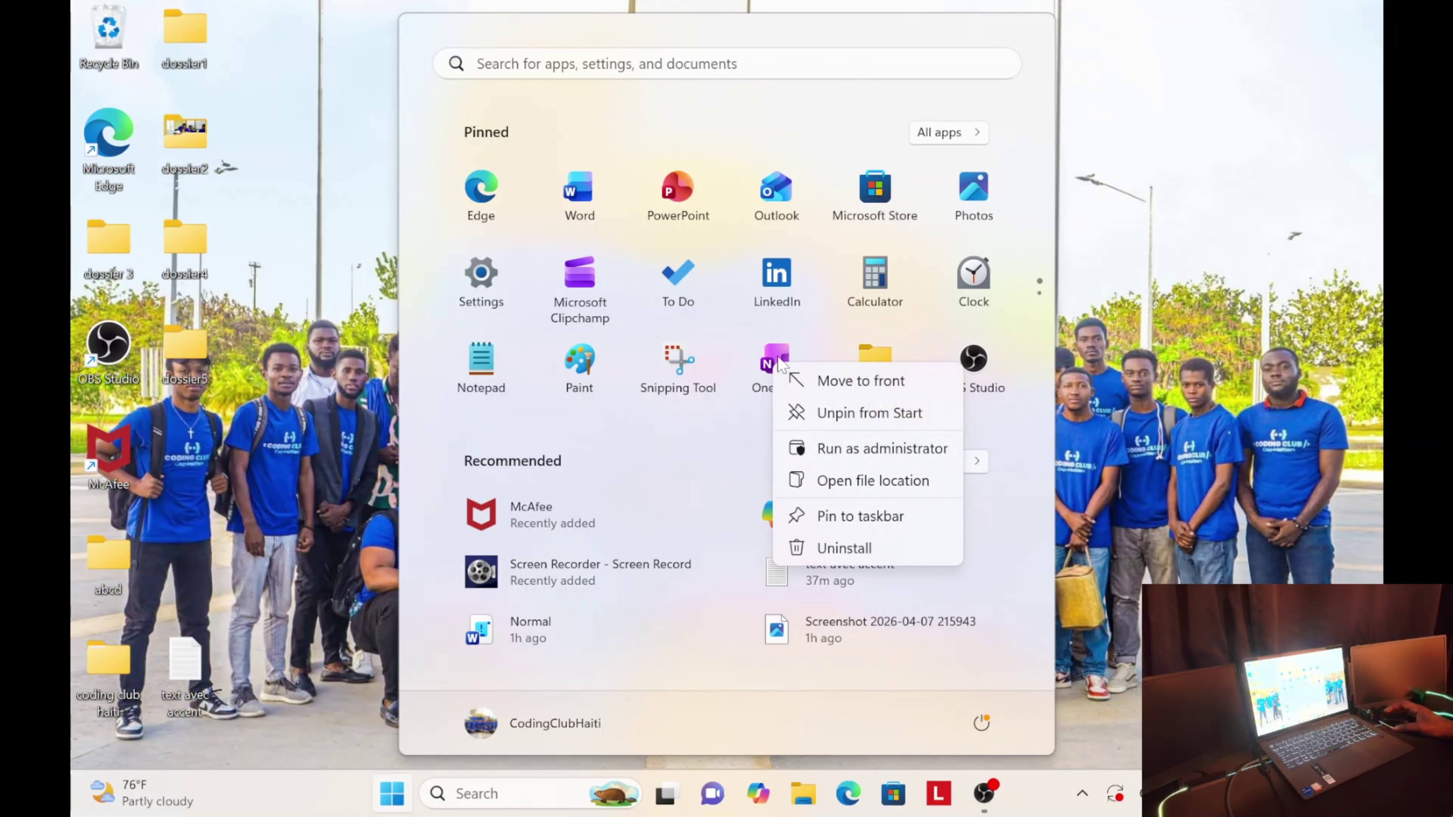
{"action": "left_click", "coordinate": [865, 419]}
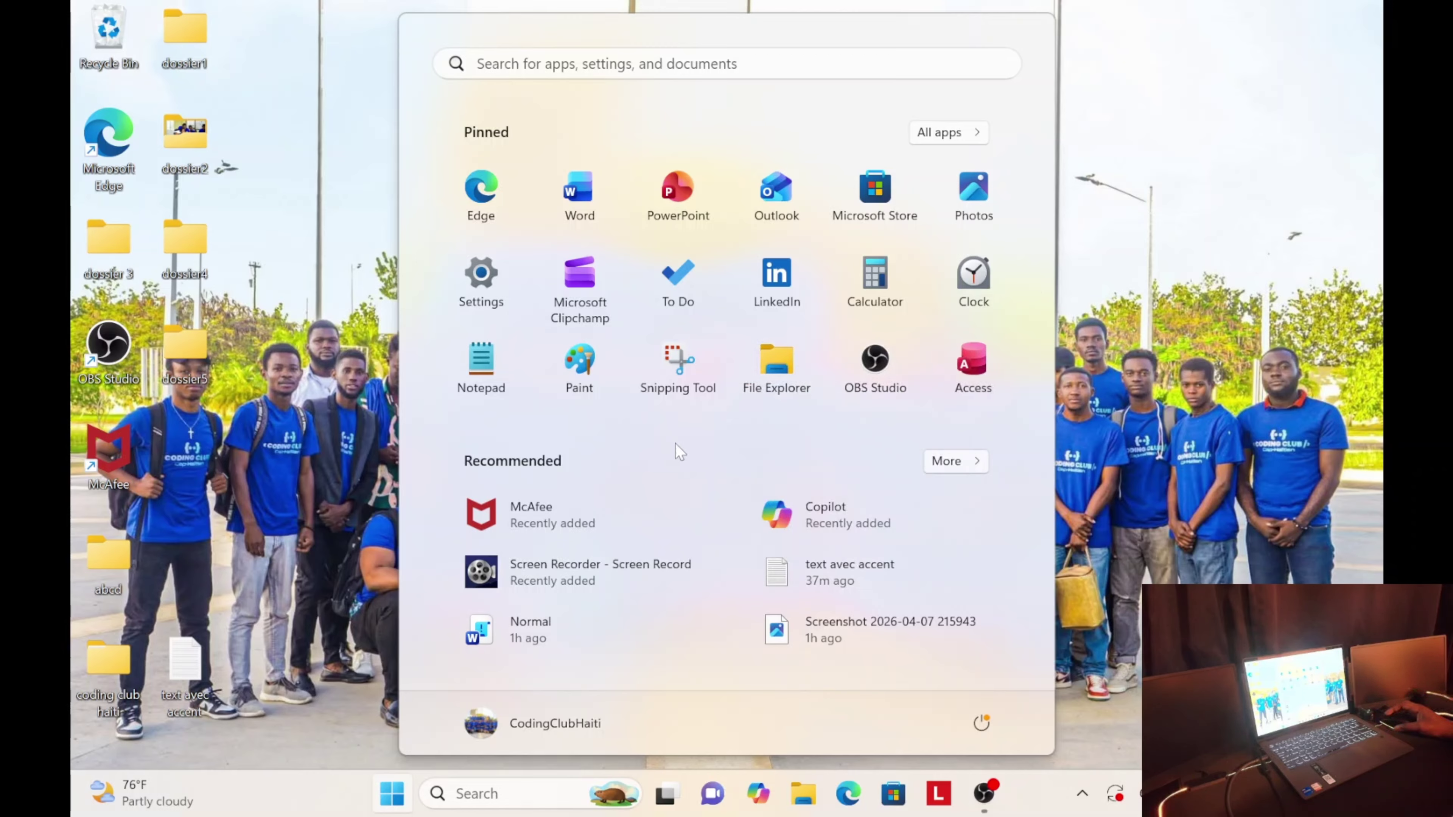
{"action": "right_click", "coordinate": [971, 369]}
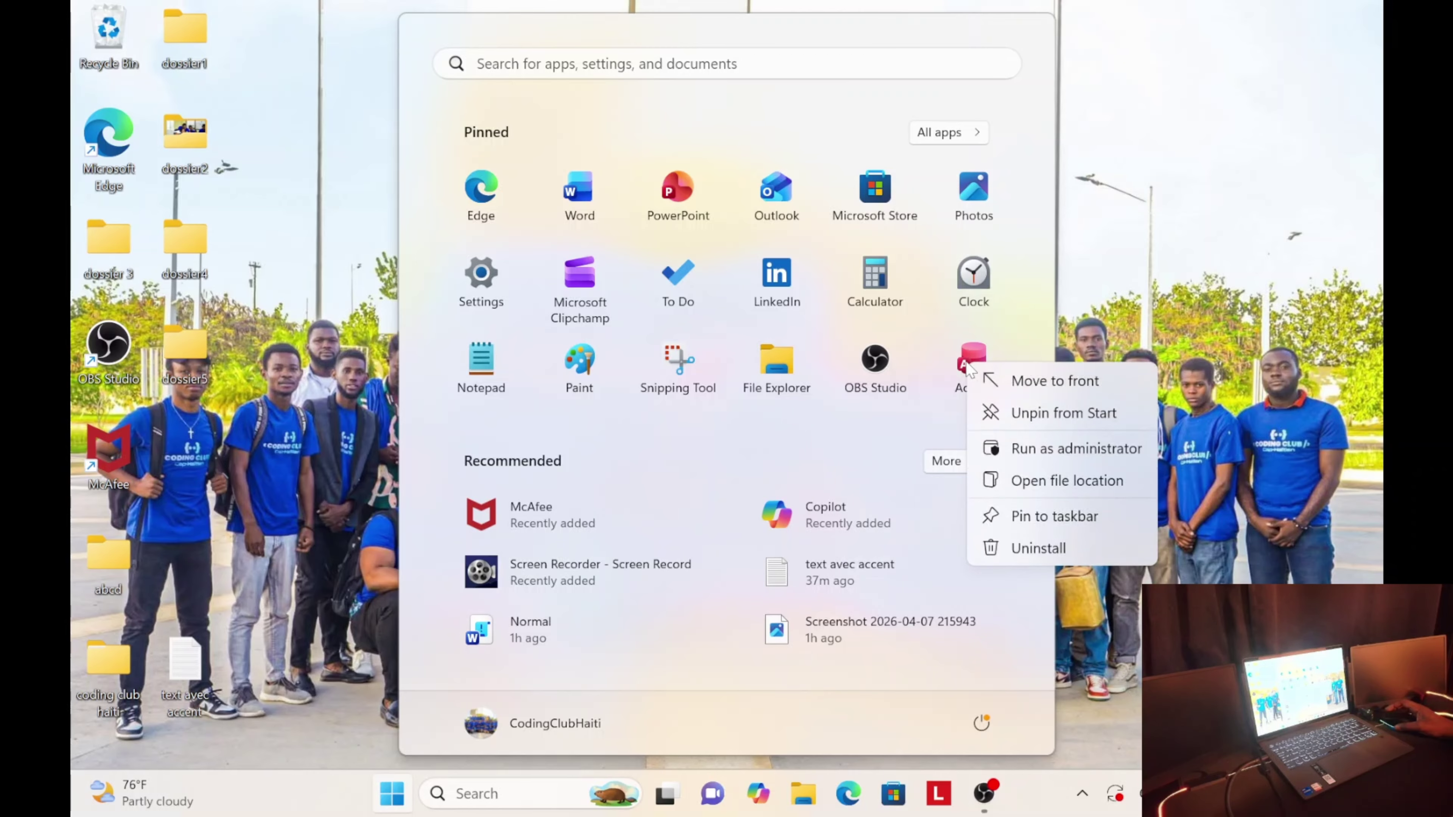
{"action": "left_click", "coordinate": [1044, 415]}
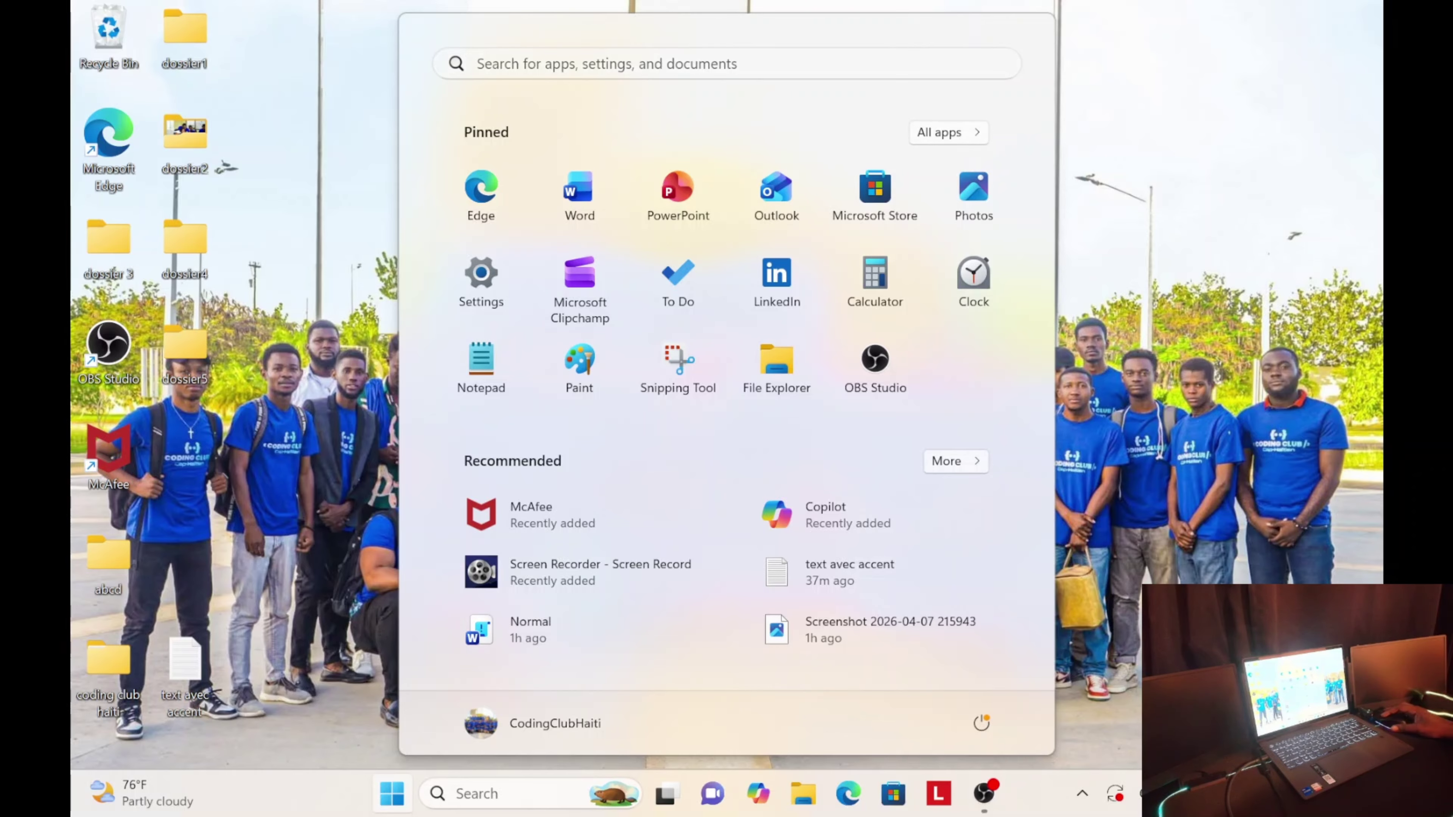
Step: Search for "exe" to find the Excel app and pin it to Start
{"action": "type", "text": "exe"}
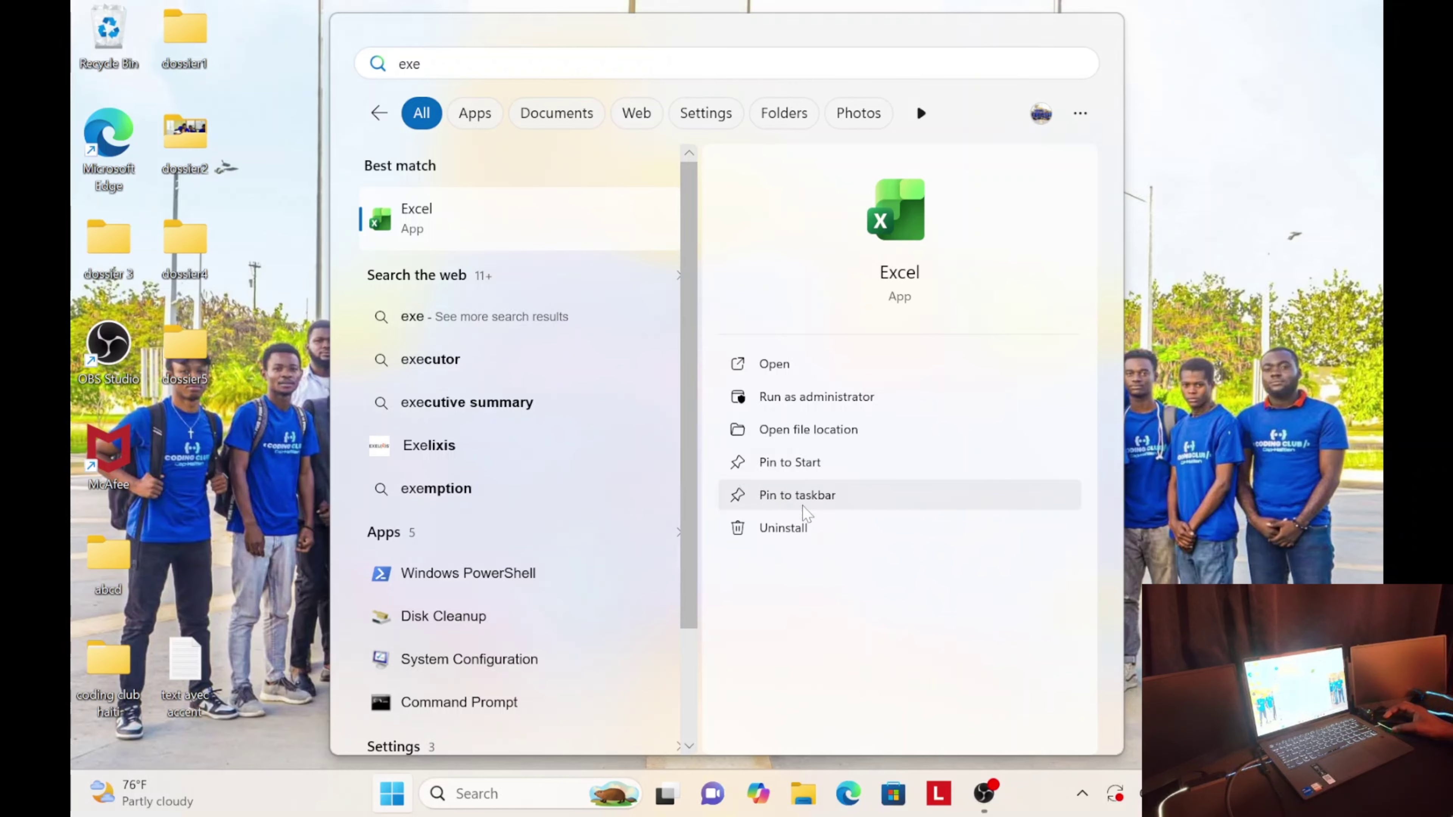
{"action": "left_click", "coordinate": [781, 467]}
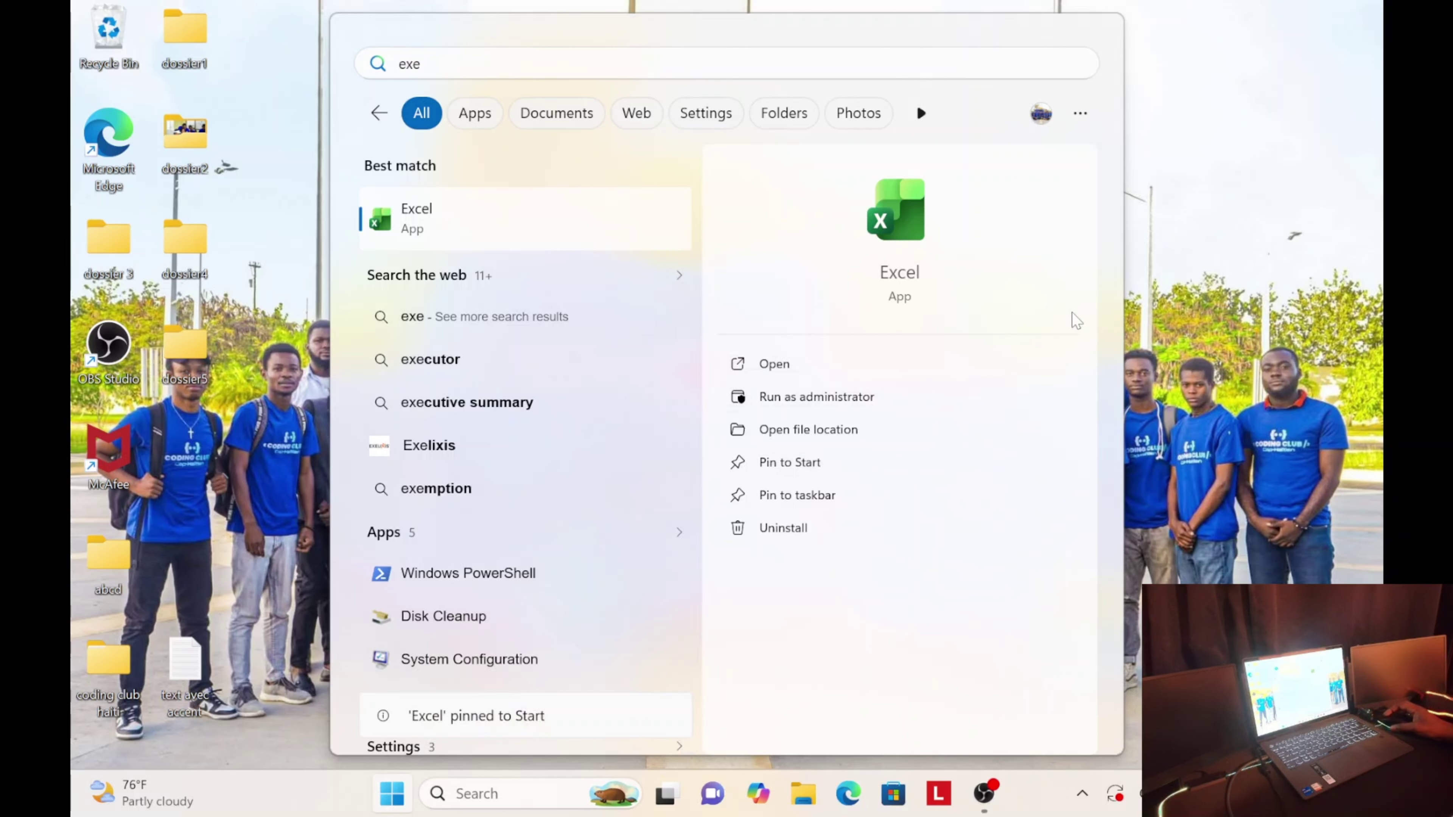
{"action": "left_click", "coordinate": [1255, 221]}
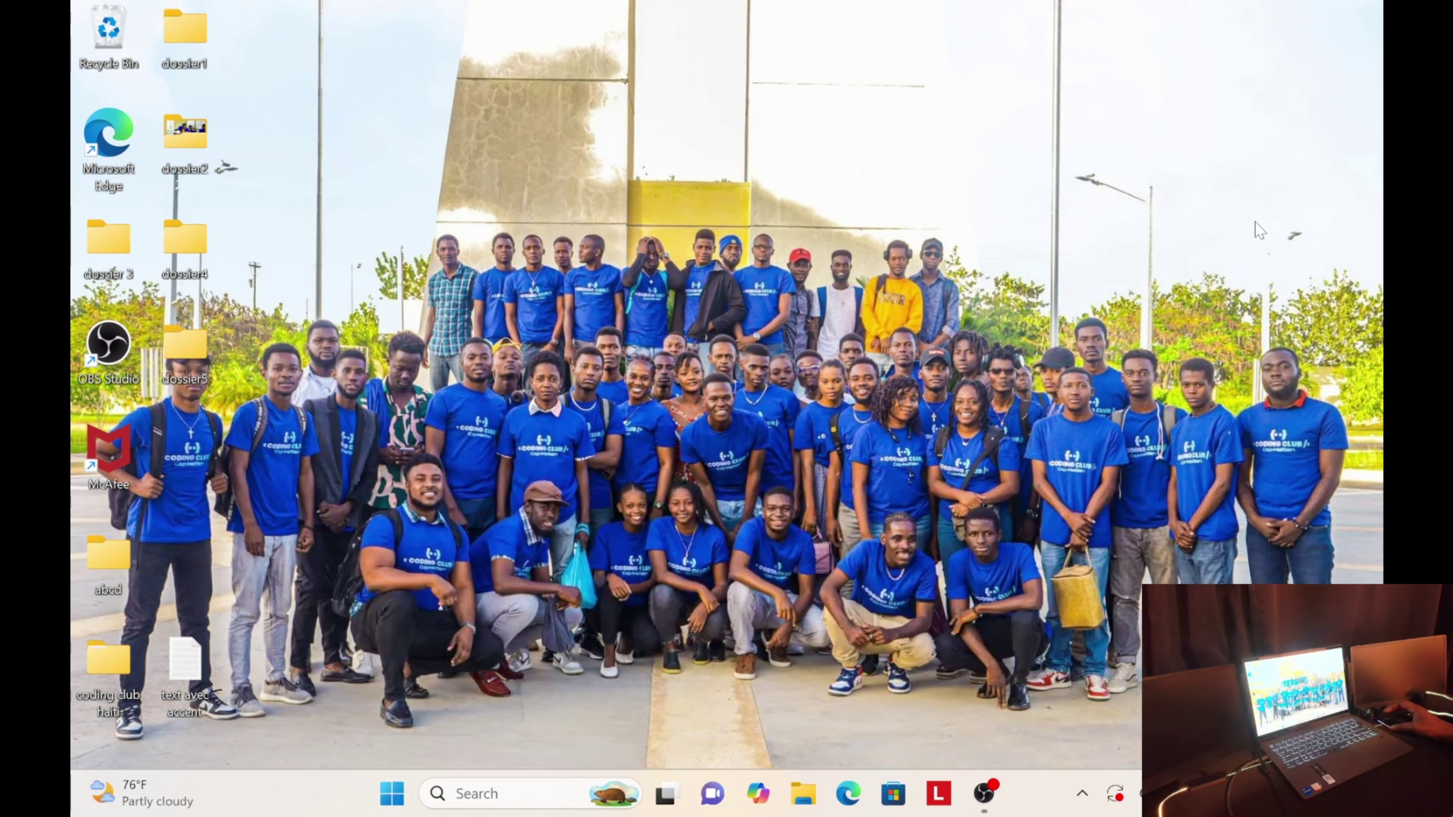
Step: Pin Excel from the Start menu's pinned apps to the taskbar and close the Start menu
{"action": "left_click", "coordinate": [392, 801]}
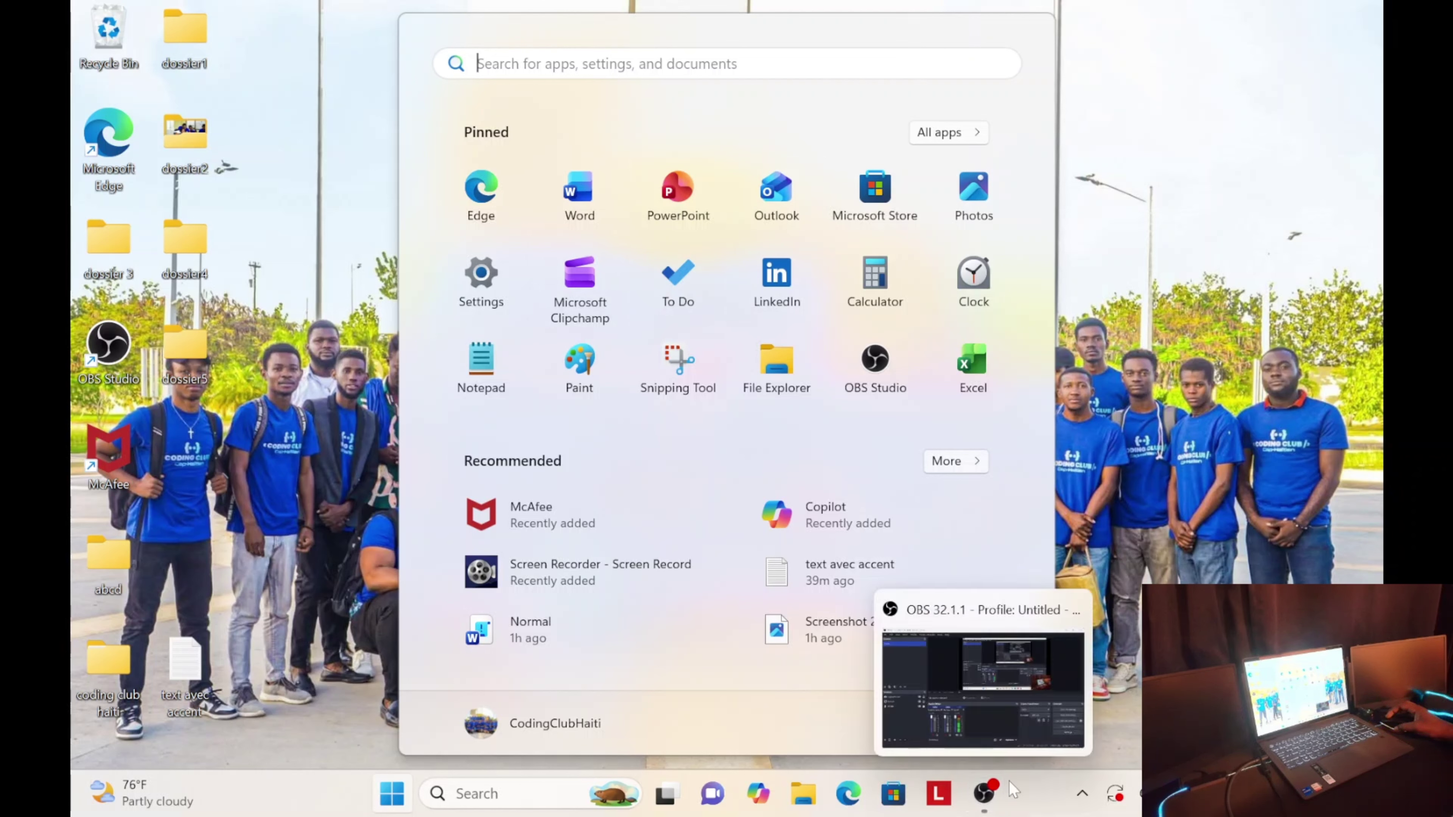
{"action": "right_click", "coordinate": [986, 370]}
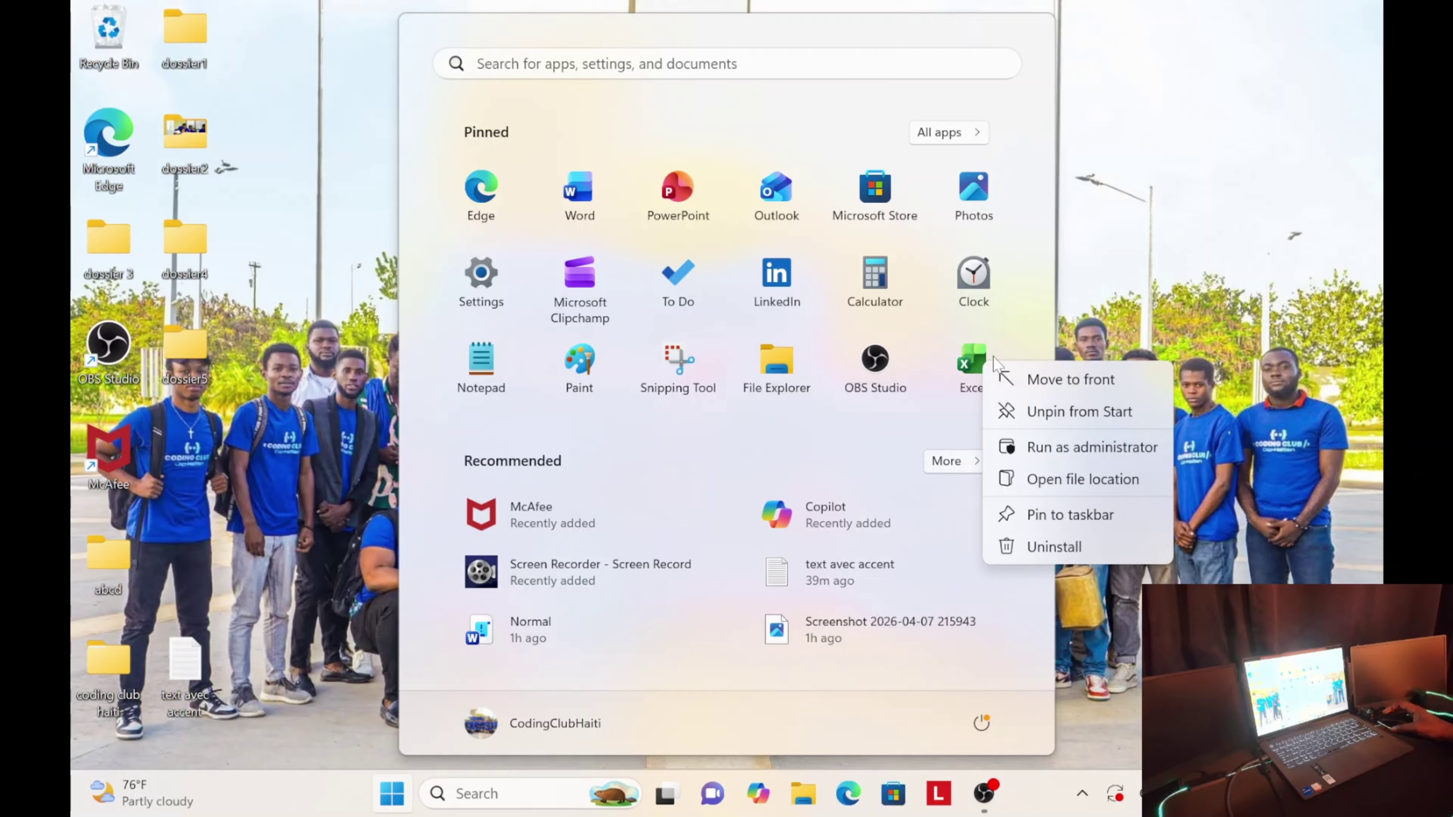
{"action": "left_click", "coordinate": [1058, 522]}
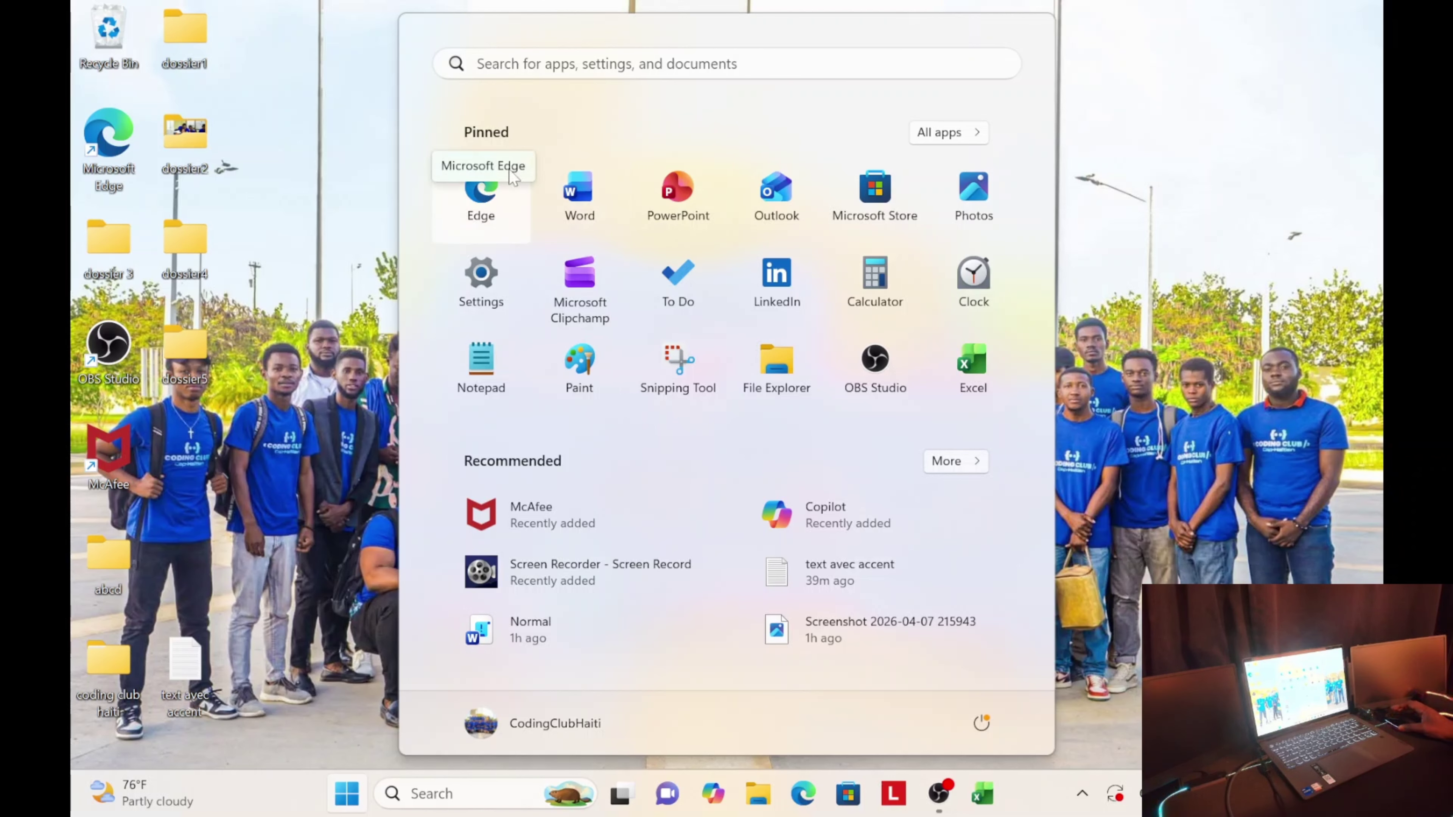
{"action": "left_click", "coordinate": [1139, 215]}
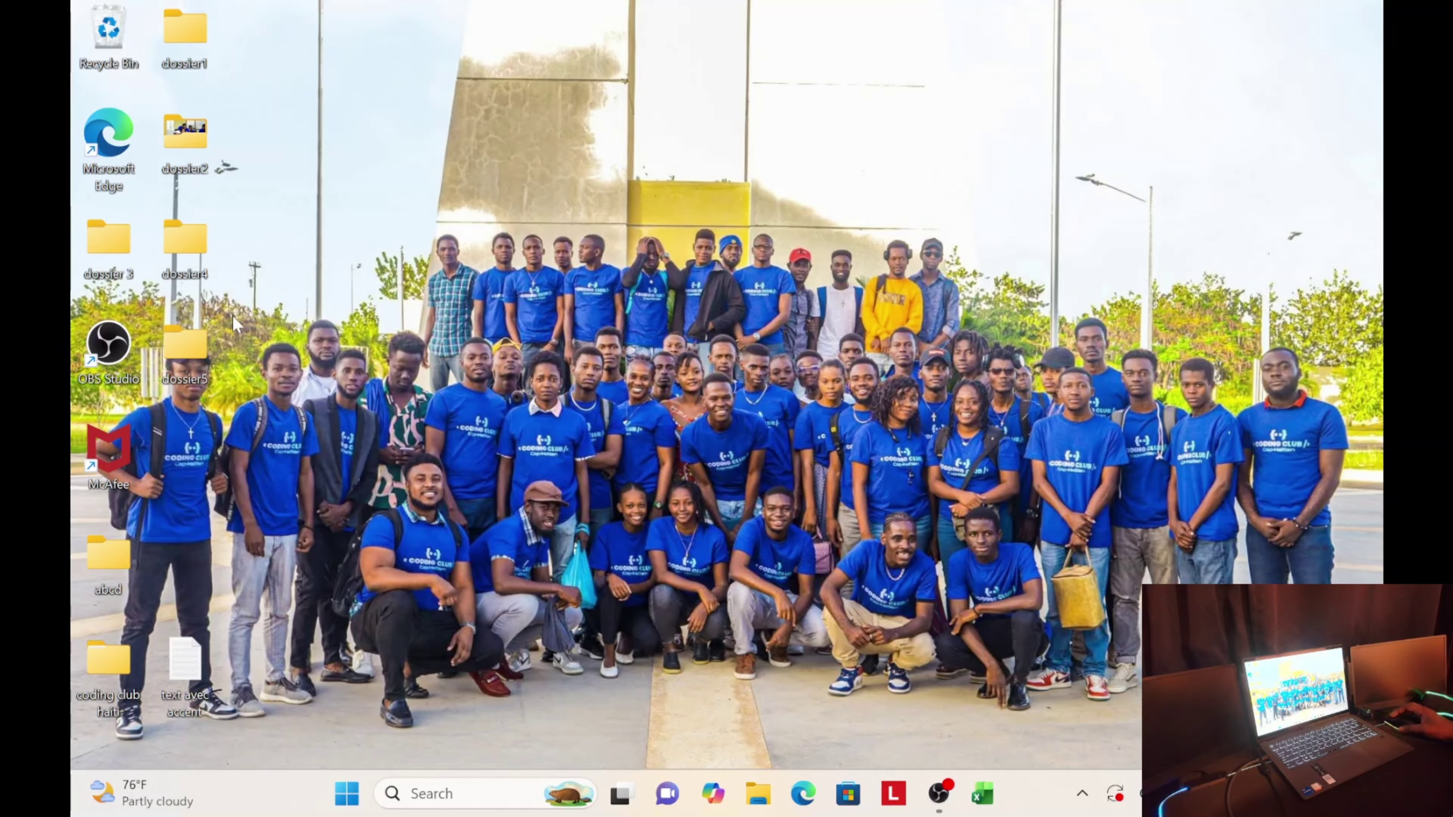
Step: Open the Desktop folder in File Explorer and examine the standard and extended commands available for the coding club haiti folder
{"action": "left_click", "coordinate": [748, 795]}
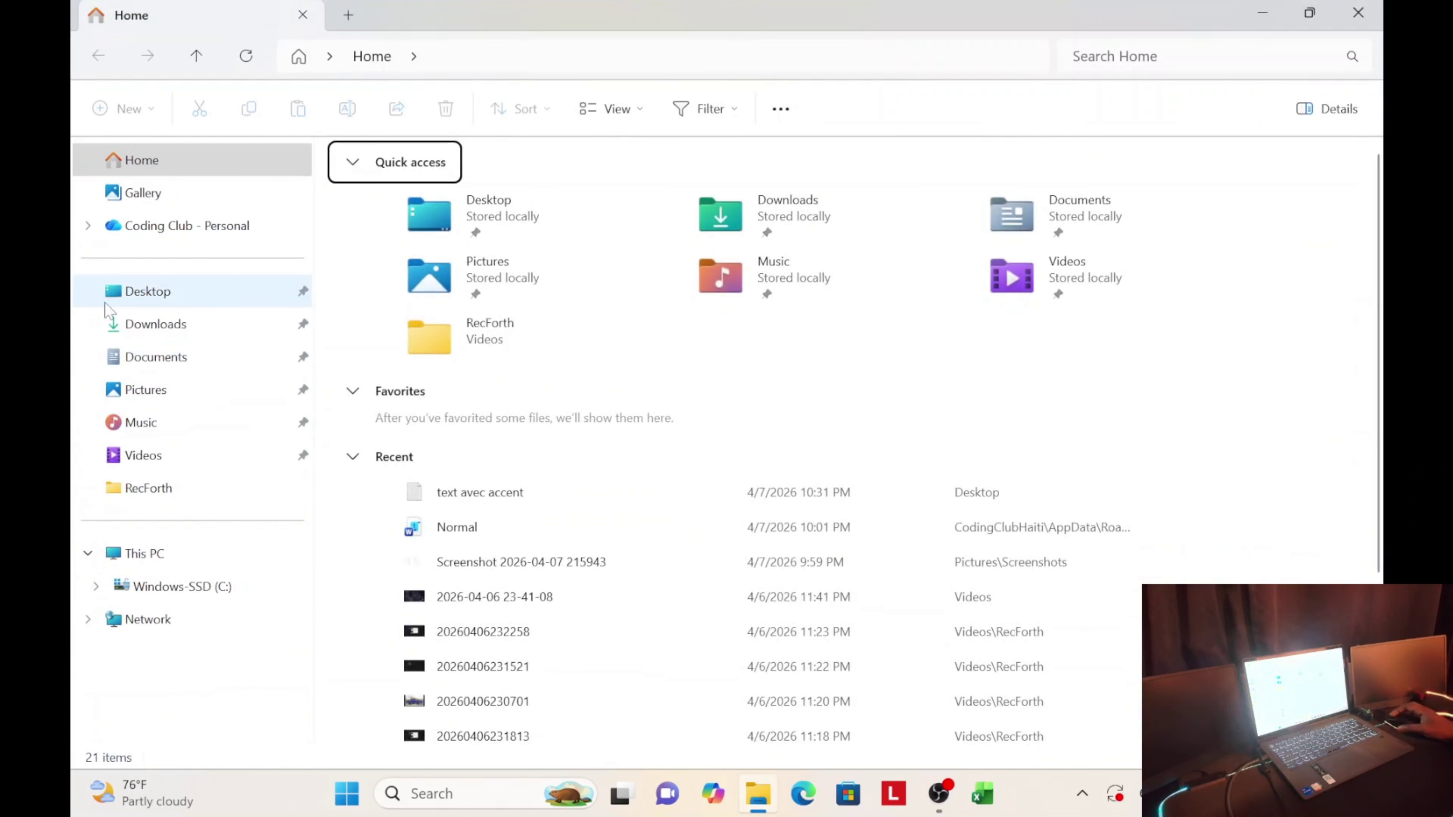
{"action": "left_click", "coordinate": [197, 295]}
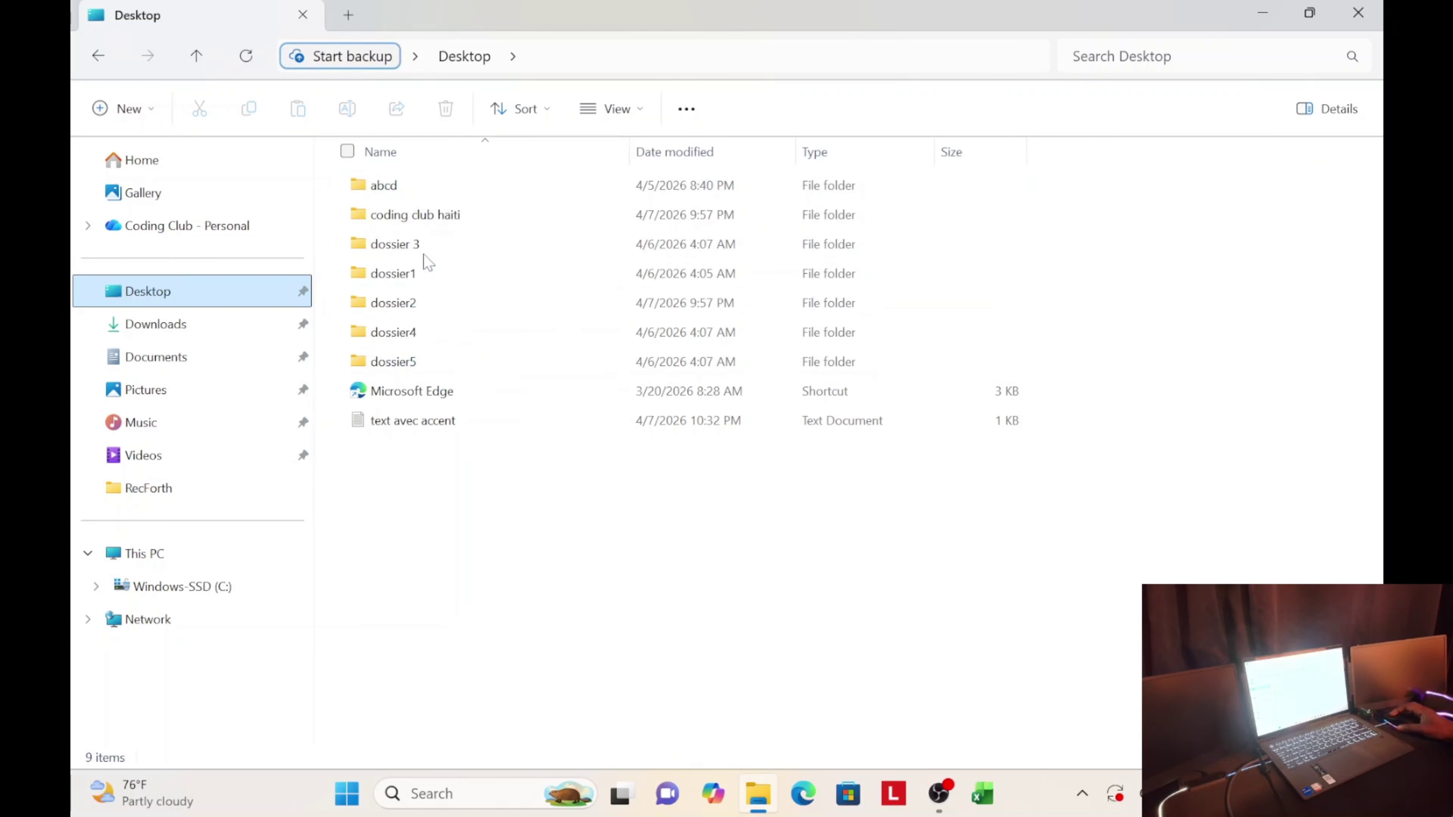
{"action": "right_click", "coordinate": [399, 218]}
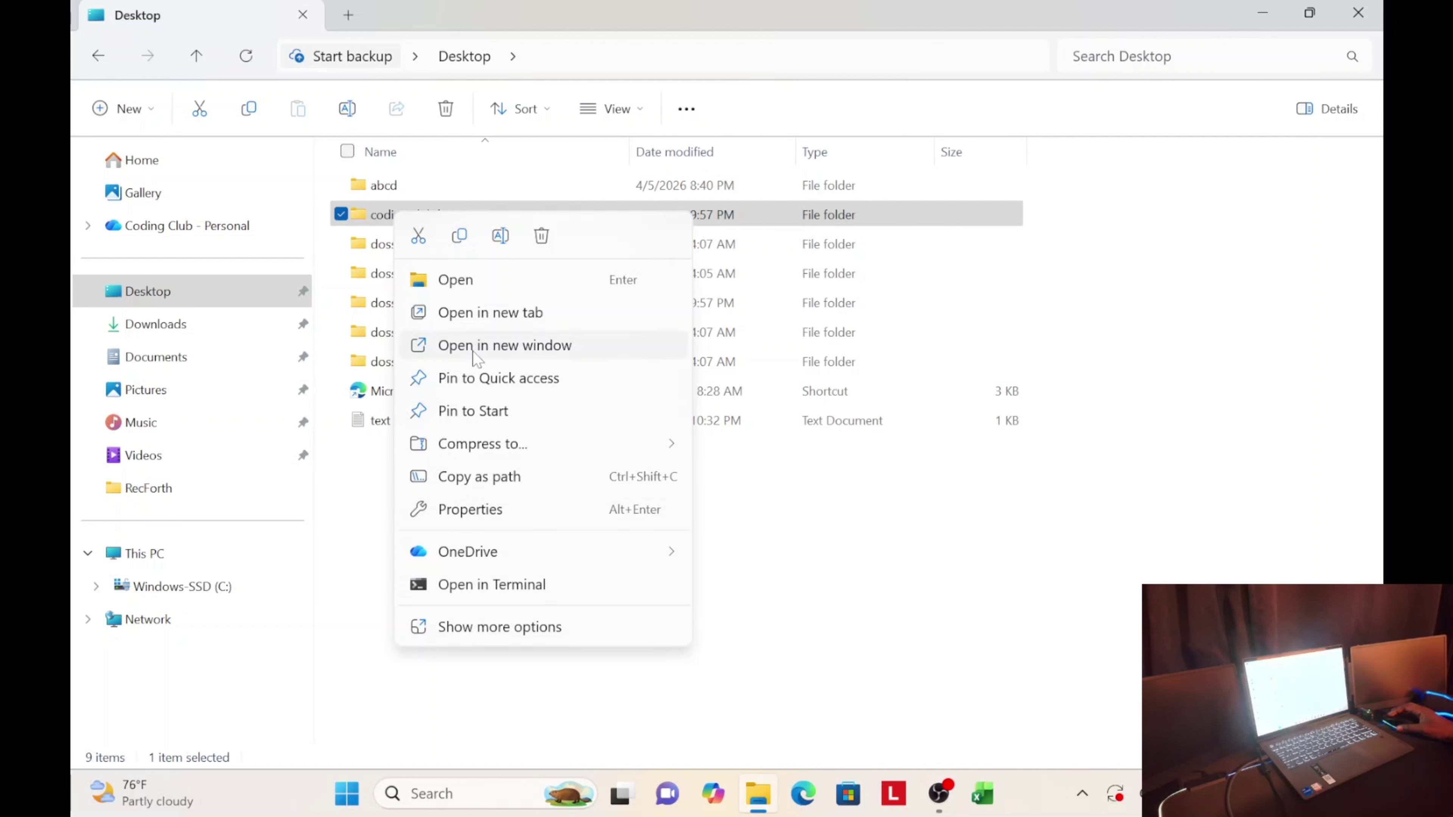
{"action": "left_click", "coordinate": [466, 634]}
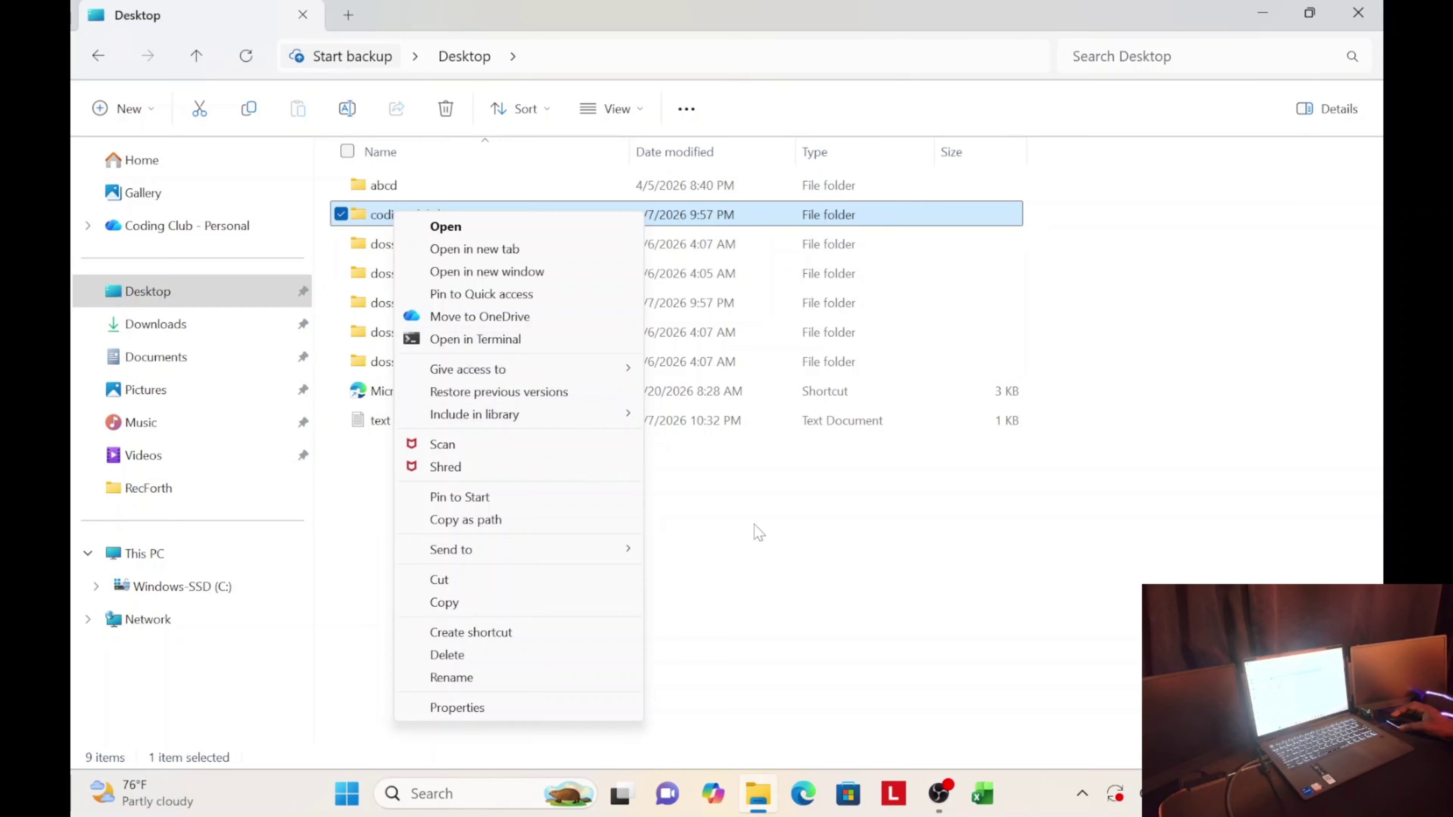
{"action": "left_click", "coordinate": [864, 507]}
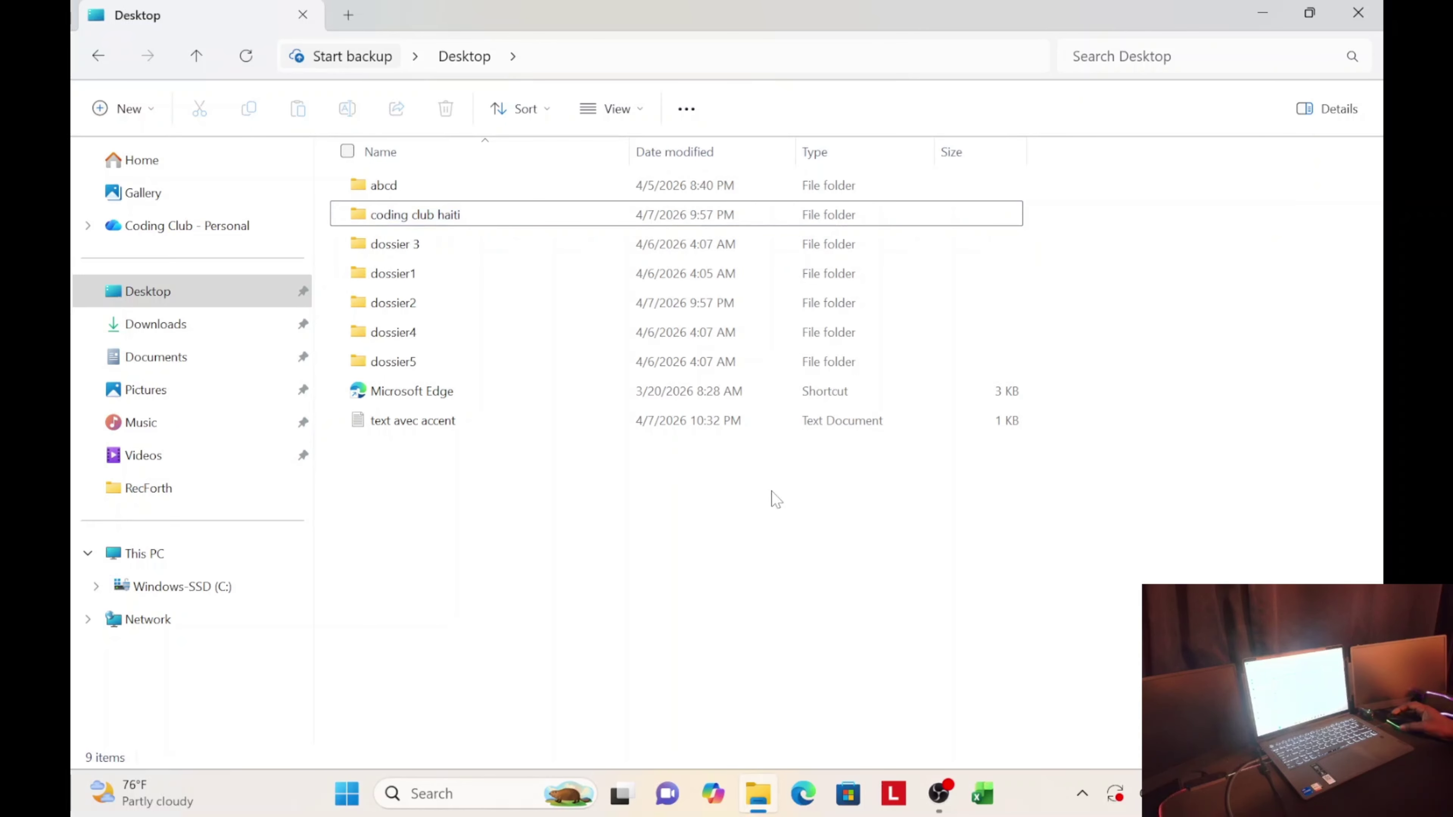
{"action": "right_click", "coordinate": [455, 218]}
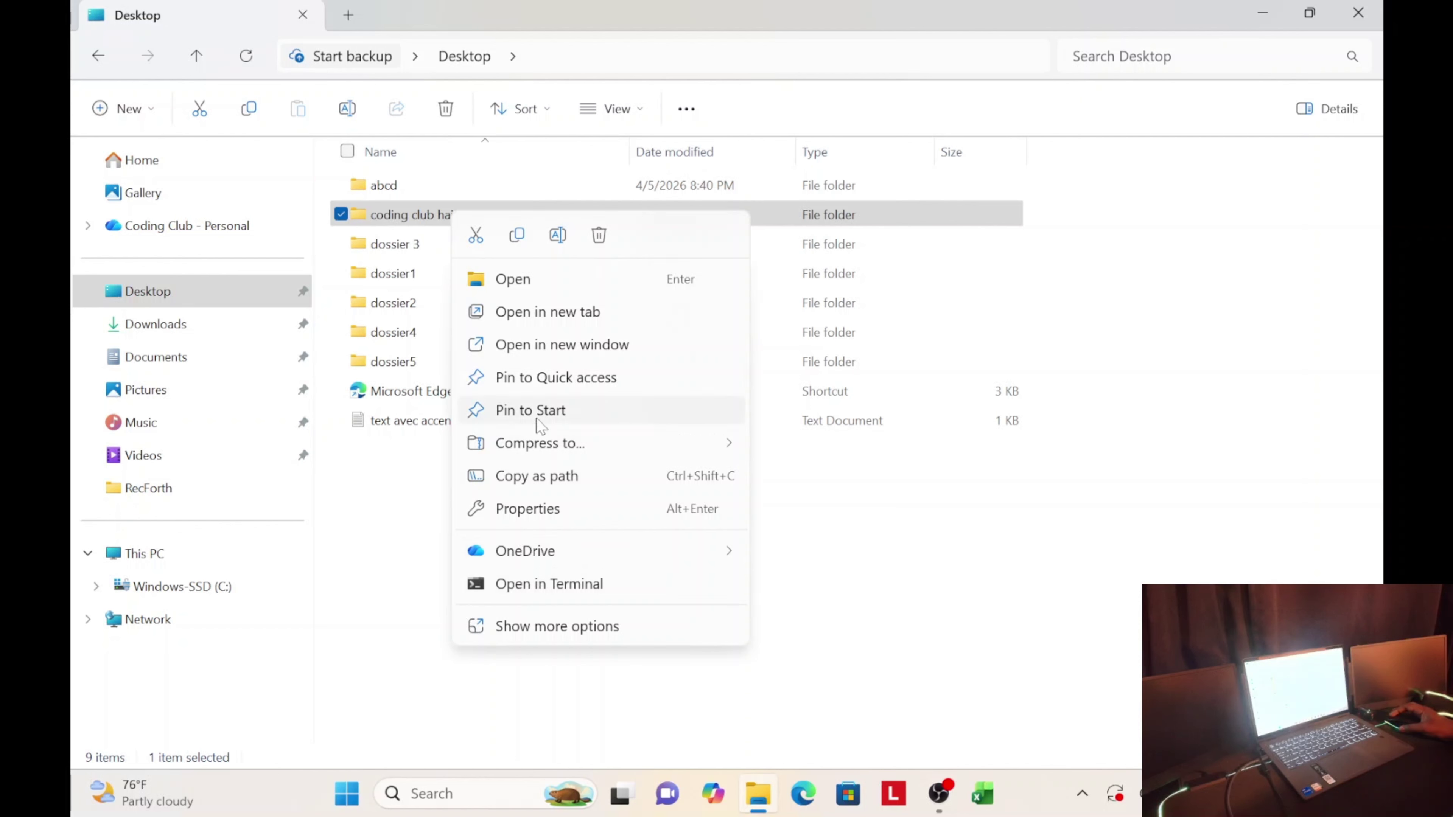
{"action": "left_click", "coordinate": [513, 628]}
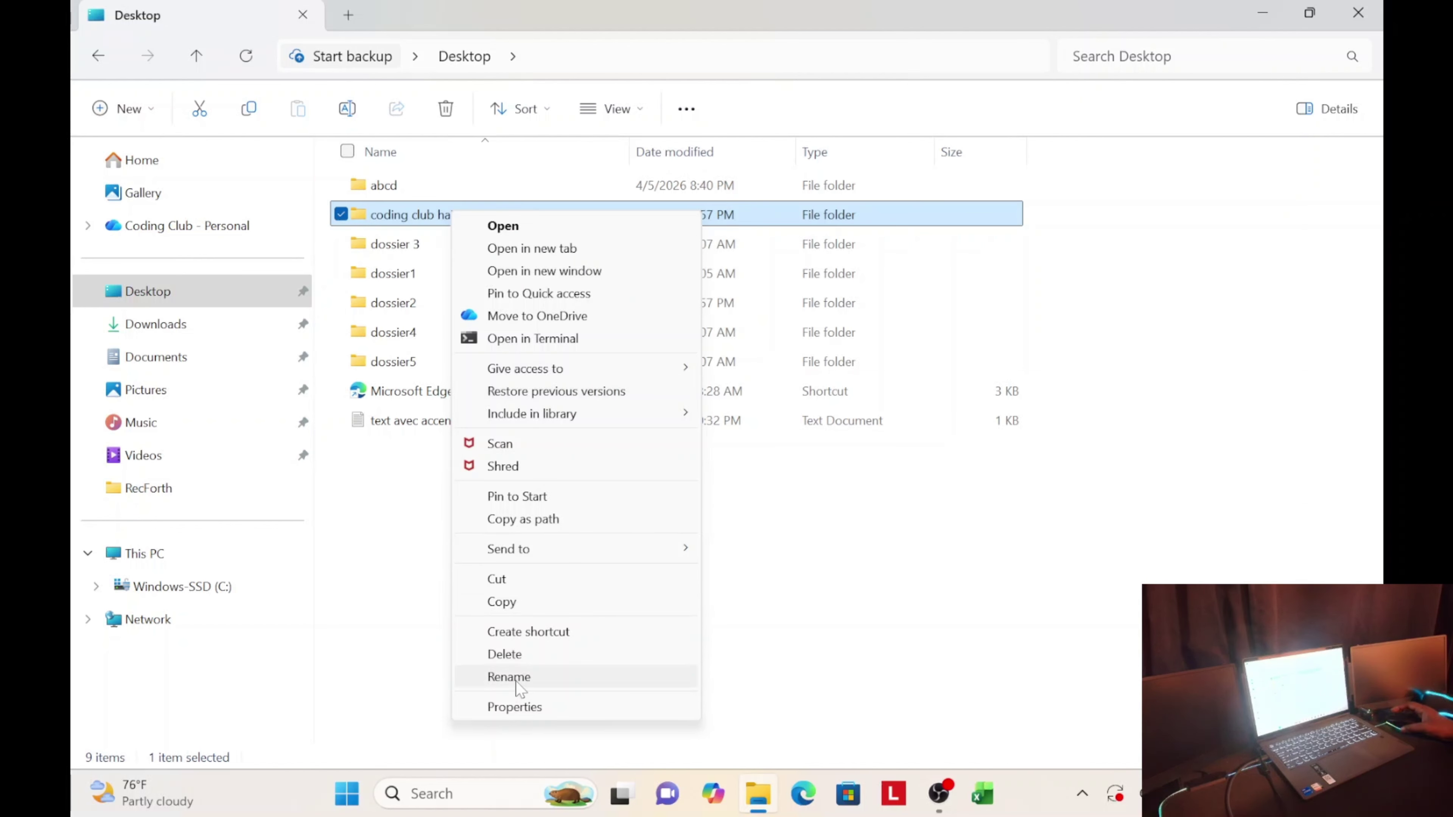
{"action": "left_click", "coordinate": [852, 552]}
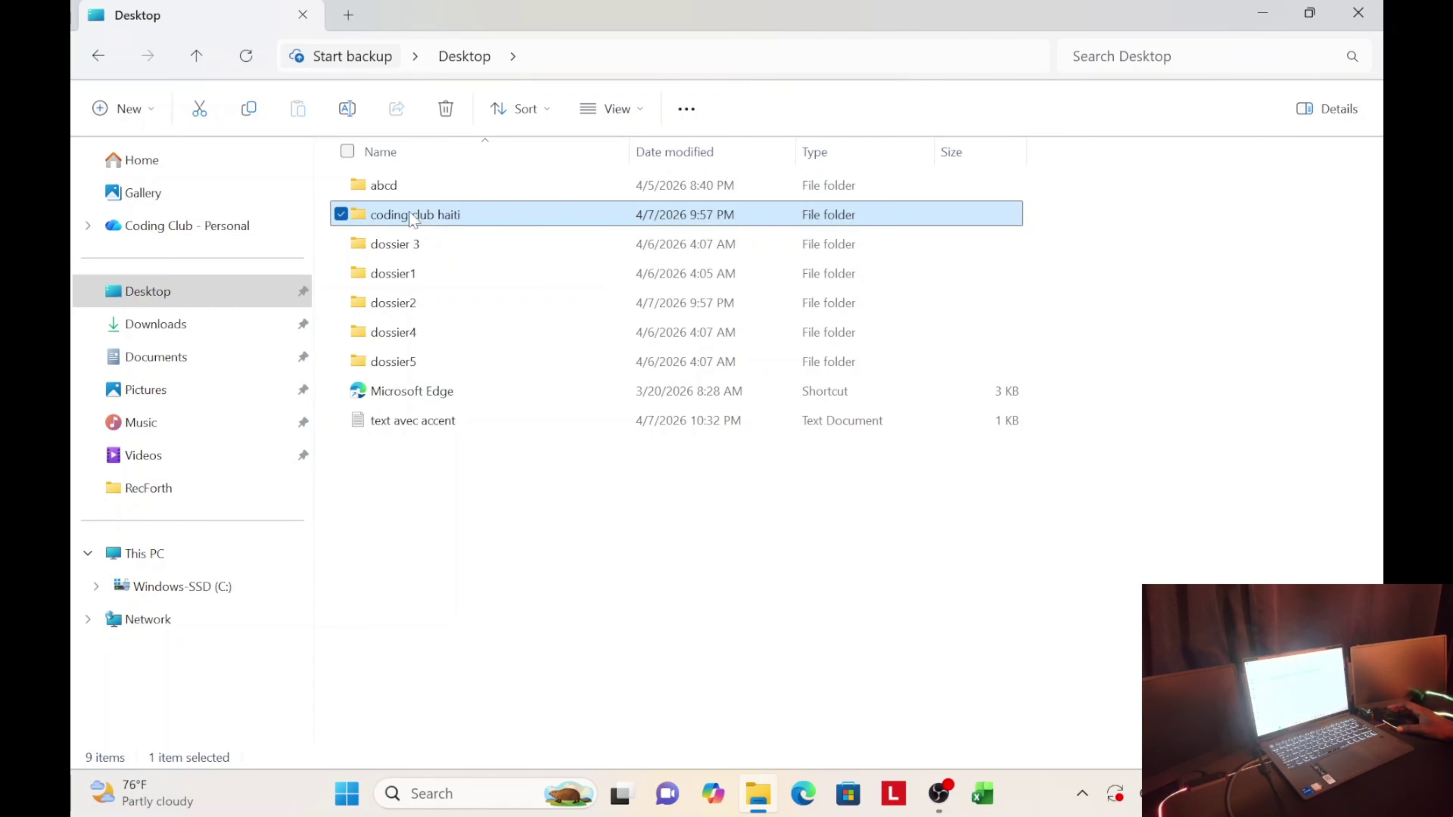
Step: Copy the coding club haiti folder and check its available commands for the Paste option
{"action": "right_click", "coordinate": [413, 219]}
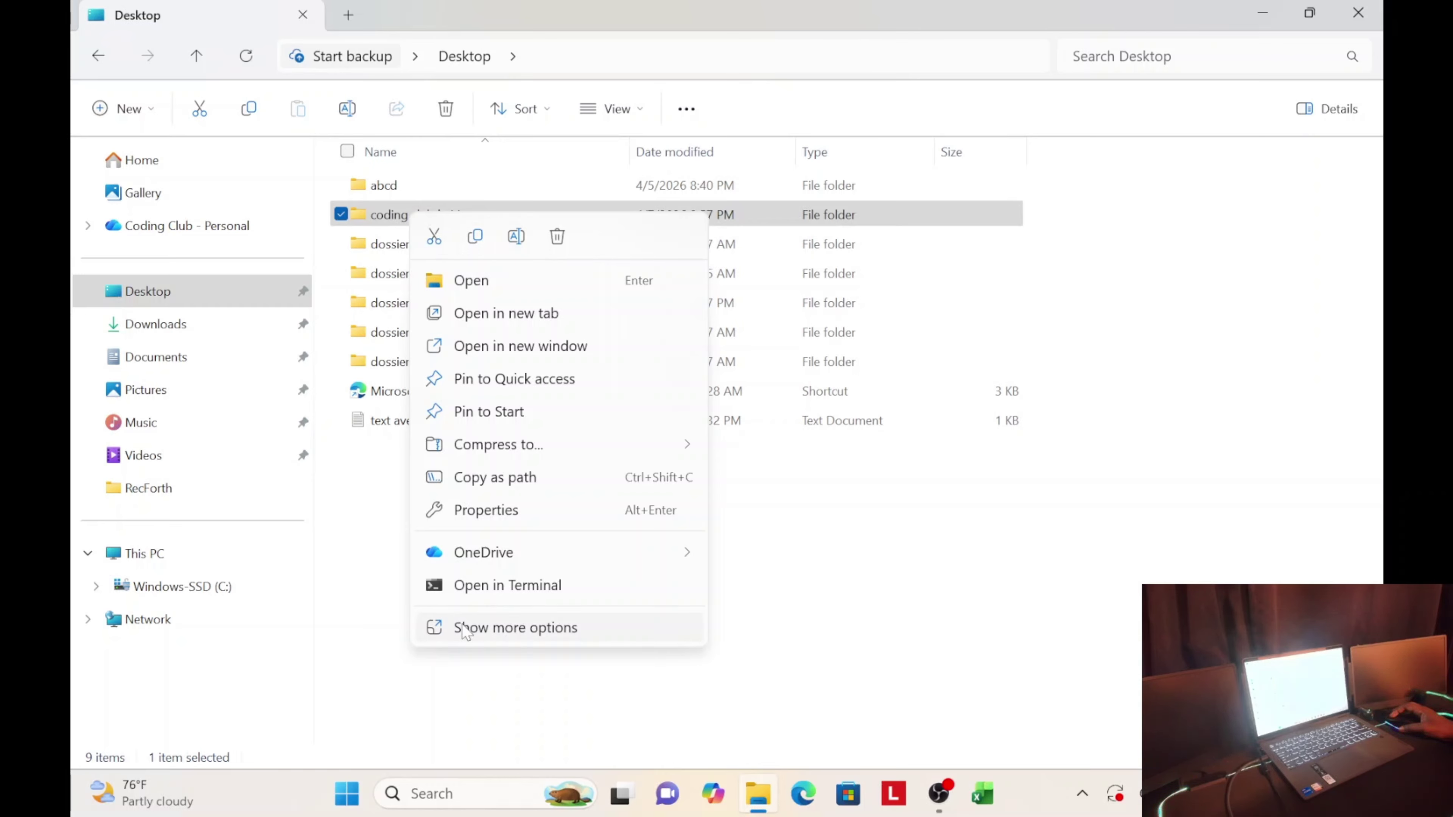
{"action": "left_click", "coordinate": [475, 238]}
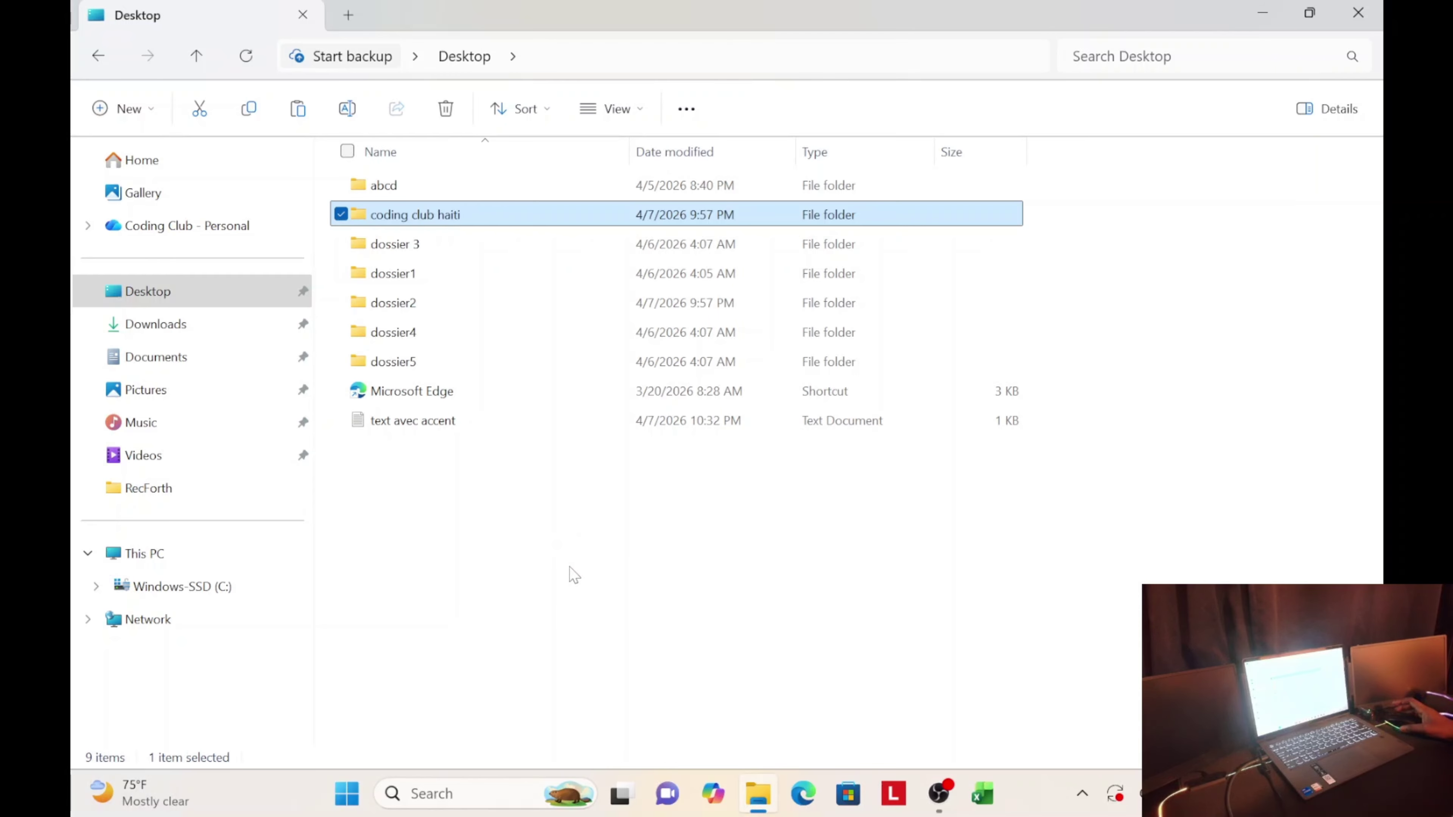
{"action": "left_click", "coordinate": [515, 553]}
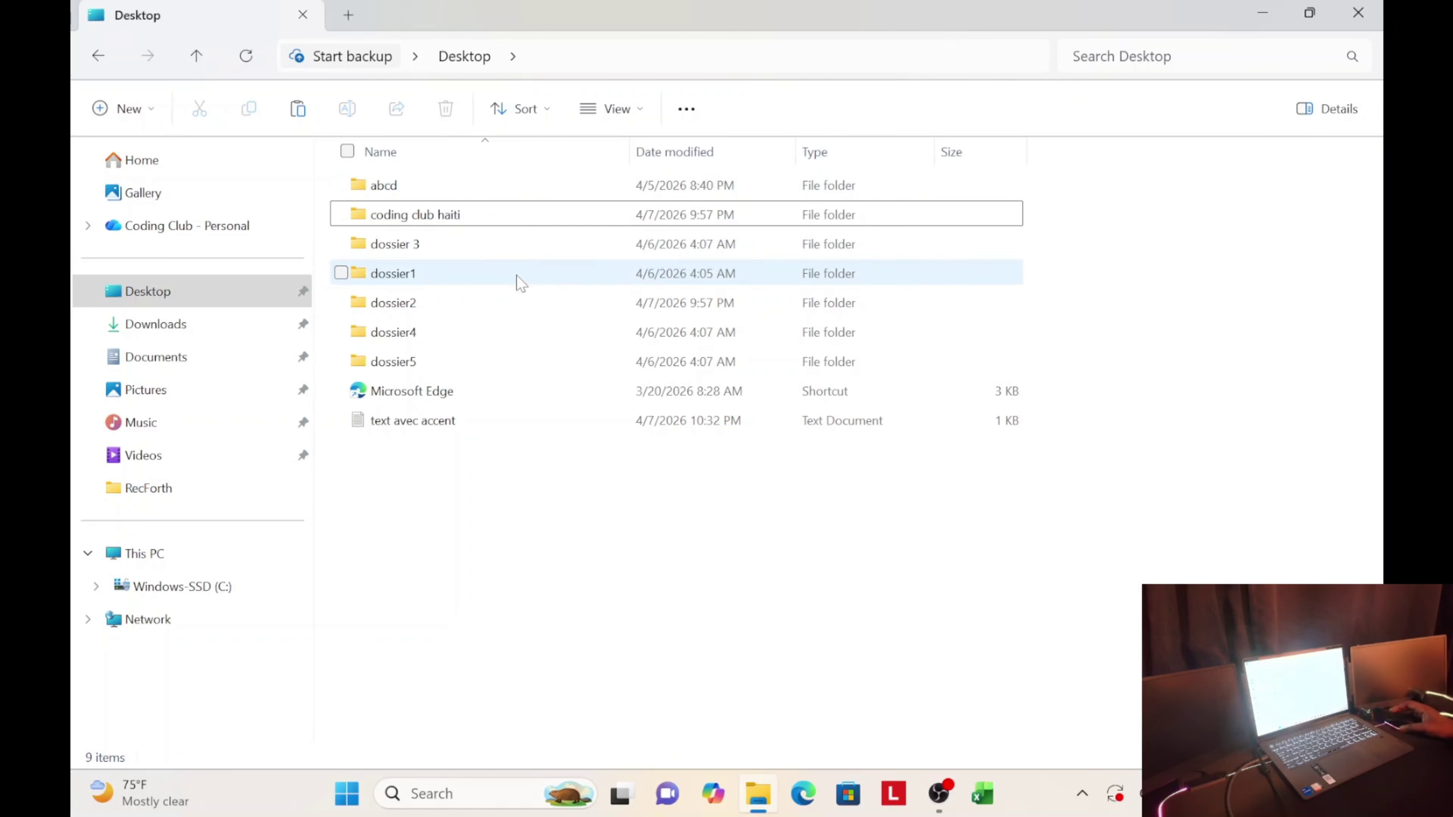
{"action": "right_click", "coordinate": [403, 222]}
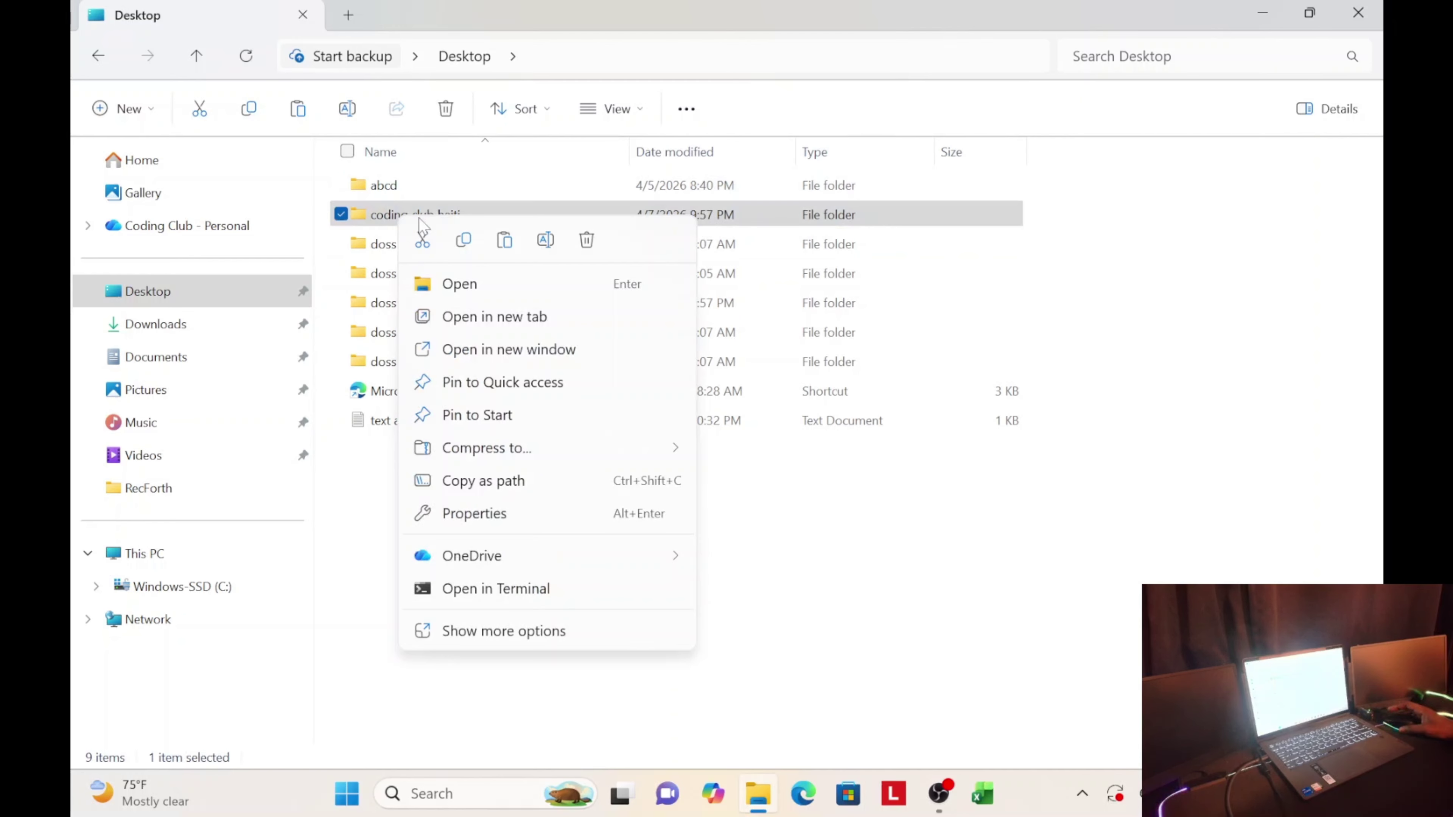
{"action": "left_click", "coordinate": [967, 480]}
{"action": "left_click", "coordinate": [966, 481]}
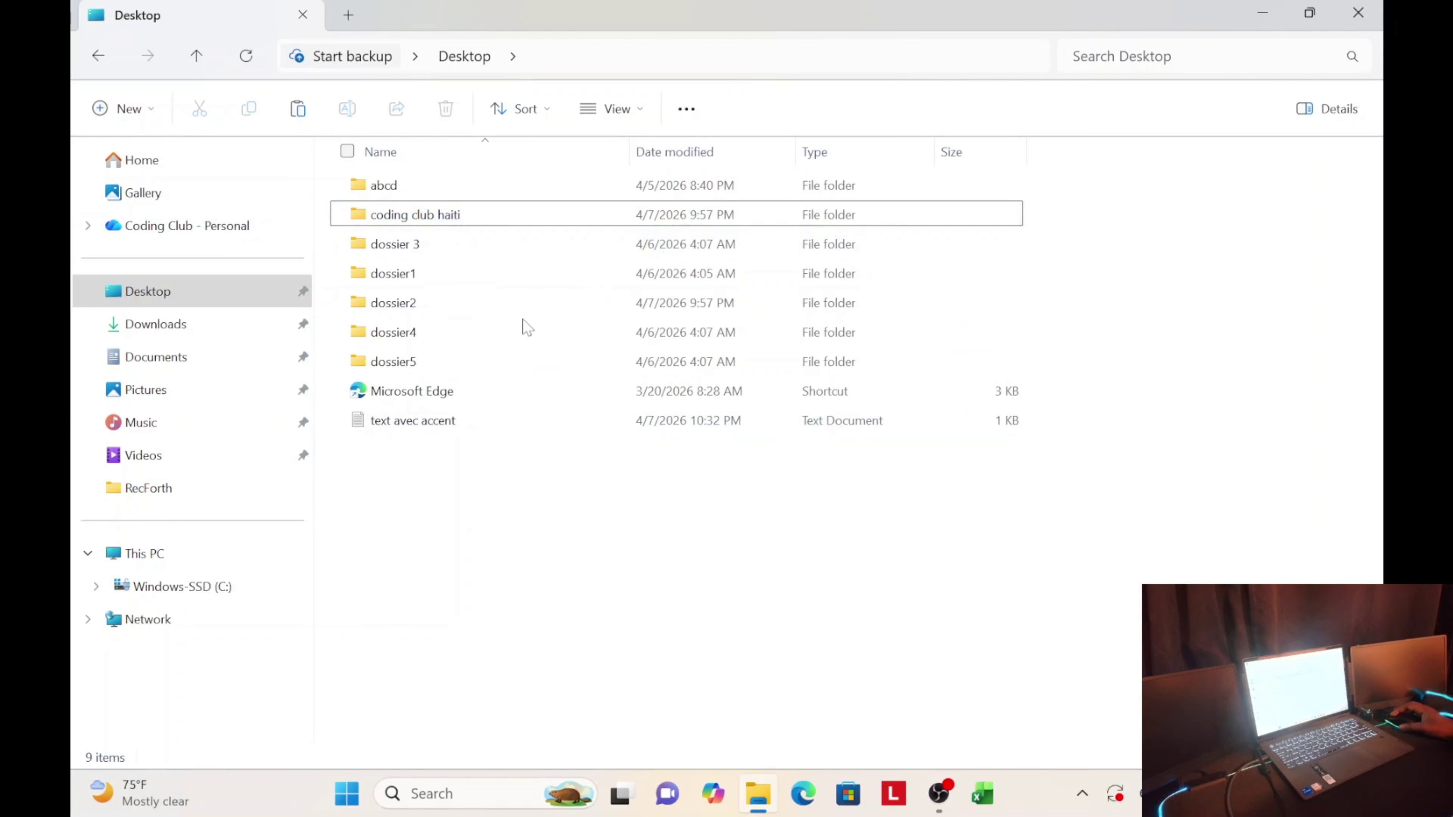
Step: Try renaming the coding club haiti folder to "coding club haitis" directly in the file list, and restore its original name
{"action": "left_click", "coordinate": [392, 217]}
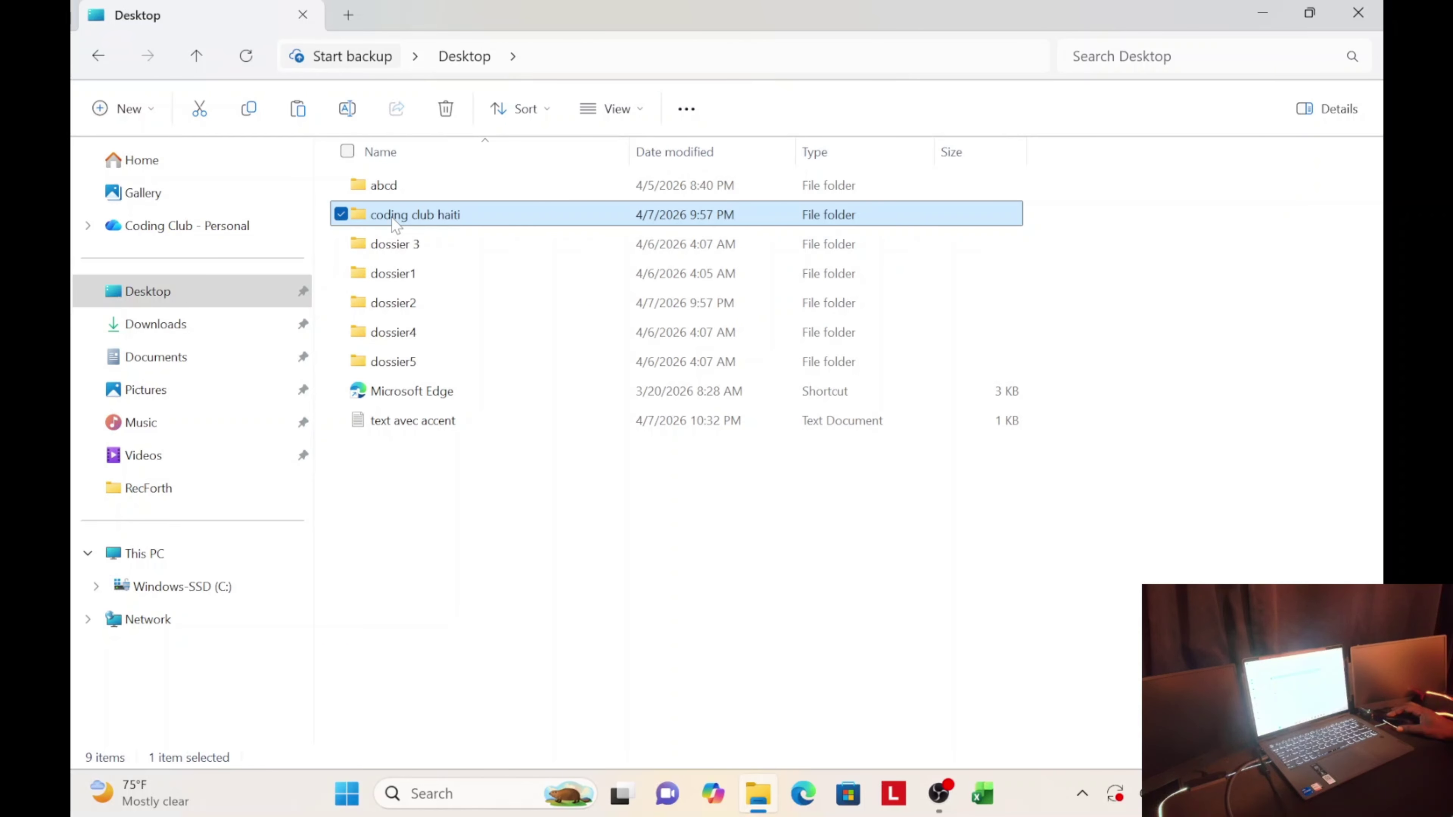
{"action": "left_click", "coordinate": [392, 216]}
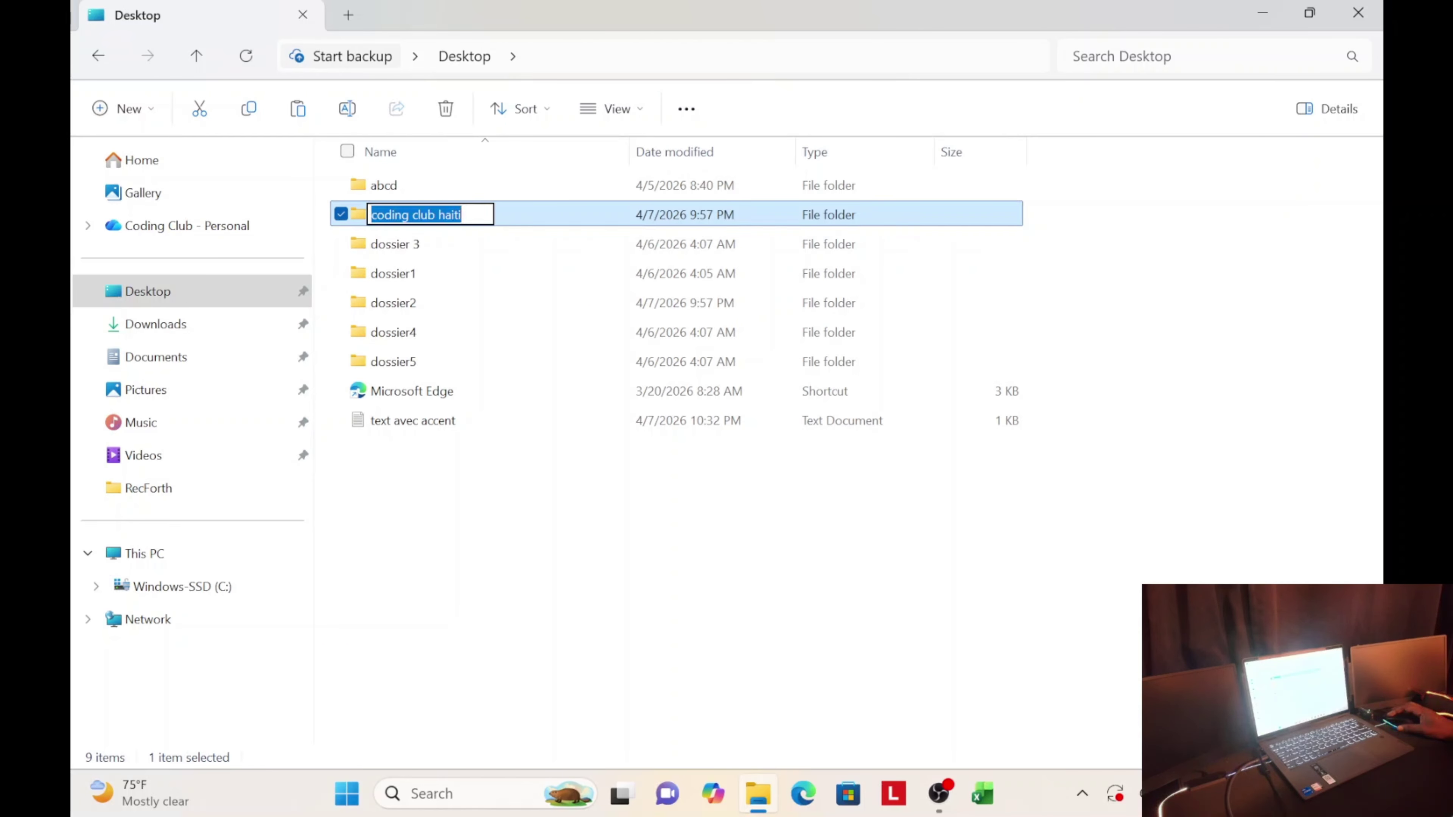
{"action": "key", "text": "End"}
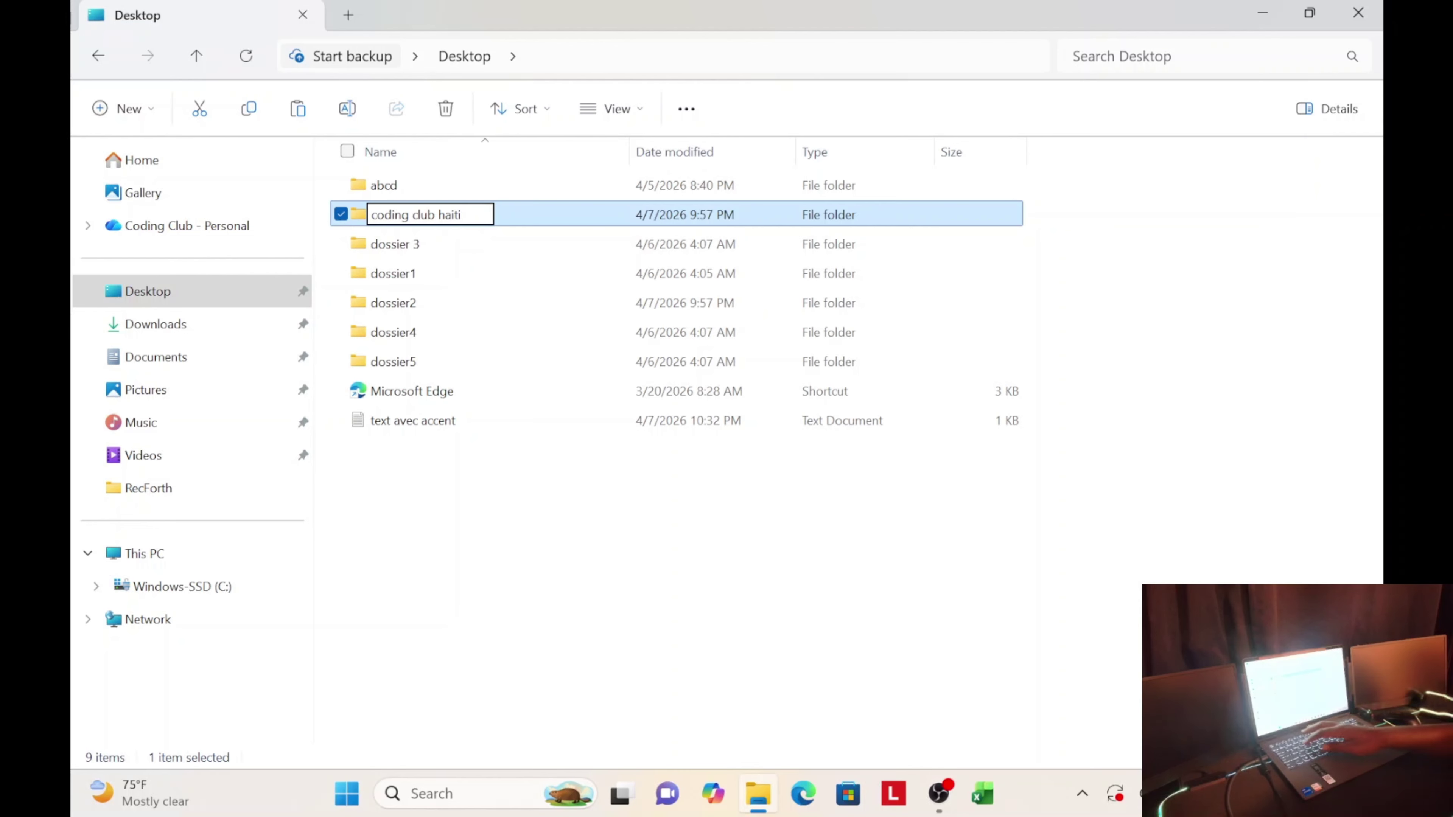
{"action": "type", "text": "s"}
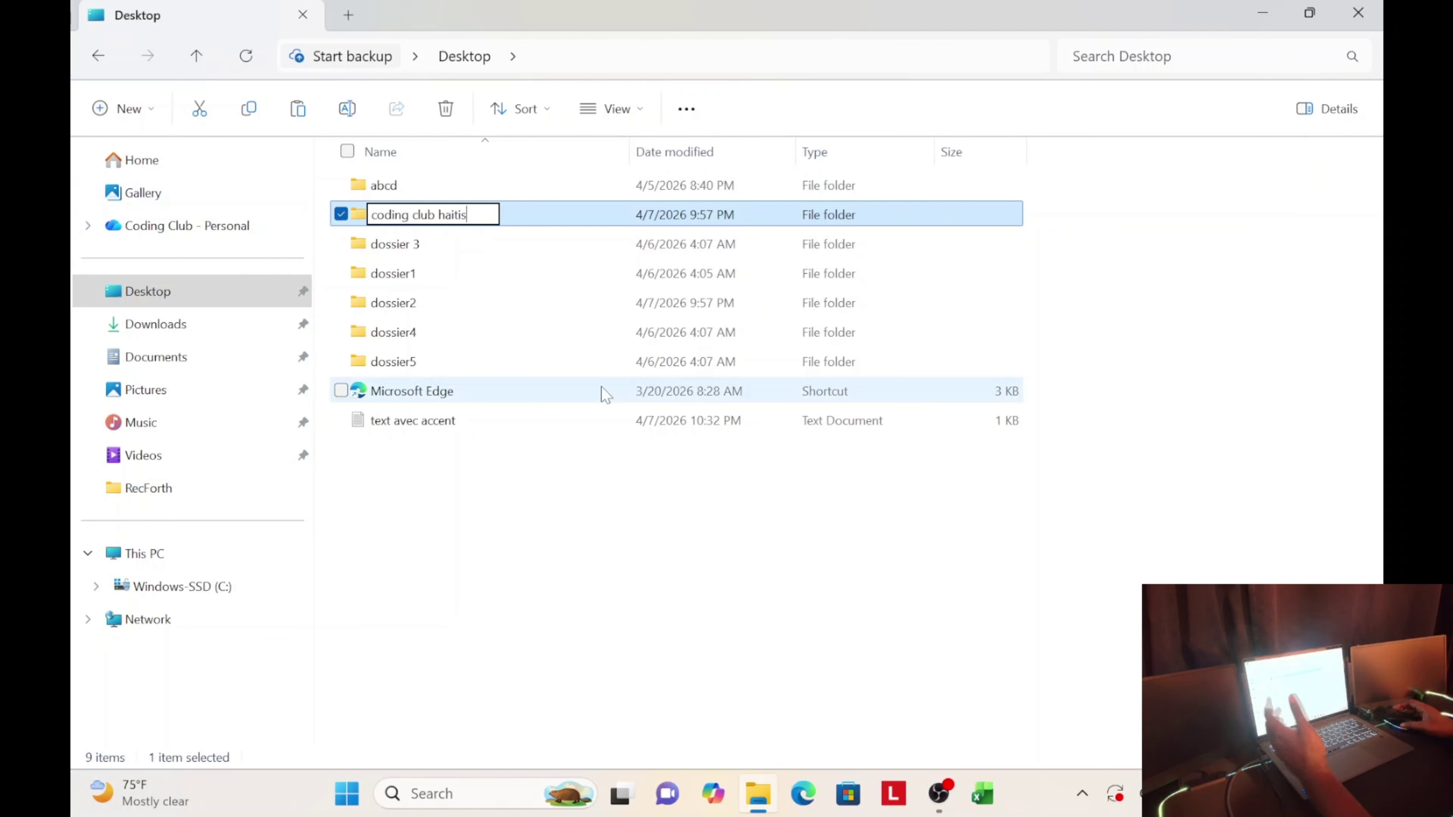
{"action": "key", "text": "BackSpace"}
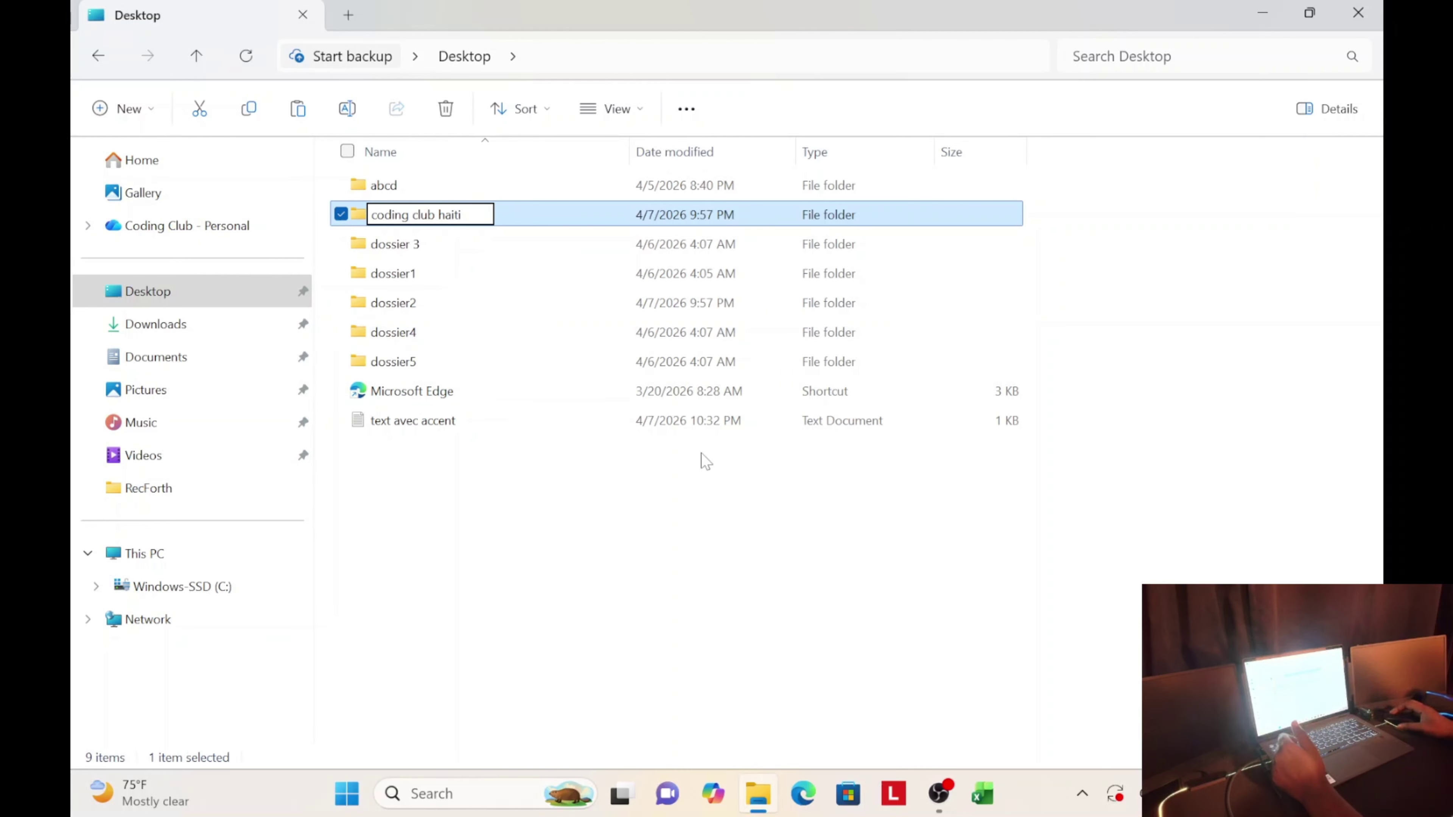
{"action": "left_click", "coordinate": [709, 465]}
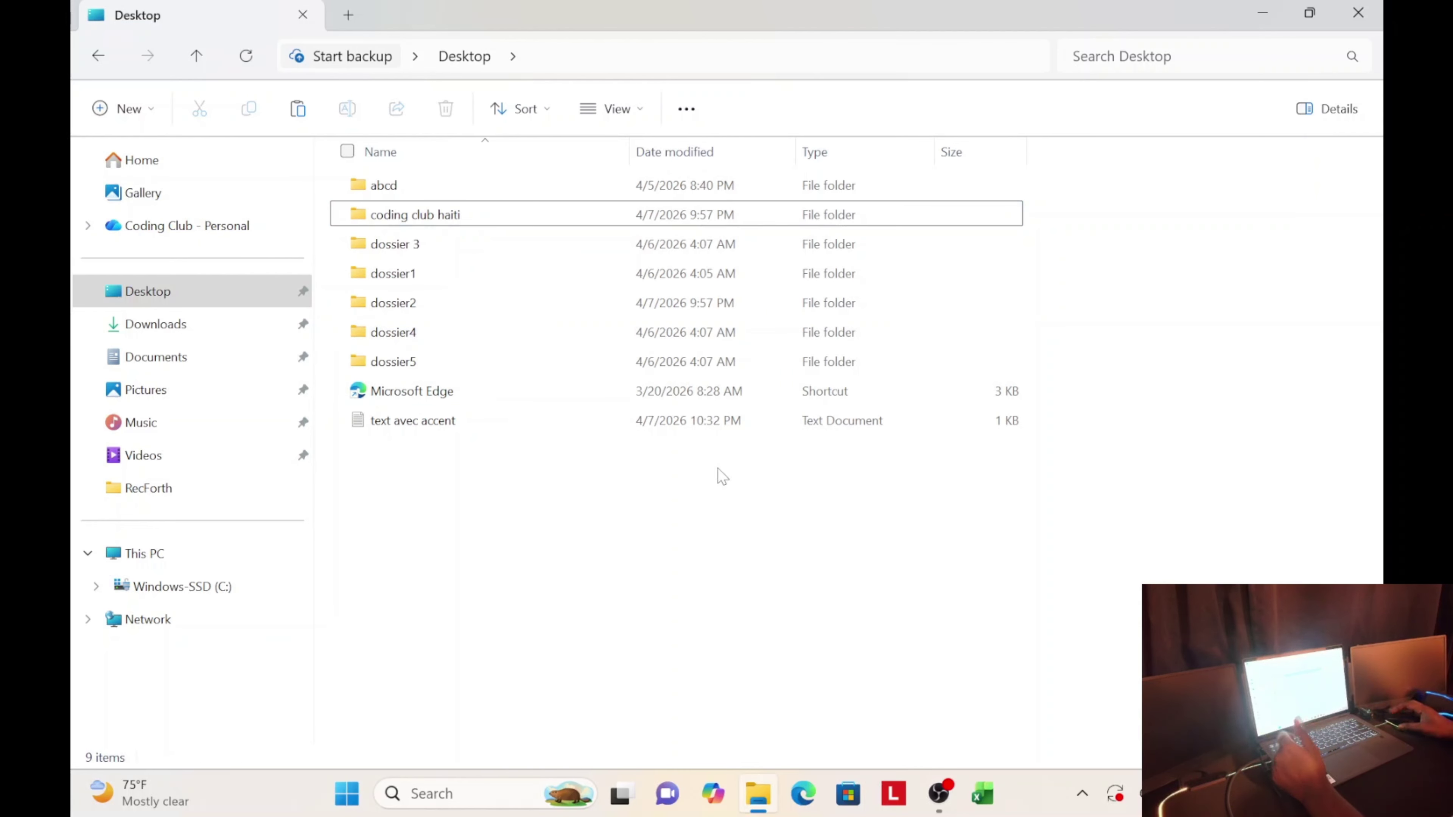
Step: Open the coding club haiti folder's name for editing with the Rename command from its extended options, and leave editing
{"action": "right_click", "coordinate": [381, 217]}
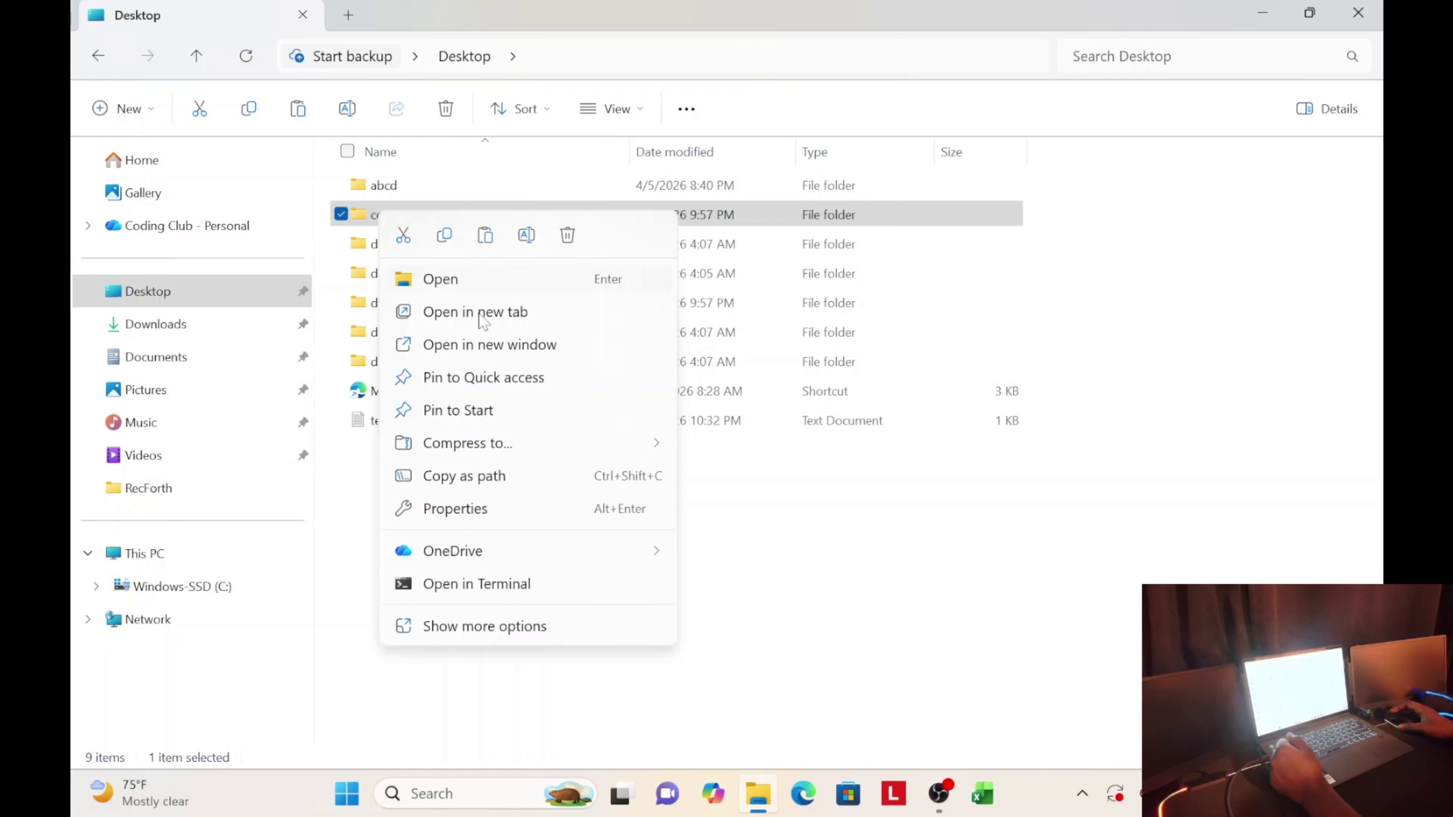
{"action": "left_click", "coordinate": [452, 629]}
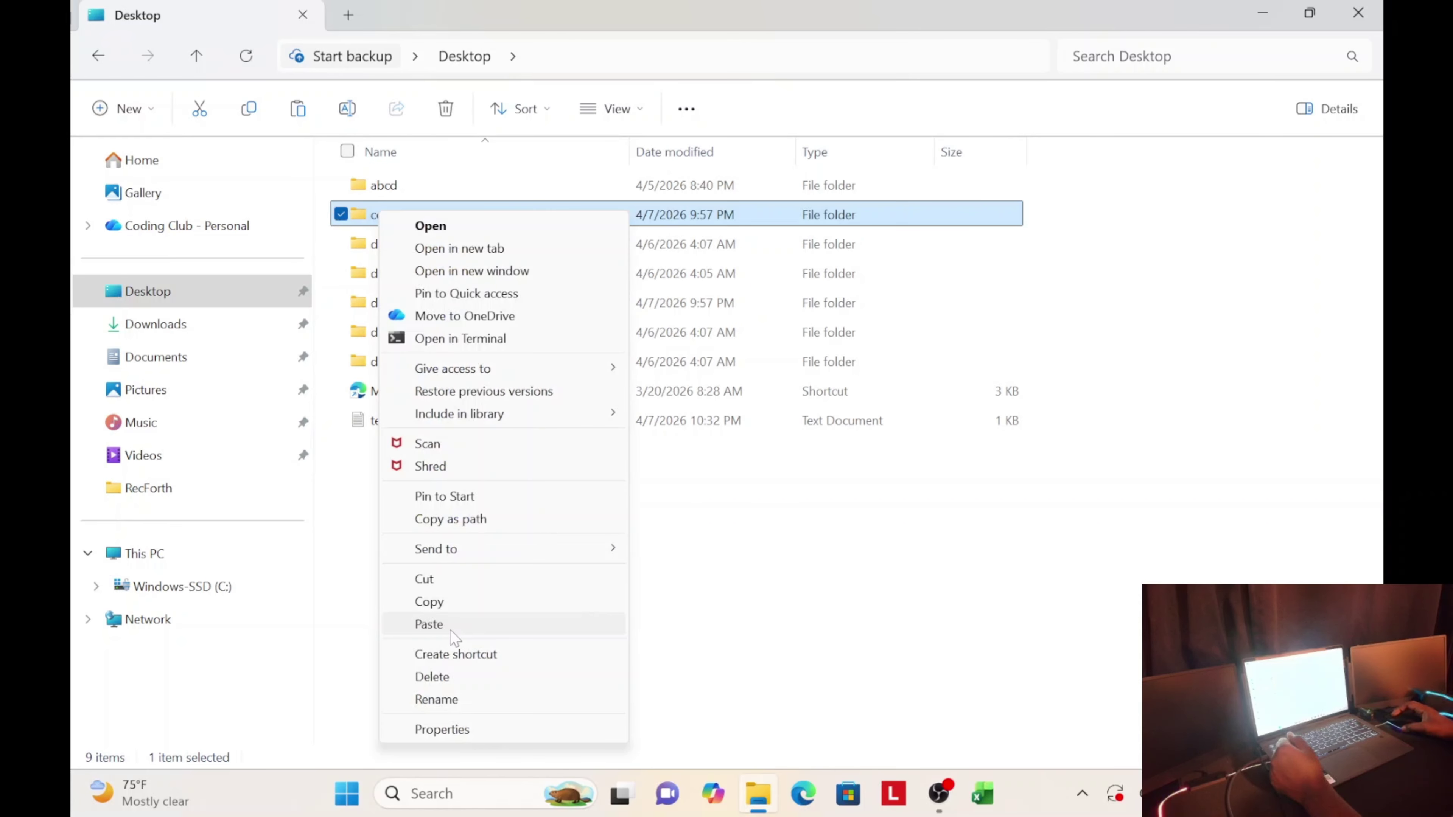
{"action": "left_click", "coordinate": [451, 704]}
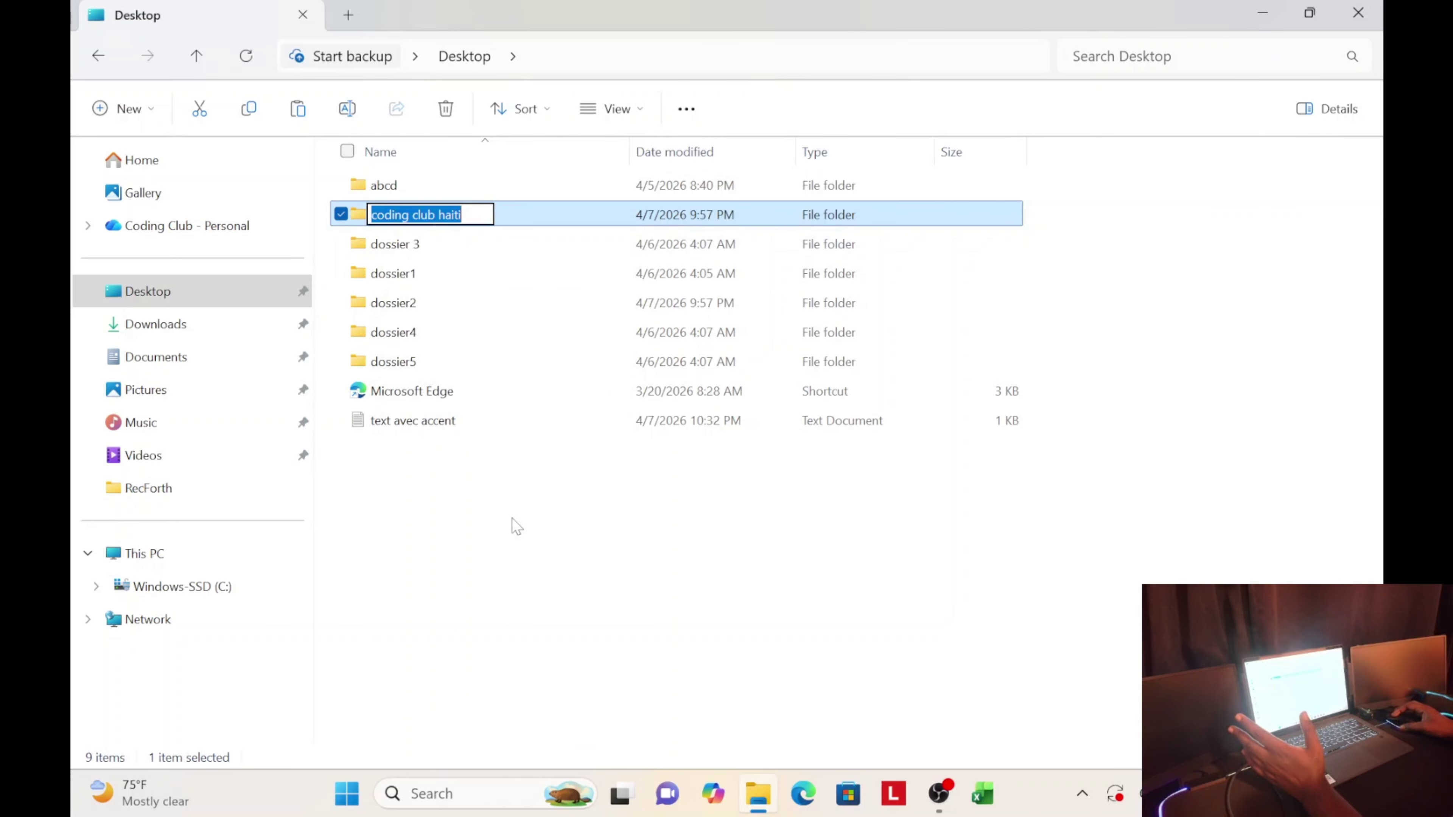
{"action": "key", "text": "Return"}
{"action": "left_click", "coordinate": [504, 548]}
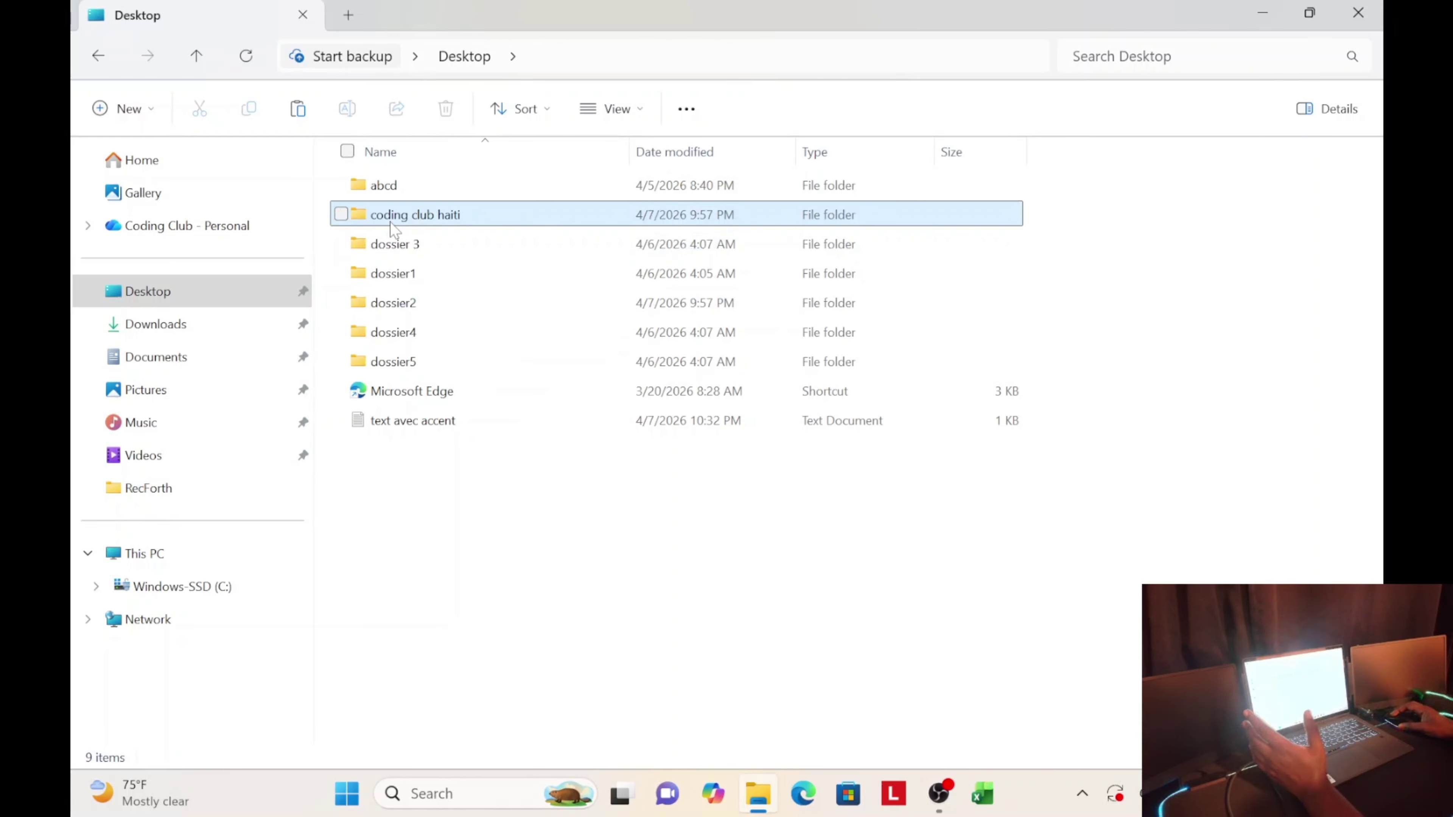
{"action": "left_click", "coordinate": [417, 223]}
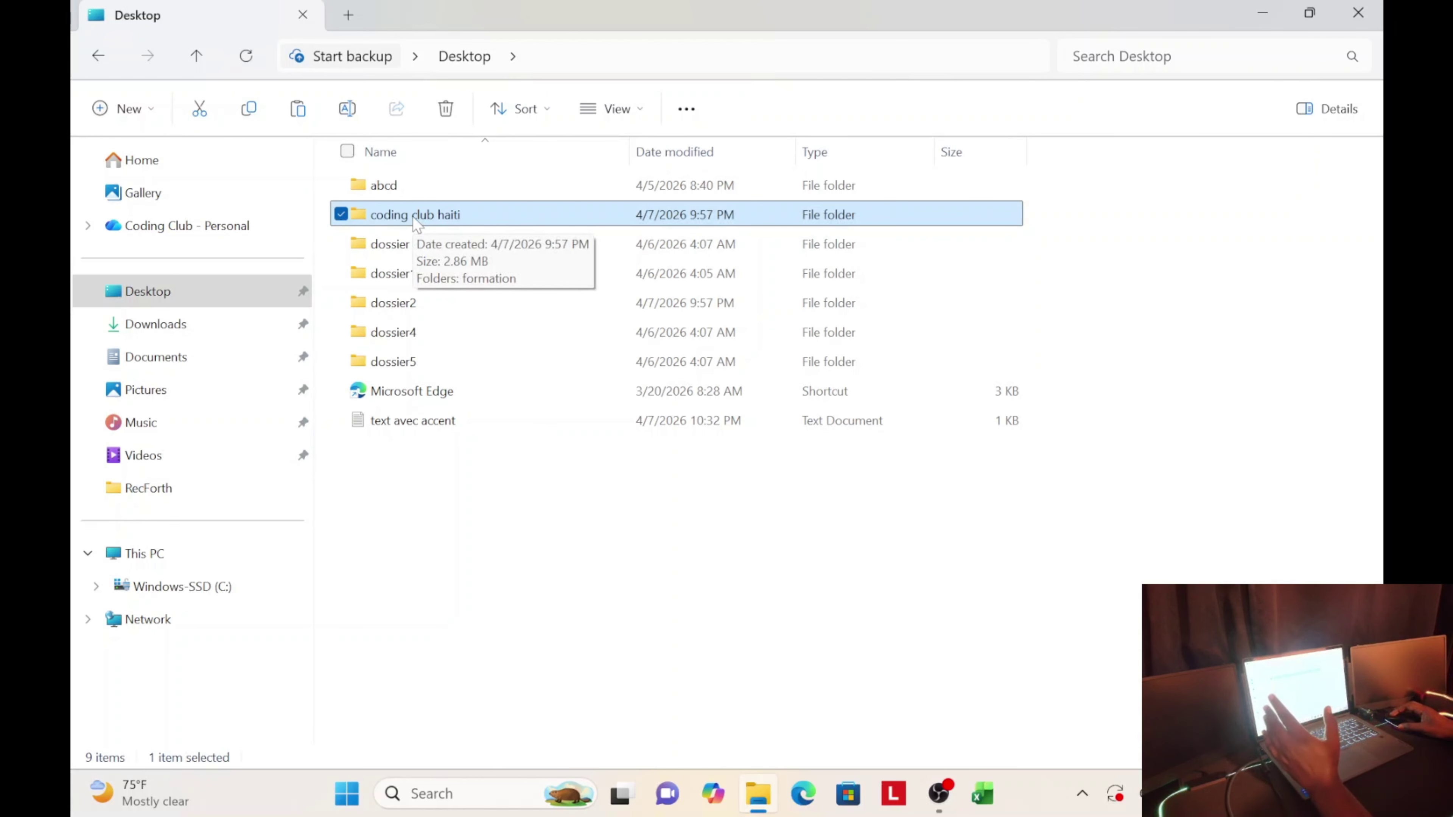
{"action": "left_click", "coordinate": [416, 216]}
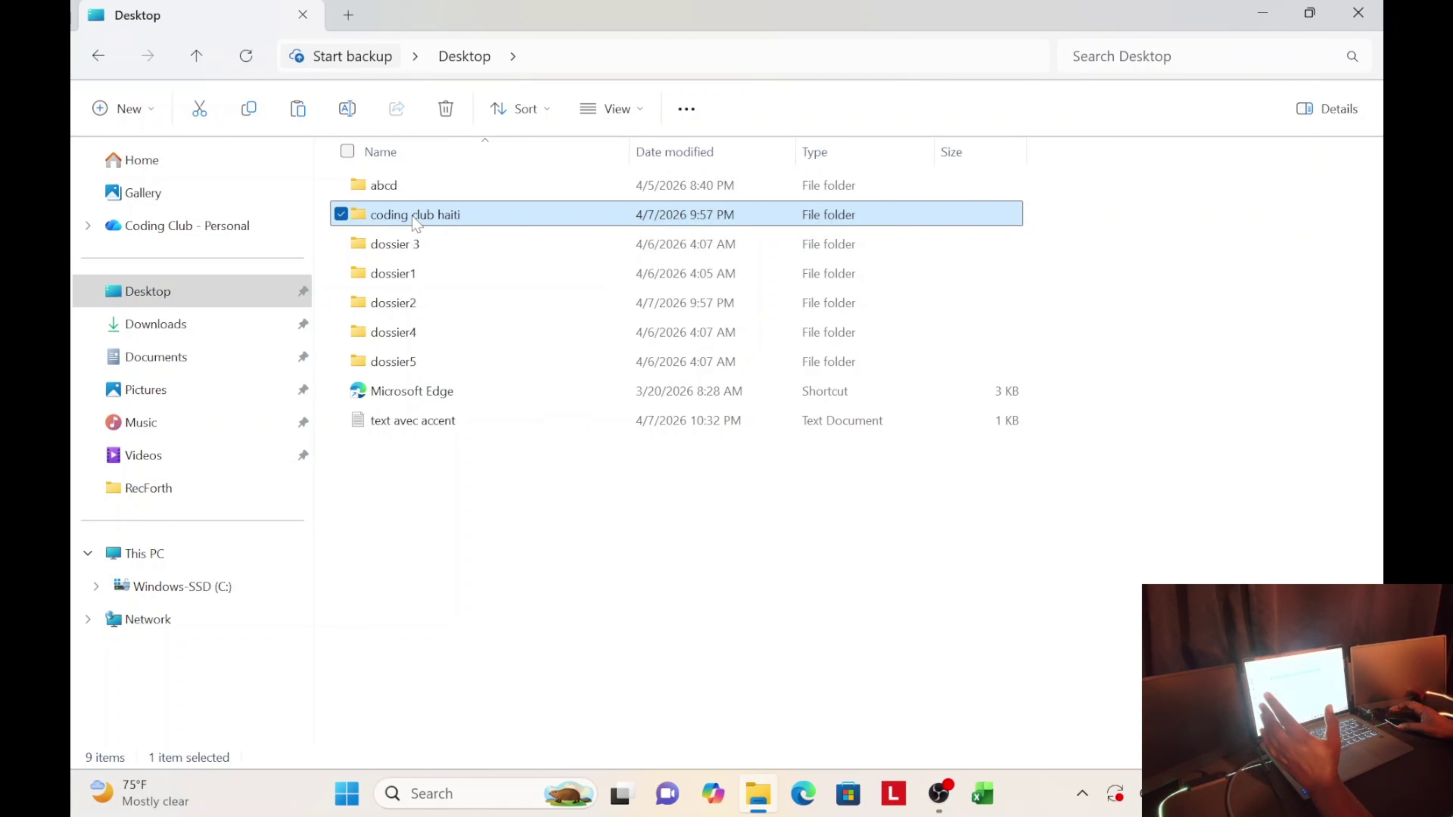
{"action": "left_click", "coordinate": [503, 515]}
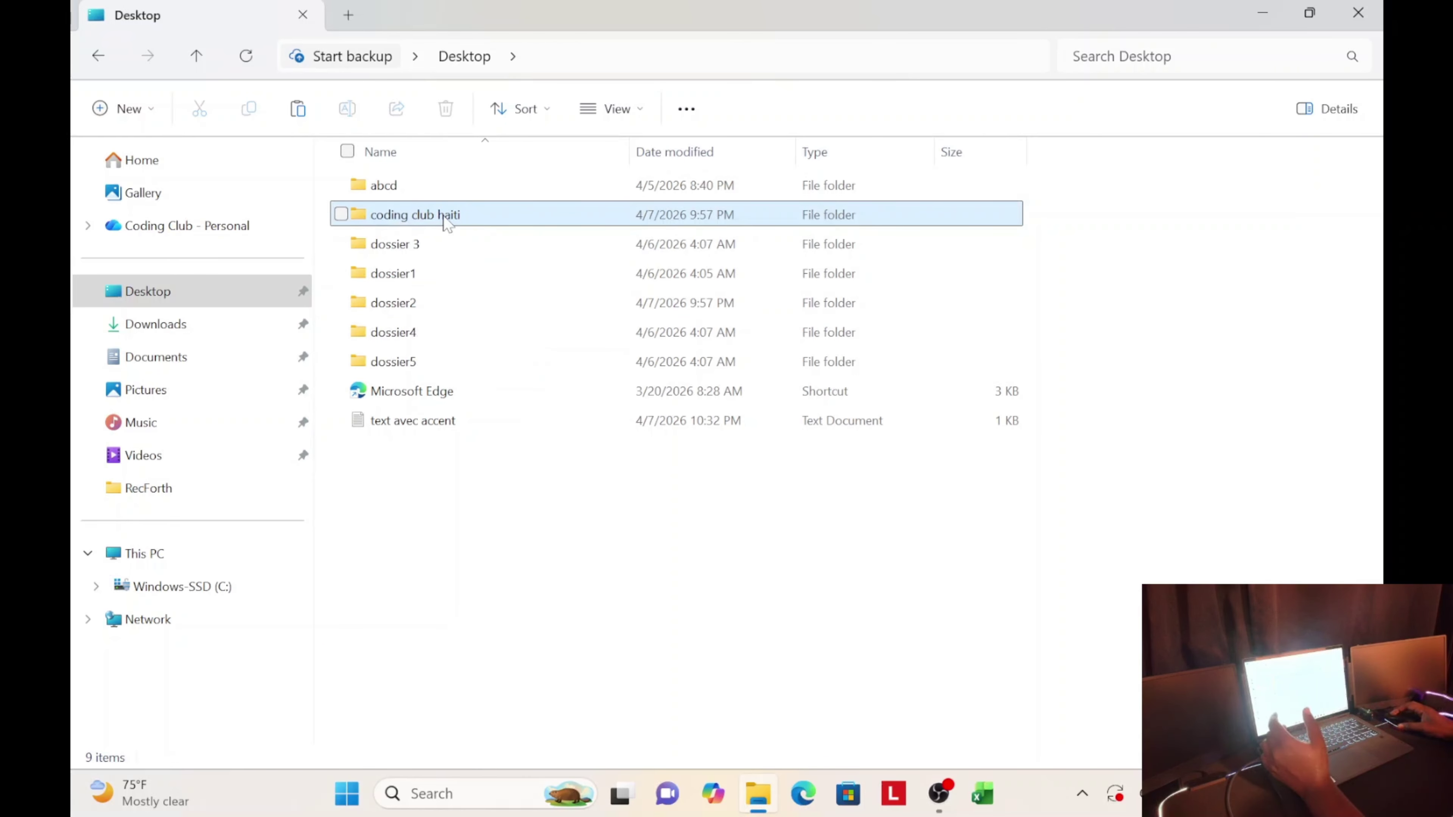
{"action": "left_click", "coordinate": [423, 219]}
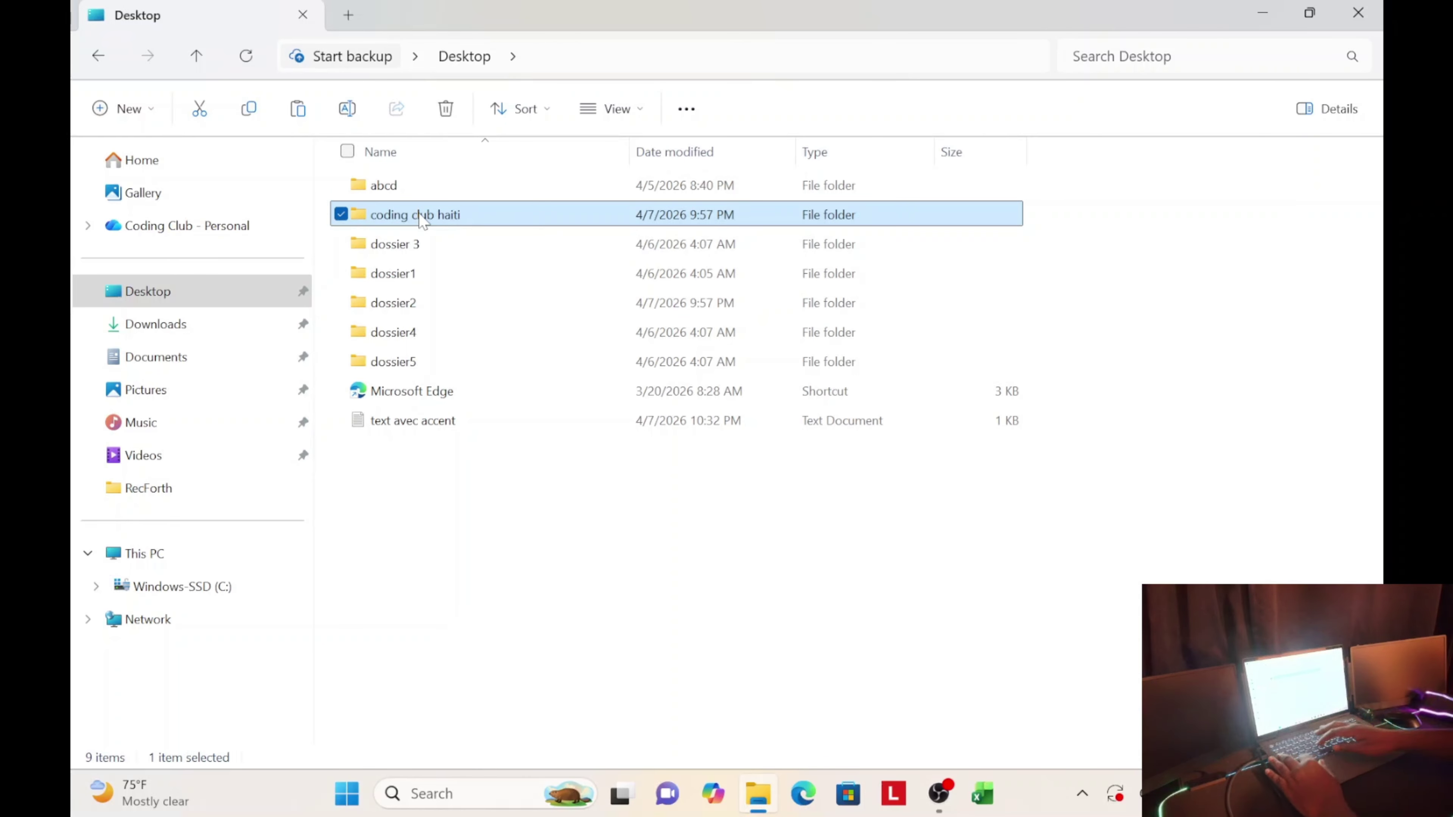
{"action": "left_click", "coordinate": [447, 360]}
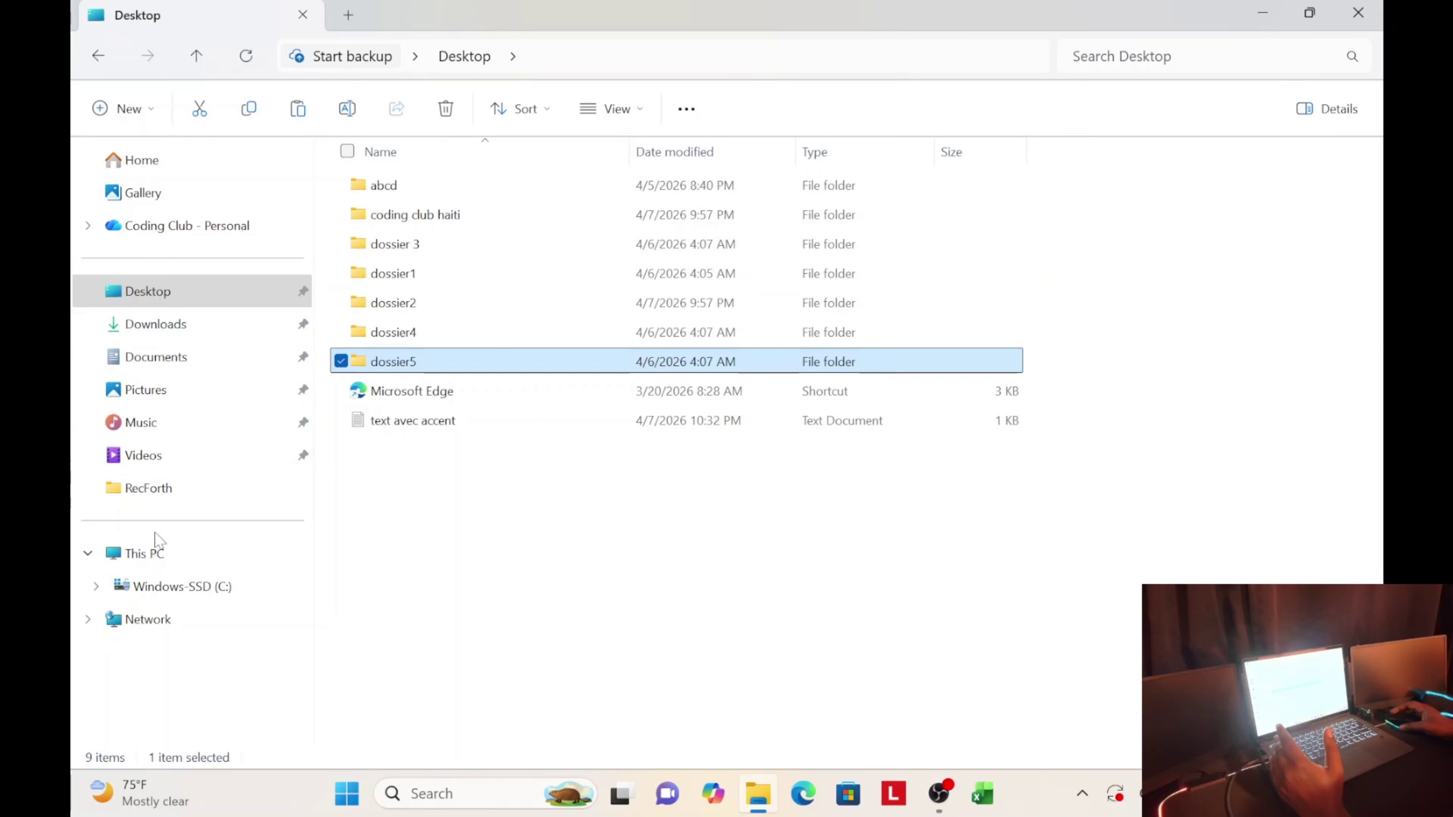
{"action": "left_click", "coordinate": [432, 550]}
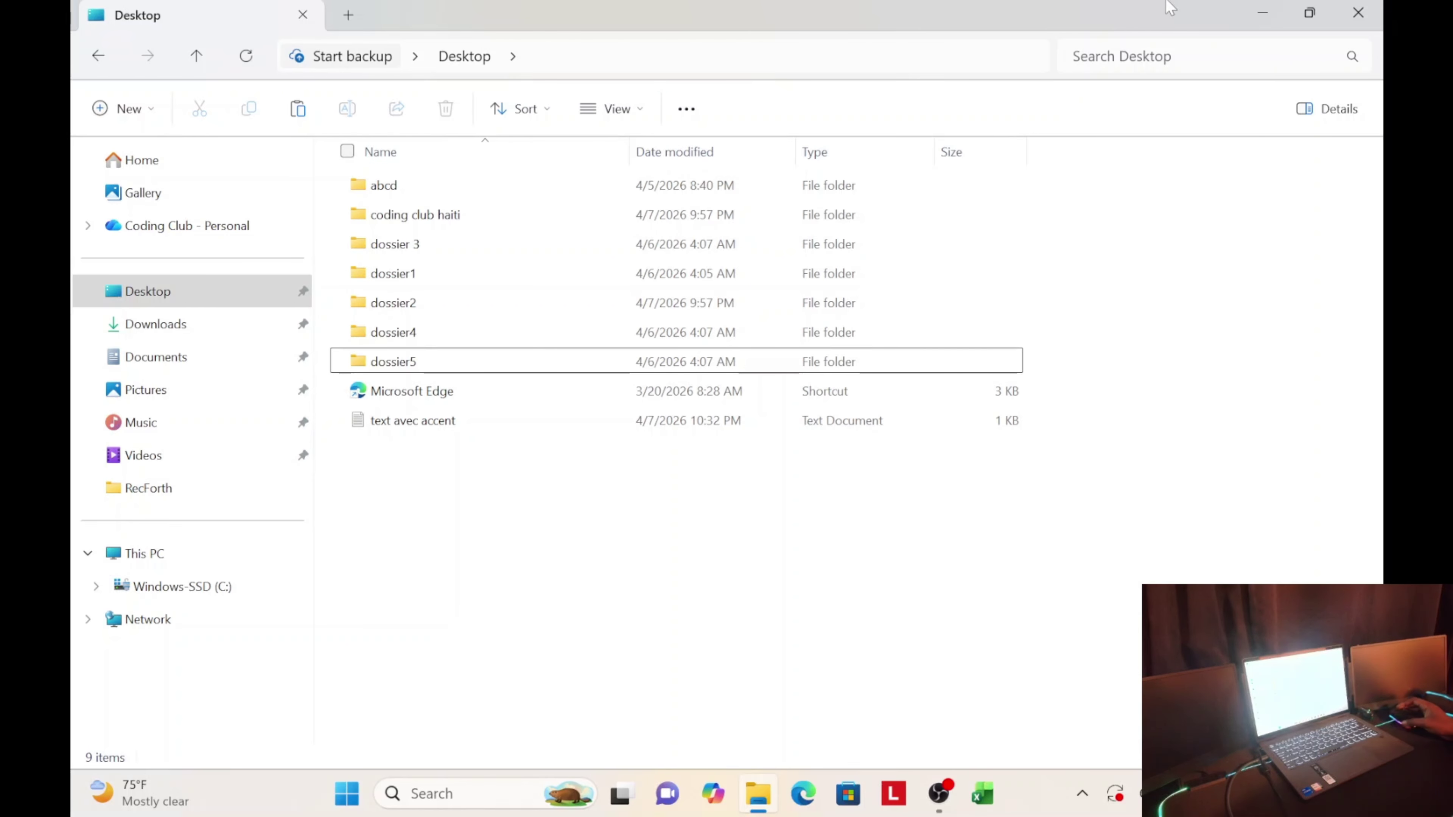
Step: Snap File Explorer to the left half of the screen, and open Microsoft Edge snapped to the right half
{"action": "left_click_drag", "start_coordinate": [1051, 25], "coordinate": [89, 194]}
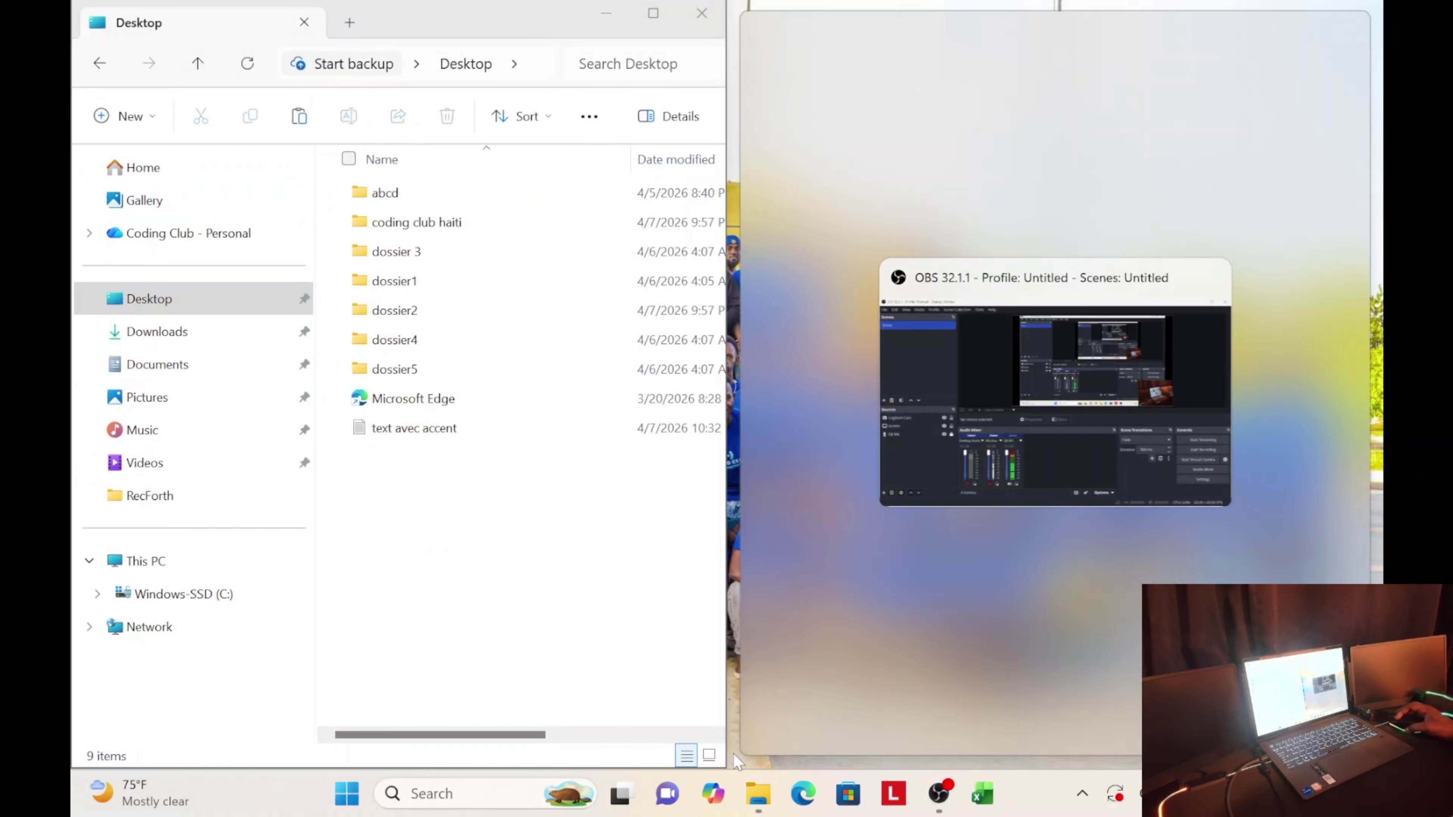
{"action": "left_click", "coordinate": [801, 803]}
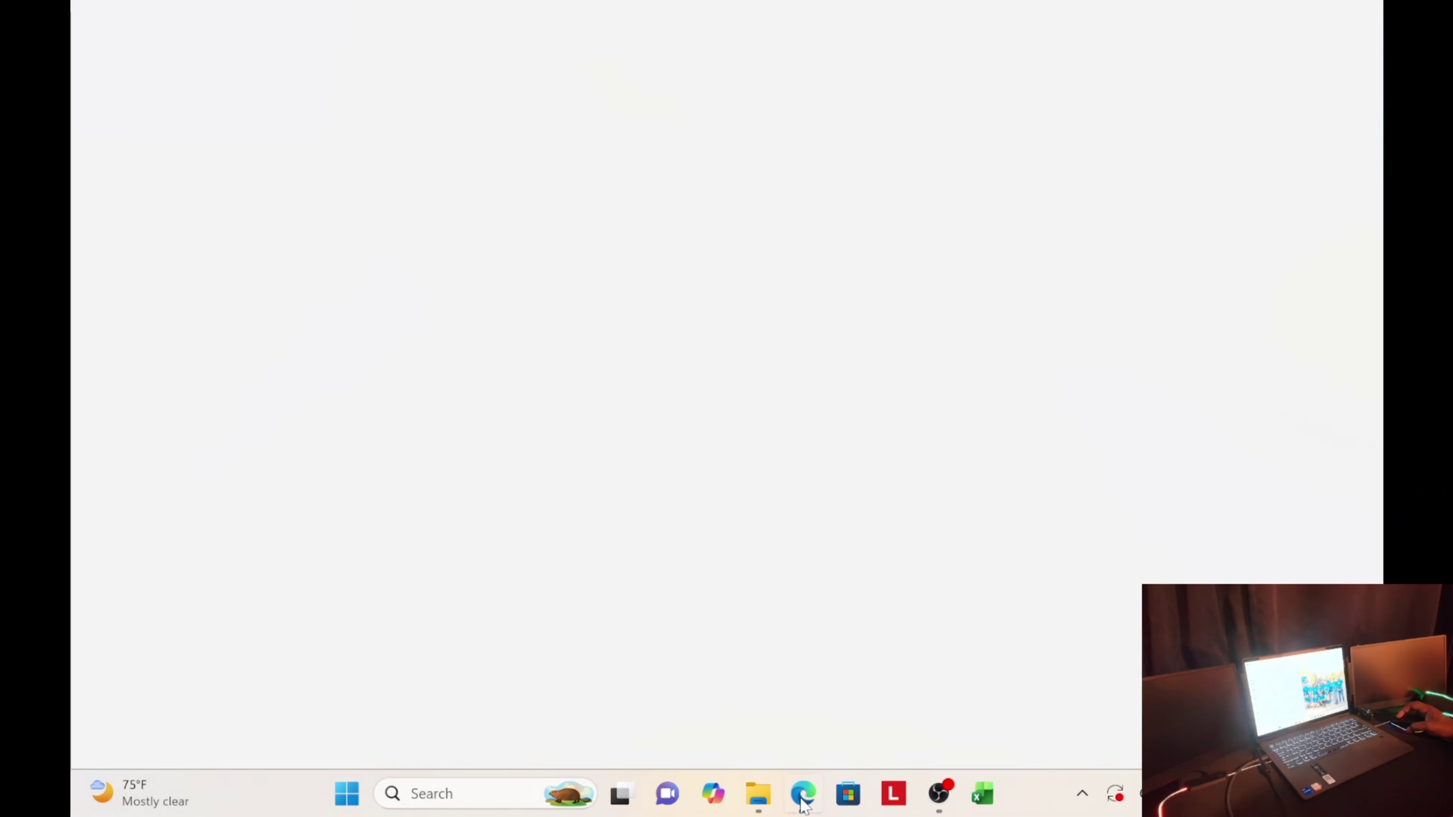
{"action": "left_click_drag", "start_coordinate": [790, 21], "coordinate": [1370, 117]}
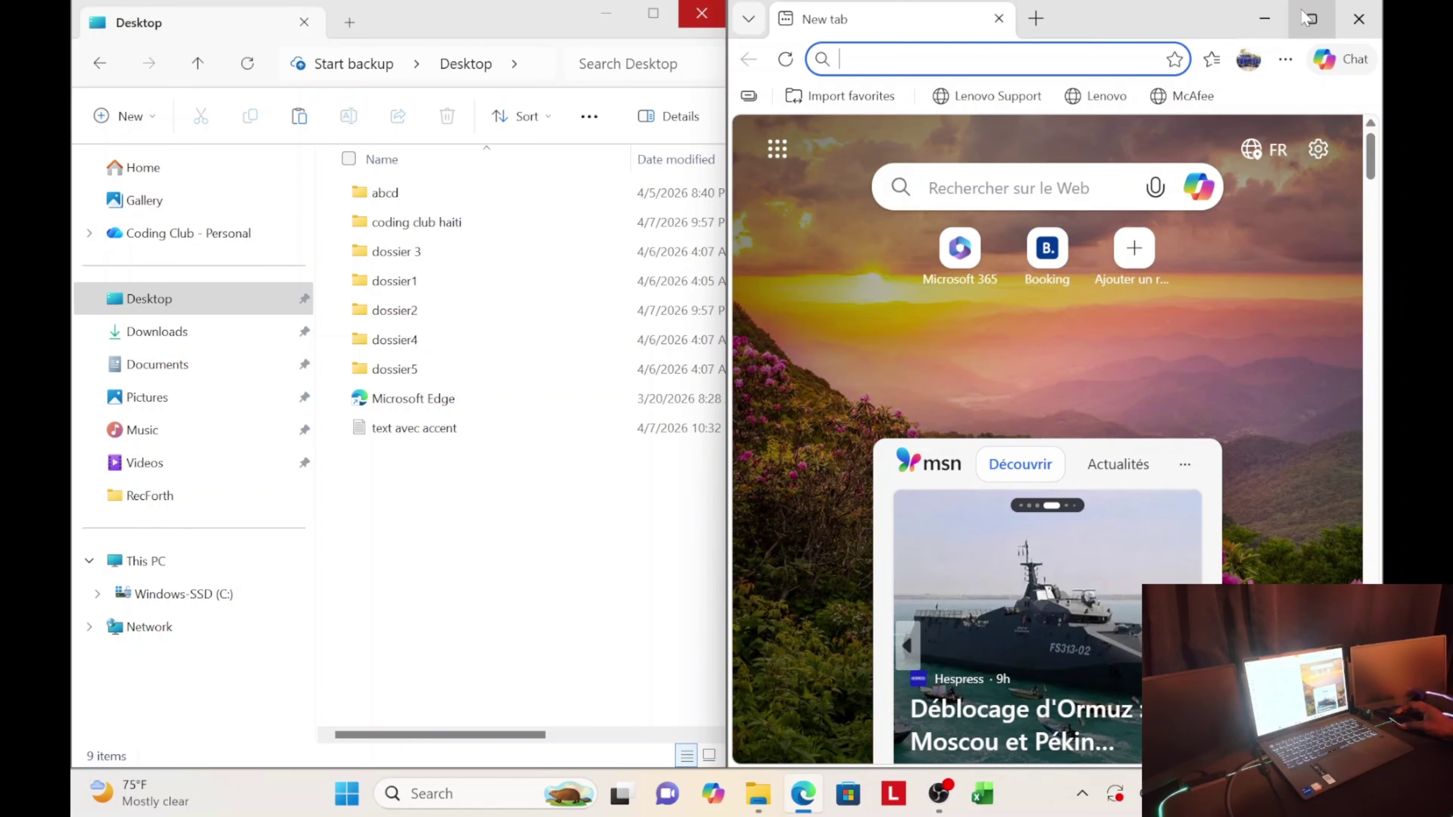
{"action": "left_click", "coordinate": [1309, 18]}
{"action": "left_click_drag", "start_coordinate": [1067, 23], "coordinate": [1381, 155]}
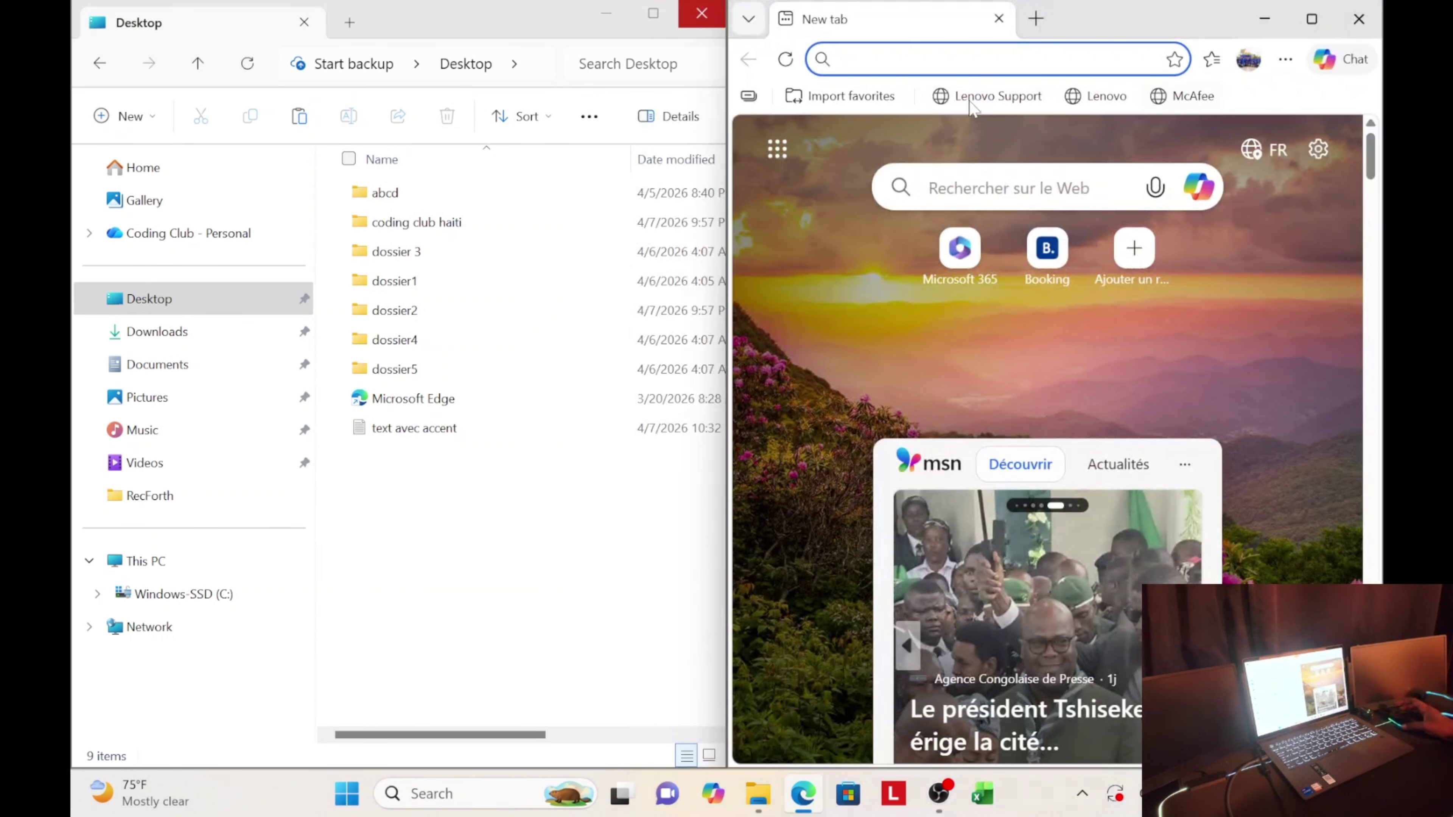
Step: Minimize the Microsoft Edge window and maximize File Explorer
{"action": "left_click", "coordinate": [1264, 20]}
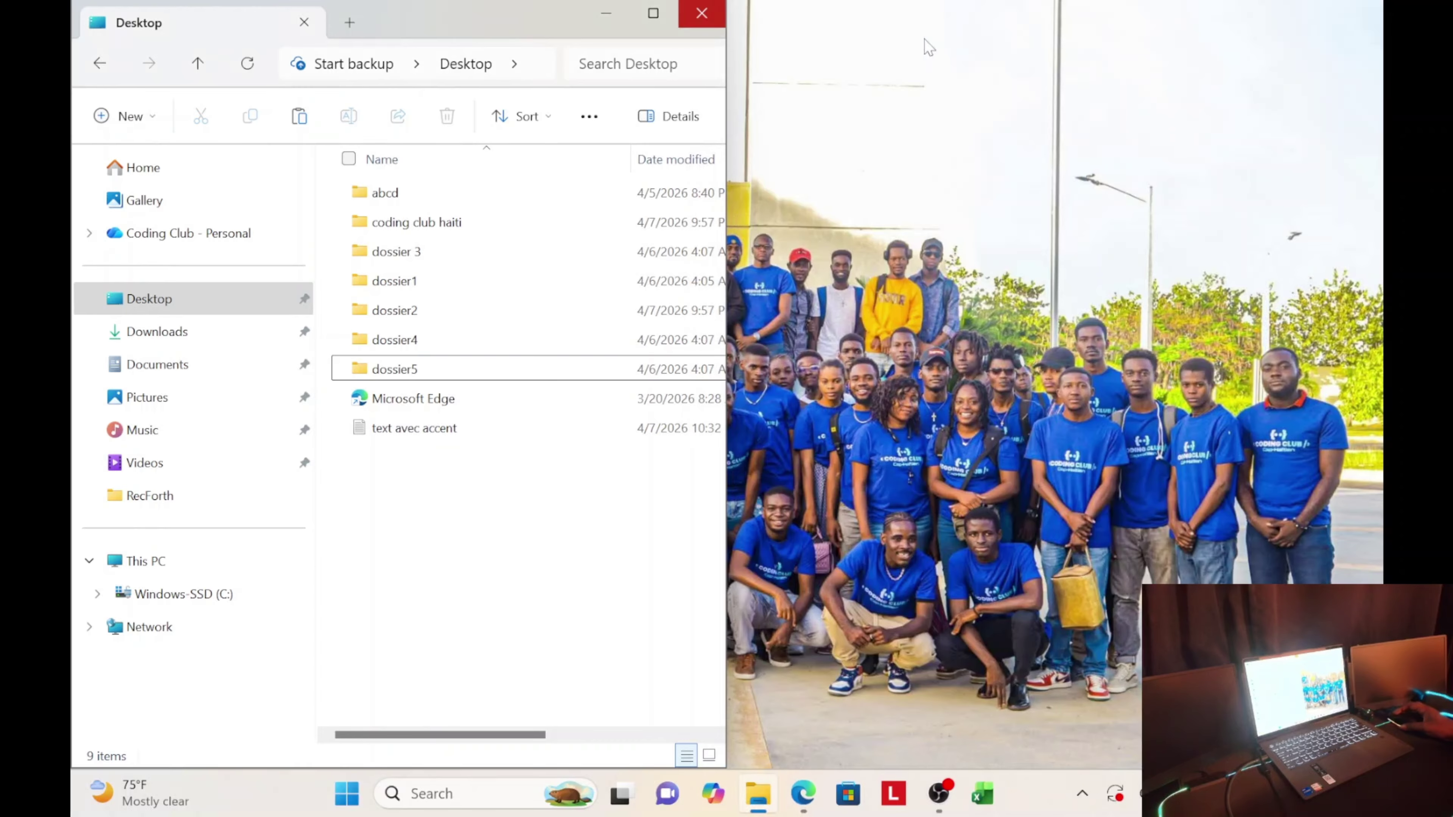
{"action": "left_click", "coordinate": [652, 21]}
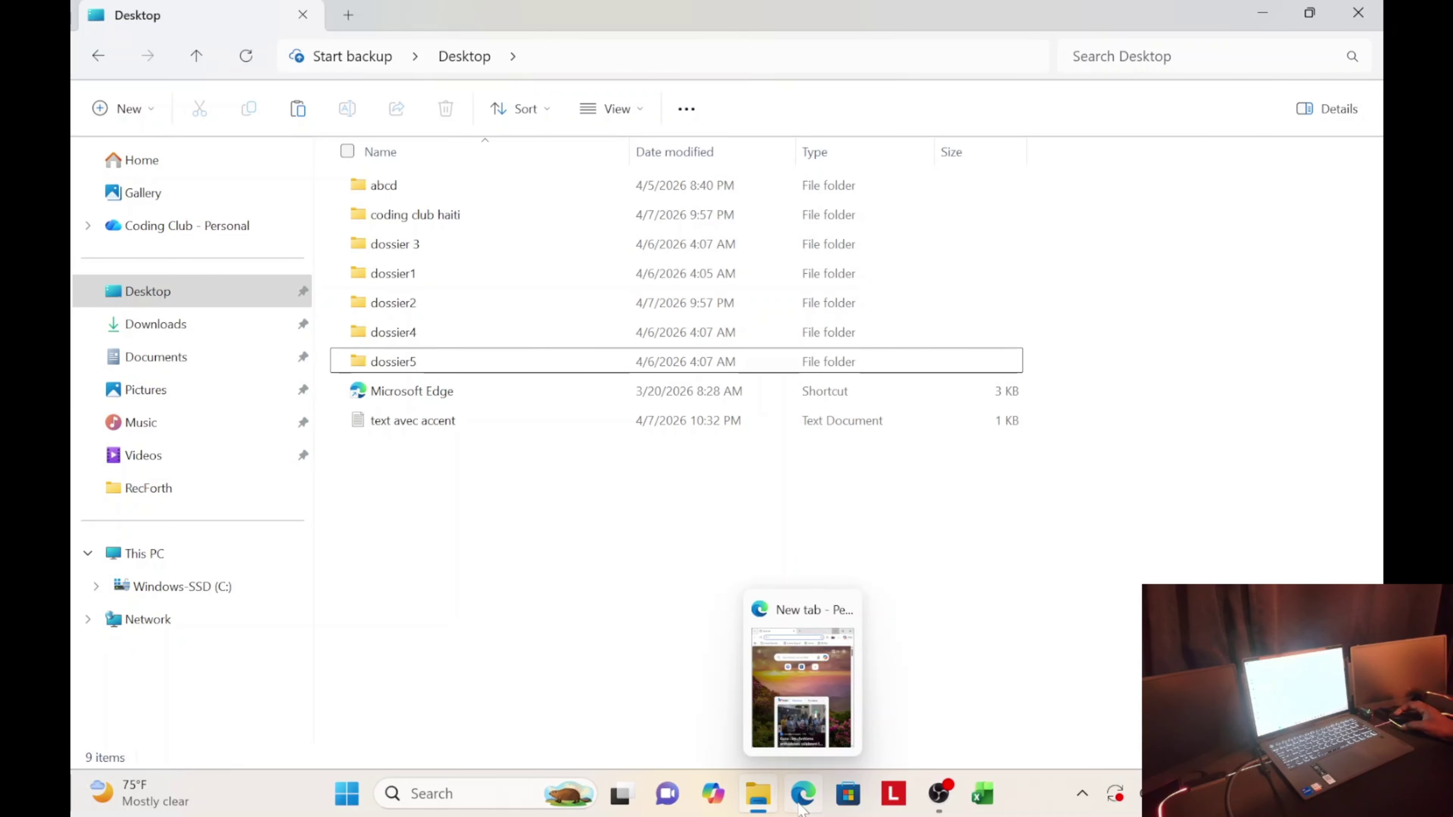
Step: Bring up and maximize the Microsoft Edge window, and return to File Explorer
{"action": "left_click", "coordinate": [801, 807]}
{"action": "left_click", "coordinate": [1312, 17]}
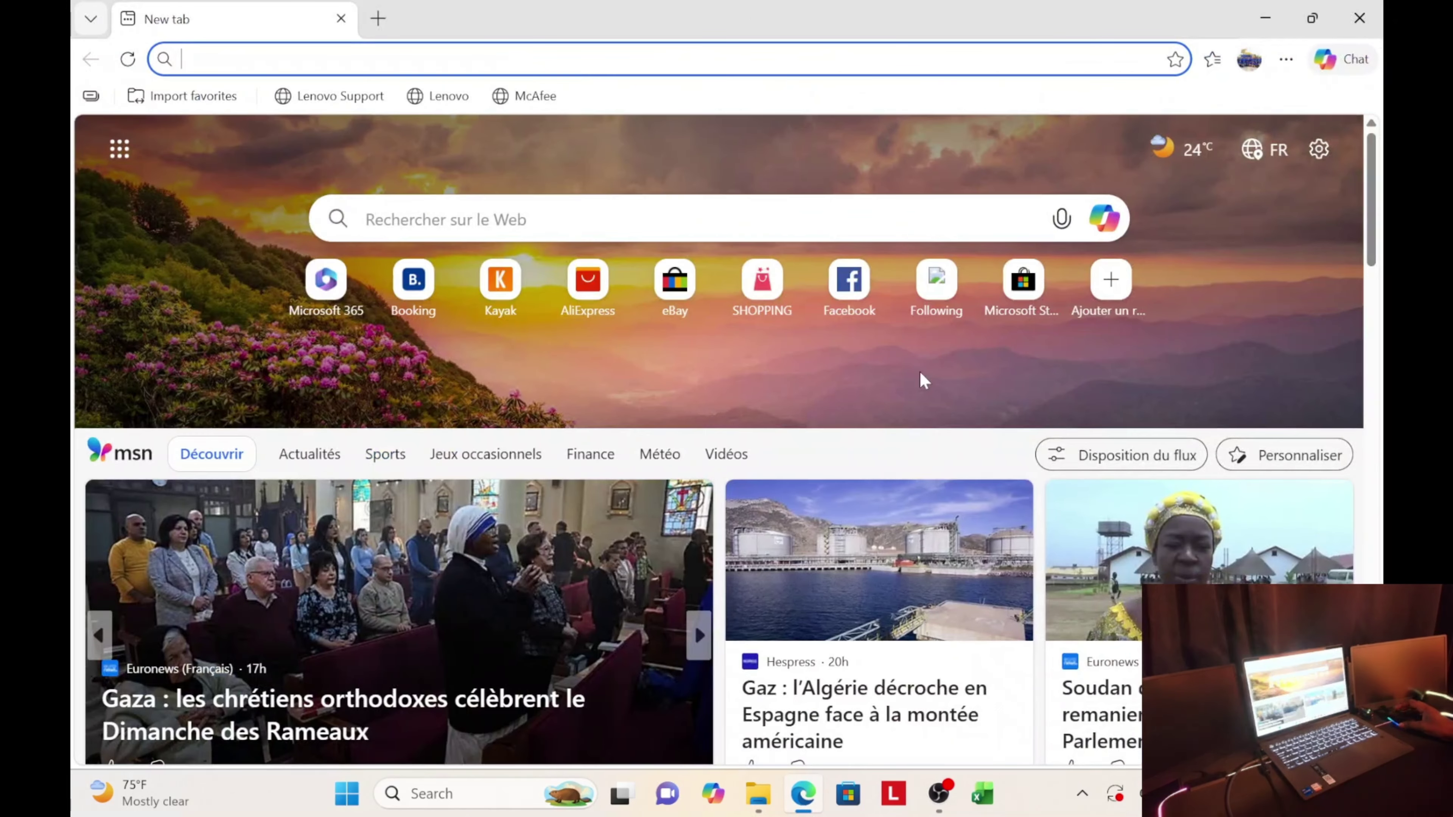
{"action": "left_click", "coordinate": [754, 807]}
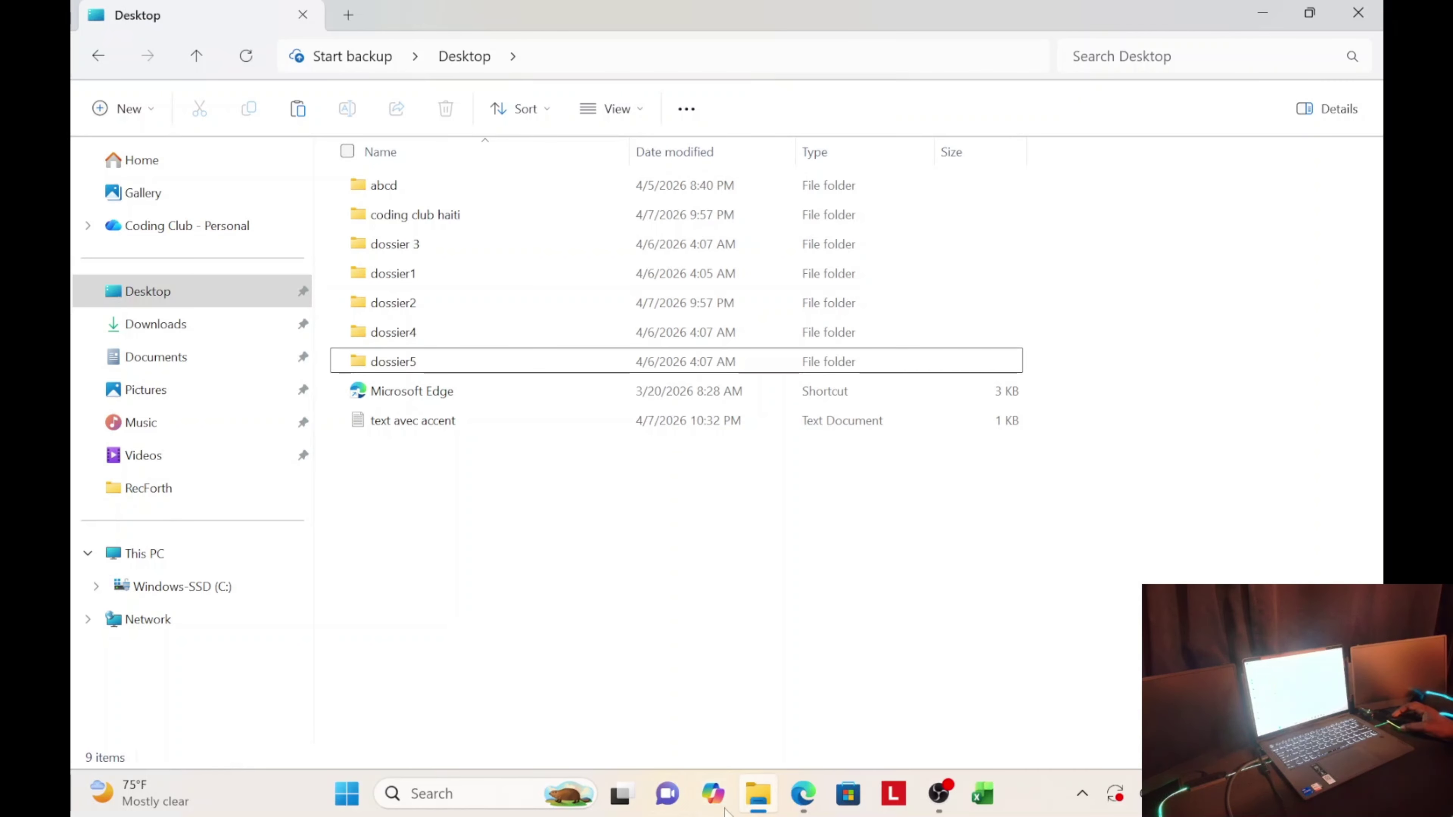
Step: Open Microsoft Teams and Microsoft Copilot
{"action": "left_click", "coordinate": [669, 796]}
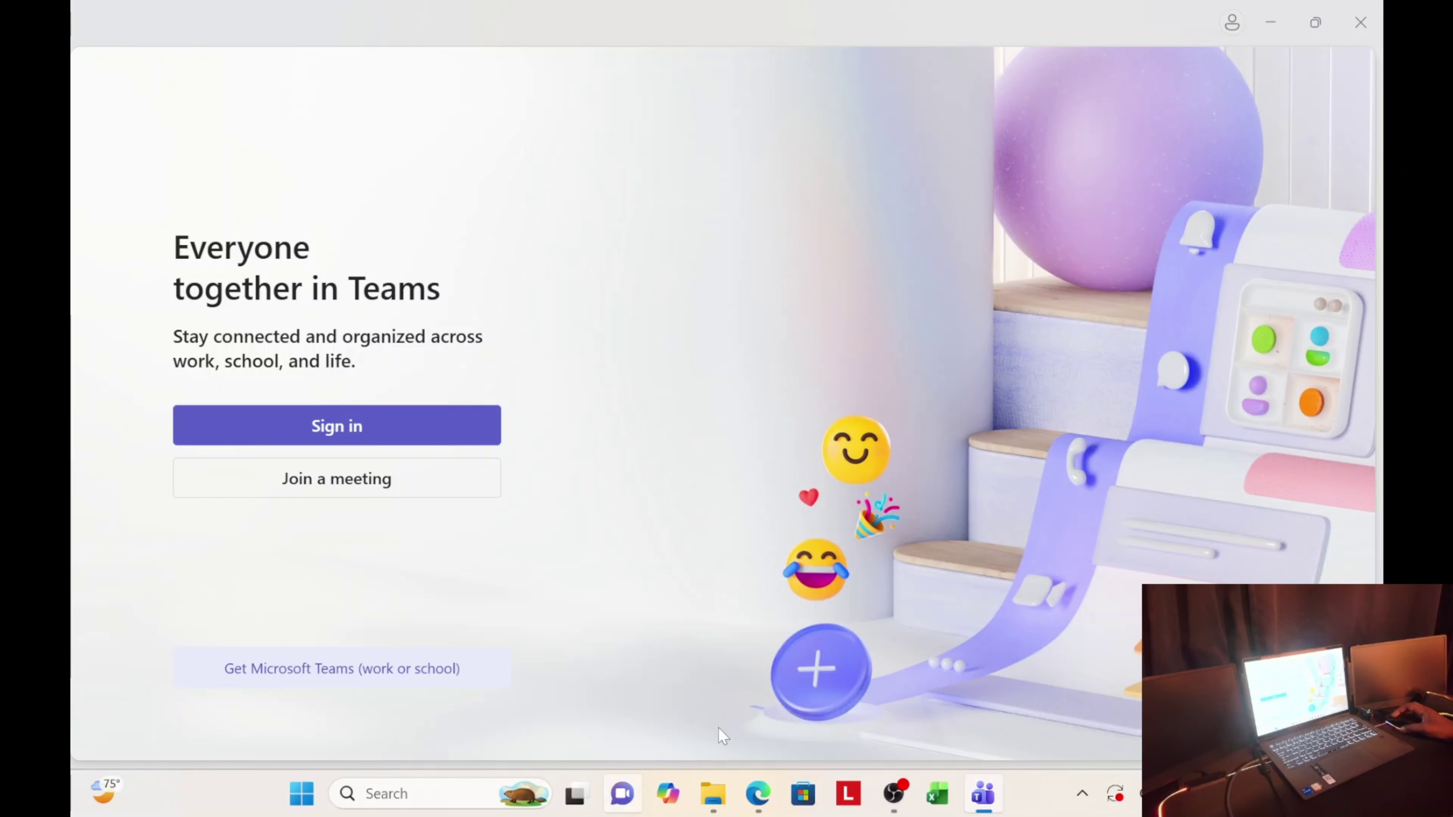
{"action": "left_click", "coordinate": [668, 797]}
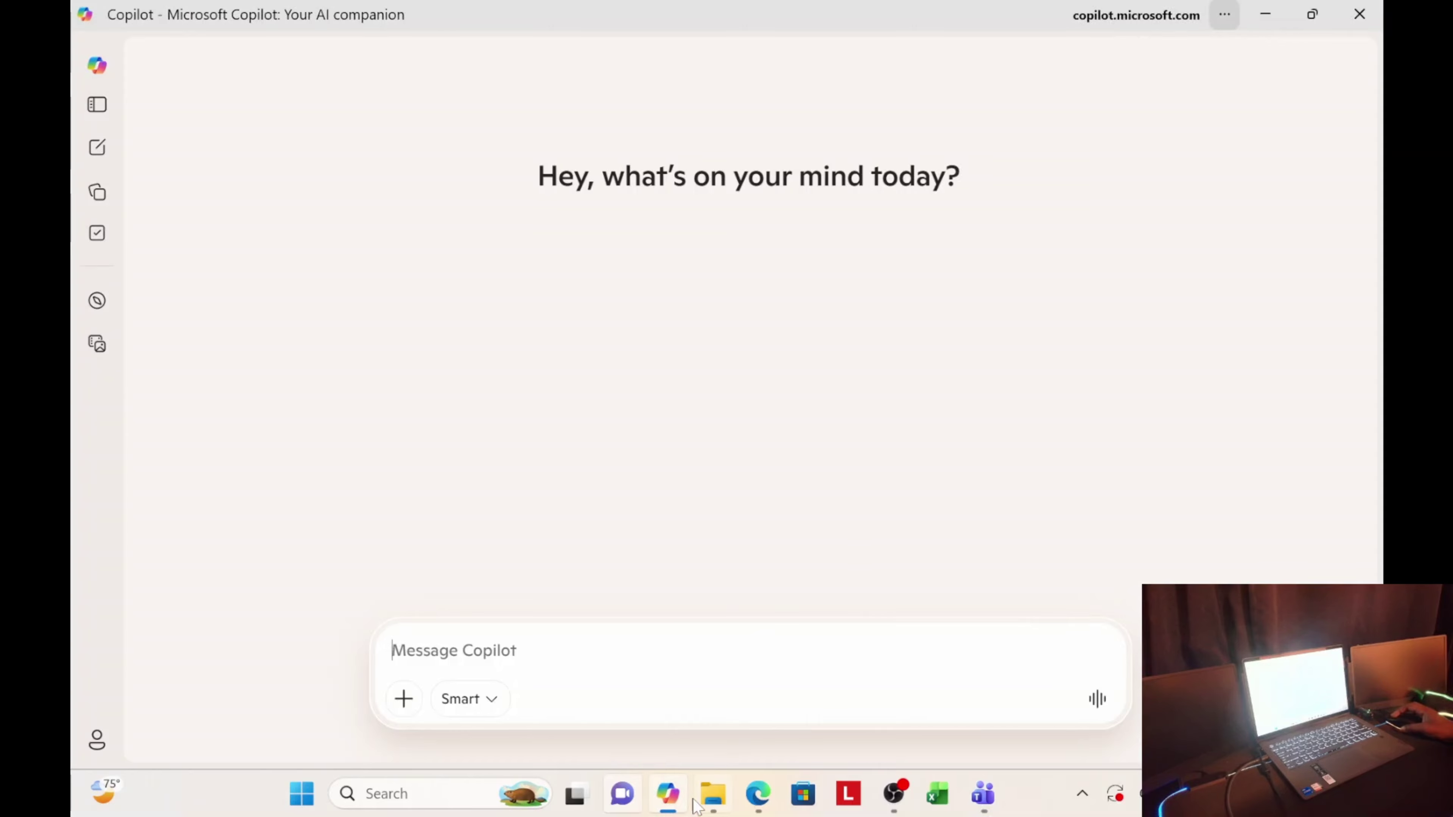
{"action": "mouse_move", "coordinate": [680, 798]}
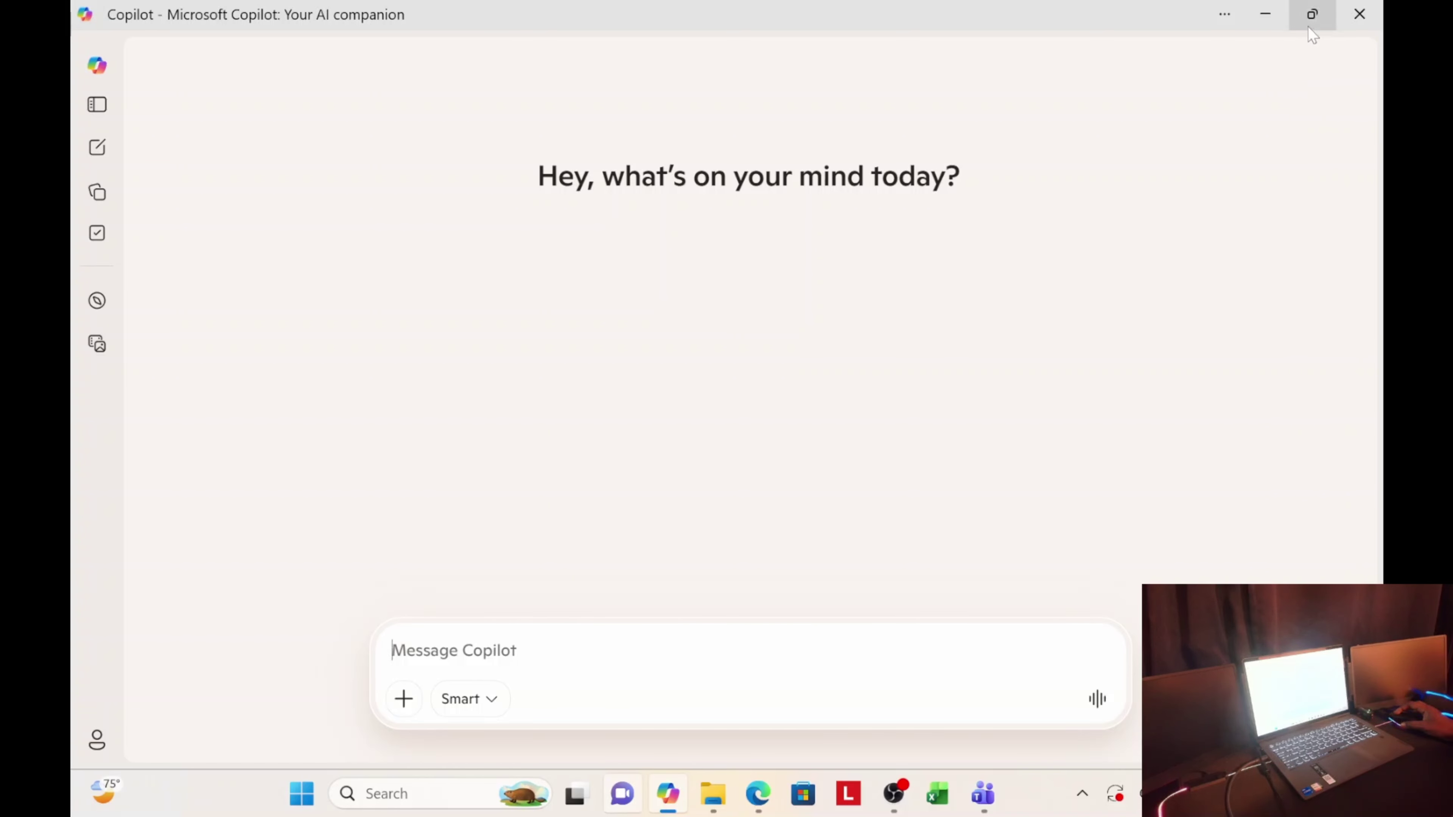
Step: Restore the Copilot window down to its smaller size, and maximize it again
{"action": "mouse_move", "coordinate": [1312, 32]}
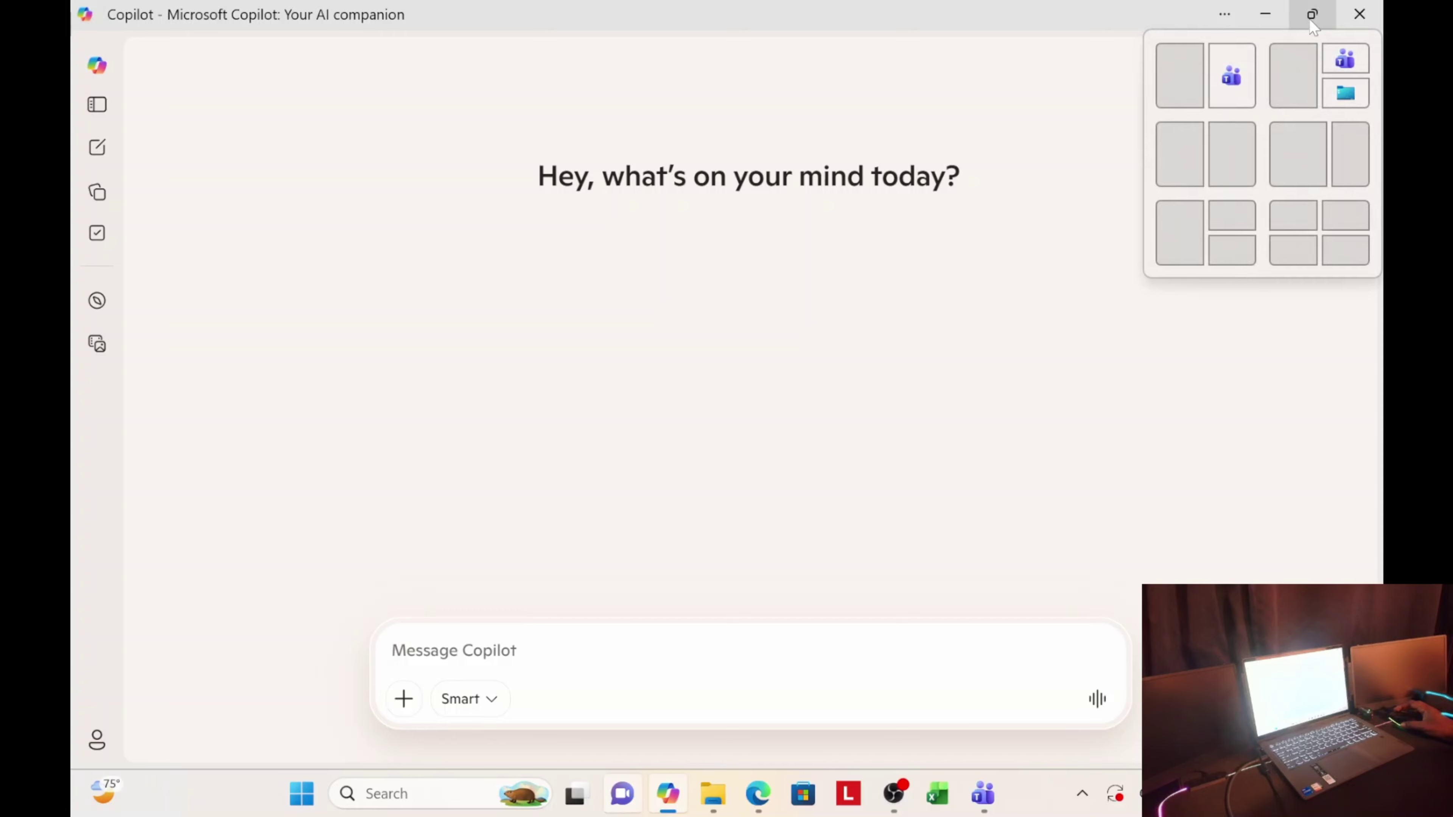
{"action": "left_click", "coordinate": [1312, 23]}
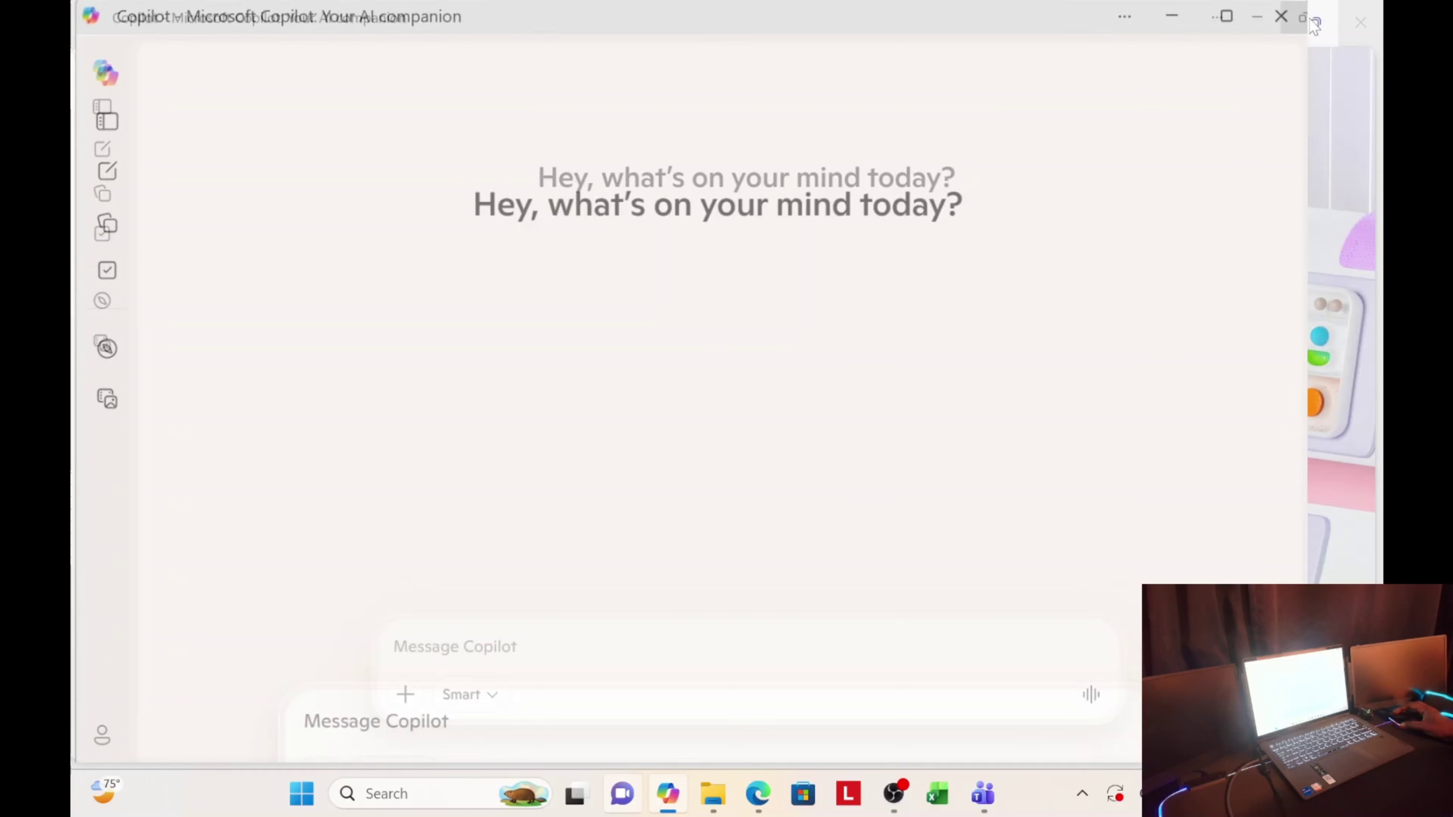
{"action": "left_click", "coordinate": [1086, 33]}
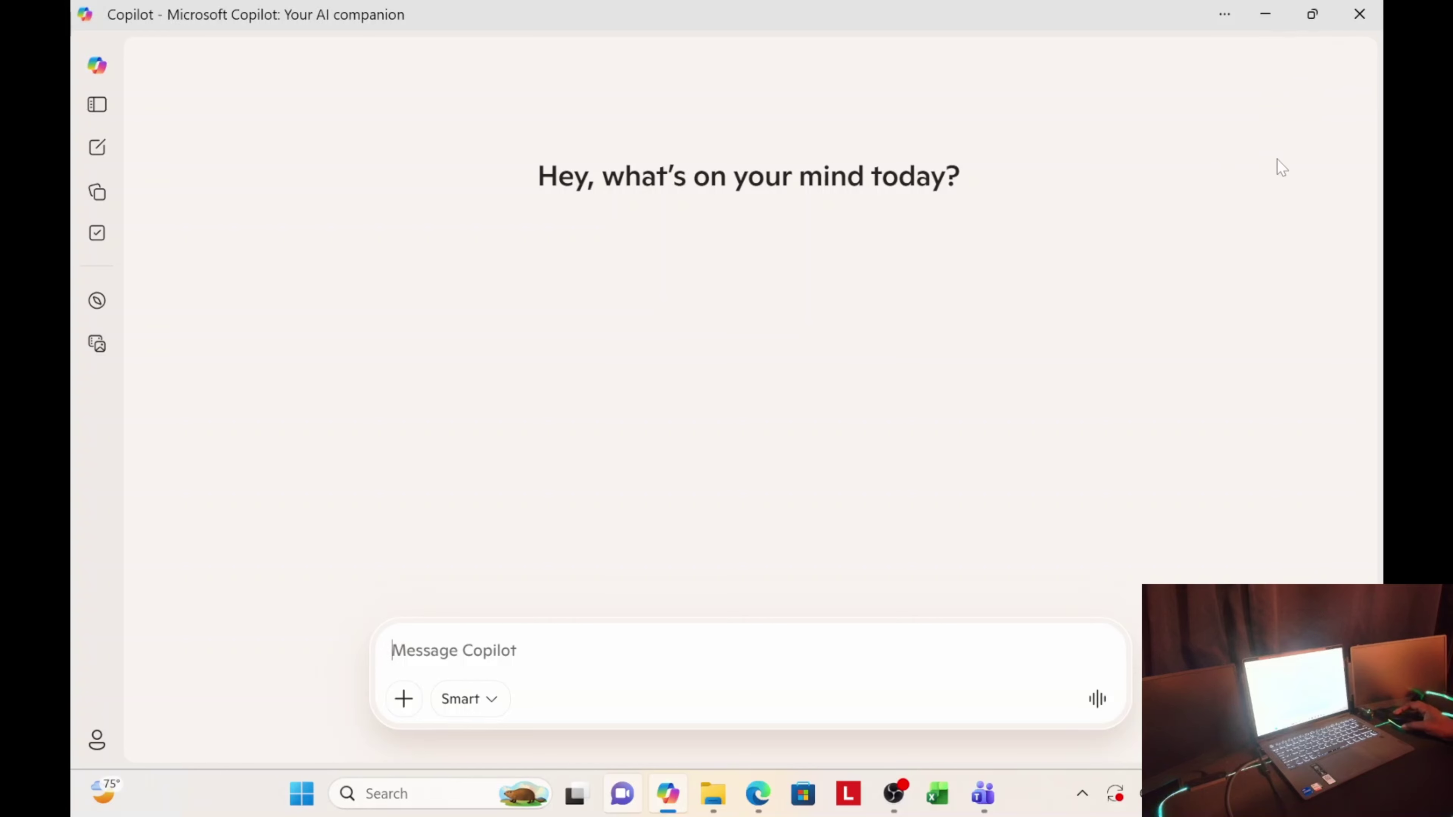
Step: Snap Copilot to the left half of the screen with Microsoft Teams on the right half
{"action": "mouse_move", "coordinate": [1313, 15]}
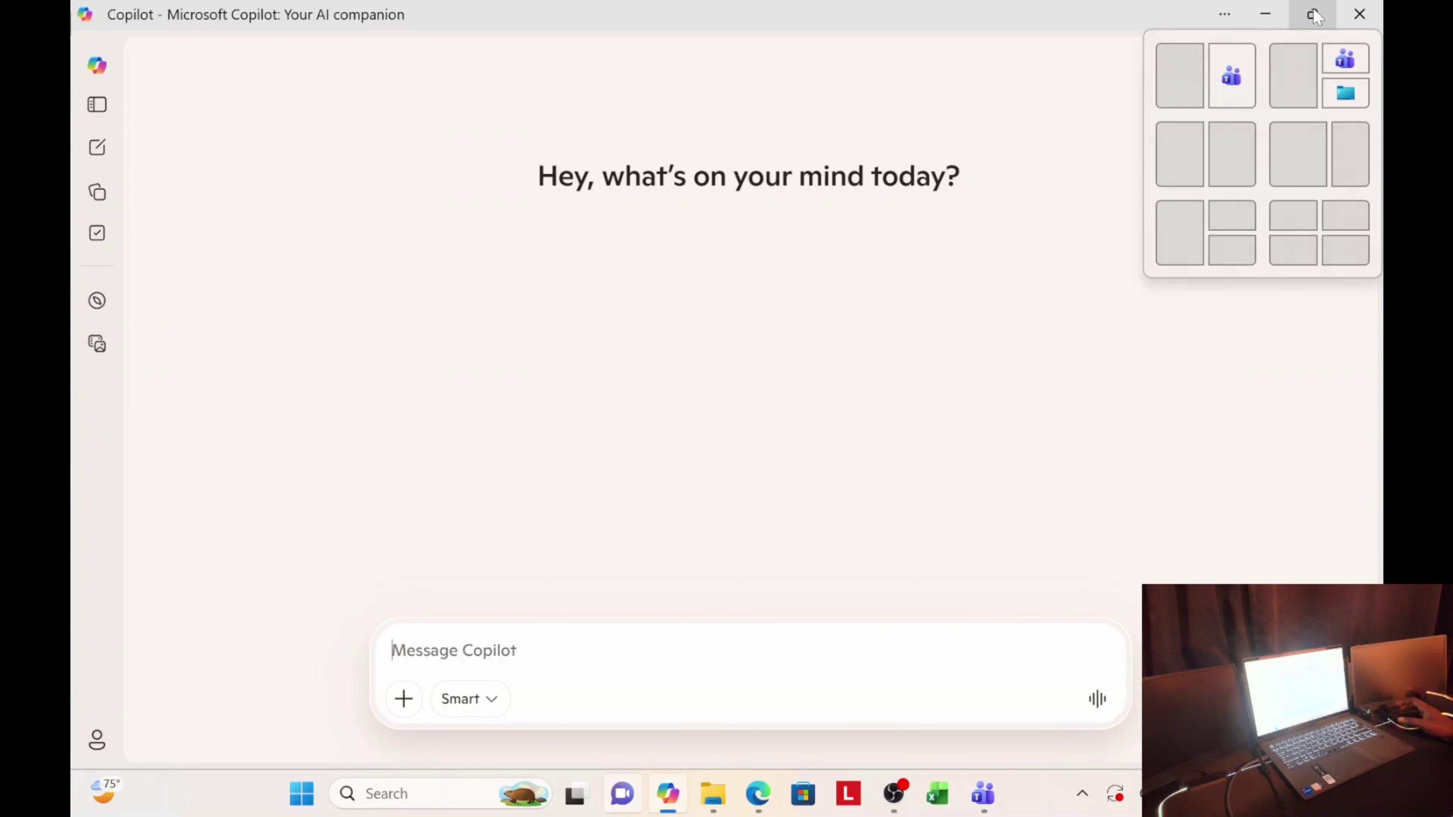
{"action": "left_click", "coordinate": [1184, 84]}
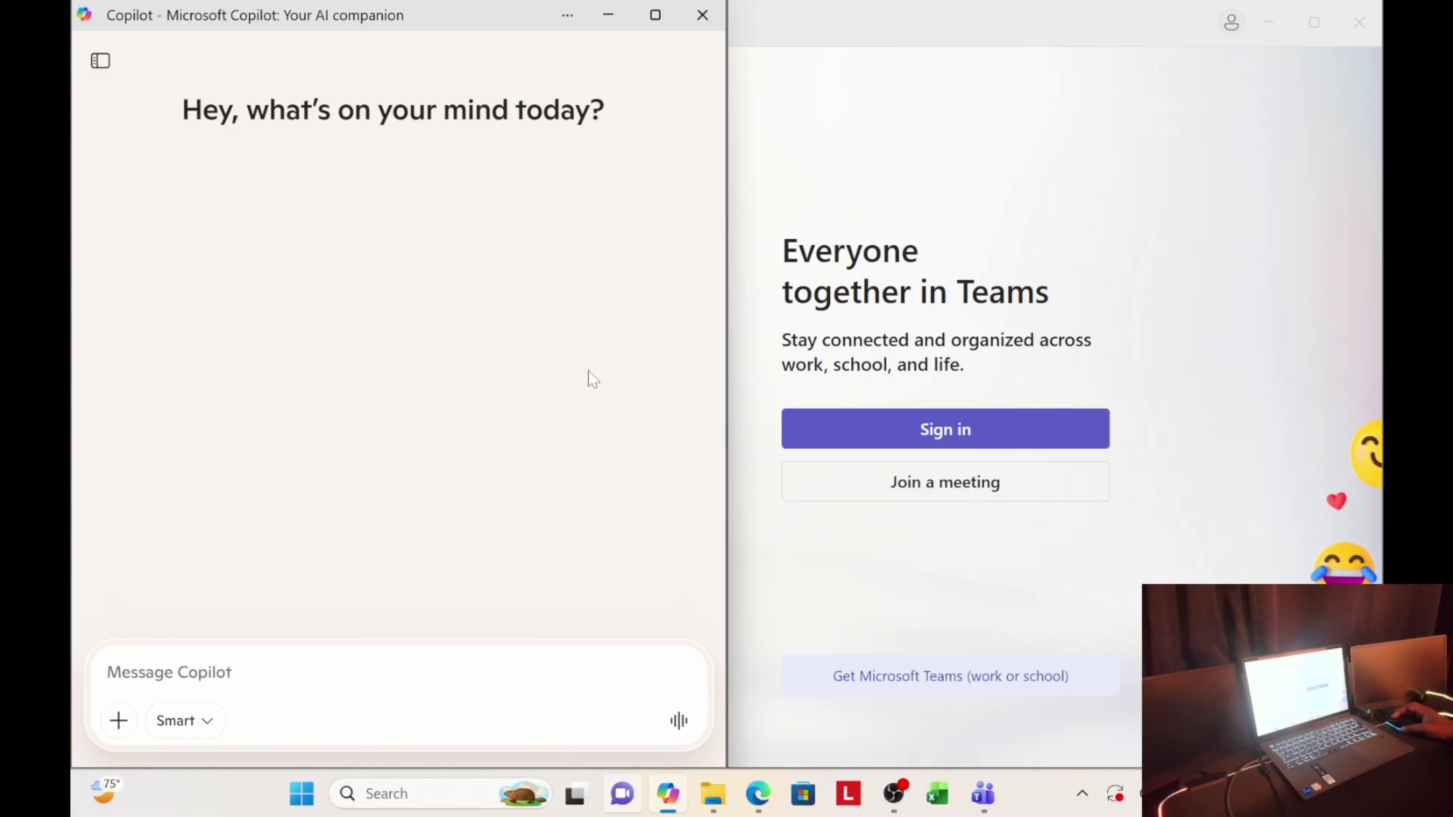
Step: Arrange three windows in a snap layout: Copilot on the left half, File Explorer at the upper right and Microsoft Edge at the lower right
{"action": "mouse_move", "coordinate": [662, 31]}
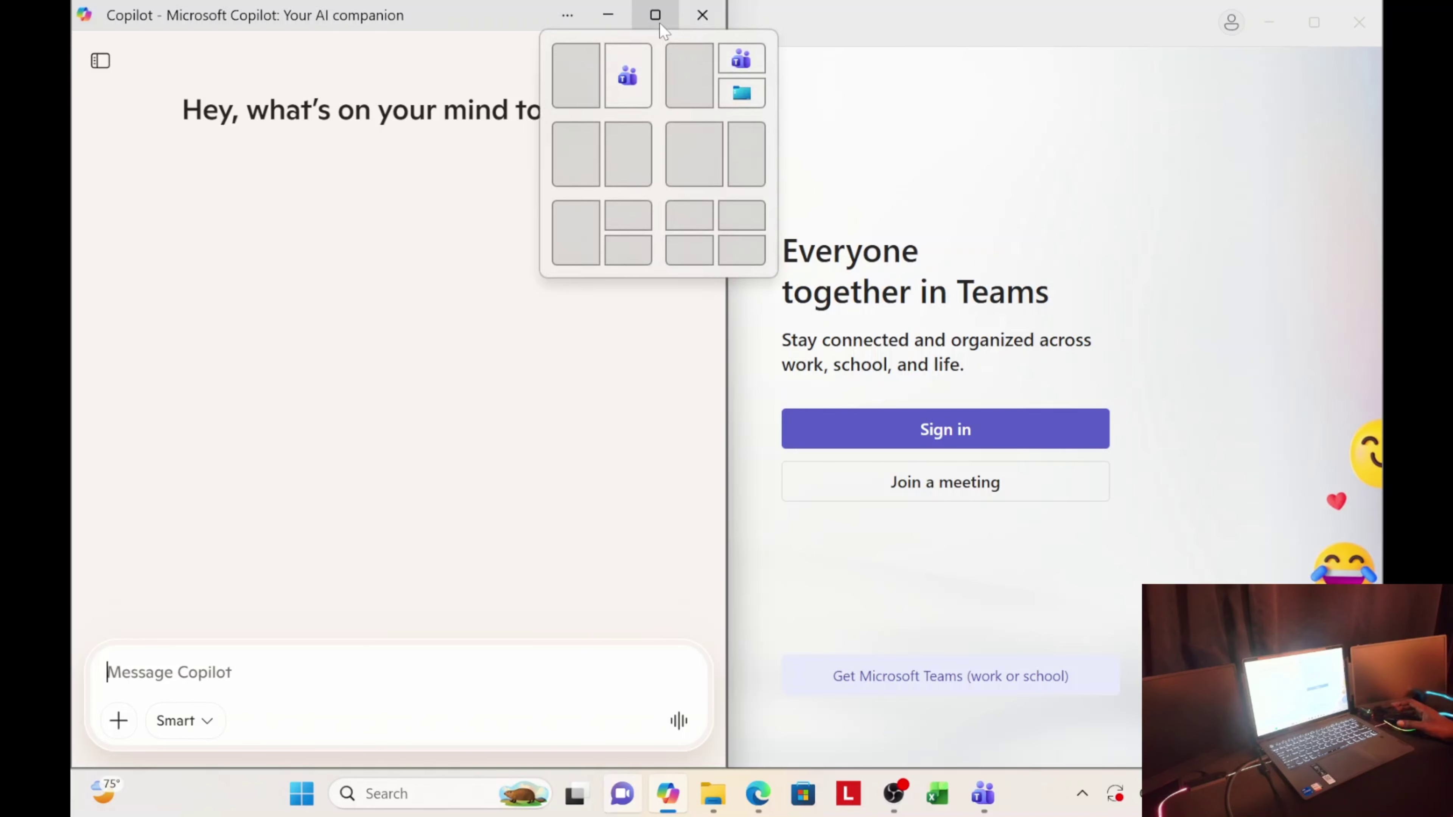
{"action": "left_click", "coordinate": [578, 238]}
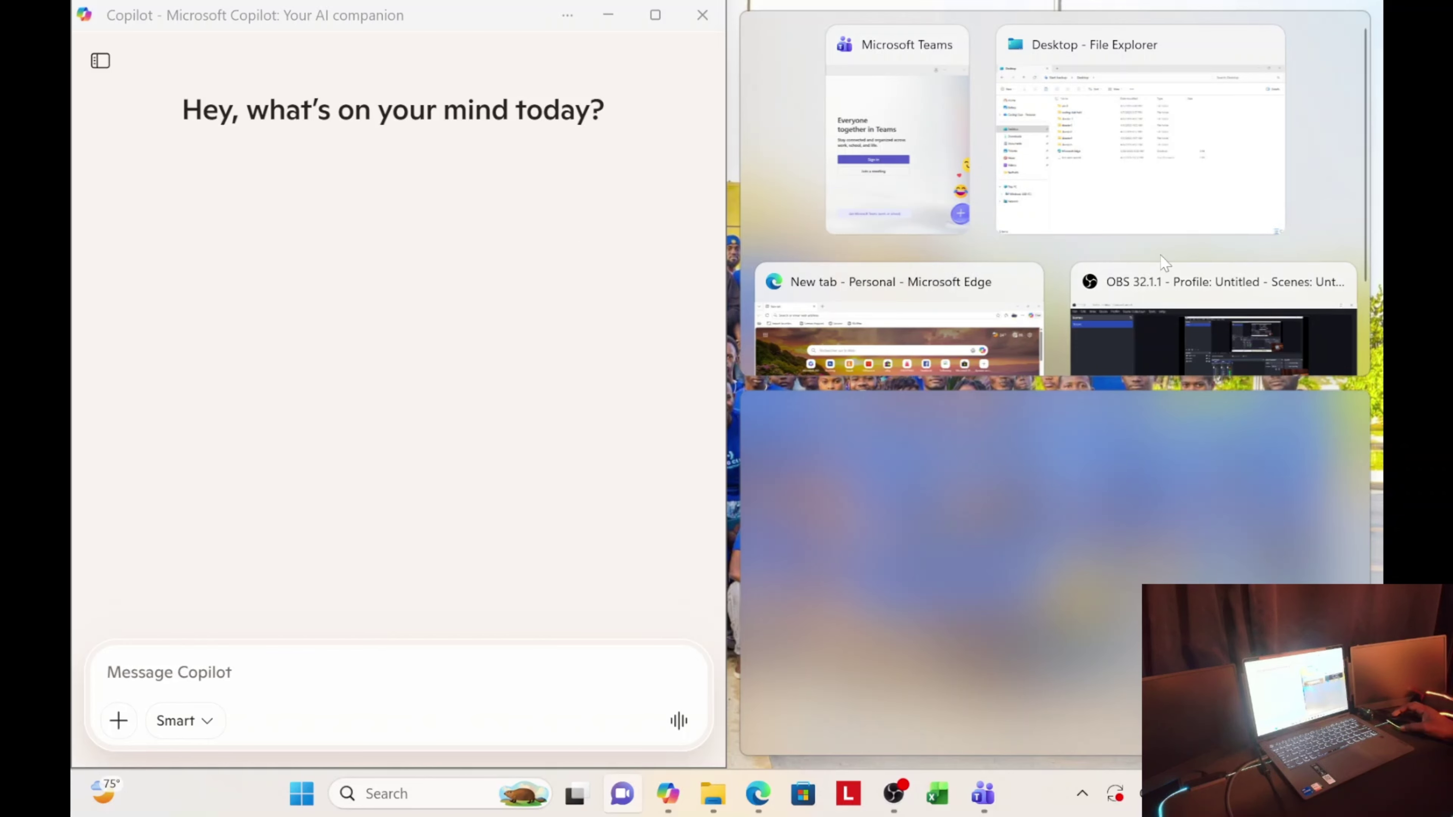
{"action": "left_click", "coordinate": [1142, 207]}
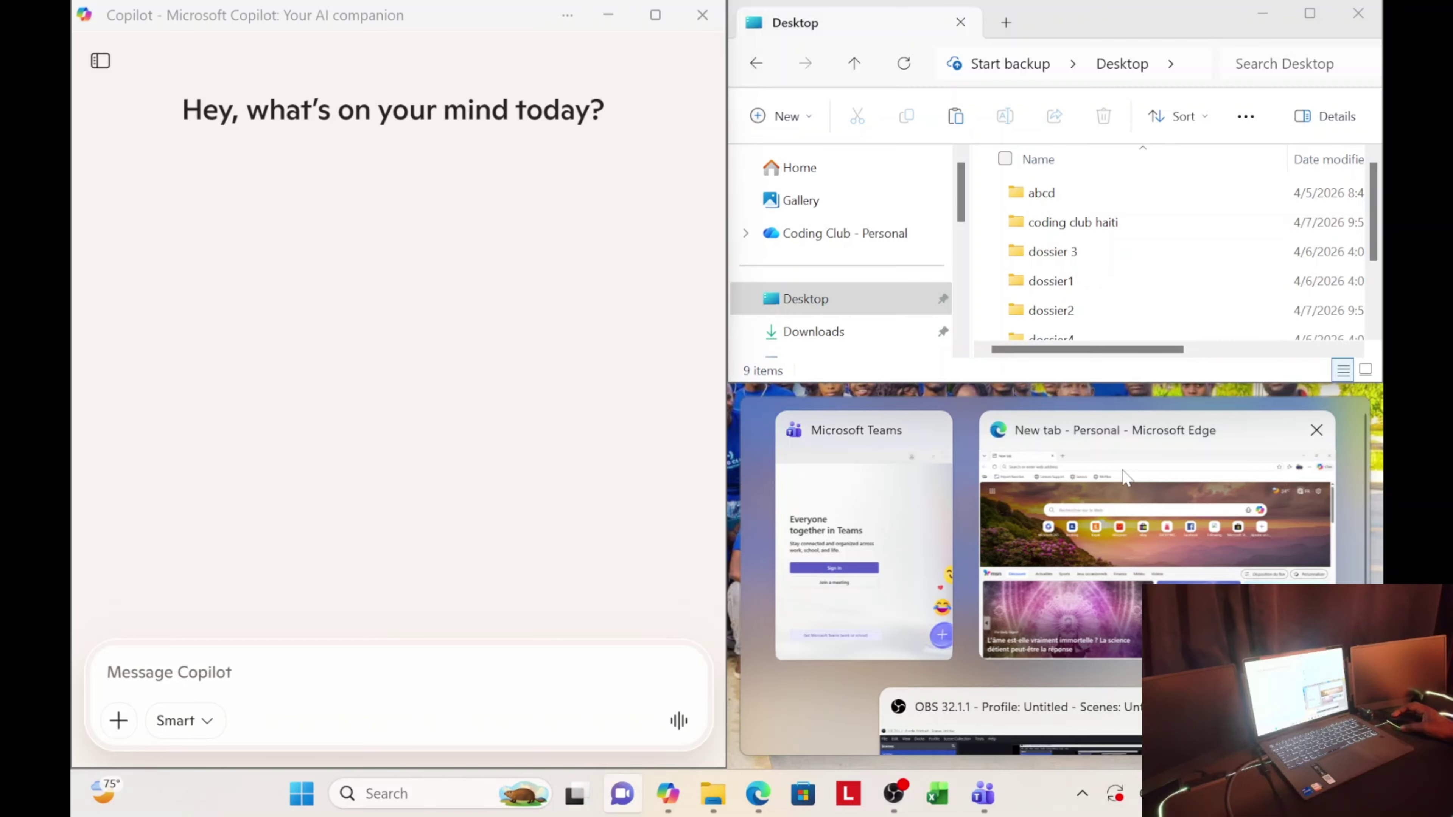
{"action": "left_click", "coordinate": [1106, 463]}
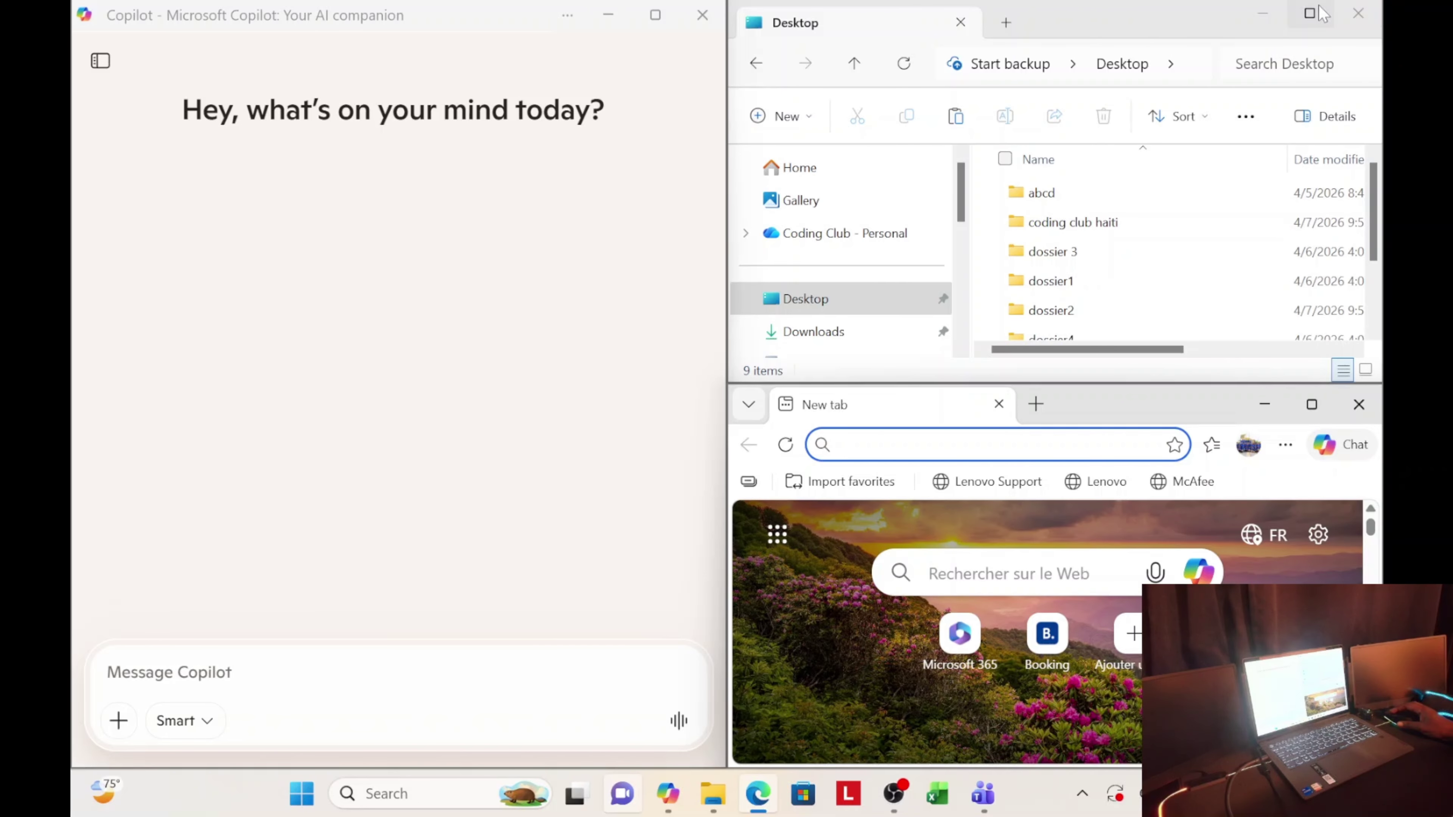
Step: Arrange four windows in quarters: File Explorer upper left, Copilot upper right, Microsoft Teams lower left, keeping Microsoft Edge lower right
{"action": "left_click", "coordinate": [1292, 215]}
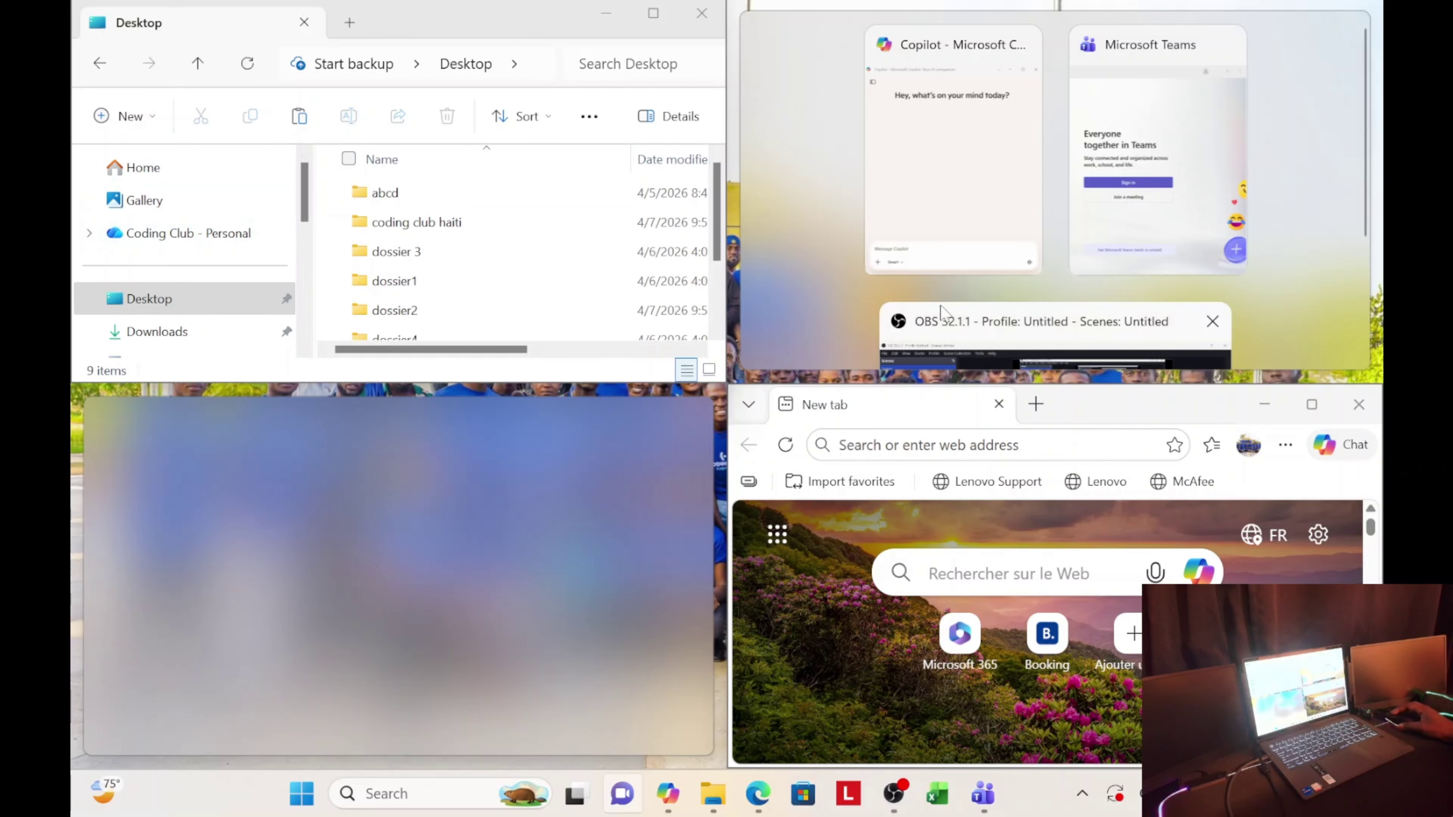
{"action": "left_click", "coordinate": [961, 166]}
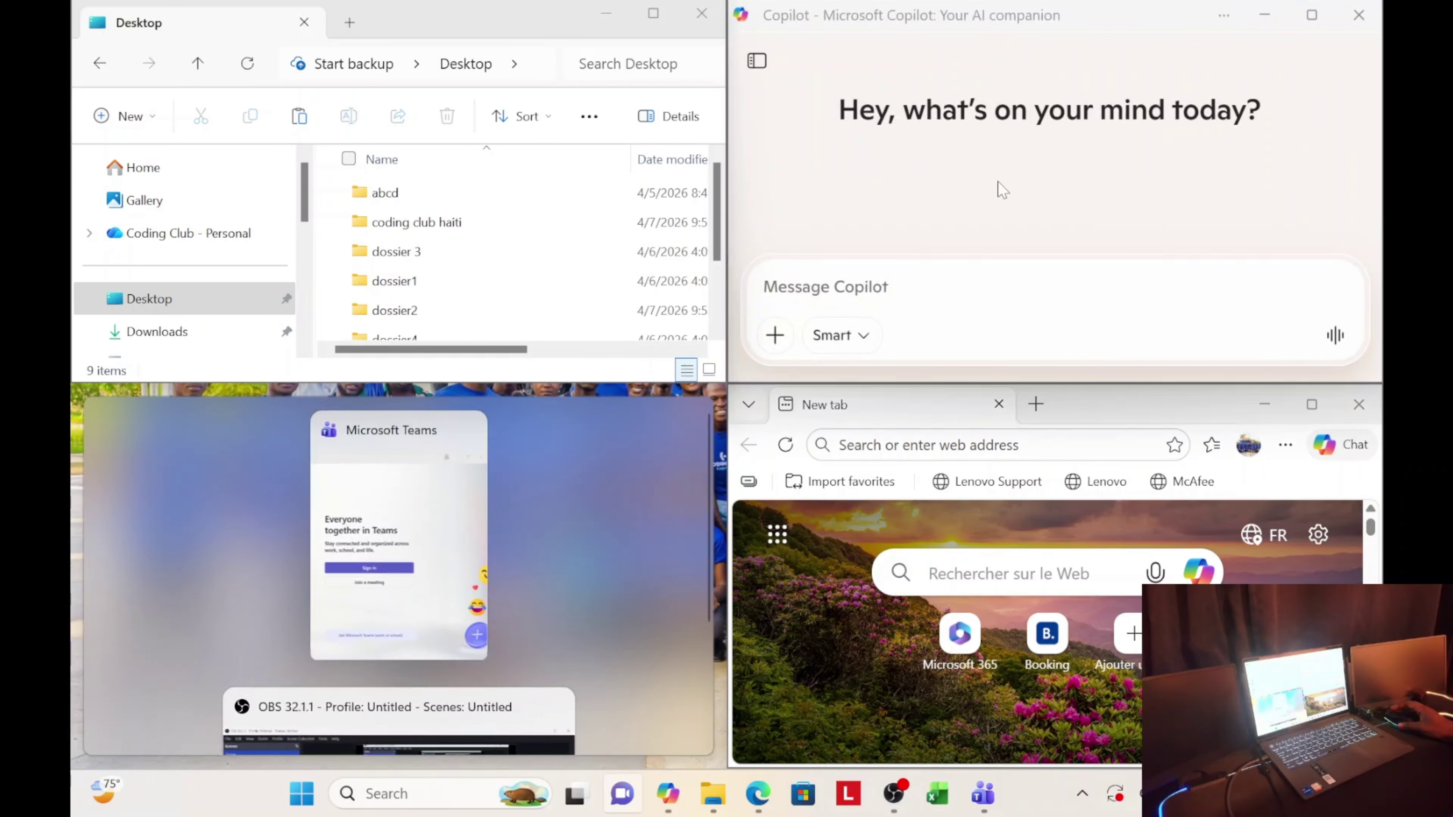
{"action": "left_click", "coordinate": [447, 502]}
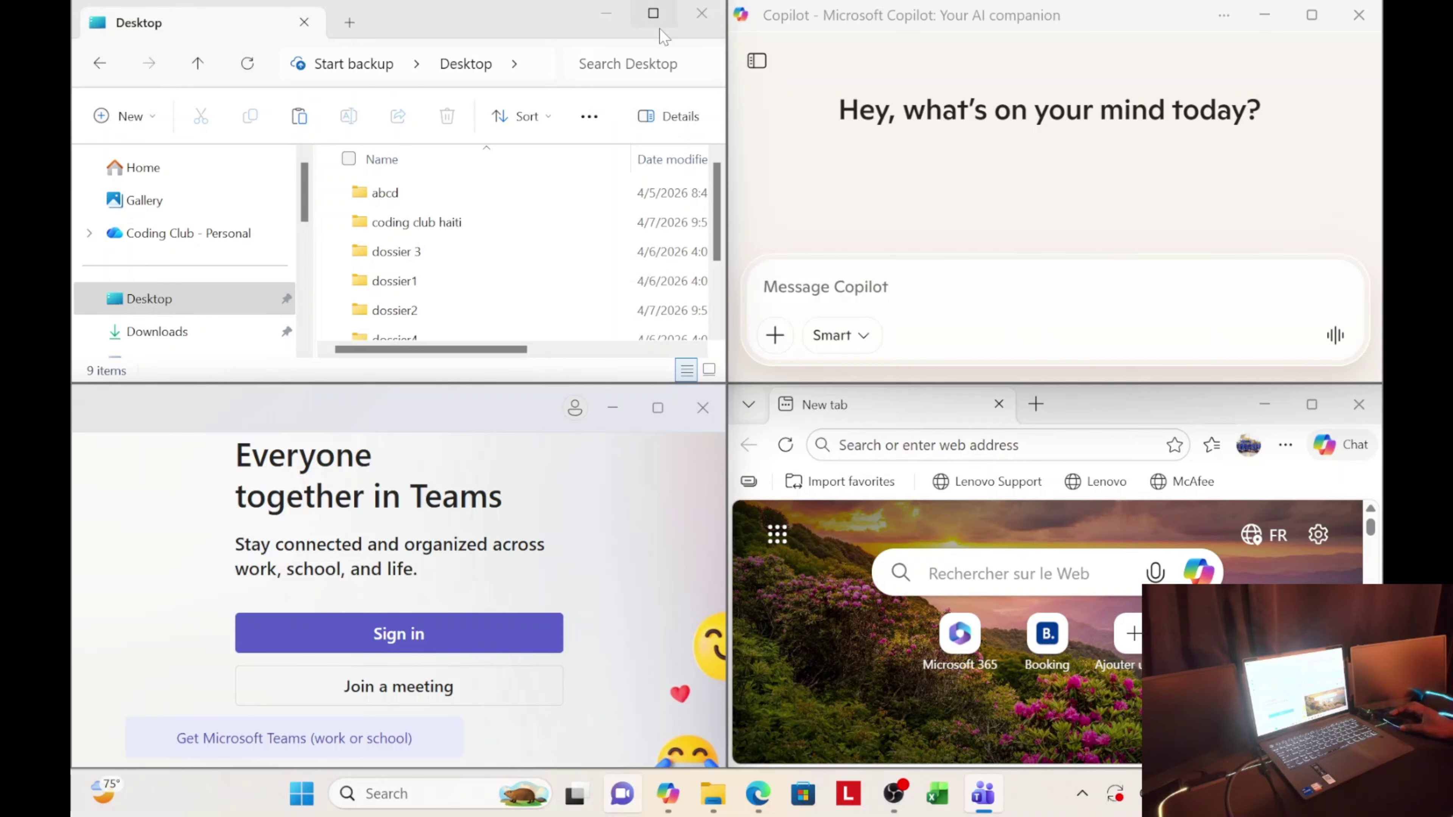
Step: Maximize the File Explorer, Microsoft Teams and Microsoft Edge windows one after another
{"action": "left_click", "coordinate": [653, 13]}
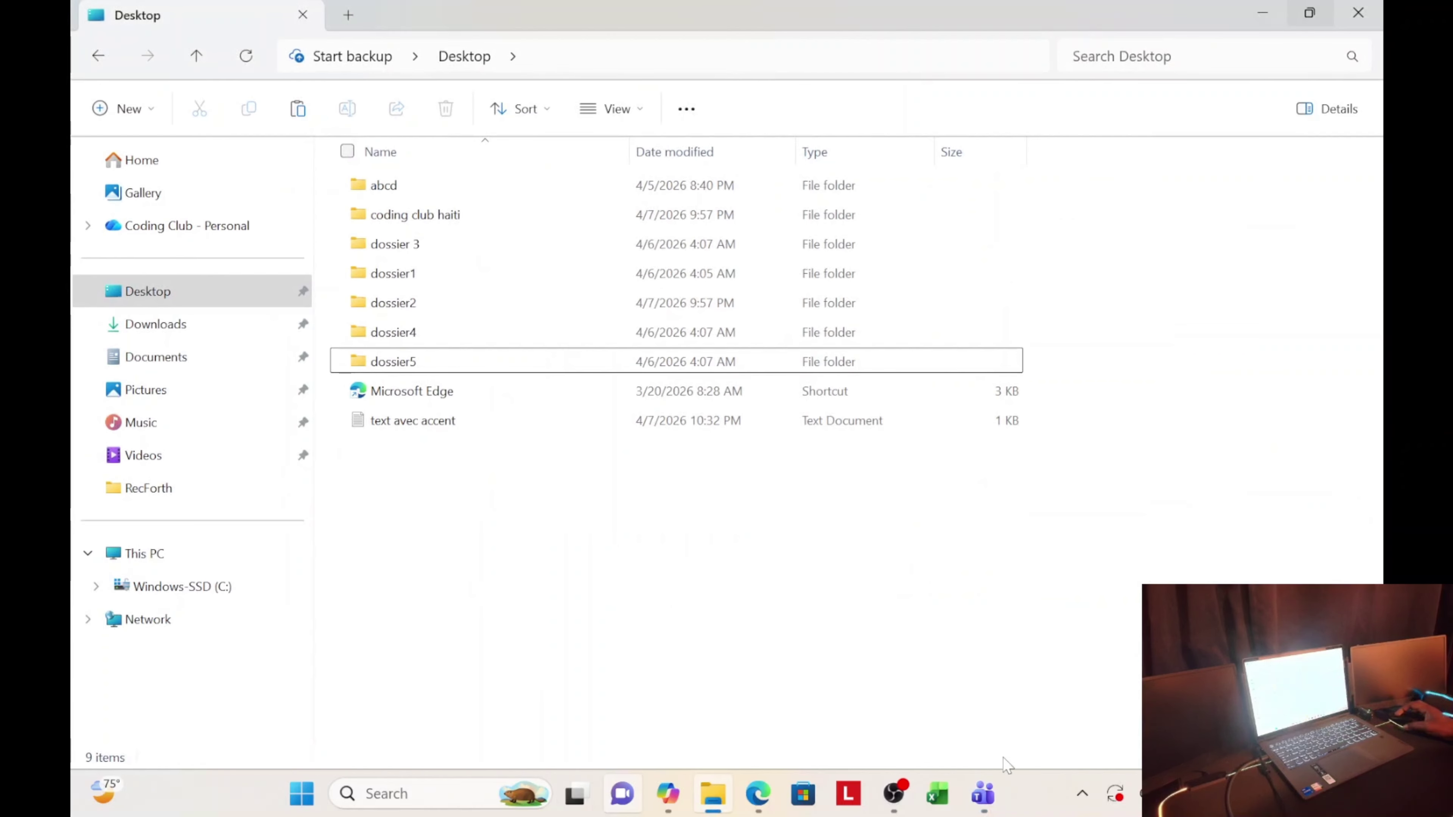
{"action": "left_click", "coordinate": [978, 797]}
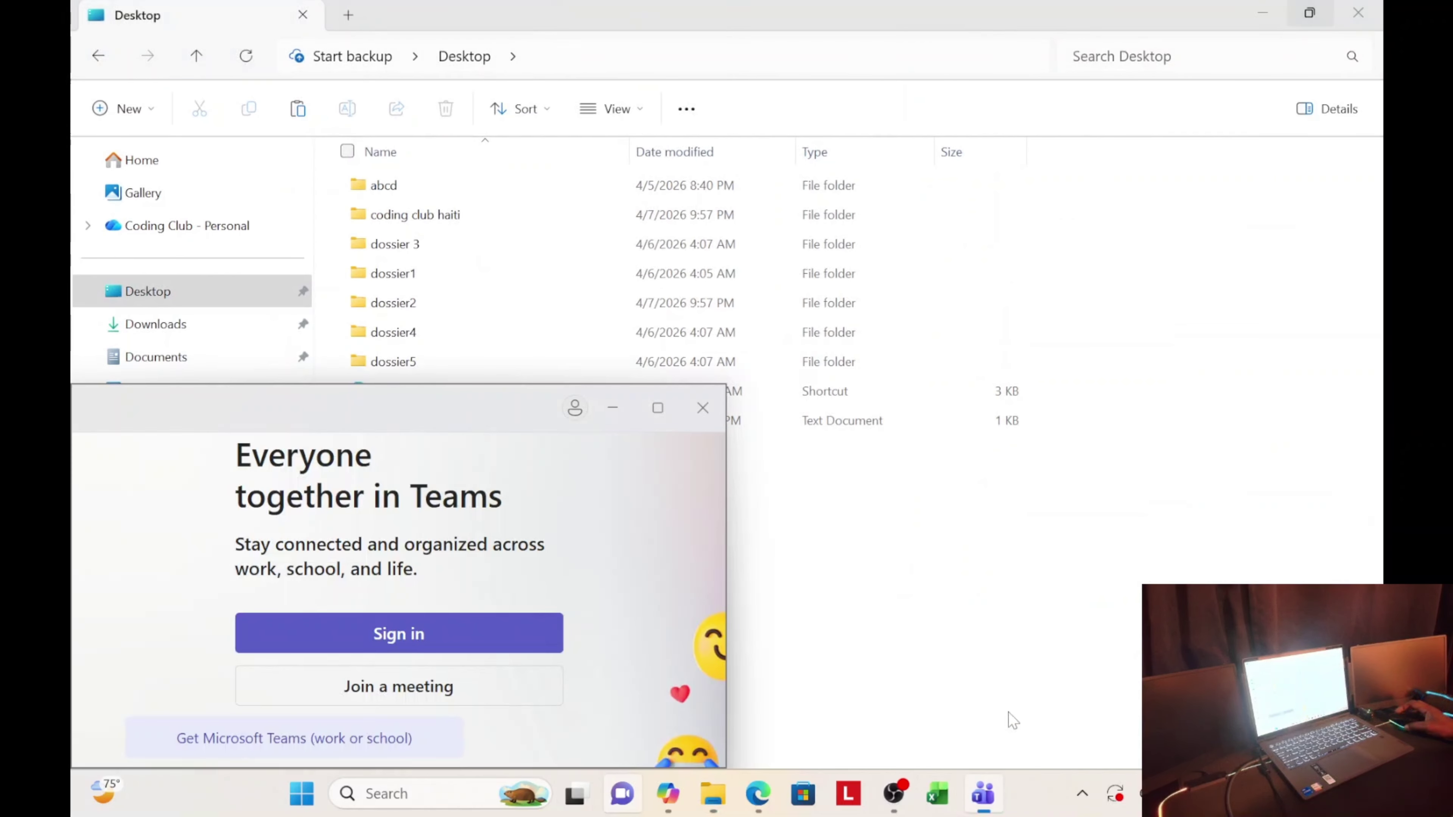
{"action": "left_click", "coordinate": [656, 410]}
{"action": "left_click", "coordinate": [745, 781]}
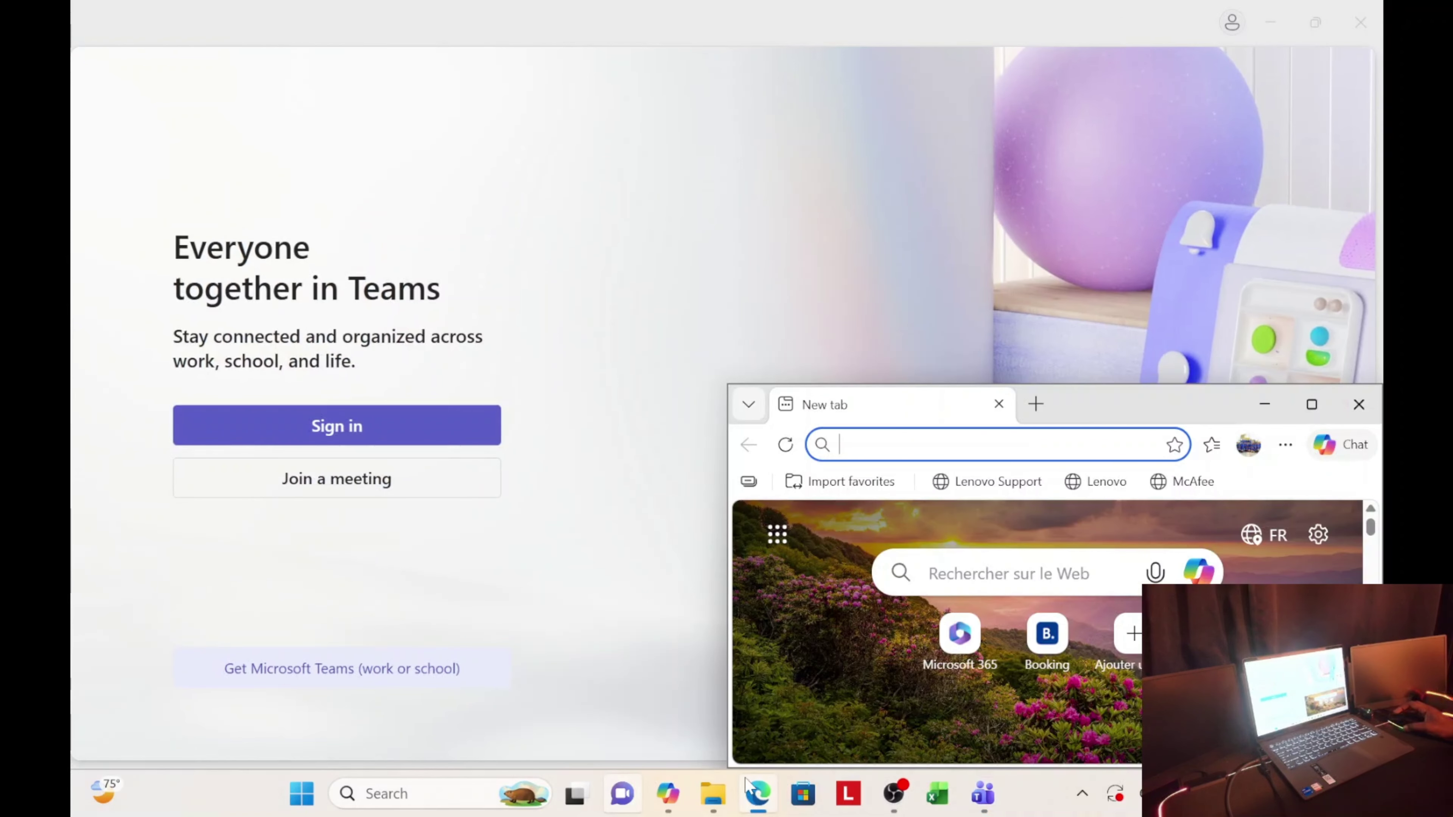
{"action": "left_click", "coordinate": [1313, 405]}
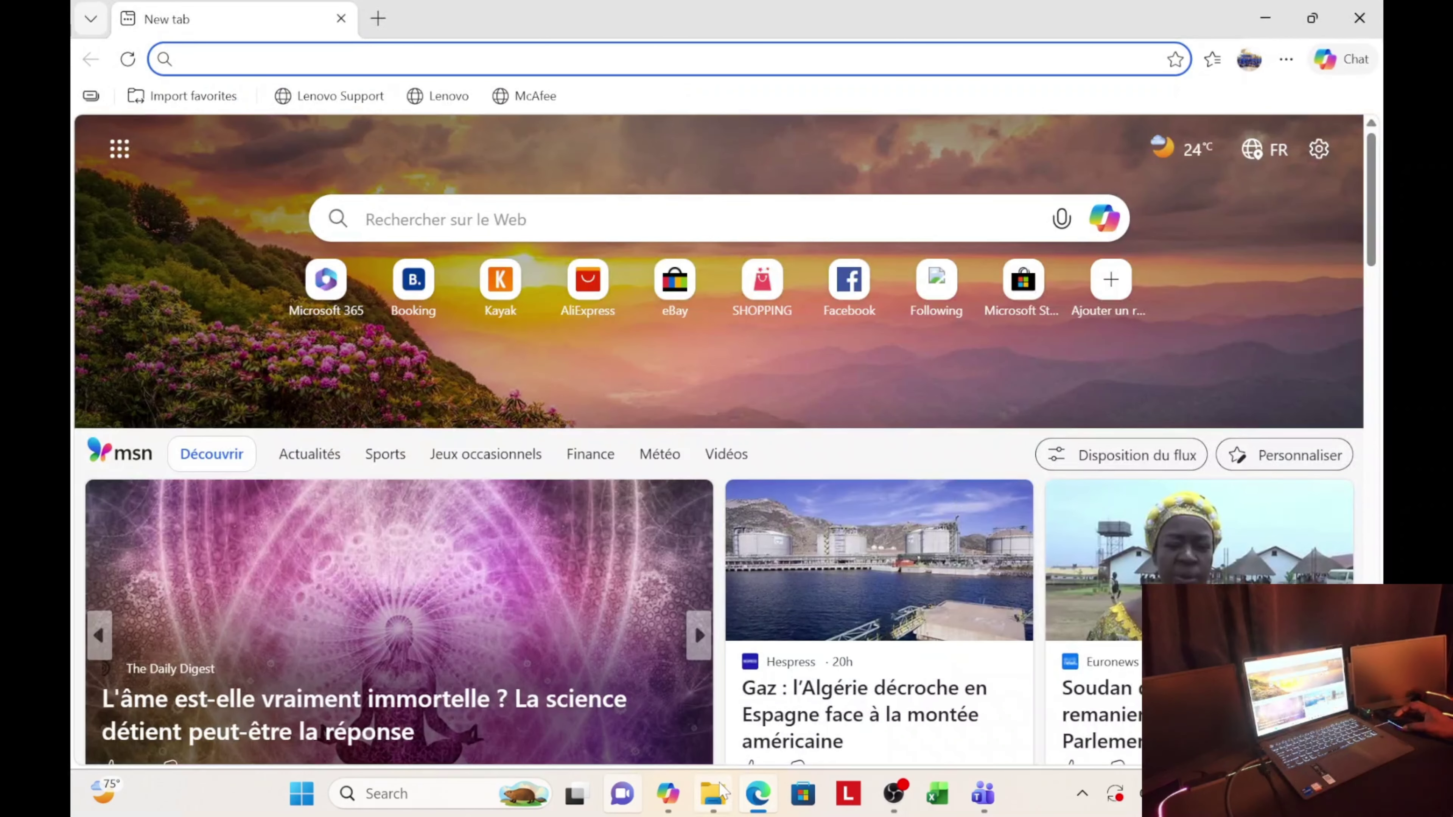
Step: Return to File Explorer and snap it to the left half with Microsoft Edge on the right half
{"action": "left_click", "coordinate": [713, 802]}
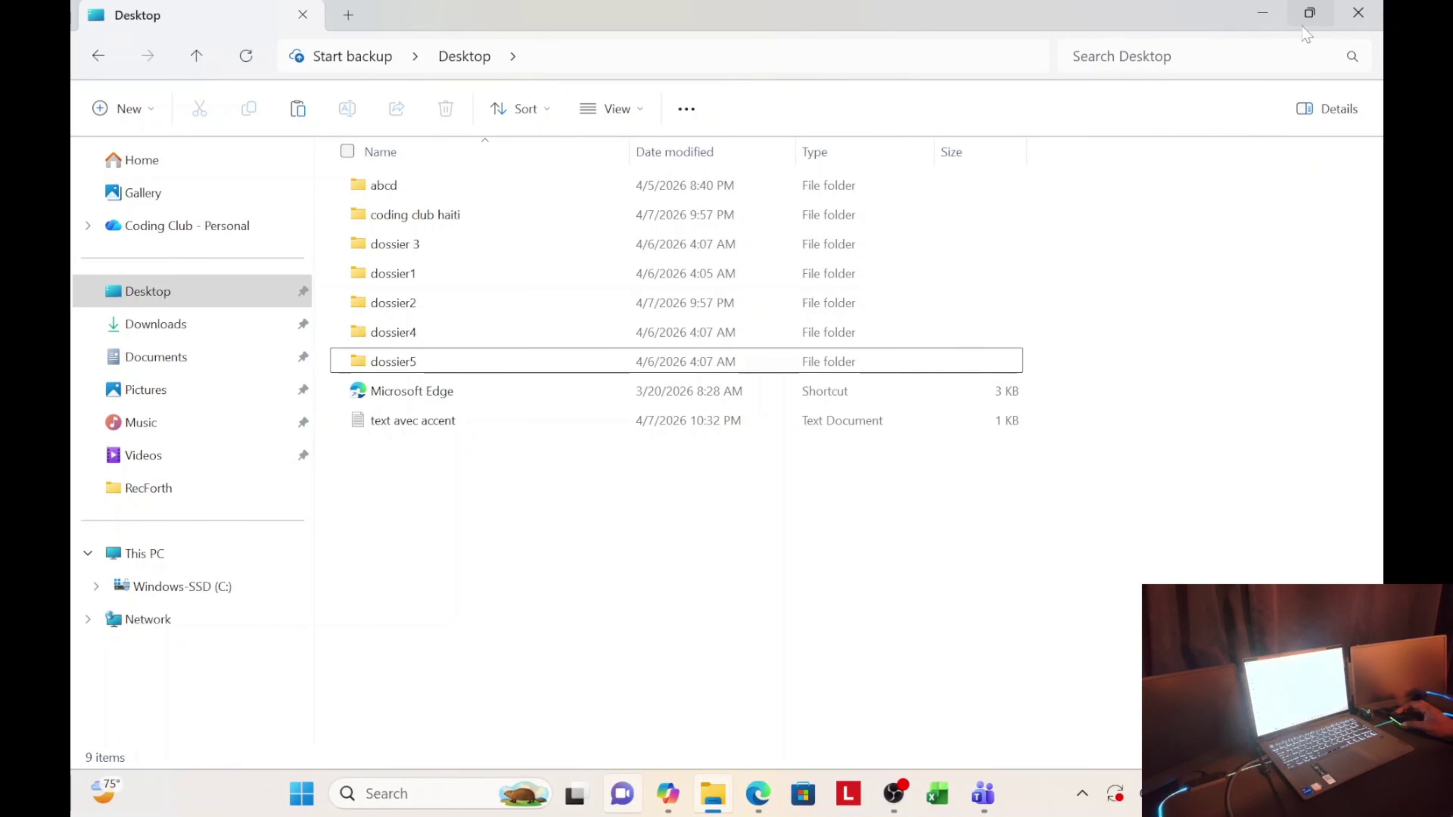
{"action": "mouse_move", "coordinate": [1309, 23]}
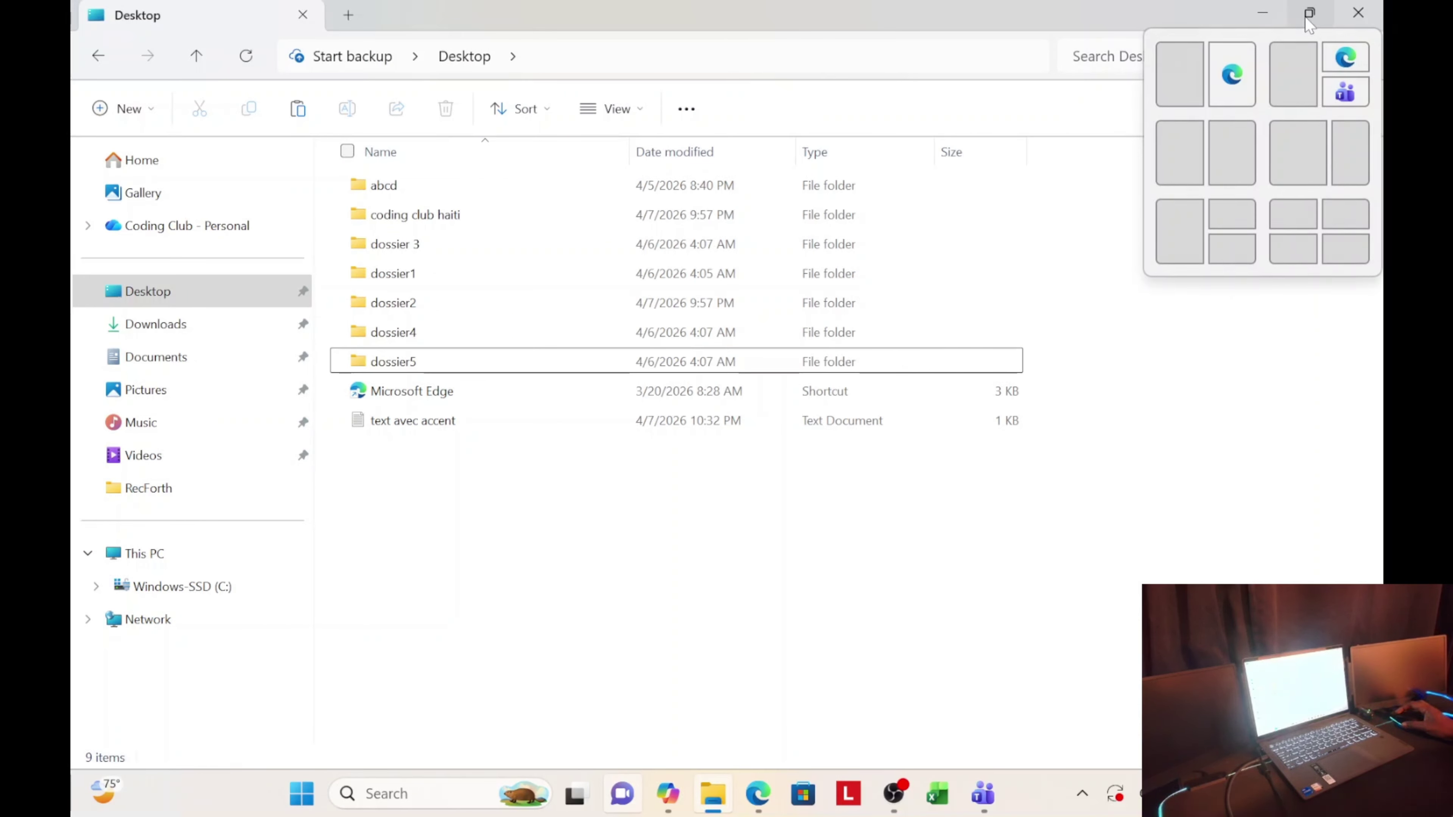
{"action": "left_click", "coordinate": [1179, 83]}
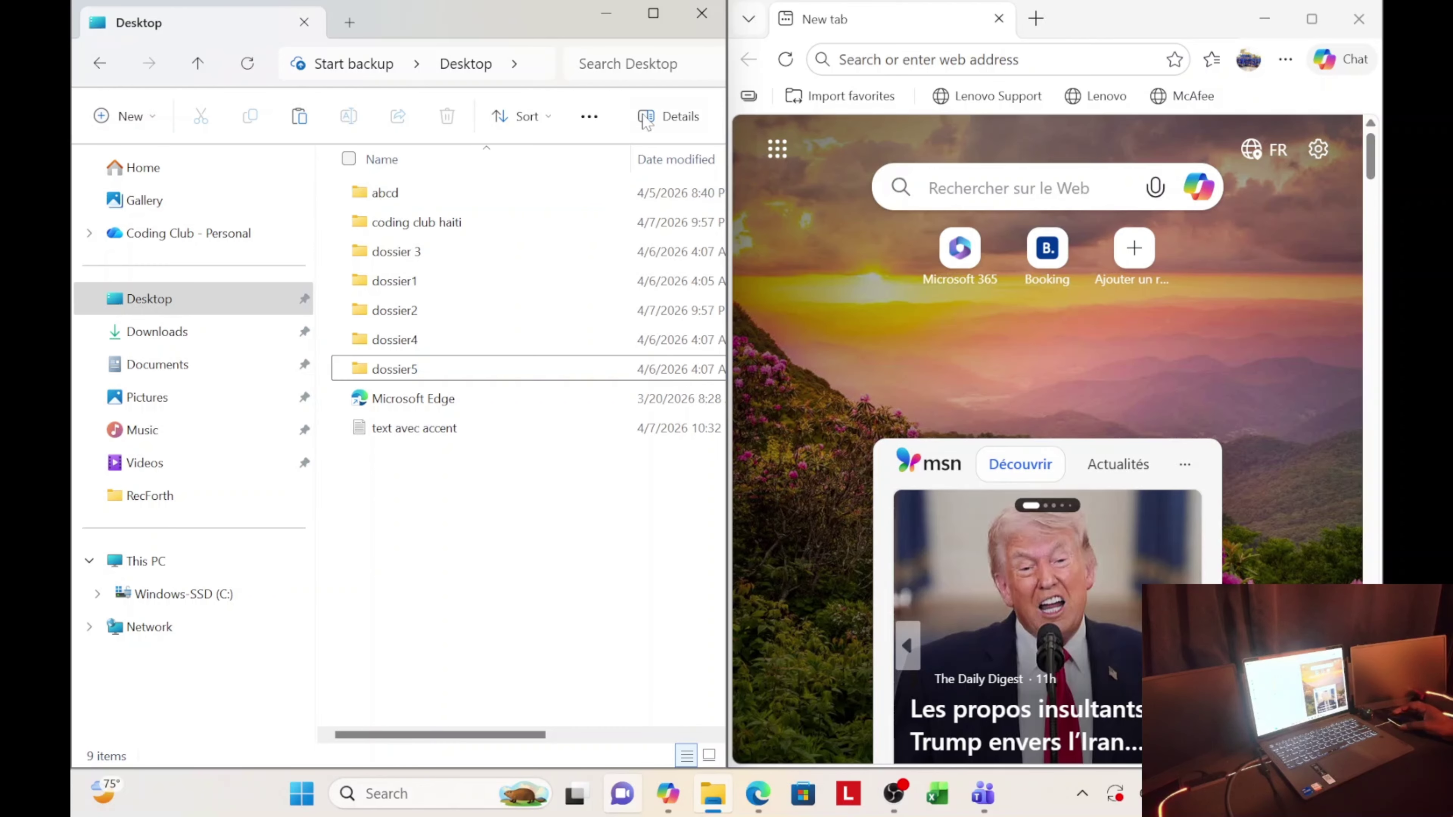
Step: Maximize the File Explorer window, and bring up, maximize and close the Copilot window
{"action": "left_click", "coordinate": [660, 18]}
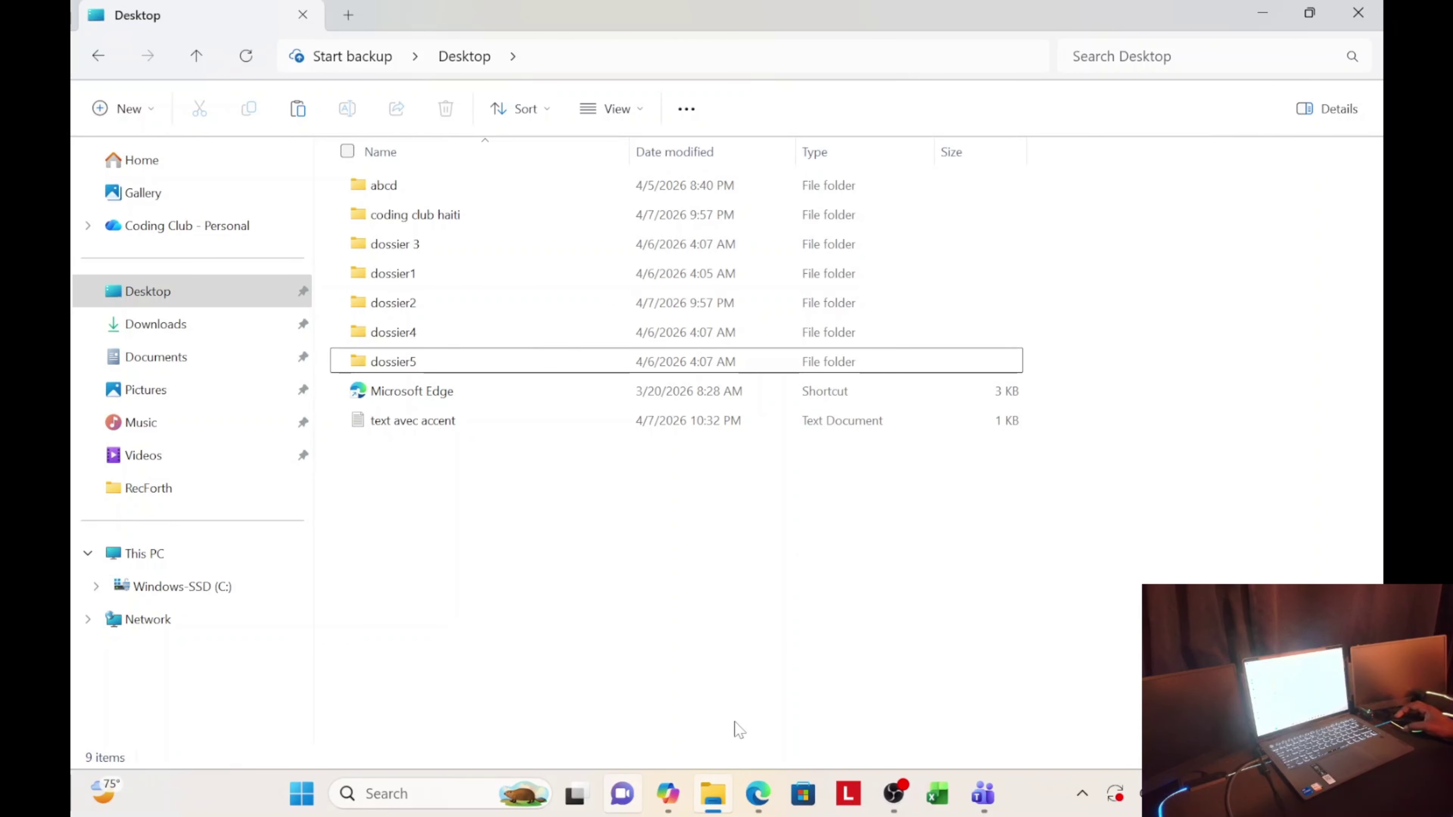
{"action": "mouse_move", "coordinate": [677, 787]}
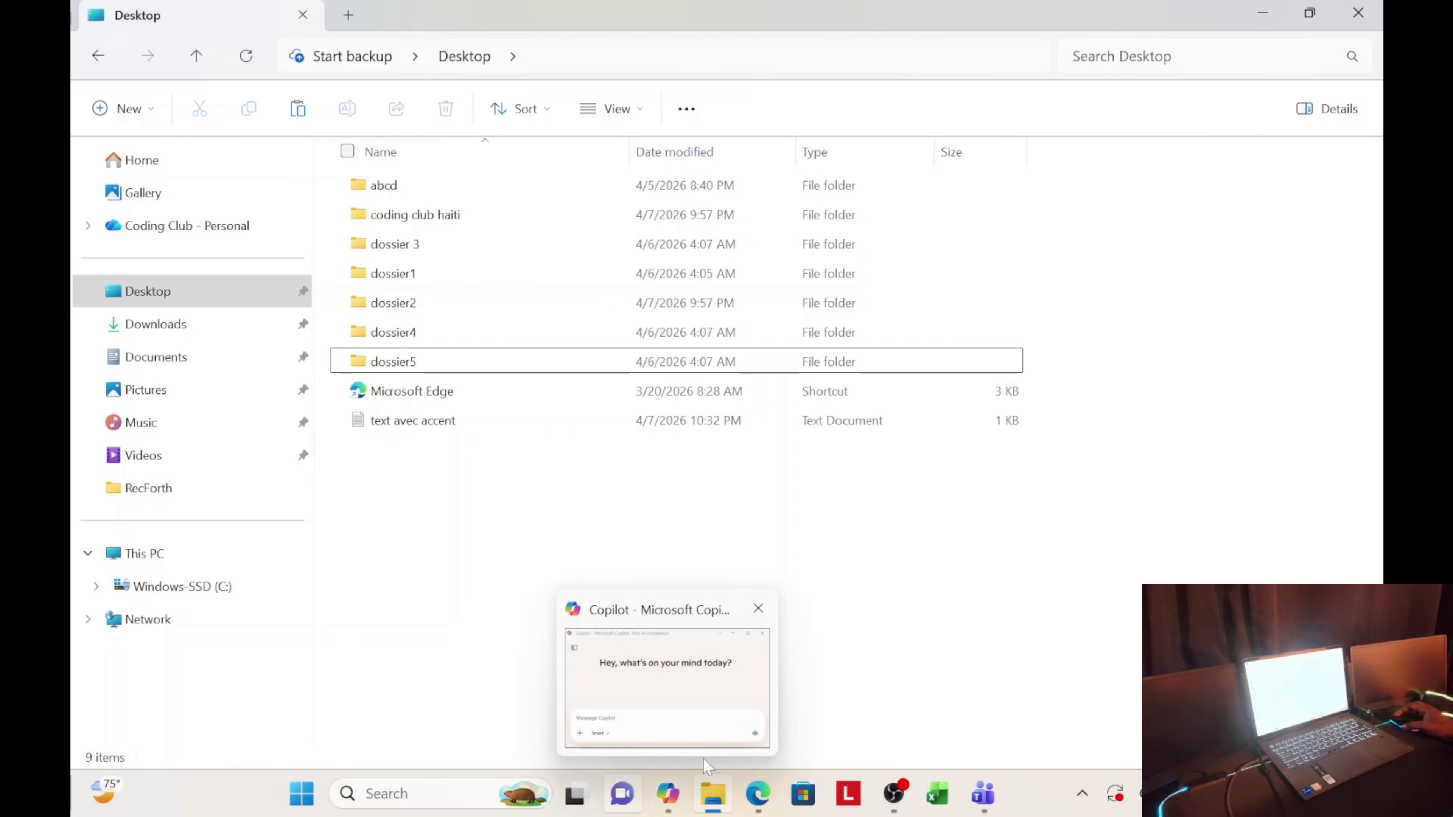
{"action": "left_click", "coordinate": [673, 802]}
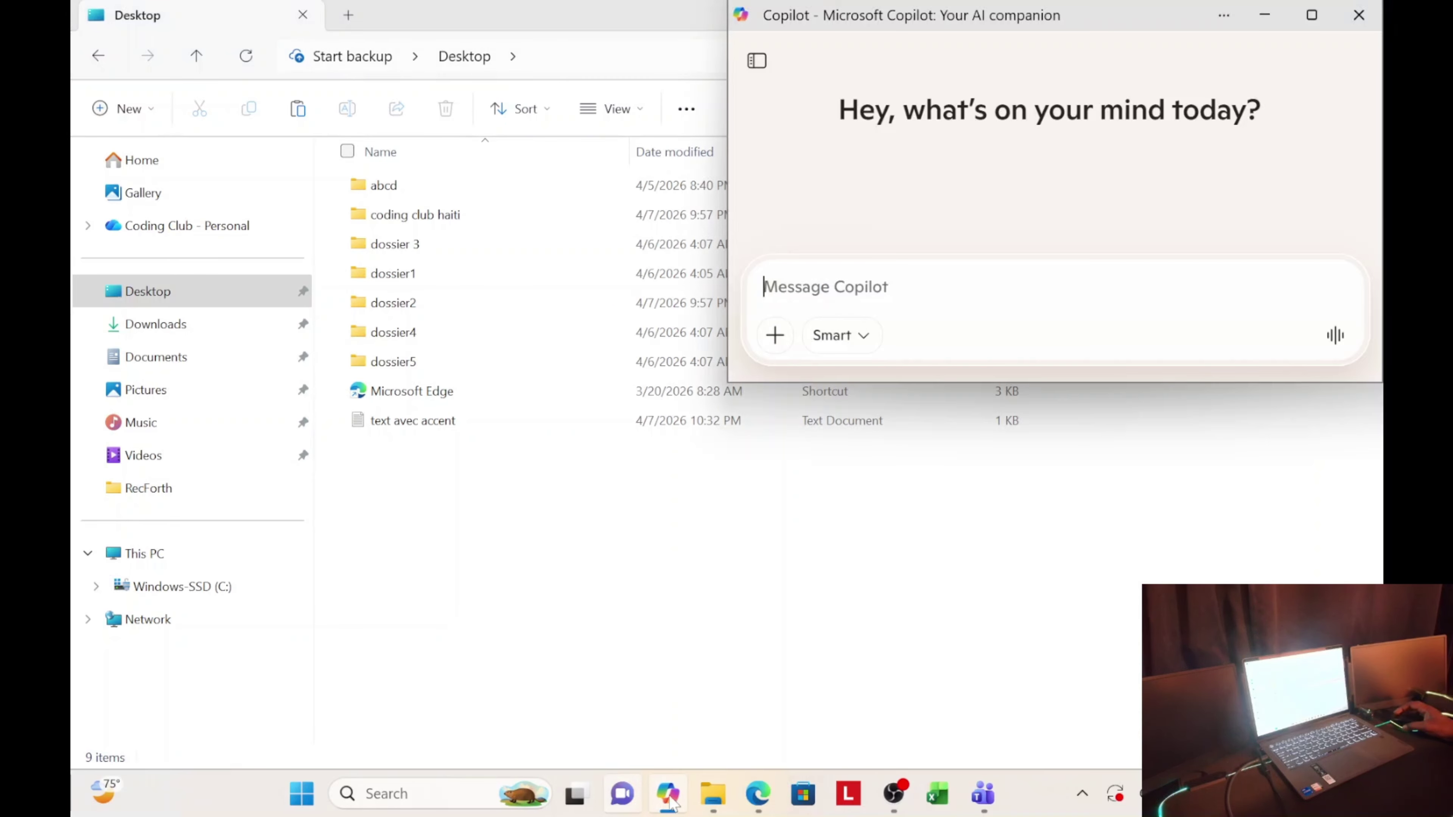
{"action": "left_click", "coordinate": [1311, 15]}
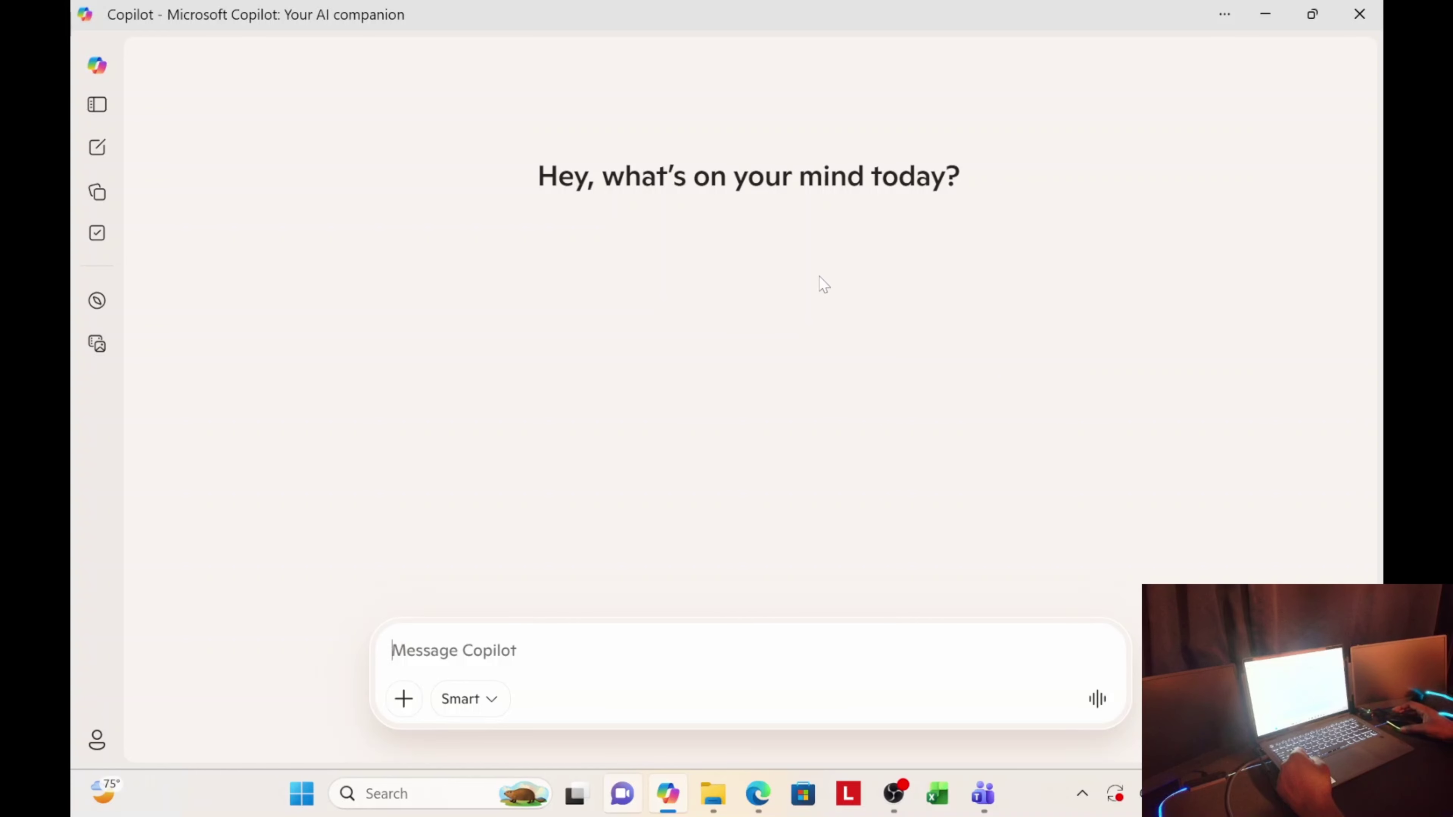
{"action": "left_click", "coordinate": [1372, 15]}
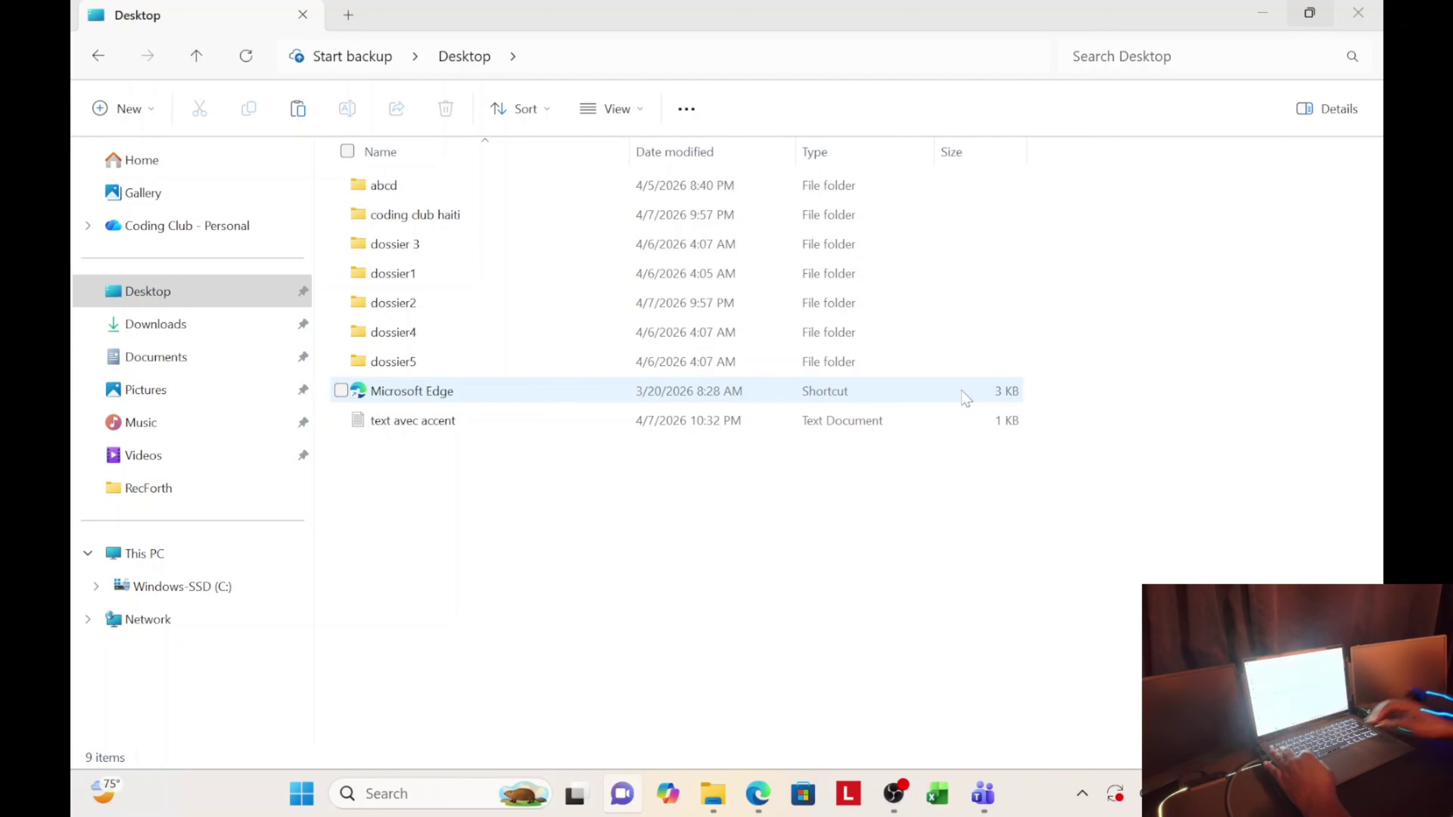
Step: Open a second File Explorer window, and snap it to the left half with the Desktop folder window on the right half
{"action": "key", "text": "super+e"}
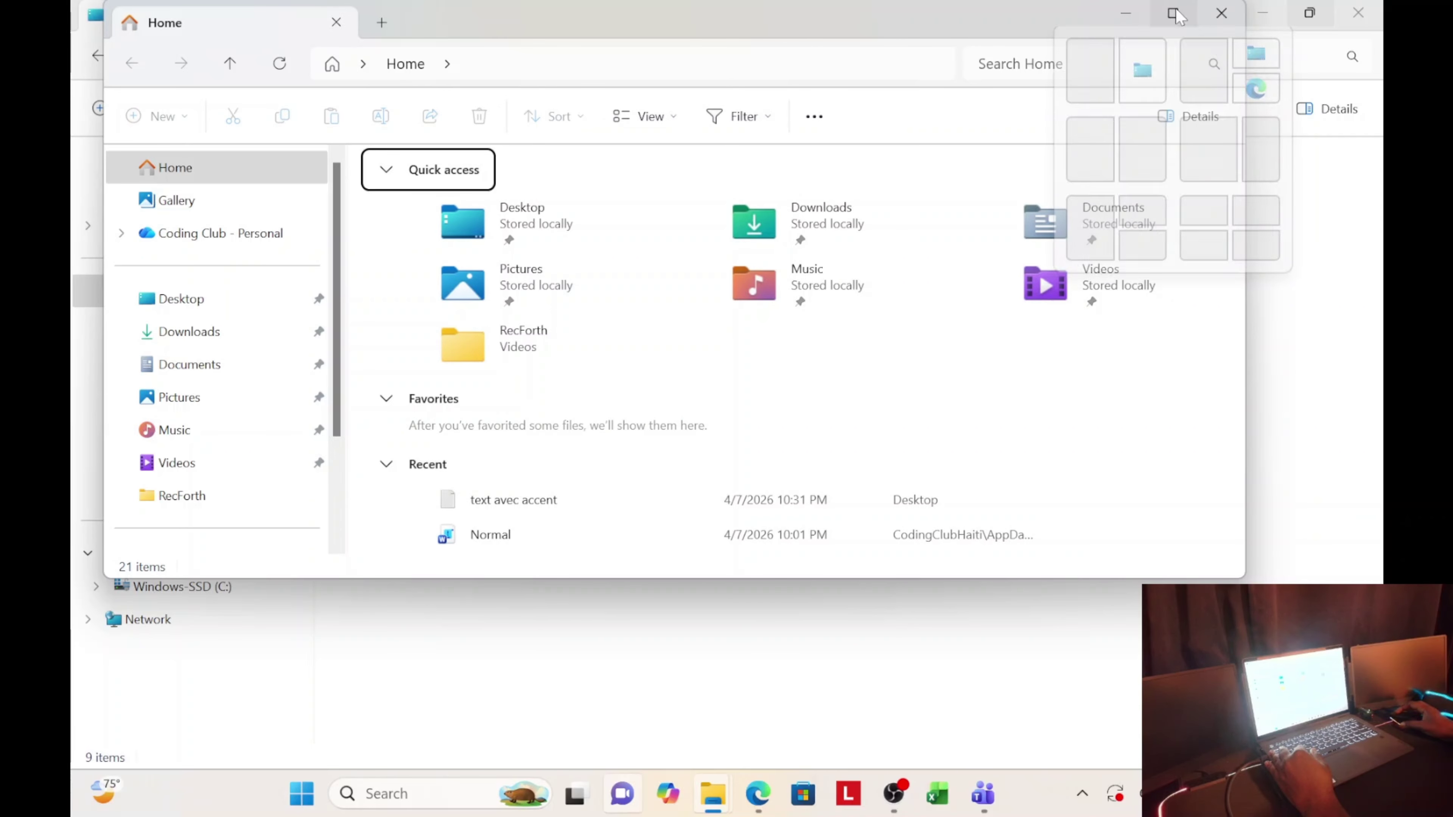
{"action": "left_click_drag", "start_coordinate": [942, 29], "coordinate": [72, 169]}
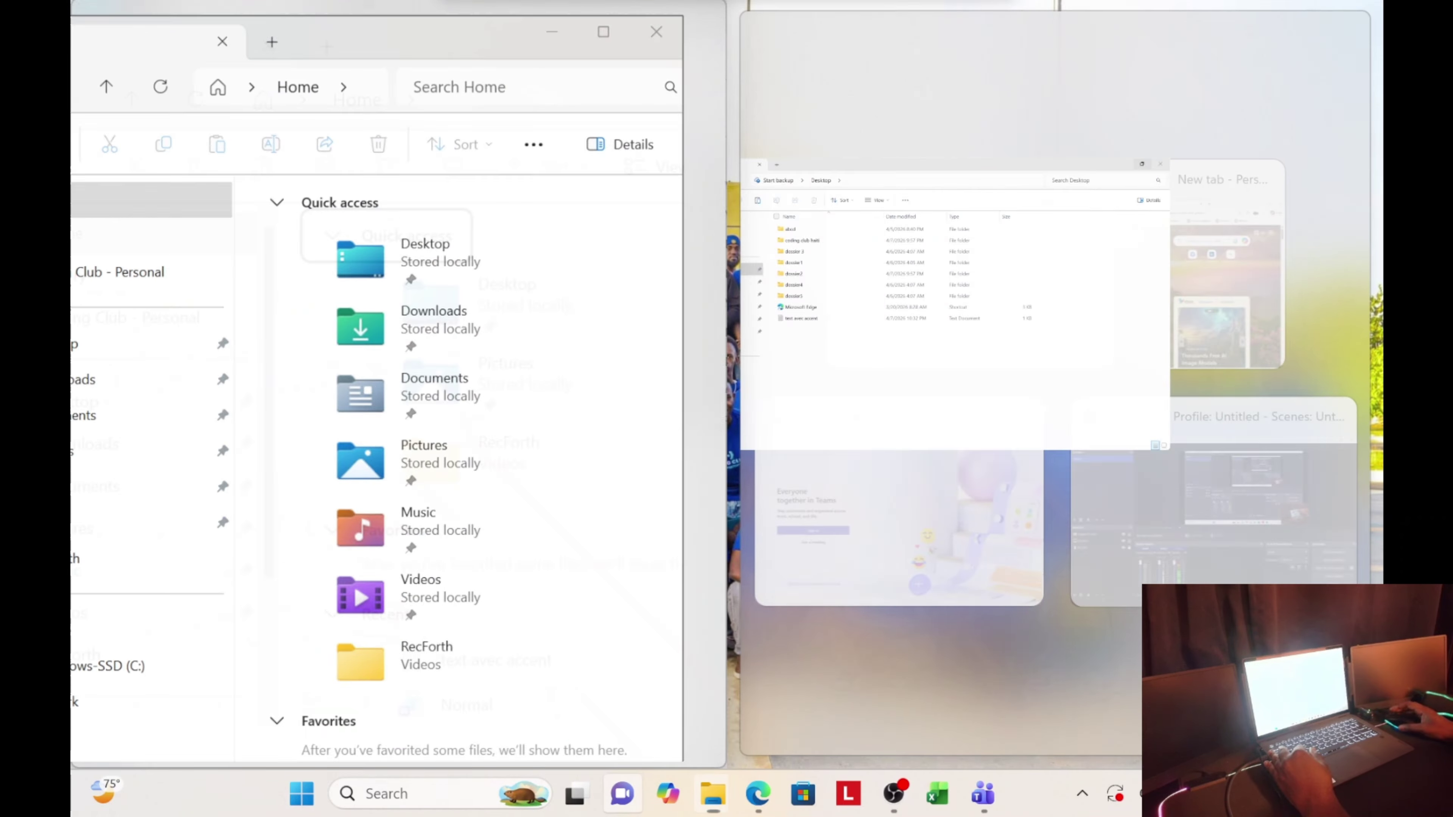
{"action": "left_click", "coordinate": [1001, 215]}
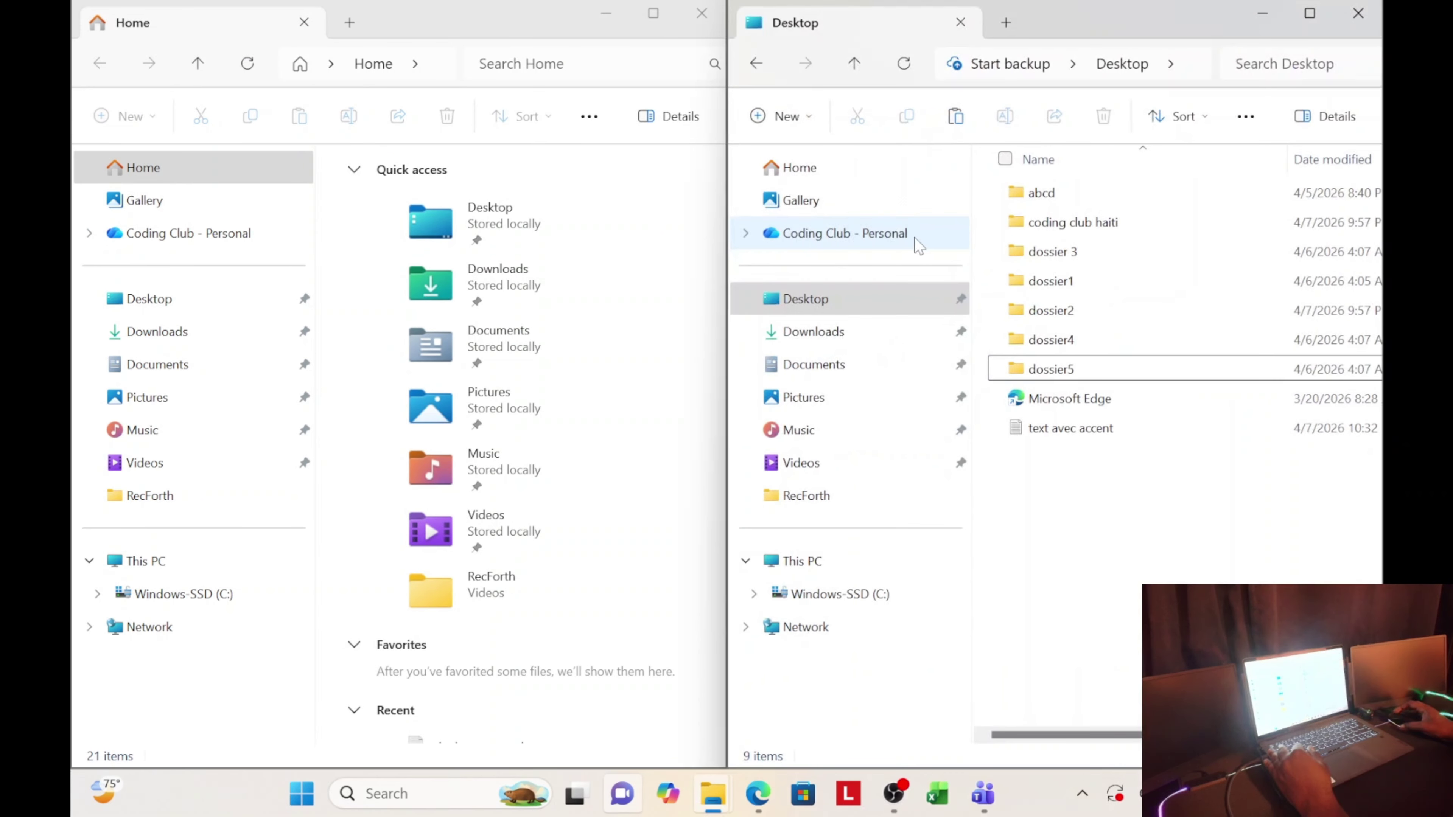
{"action": "scroll", "coordinate": [360, 412], "scroll_direction": "down", "scroll_amount": 7}
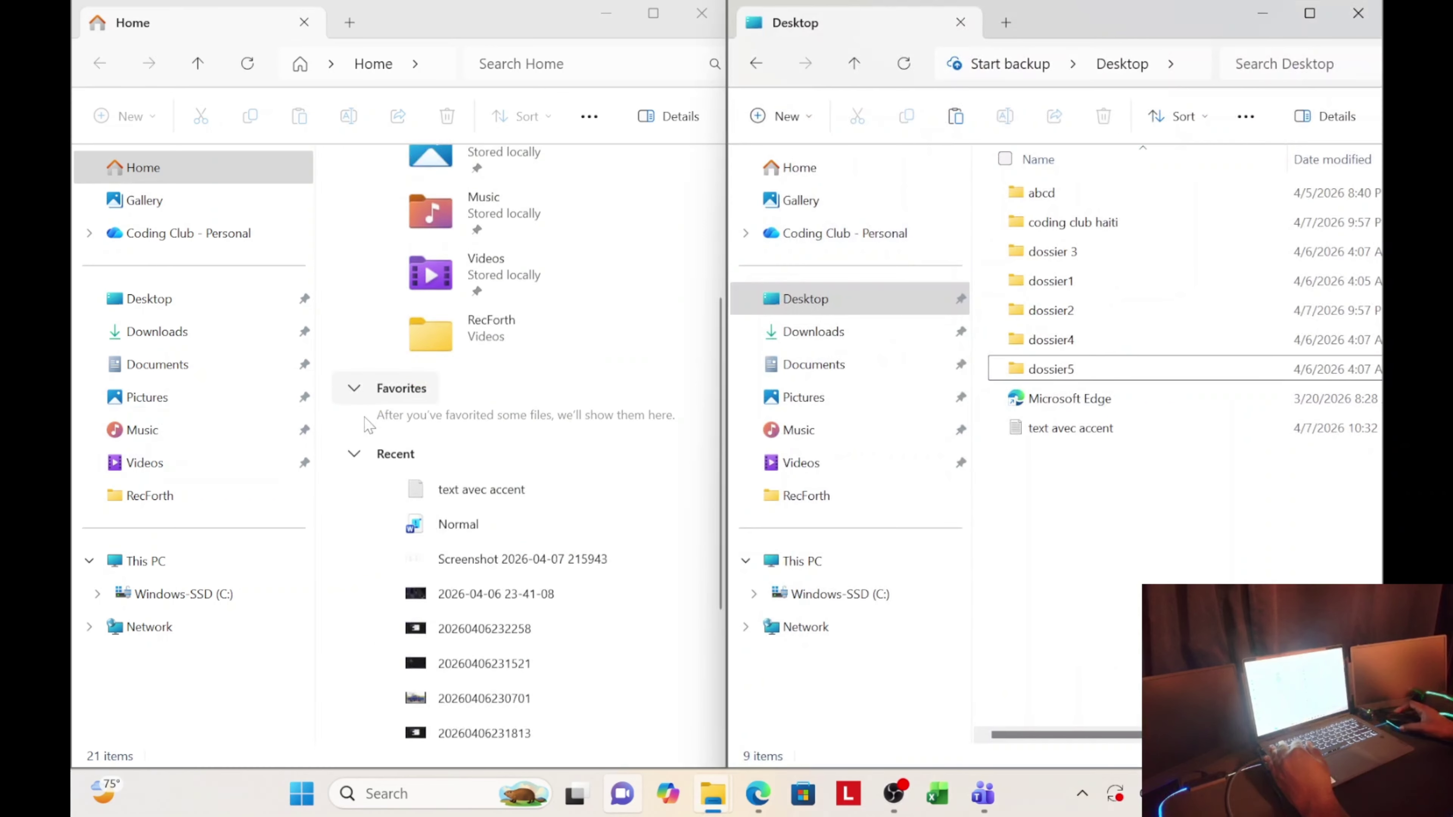
{"action": "scroll", "coordinate": [400, 372], "scroll_direction": "up", "scroll_amount": 7}
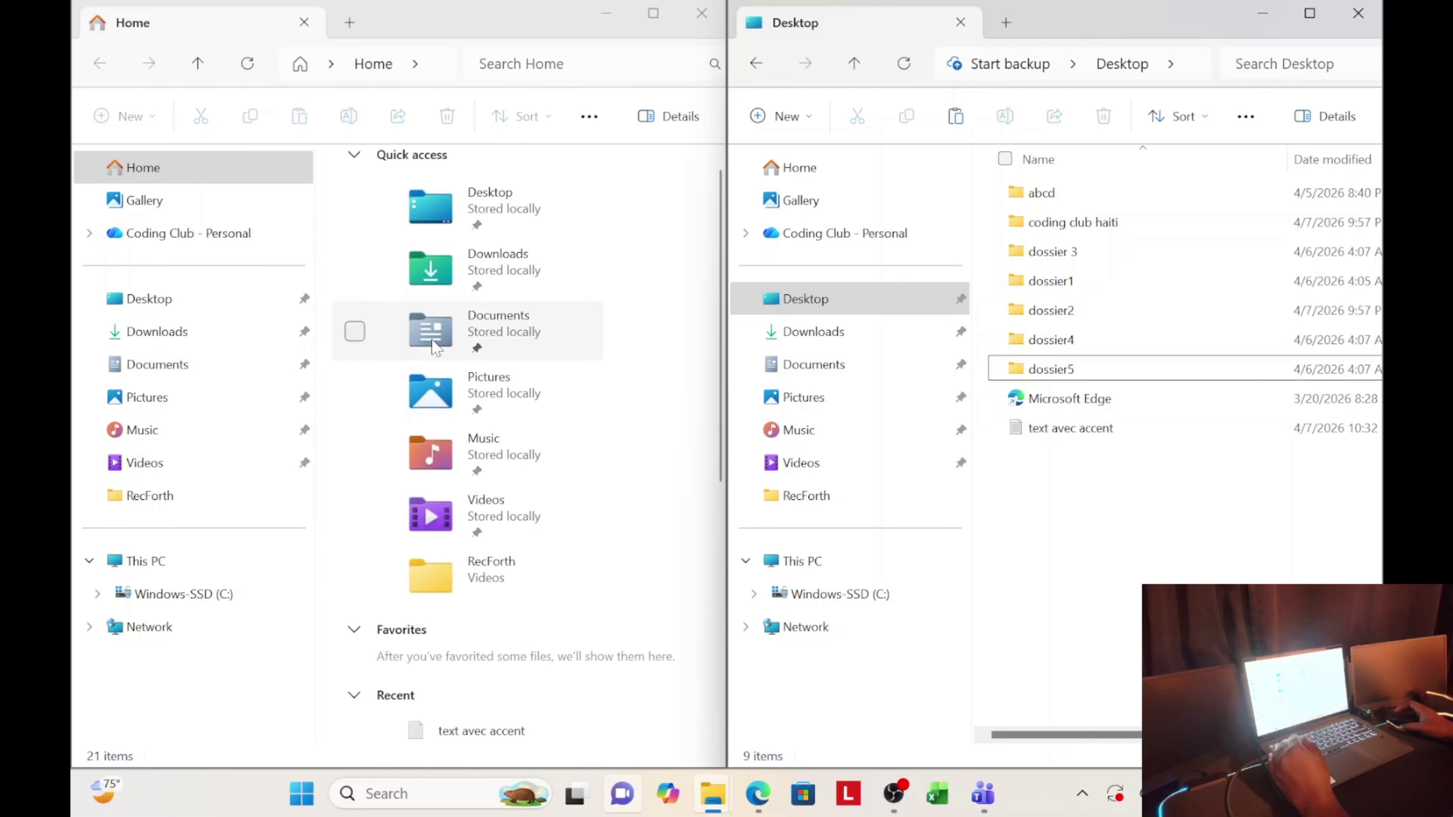
{"action": "scroll", "coordinate": [1032, 406], "scroll_direction": "right", "scroll_amount": 3}
{"action": "scroll", "coordinate": [1031, 407], "scroll_direction": "left", "scroll_amount": 3}
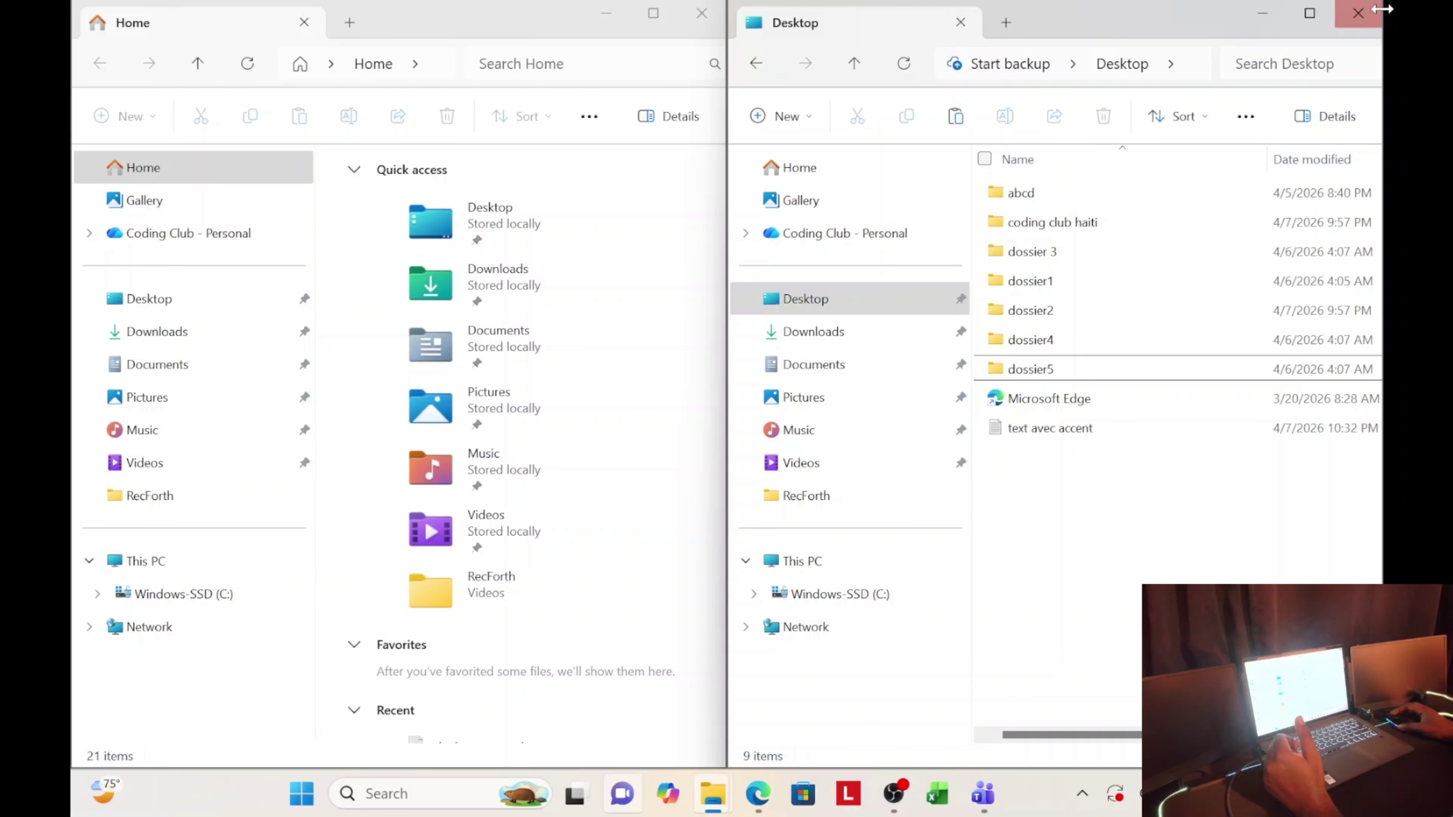
Step: Close the Desktop folder window and the Microsoft Edge window, and maximize the remaining File Explorer window
{"action": "left_click", "coordinate": [1357, 13]}
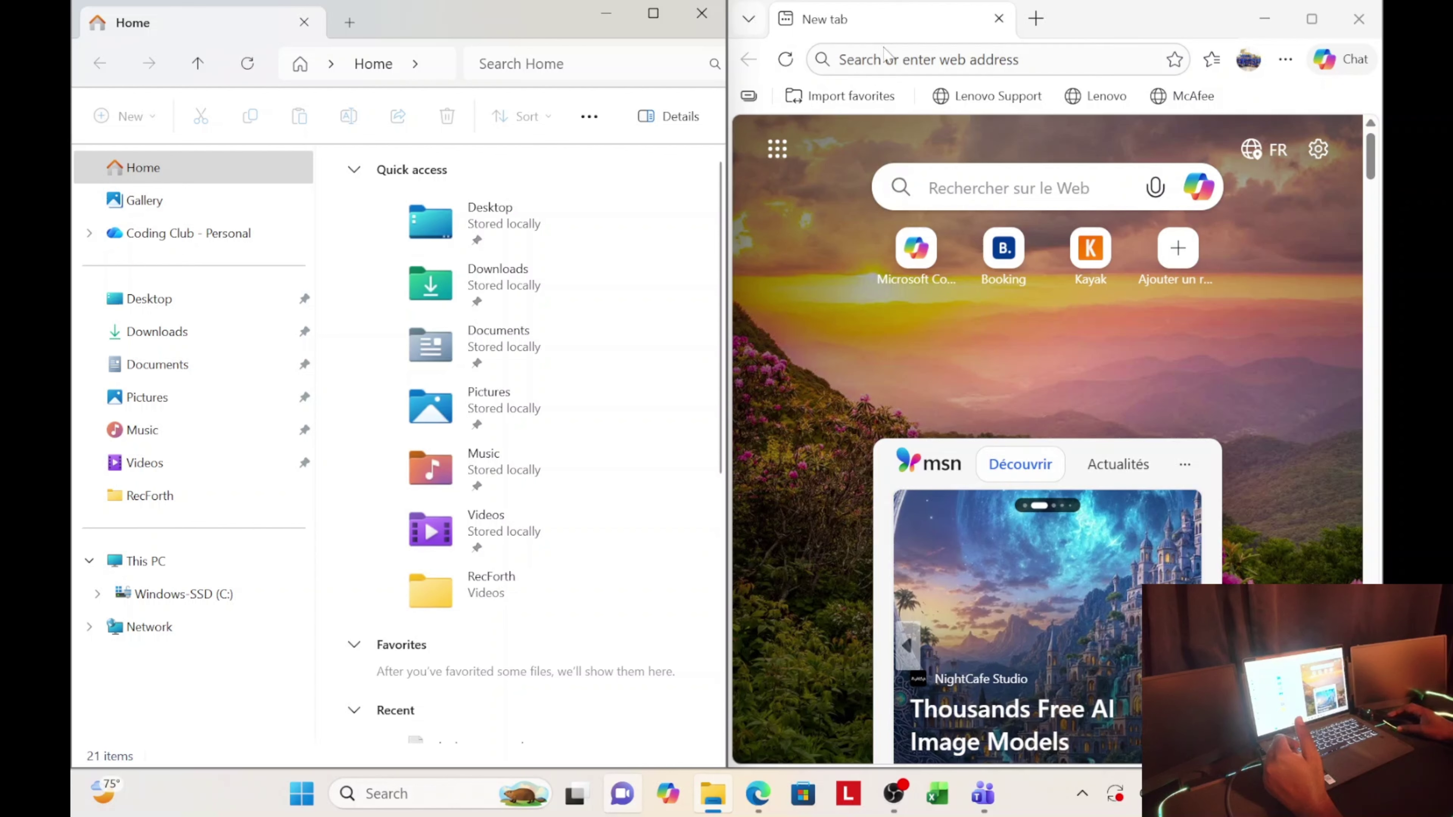
{"action": "left_click", "coordinate": [1359, 18]}
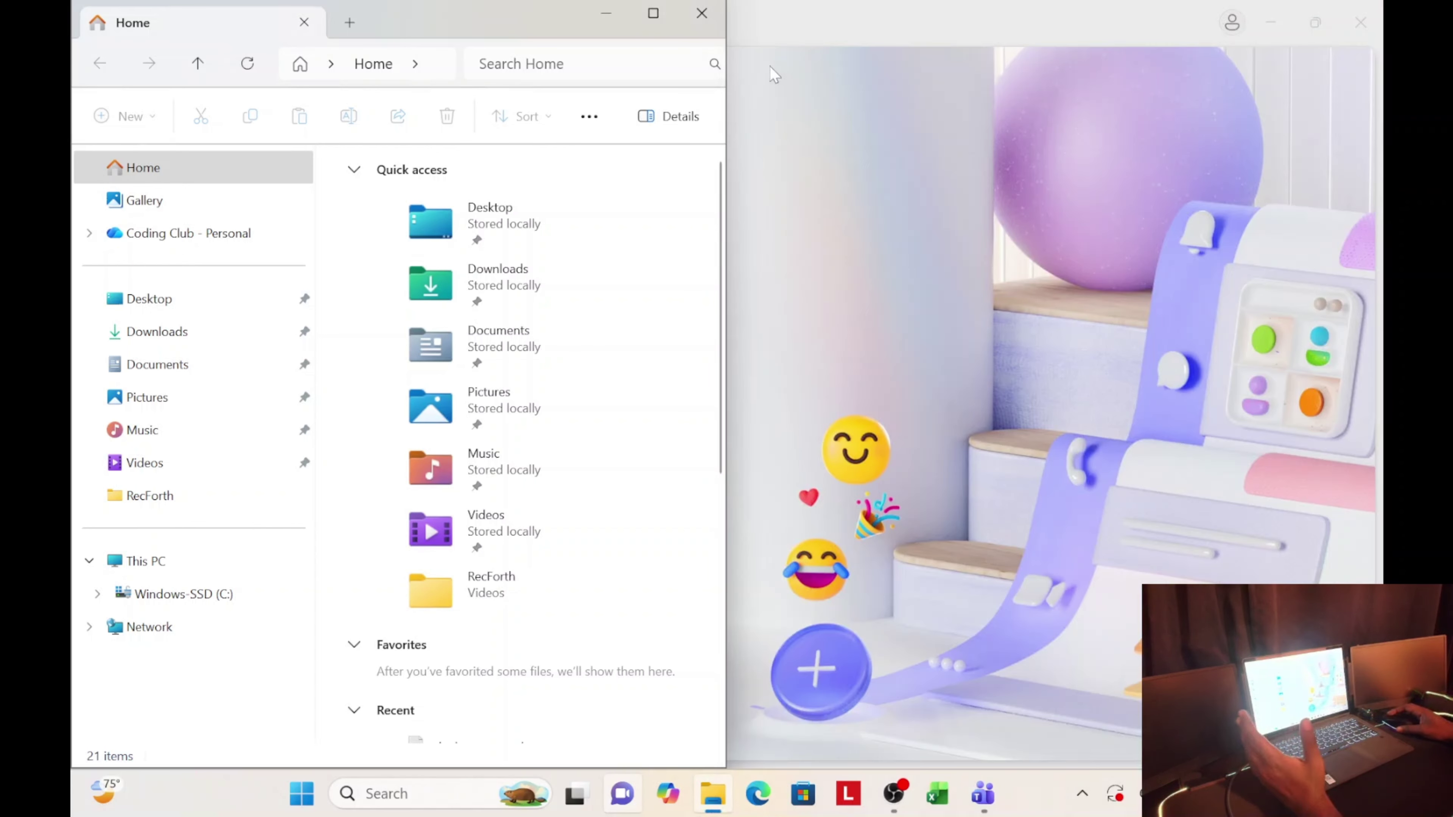
{"action": "left_click", "coordinate": [654, 18]}
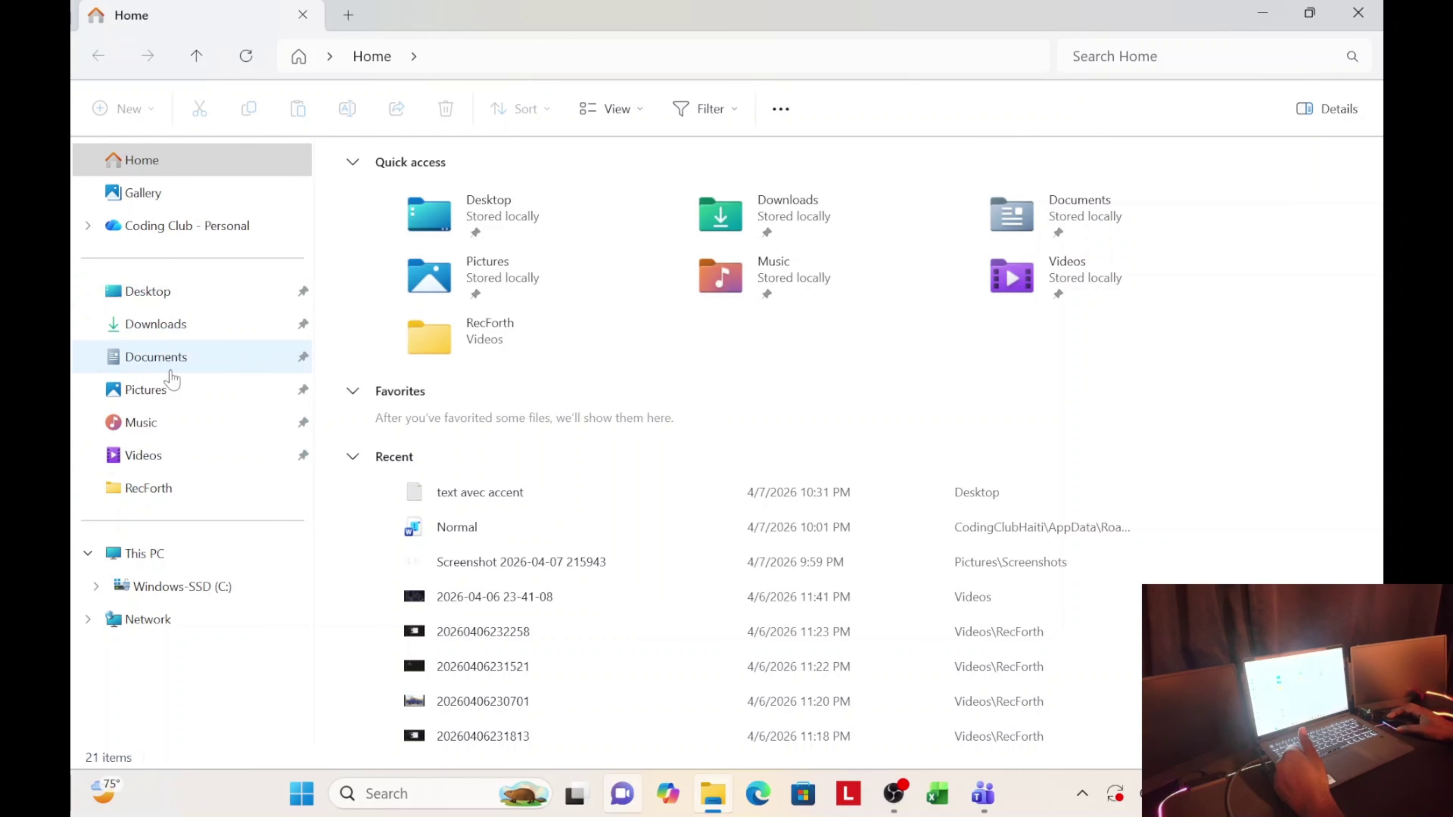
Step: Look inside the coding club haiti folder in Downloads, the Documents folder and the formation folder in Downloads, ending back in Downloads
{"action": "left_click", "coordinate": [160, 333]}
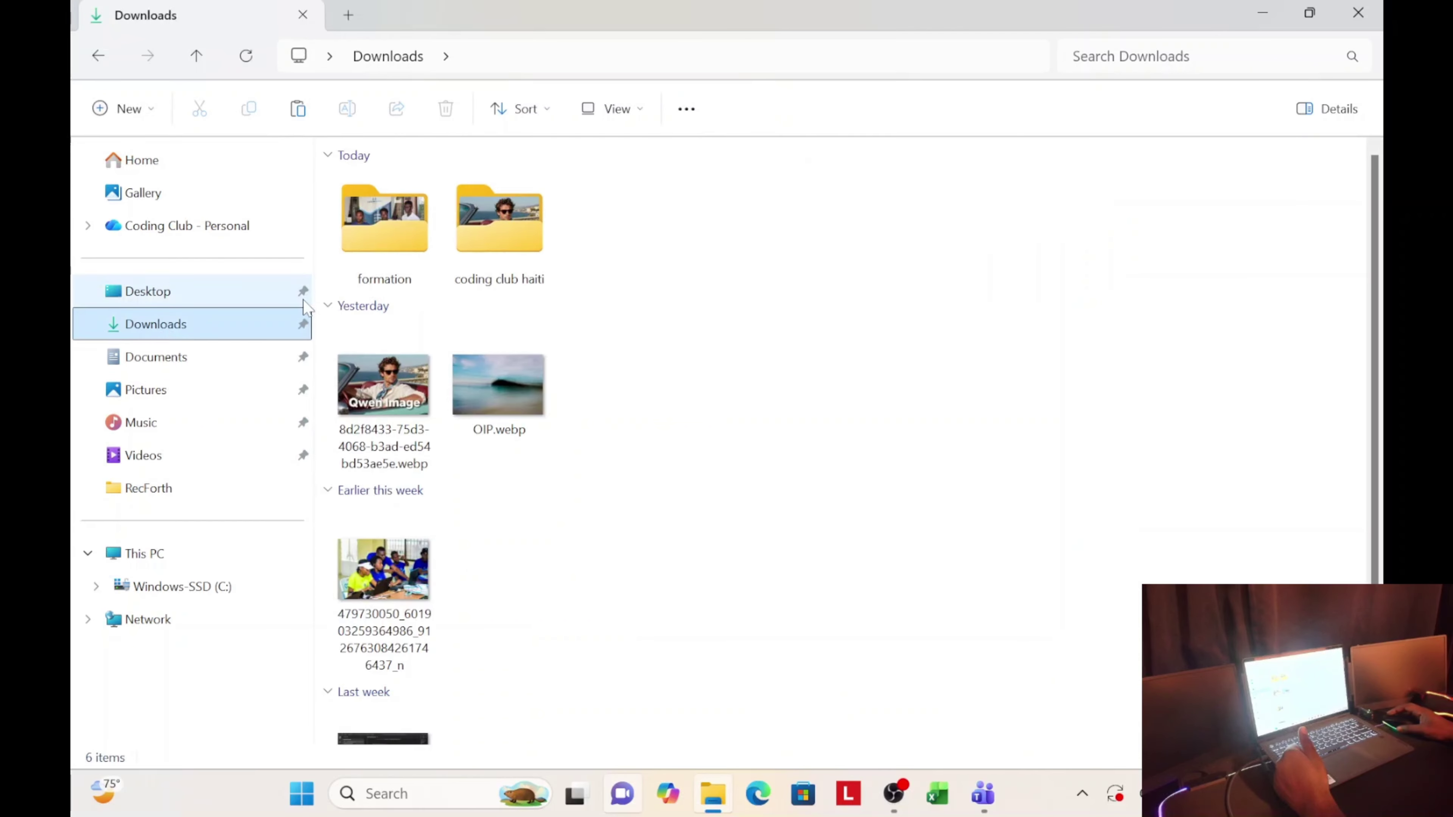
{"action": "double_click", "coordinate": [471, 252]}
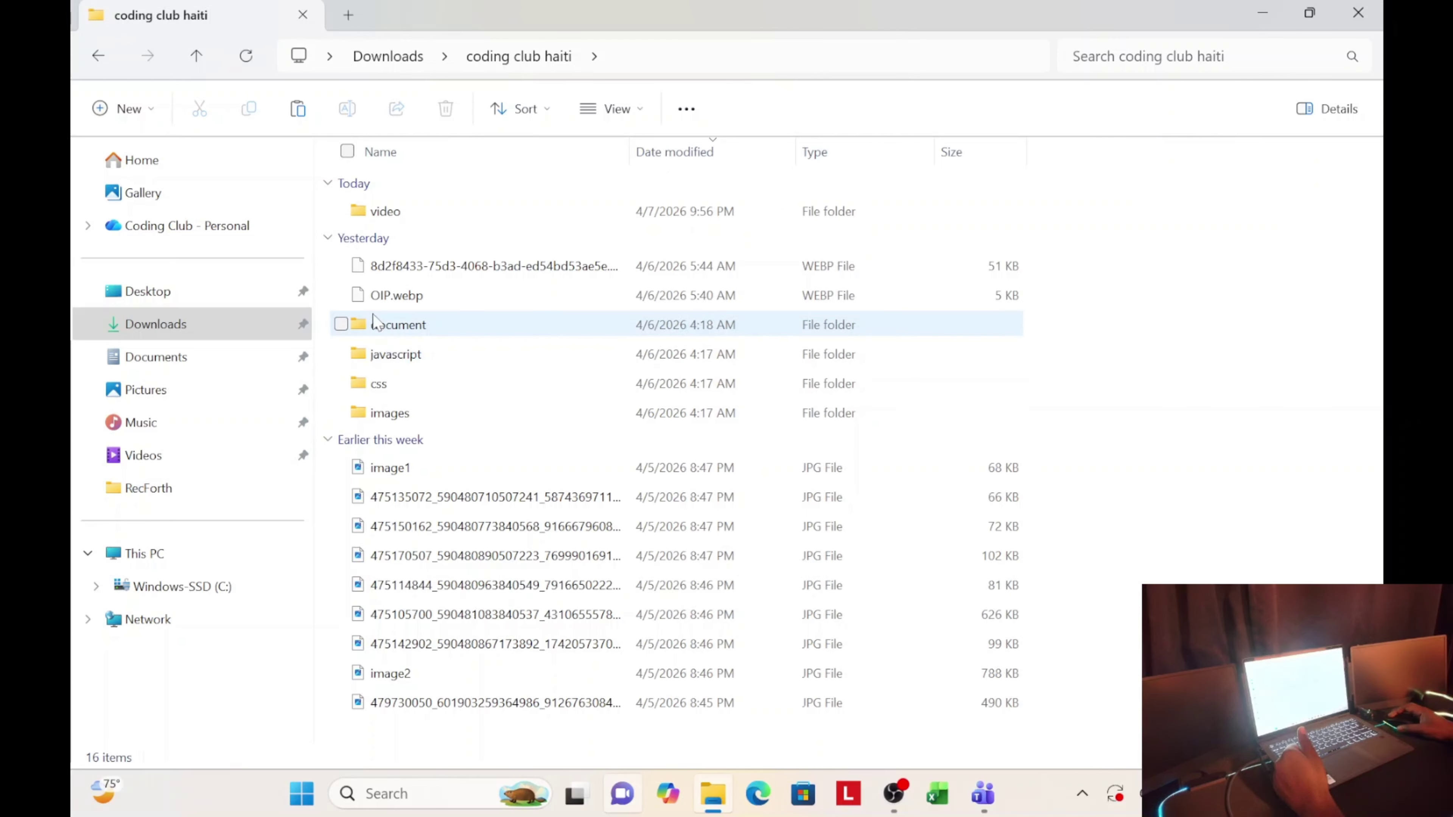
{"action": "left_click", "coordinate": [152, 364]}
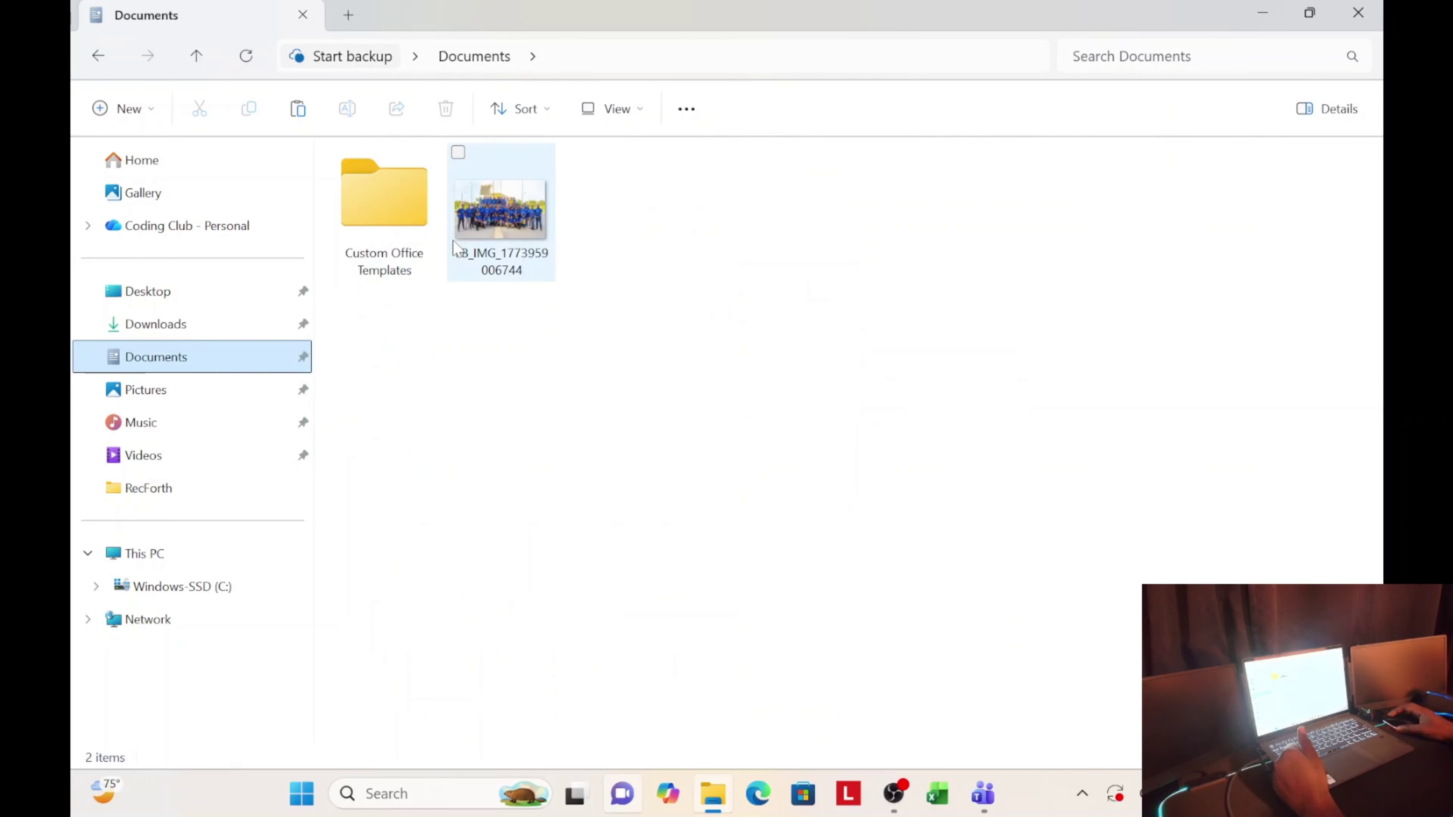
{"action": "left_click", "coordinate": [169, 336]}
{"action": "left_click", "coordinate": [395, 254]}
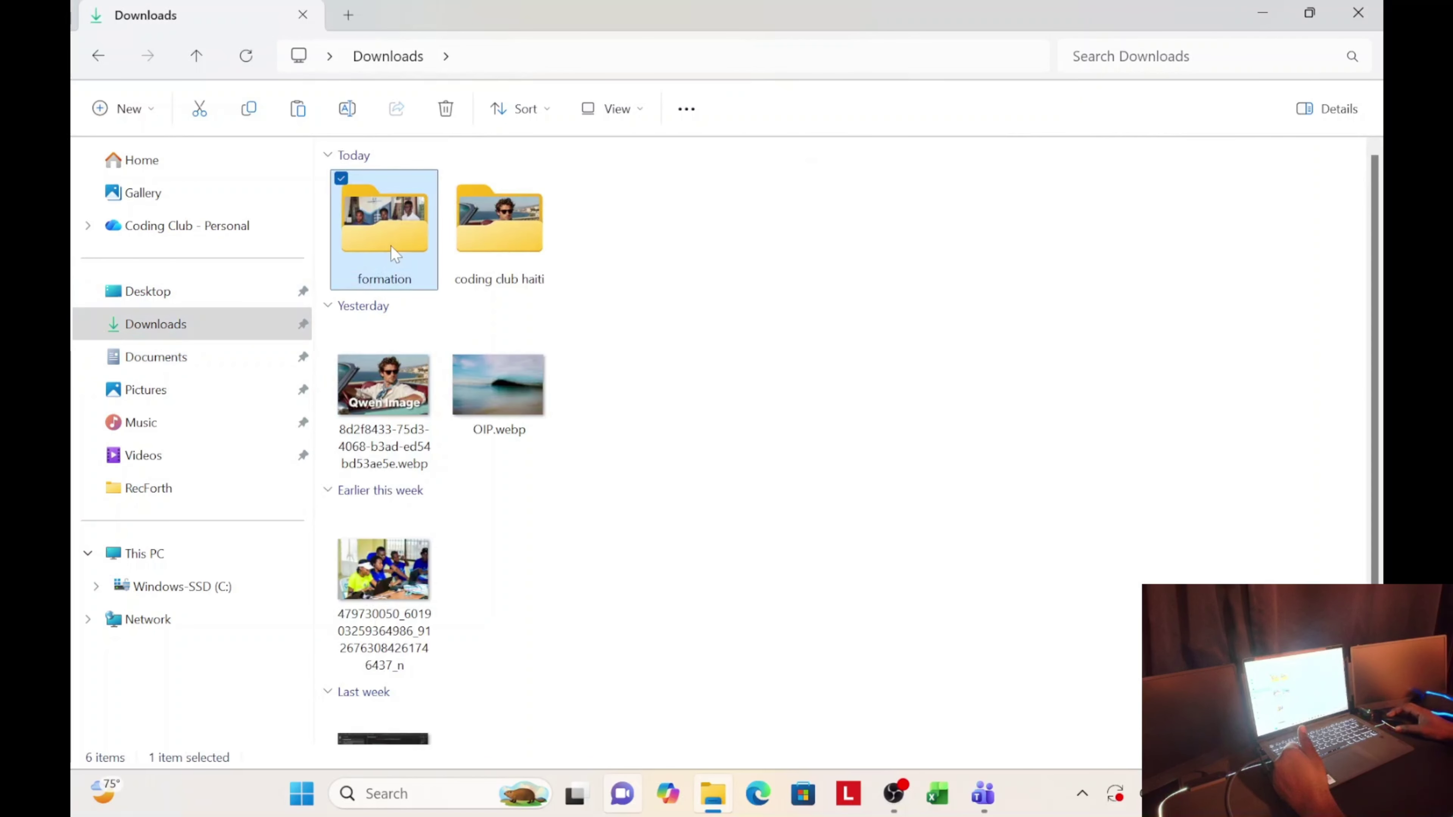
{"action": "double_click", "coordinate": [393, 252]}
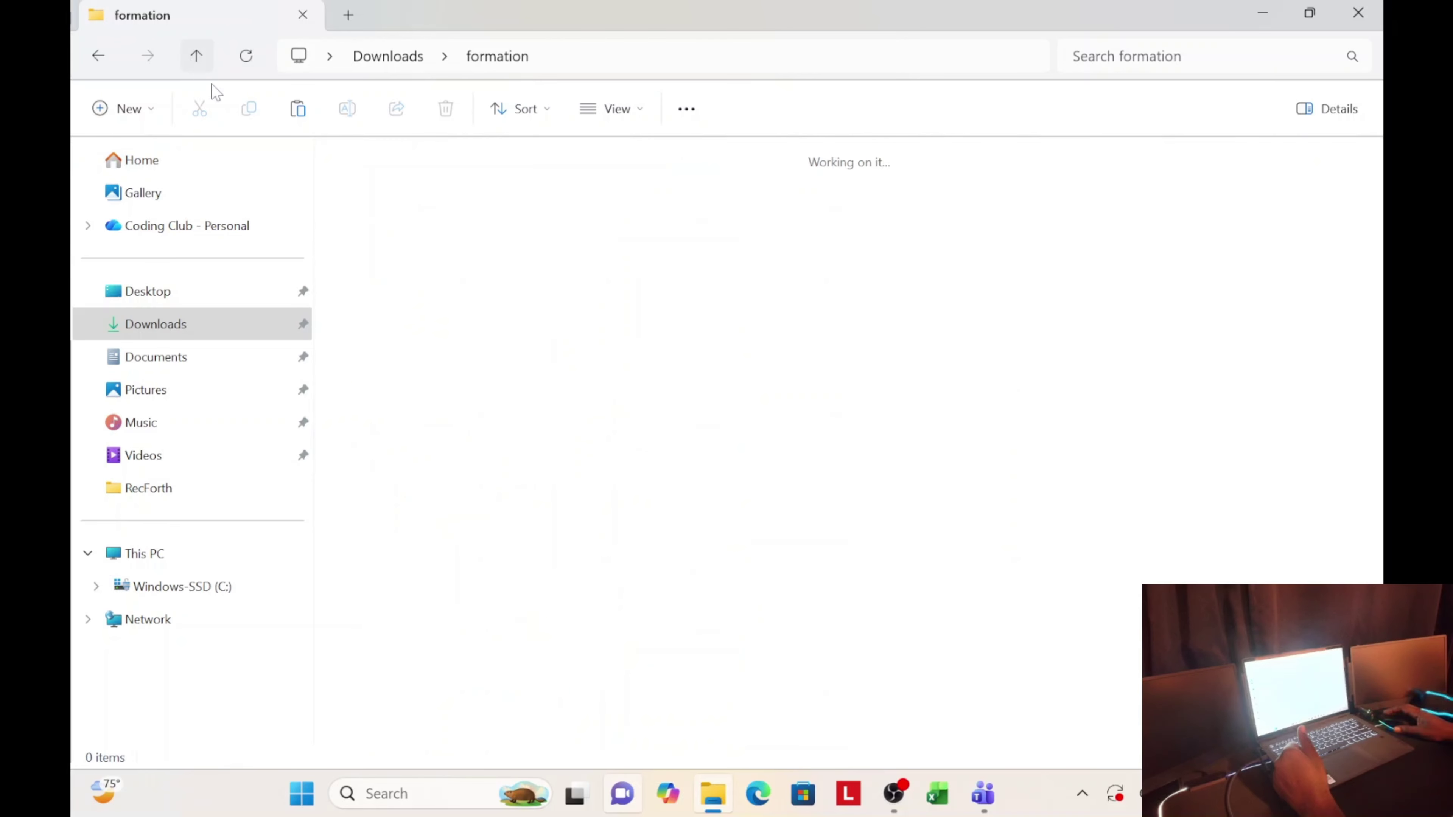
{"action": "left_click", "coordinate": [197, 60]}
Step: View the video subfolder of coding club haiti in Downloads, and return to its parent folder
{"action": "double_click", "coordinate": [475, 243]}
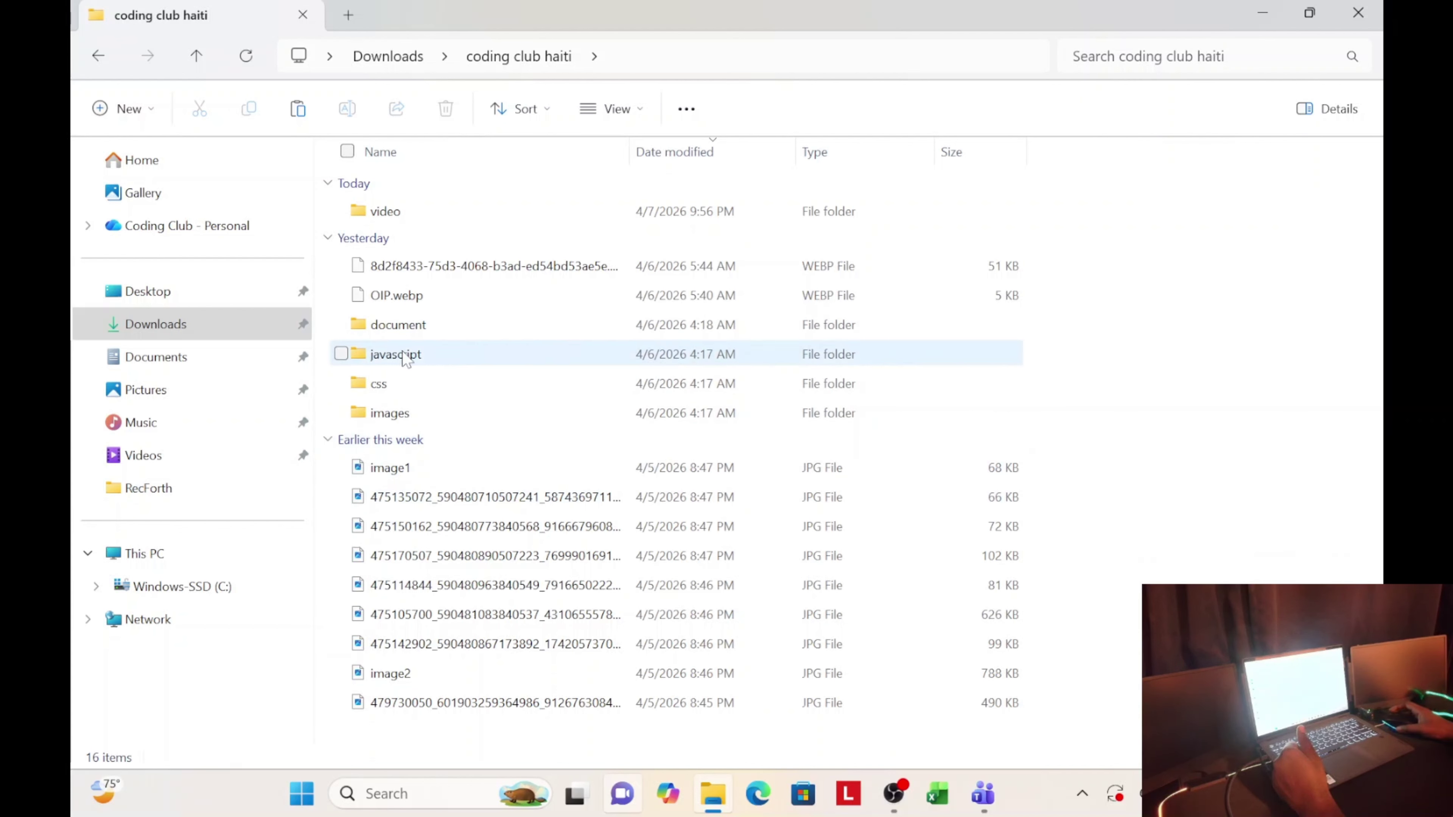
{"action": "double_click", "coordinate": [387, 221]}
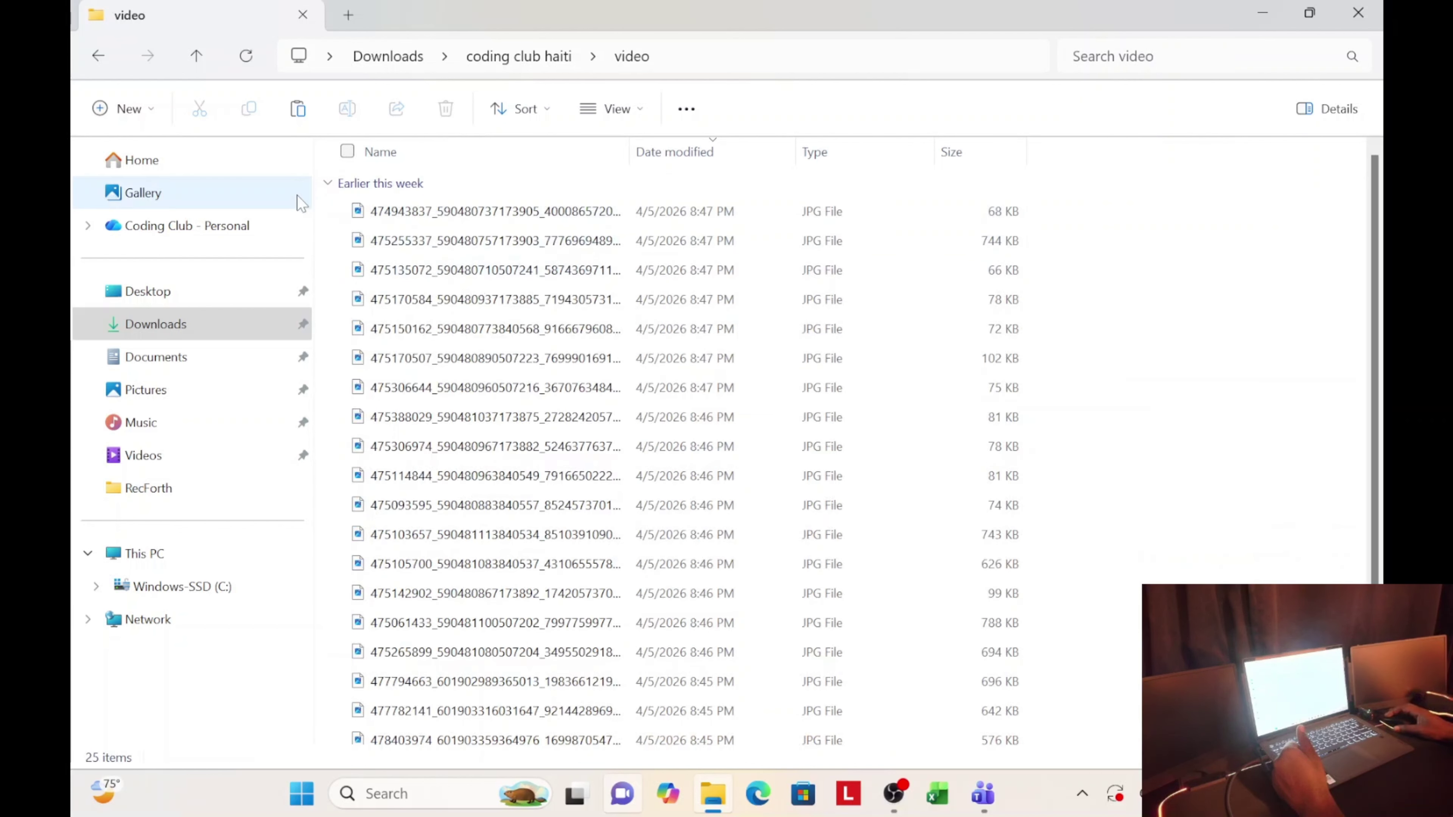
{"action": "left_click", "coordinate": [196, 55]}
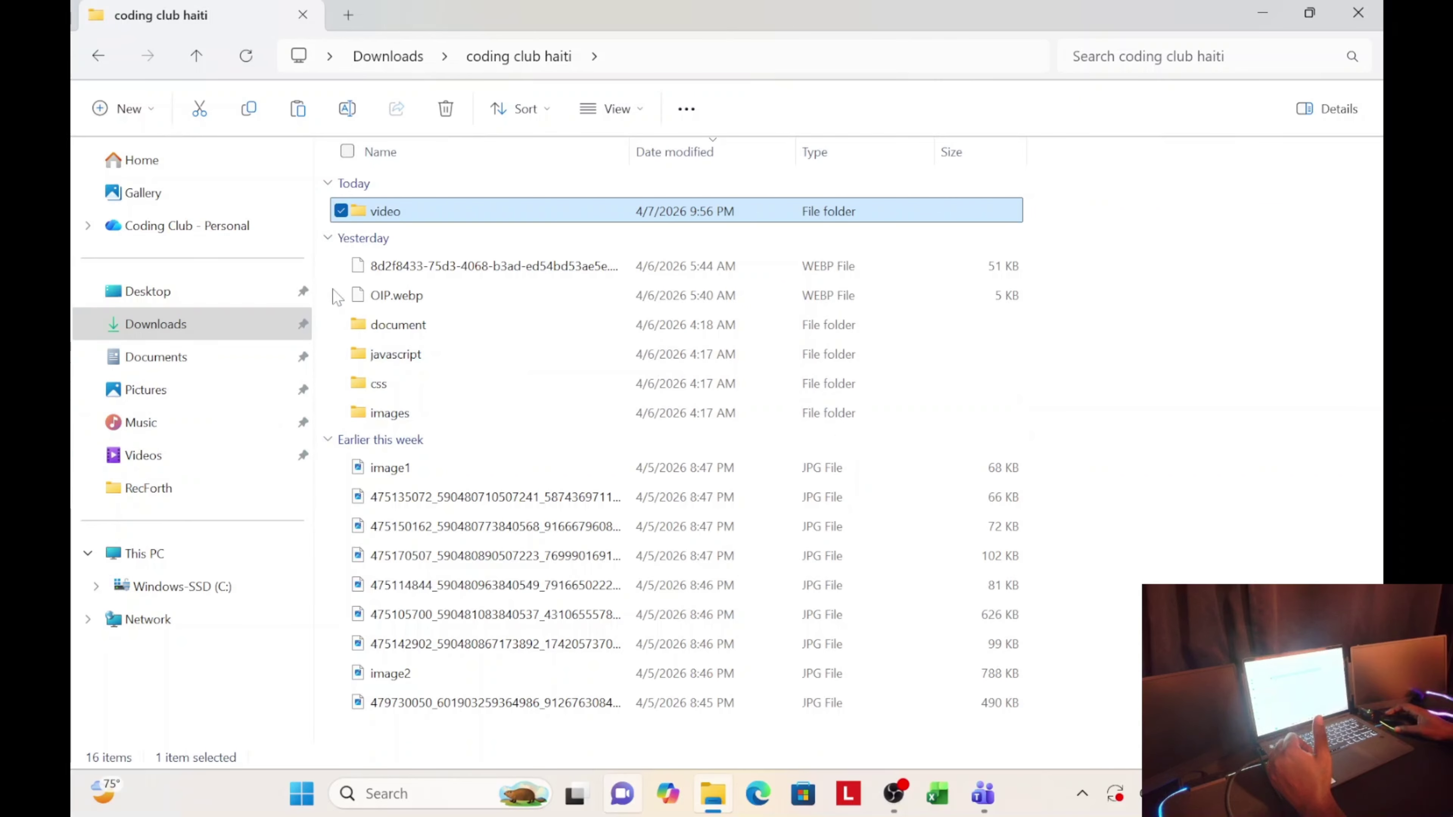
Step: Search Windows for "vib", open the vibe coding folder and maximize its window
{"action": "left_click", "coordinate": [420, 795]}
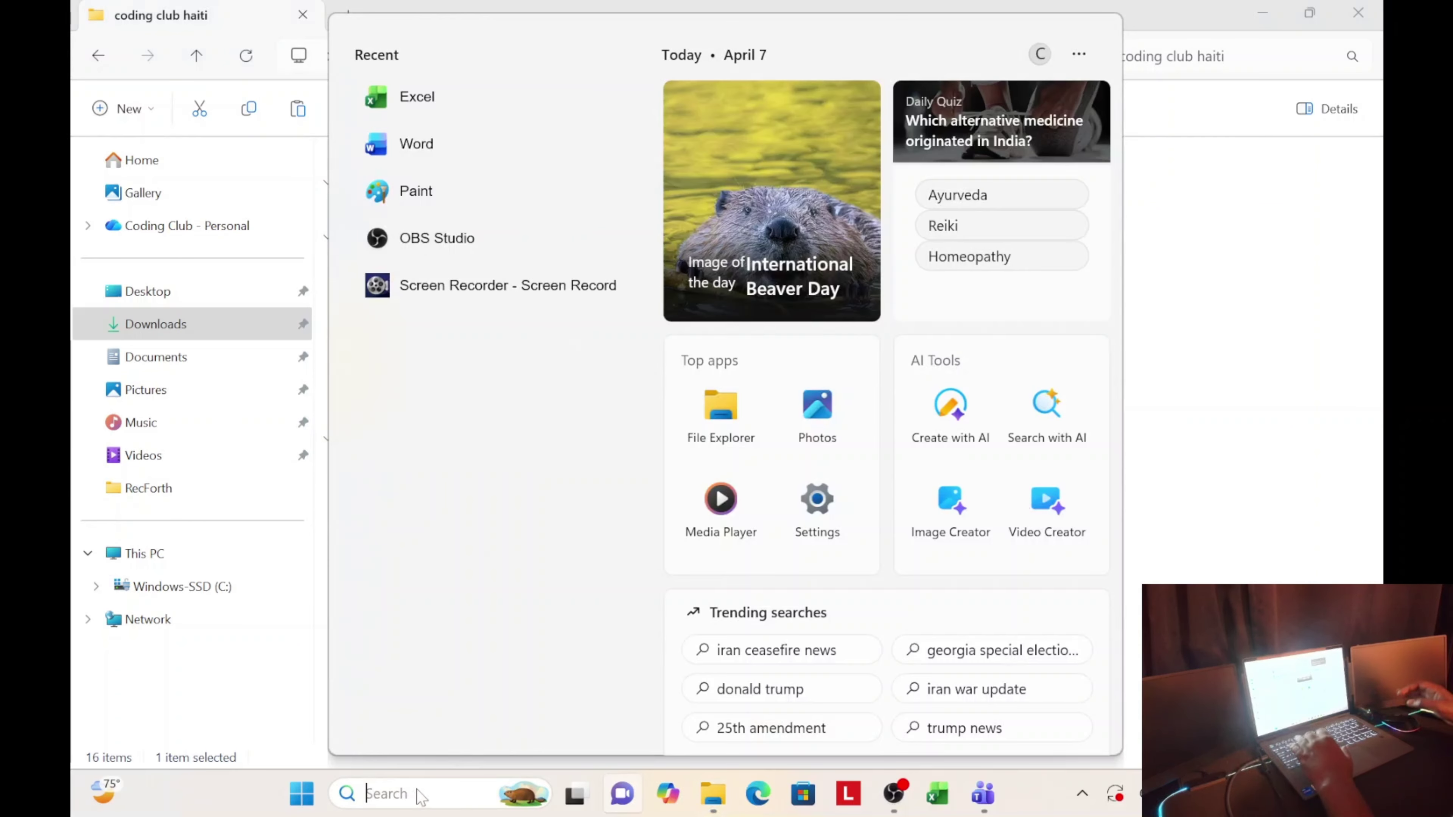
{"action": "type", "text": "vib"}
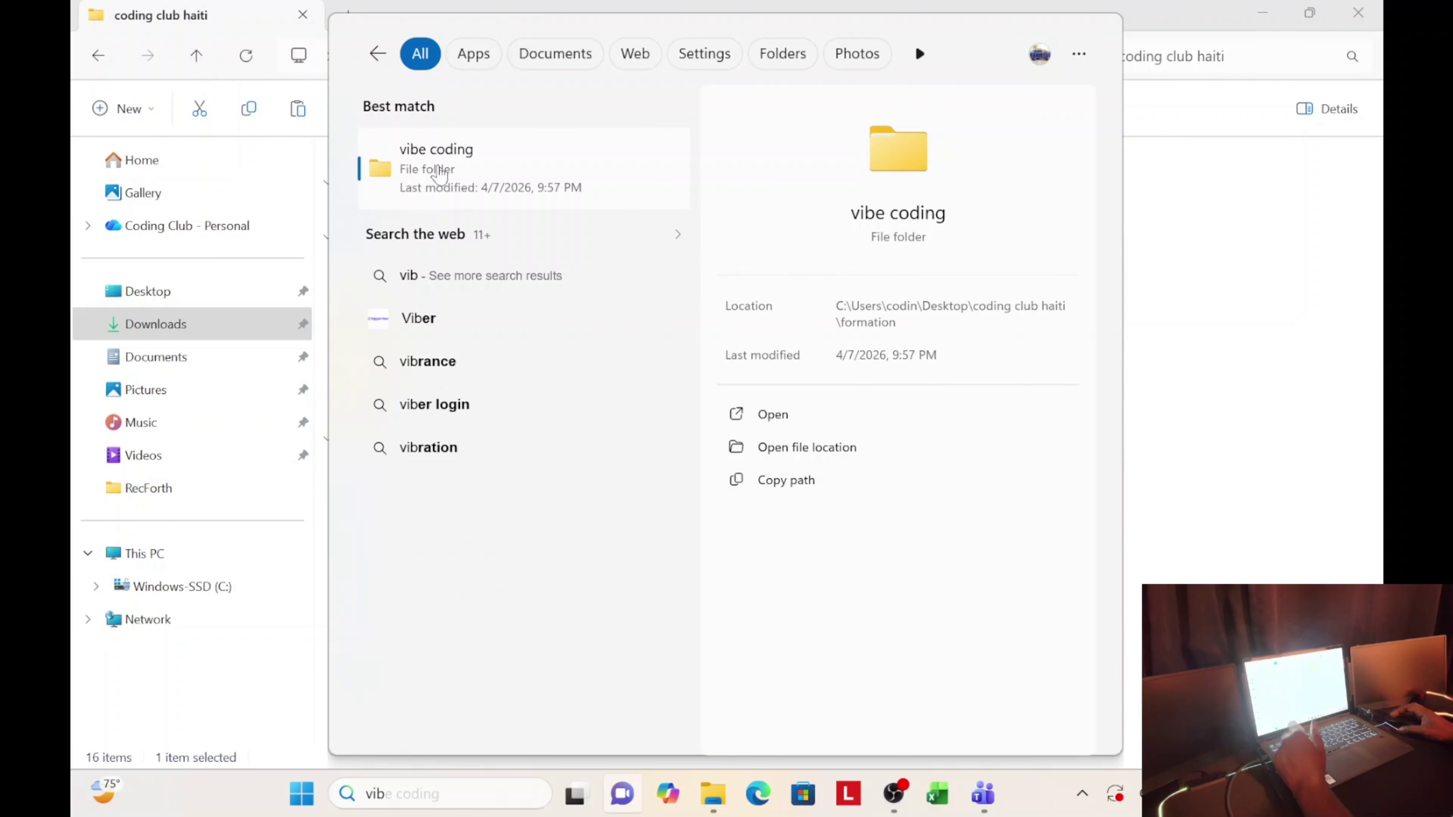
{"action": "left_click", "coordinate": [439, 174]}
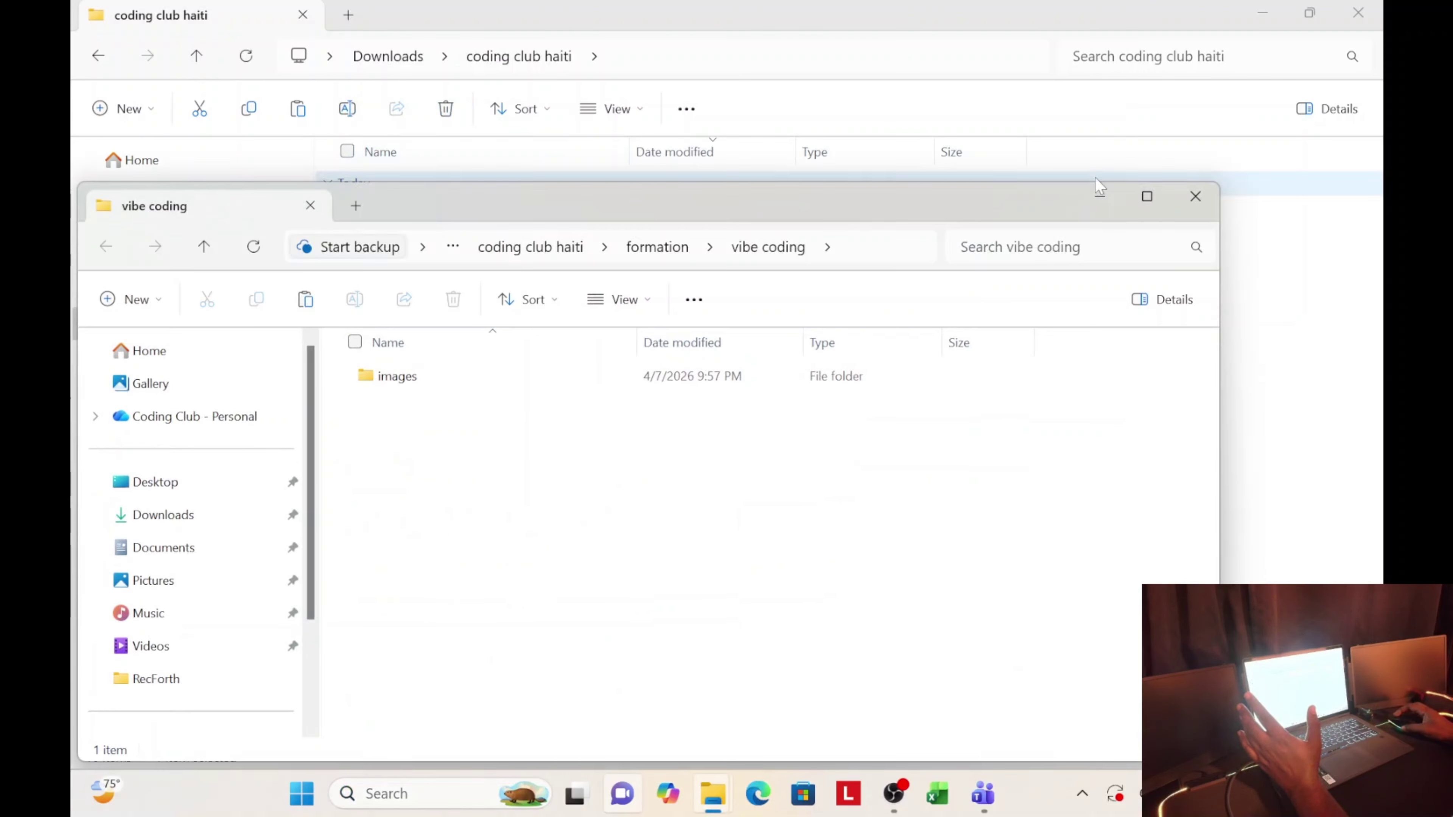
{"action": "left_click", "coordinate": [1147, 196]}
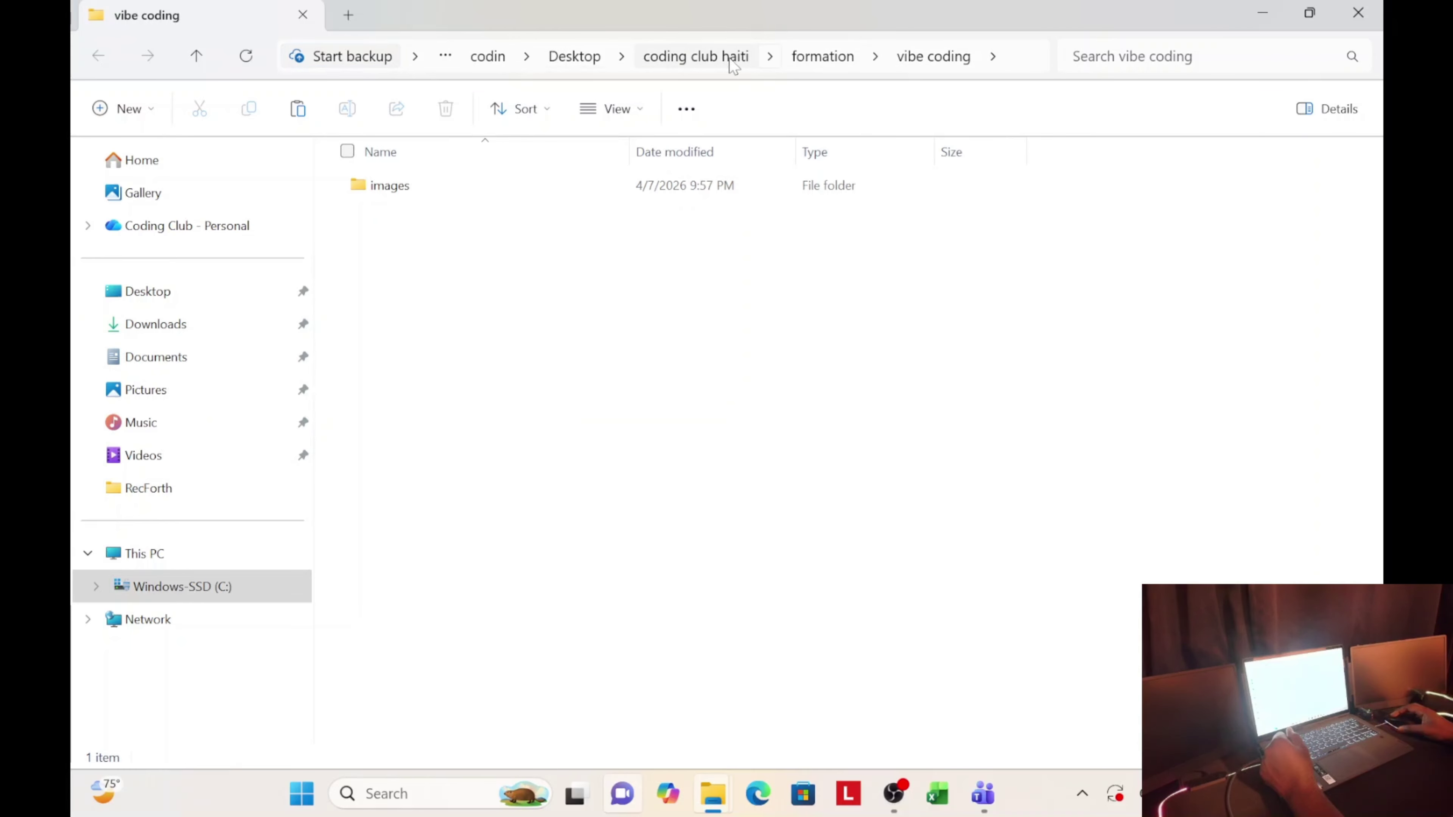
Step: Navigate from Desktop through coding club haiti, formation and vibe coding to the images folder
{"action": "left_click", "coordinate": [144, 304]}
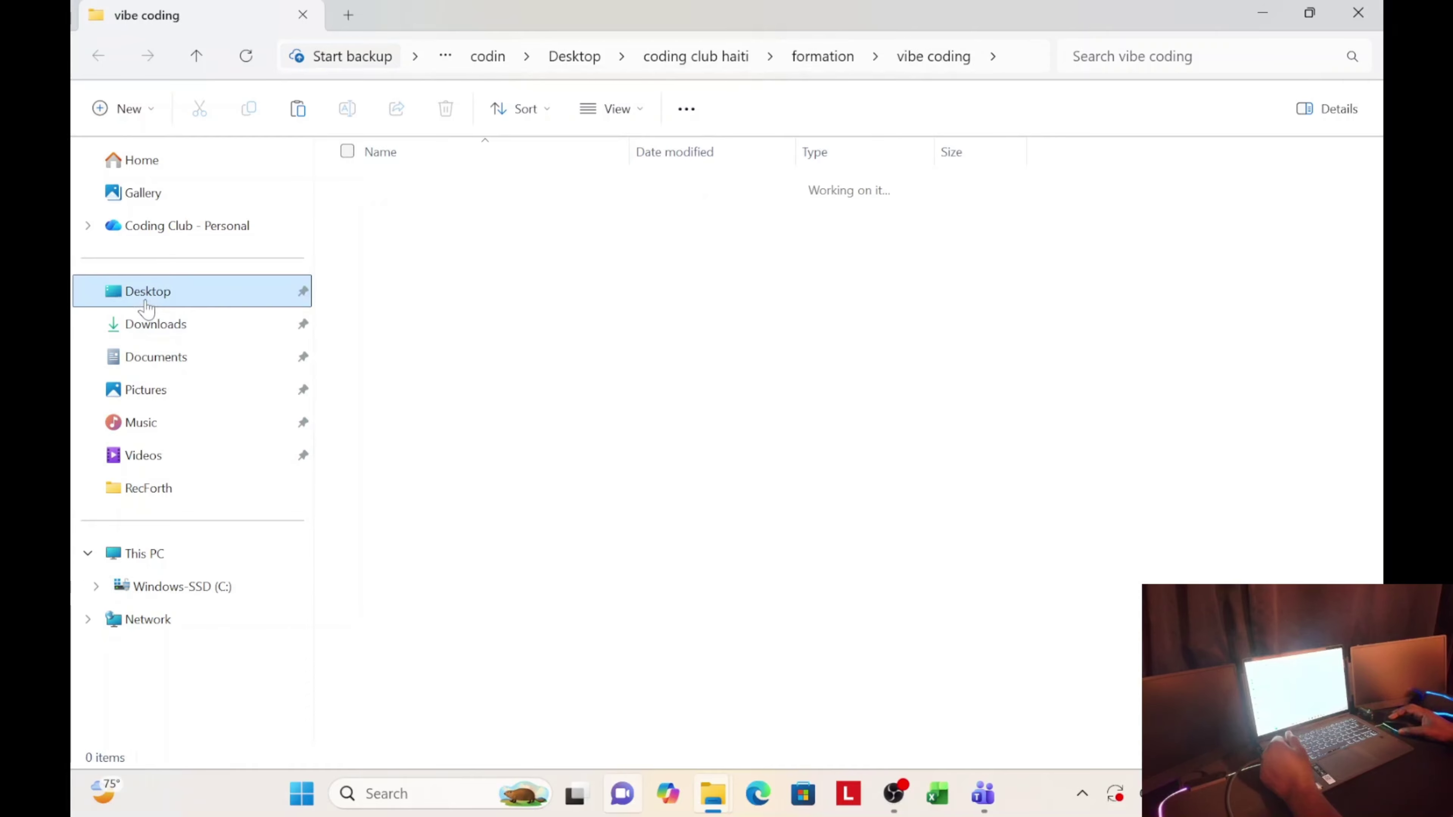
{"action": "double_click", "coordinate": [434, 209]}
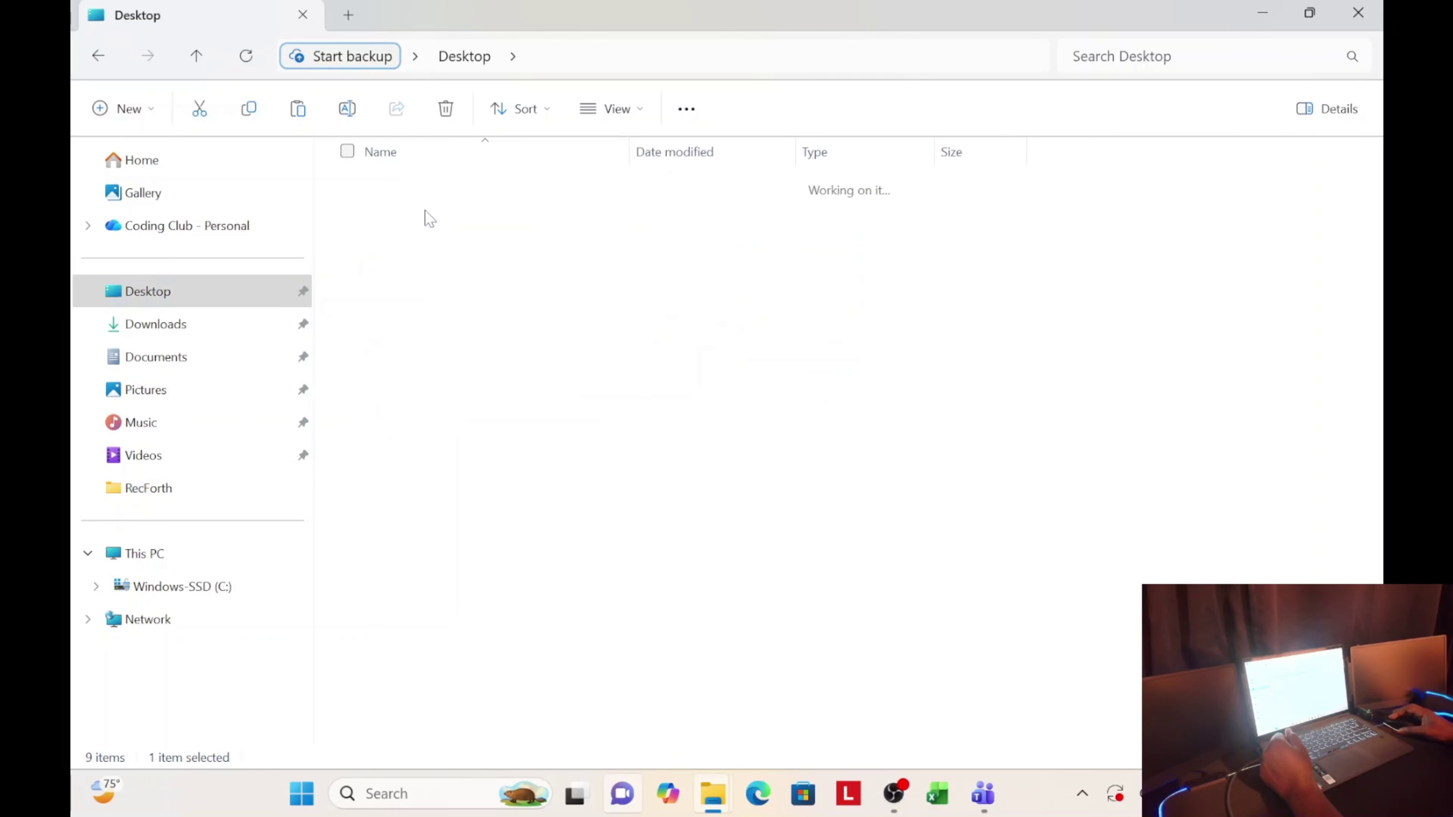
{"action": "double_click", "coordinate": [418, 197]}
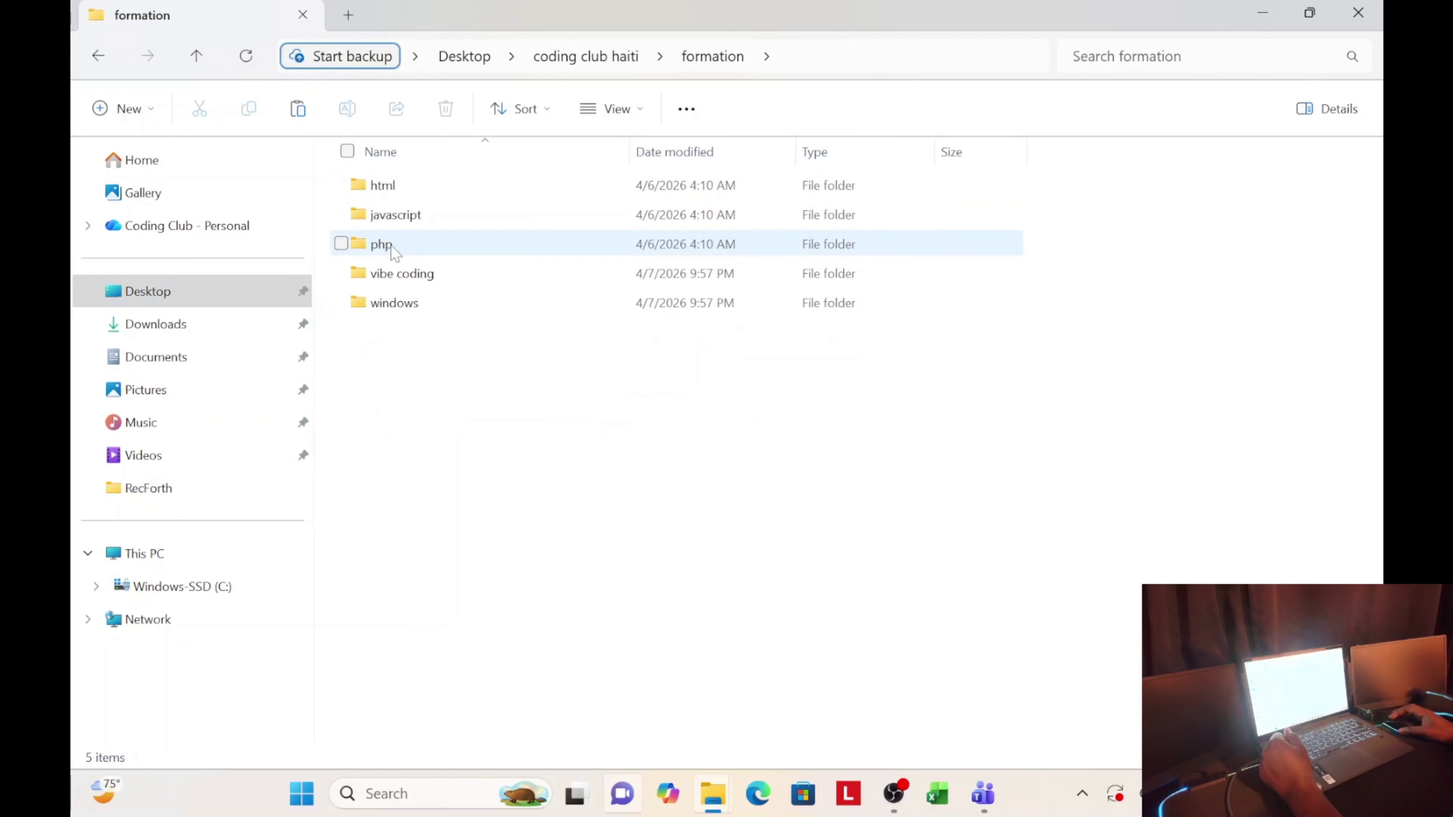
{"action": "double_click", "coordinate": [388, 273]}
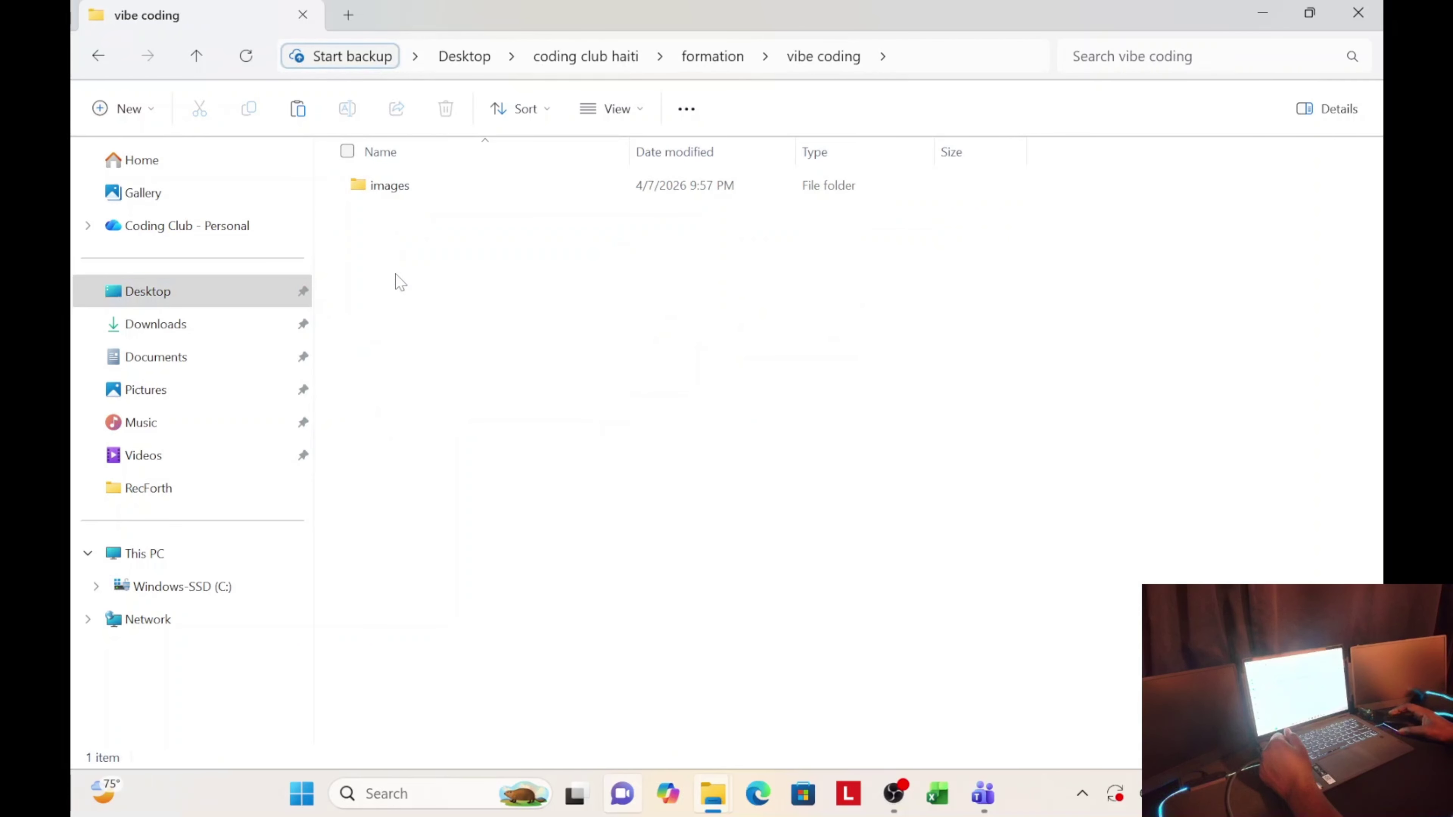
{"action": "double_click", "coordinate": [389, 189]}
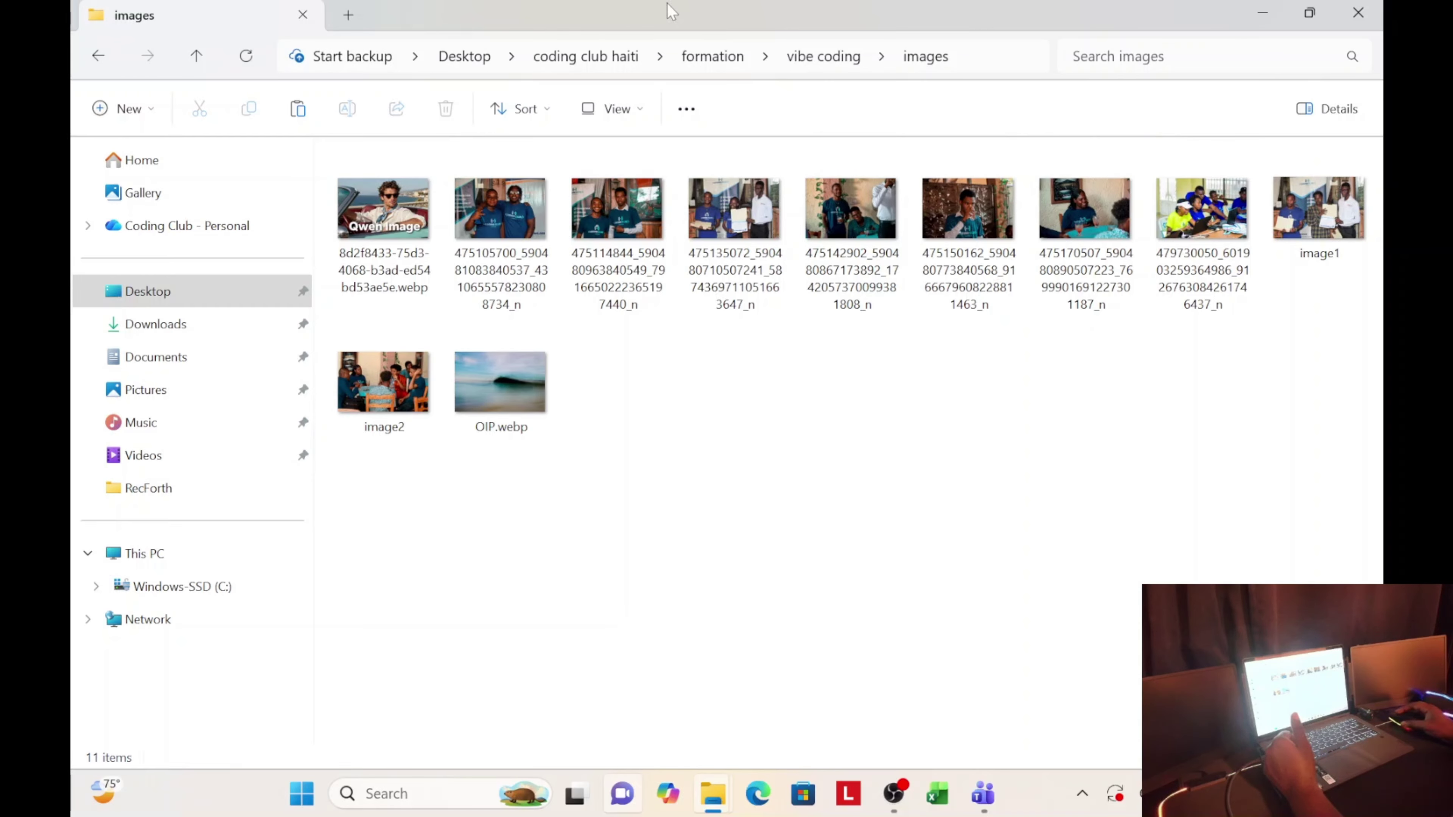
Step: Open a second File Explorer tab showing the coding club haiti folder in Downloads
{"action": "left_click", "coordinate": [347, 16]}
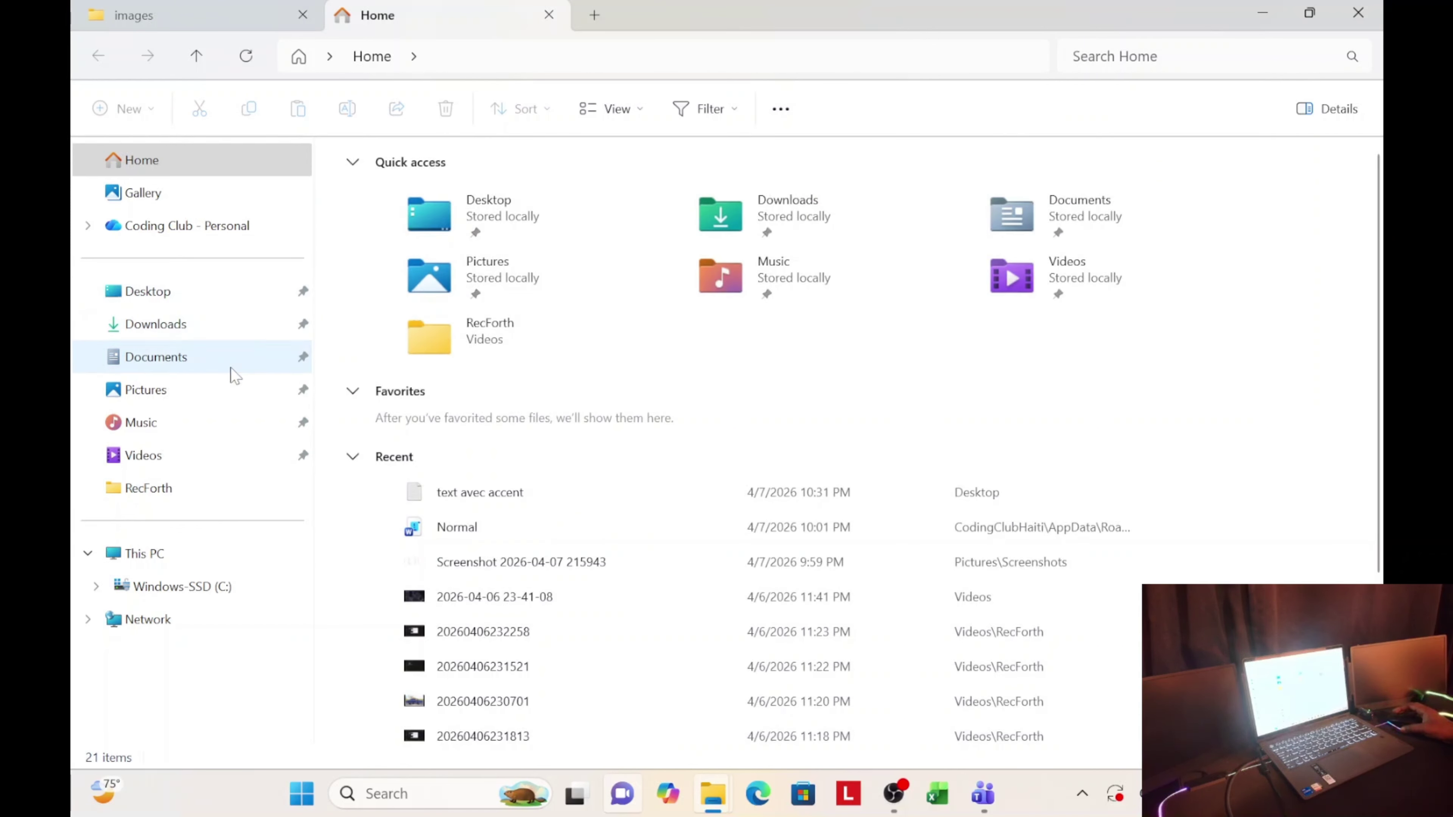
{"action": "left_click", "coordinate": [156, 325]}
{"action": "double_click", "coordinate": [507, 227]}
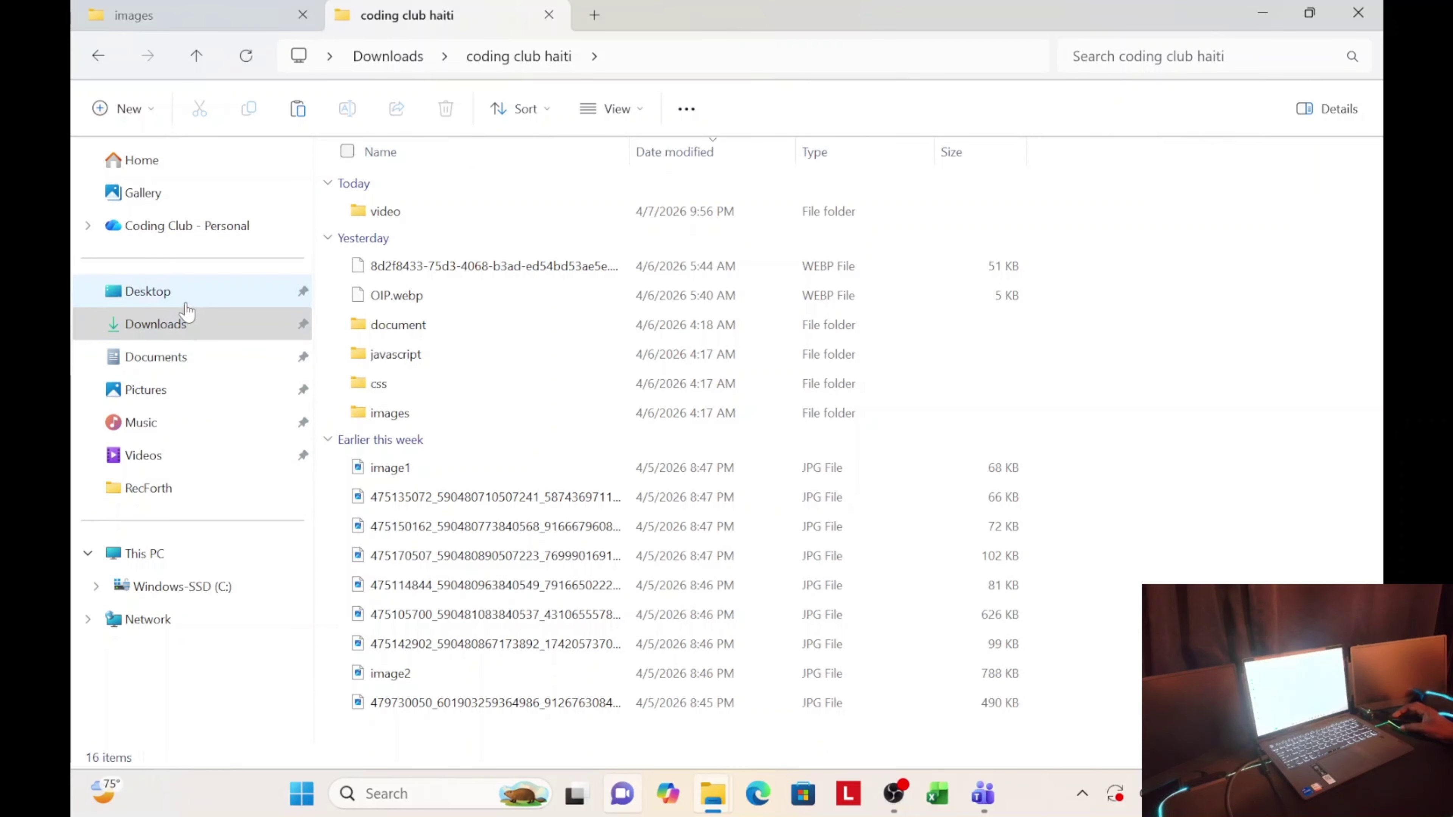
Step: Switch the second tab to the javascript folder under Desktop, coding club haiti, formation
{"action": "left_click", "coordinate": [175, 295]}
{"action": "double_click", "coordinate": [405, 217]}
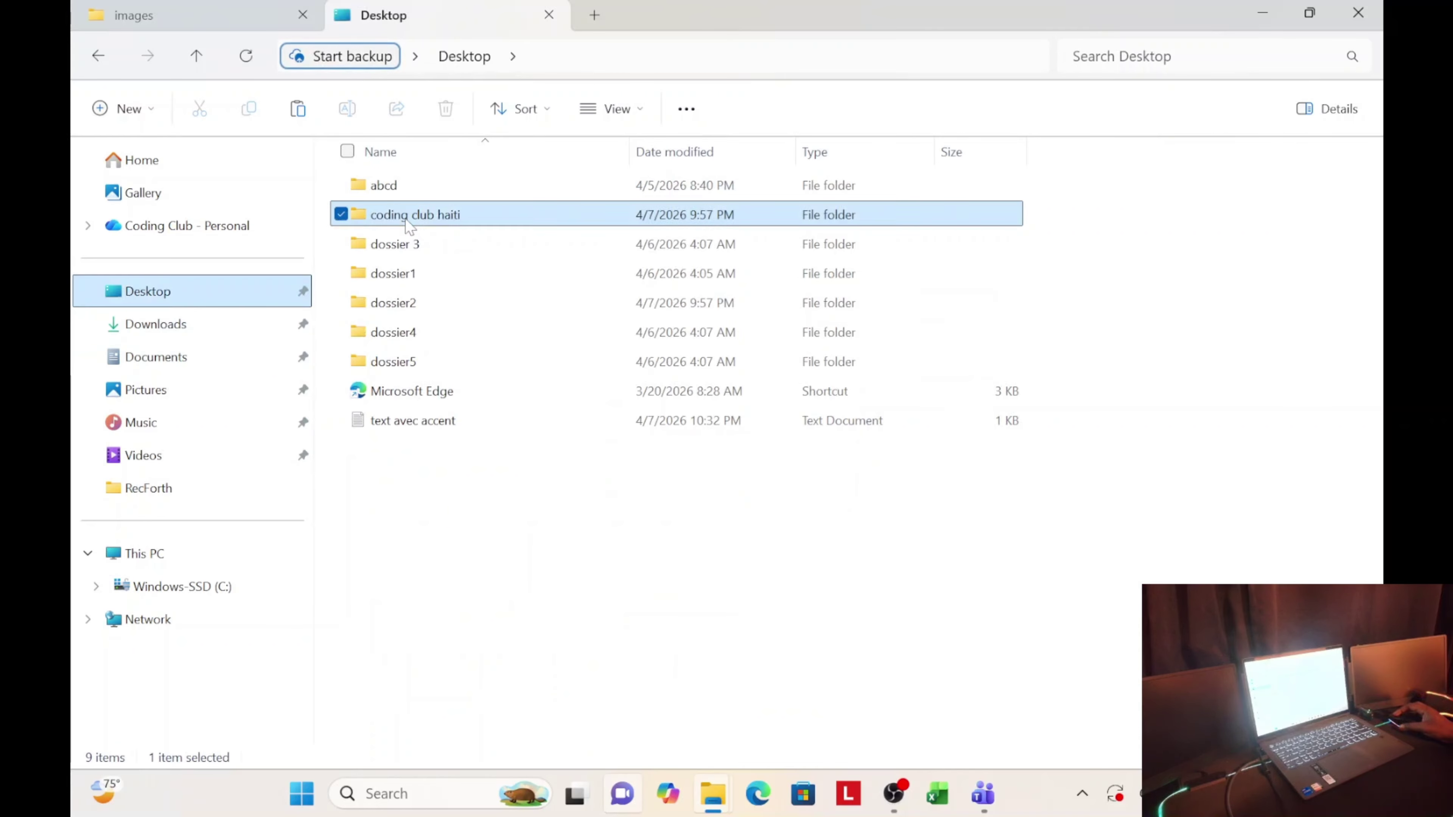
{"action": "left_click", "coordinate": [388, 192]}
{"action": "double_click", "coordinate": [388, 192]}
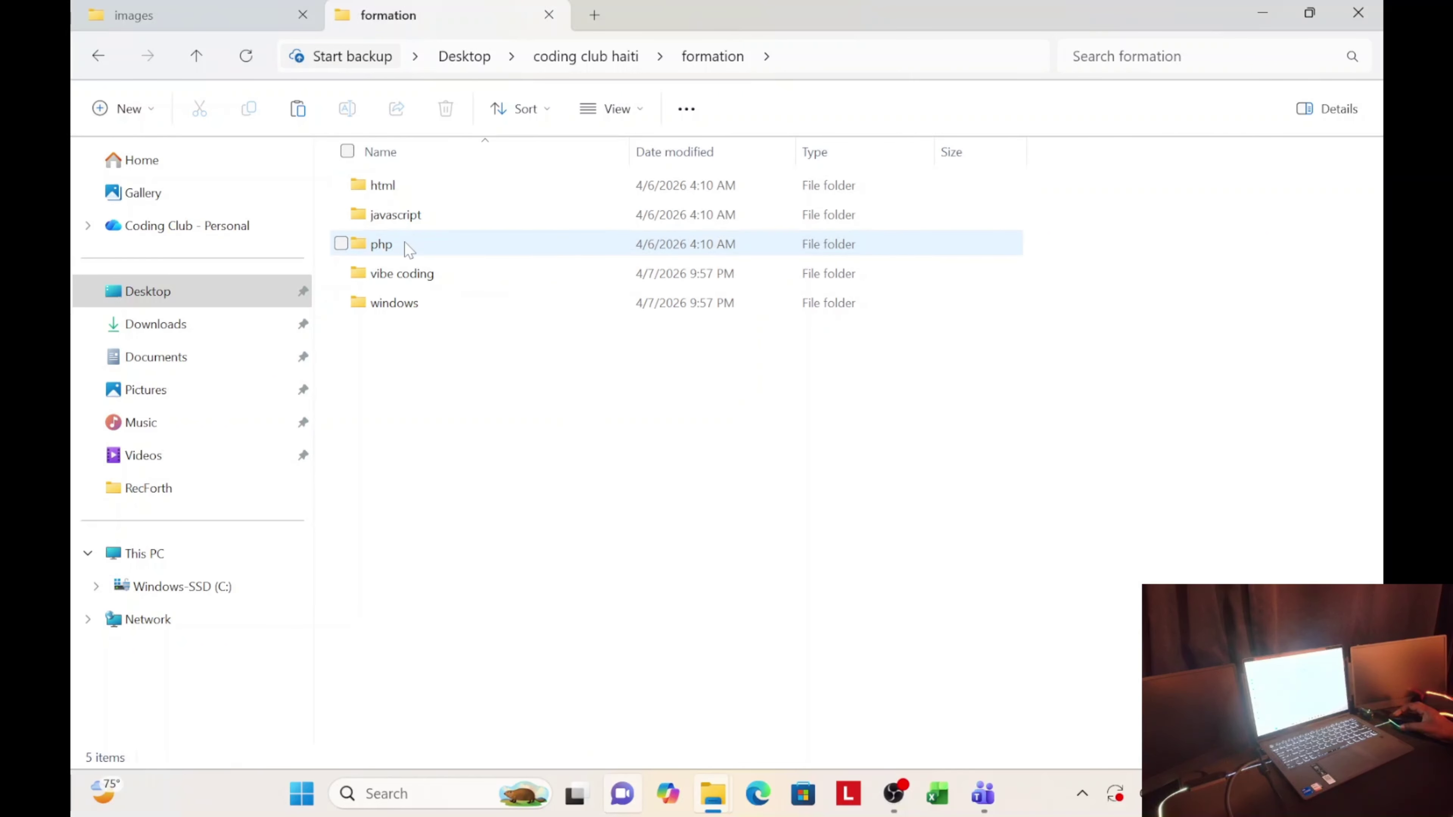
{"action": "double_click", "coordinate": [397, 222]}
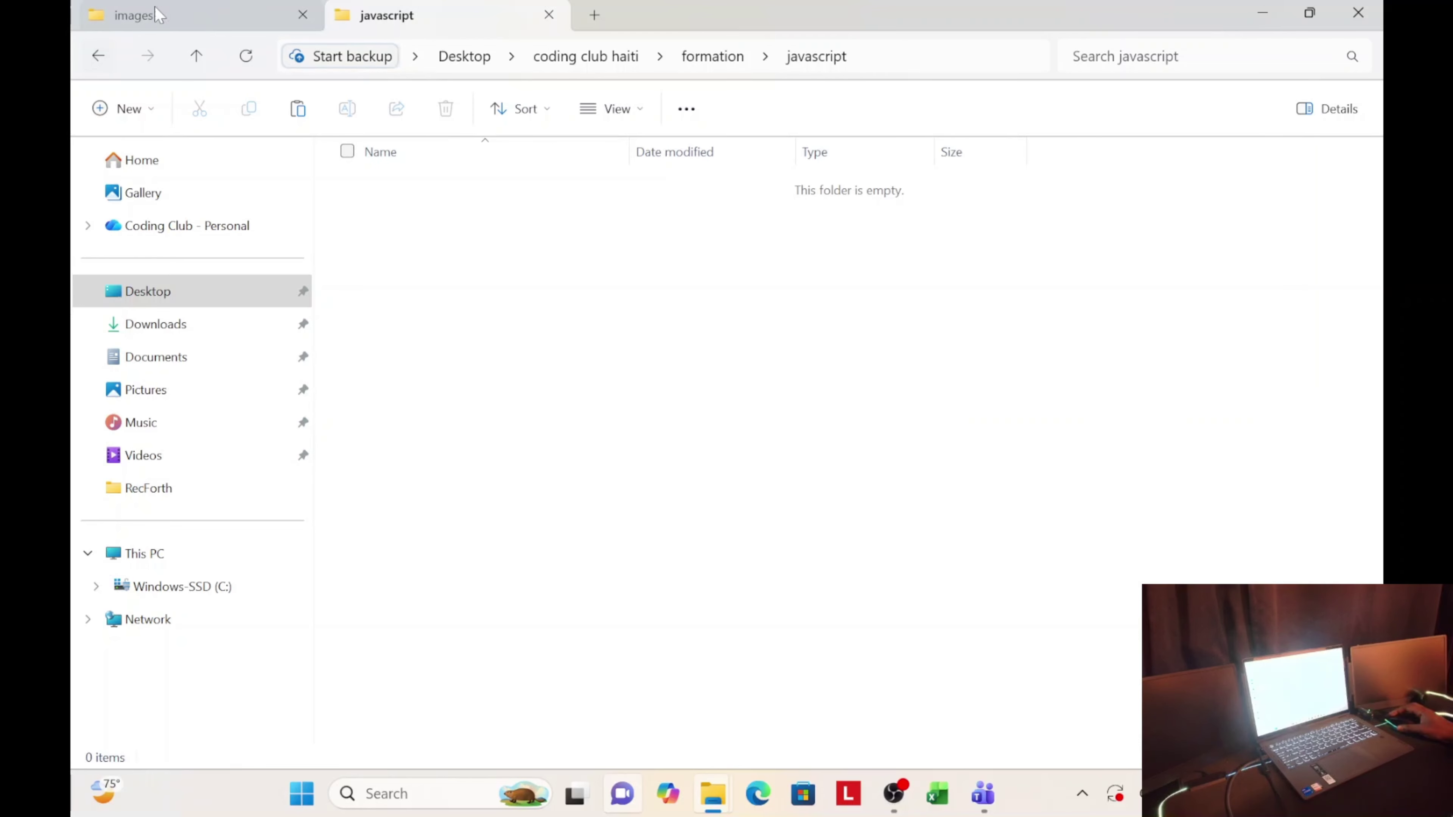
{"action": "key", "text": "ctrl+v"}
Step: Return to the images tab, go back to the formation folder, and reopen vibe coding
{"action": "left_click", "coordinate": [181, 20]}
{"action": "left_click", "coordinate": [100, 57]}
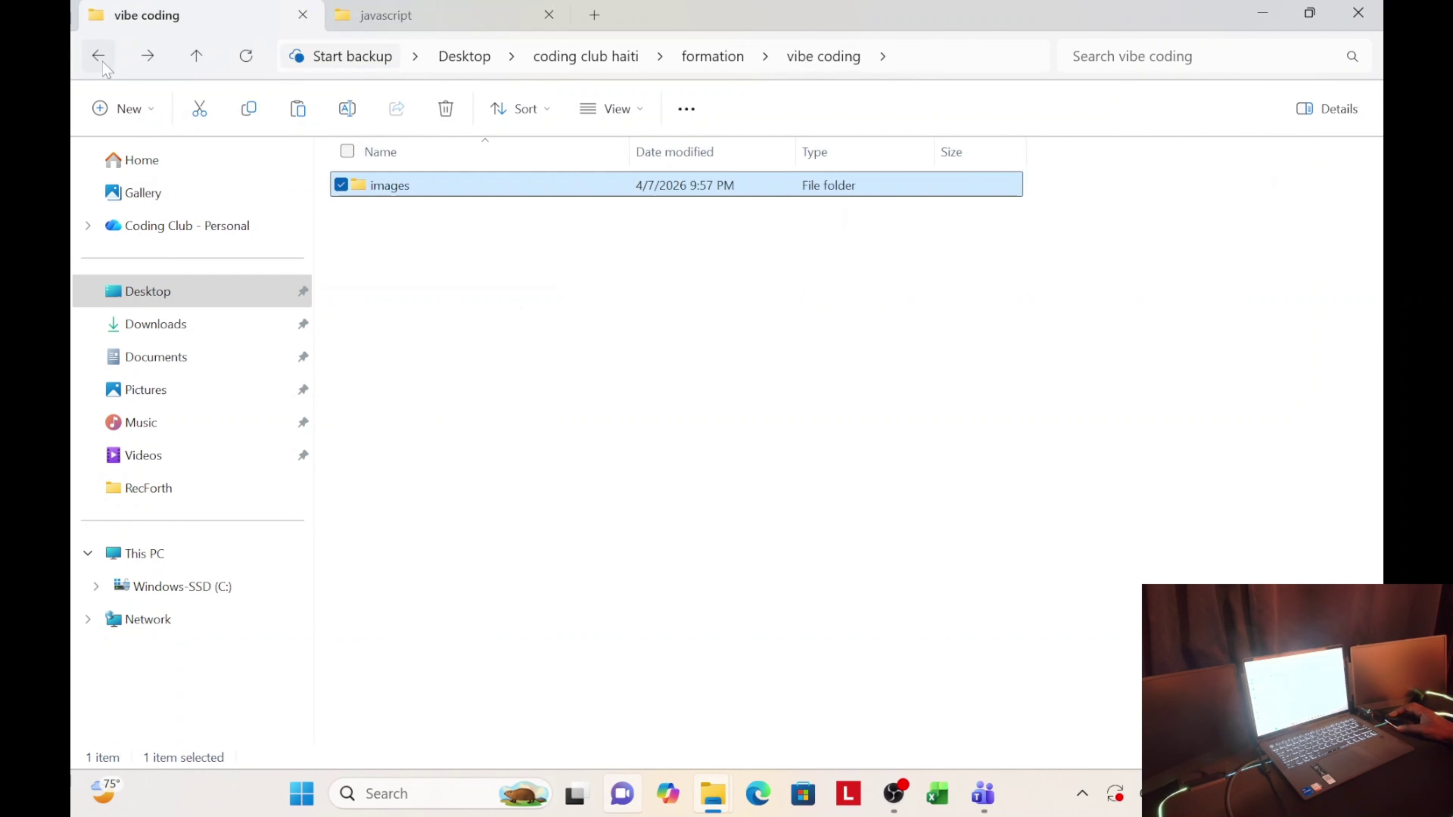
{"action": "left_click", "coordinate": [103, 61]}
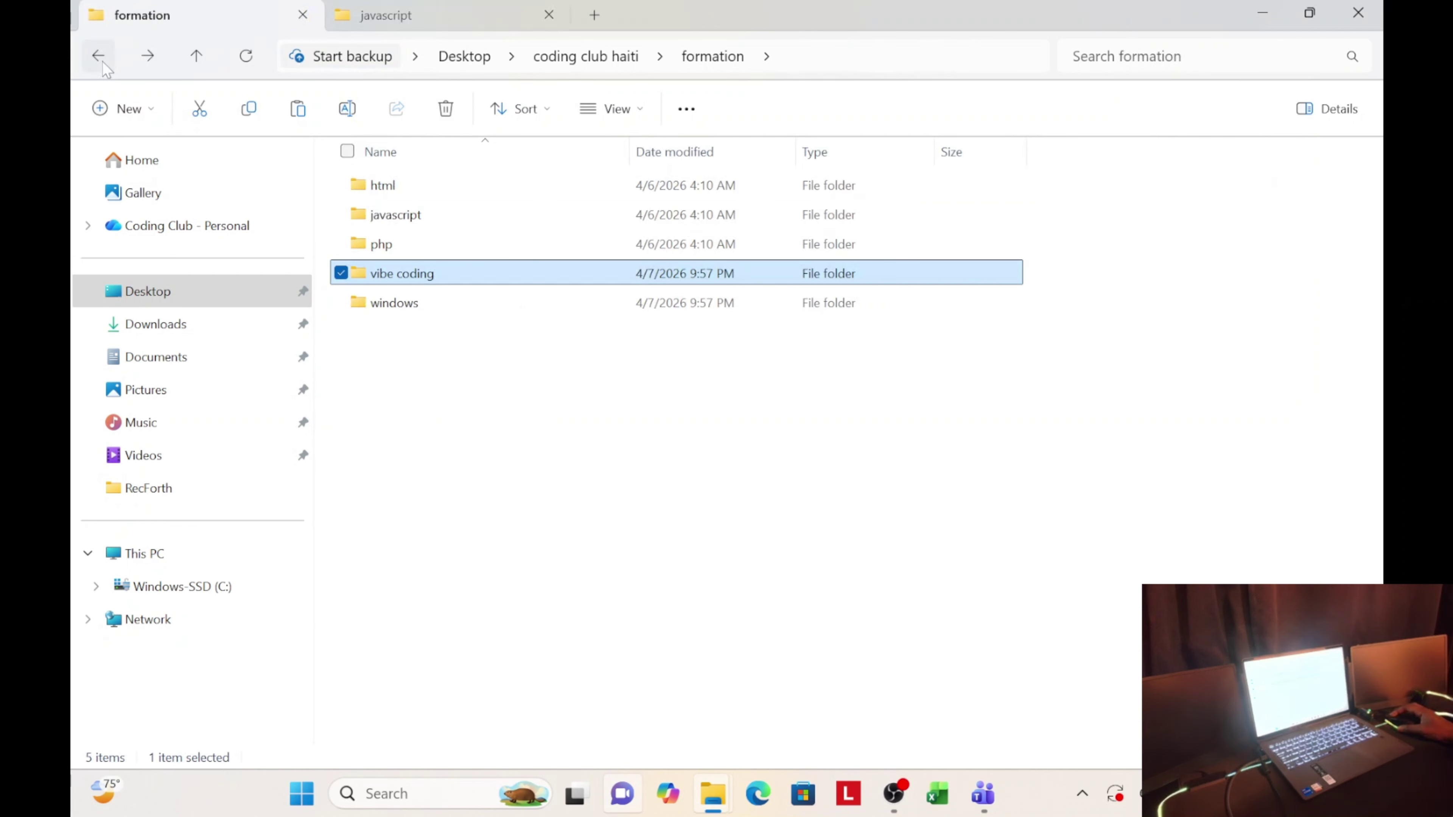
{"action": "double_click", "coordinate": [384, 265]}
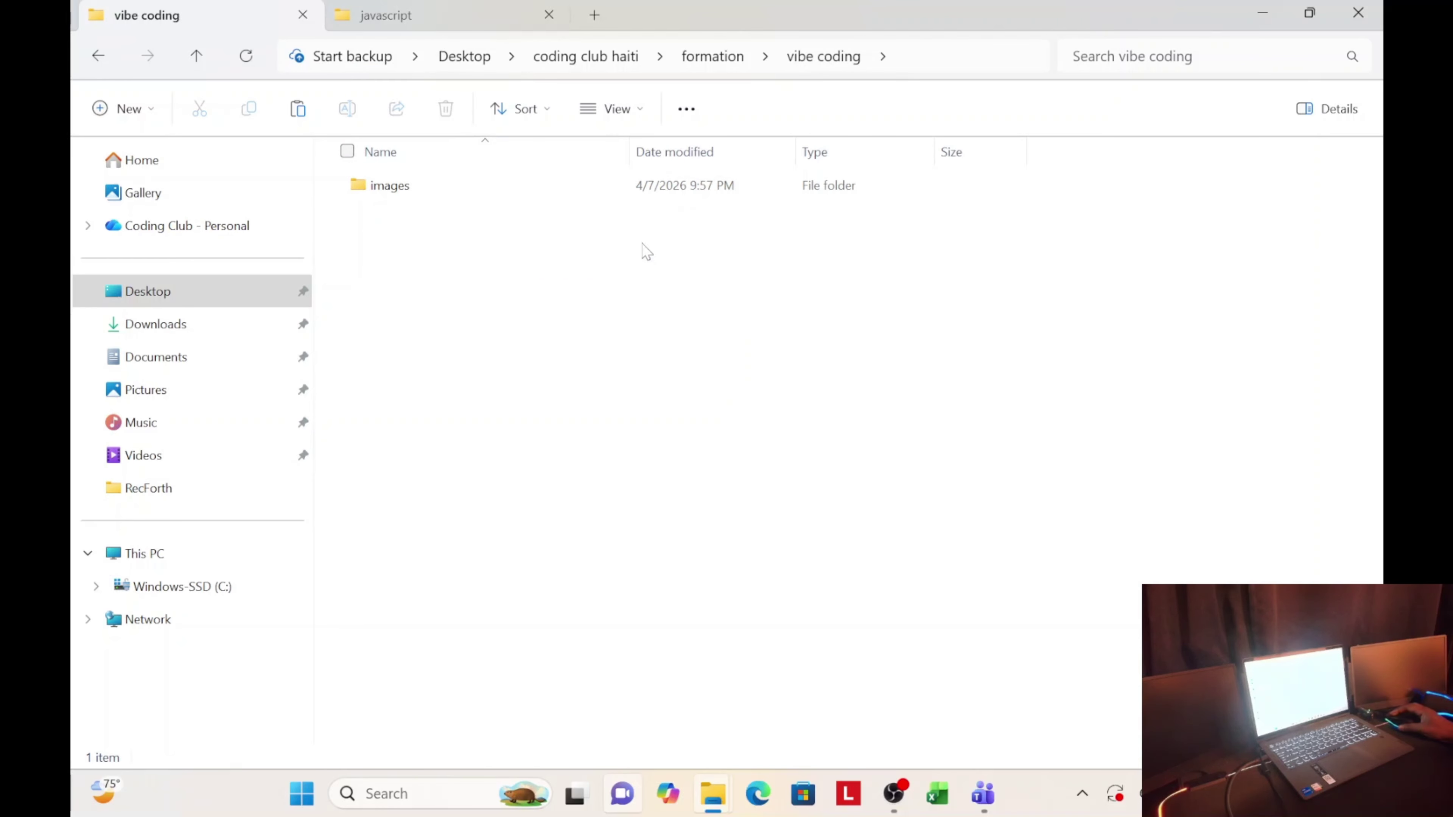
Step: Open a third tab and navigate to the php folder under Desktop, coding club haiti, formation
{"action": "left_click", "coordinate": [593, 16]}
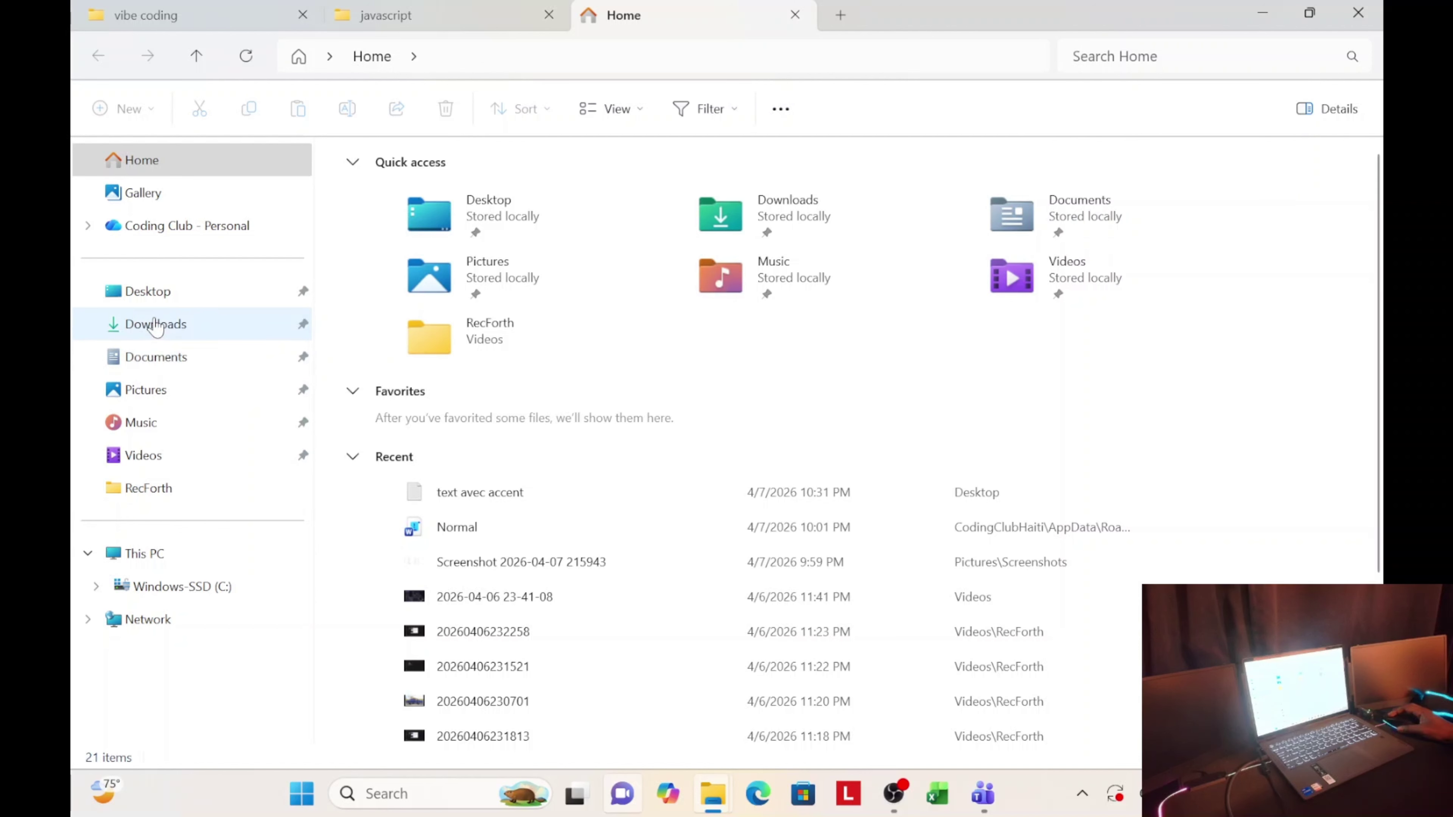
{"action": "left_click", "coordinate": [162, 294]}
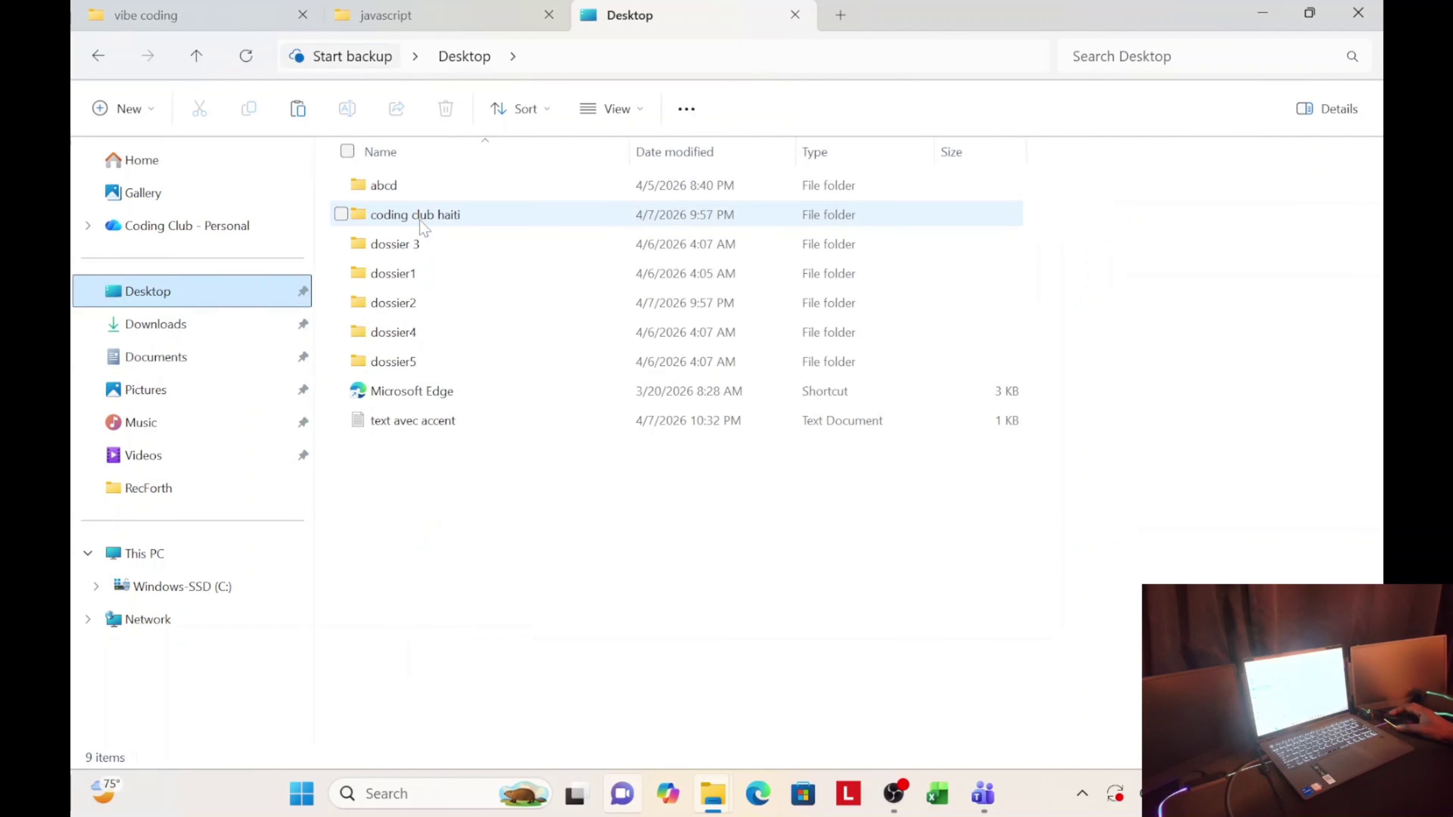
{"action": "double_click", "coordinate": [420, 220]}
{"action": "double_click", "coordinate": [402, 188]}
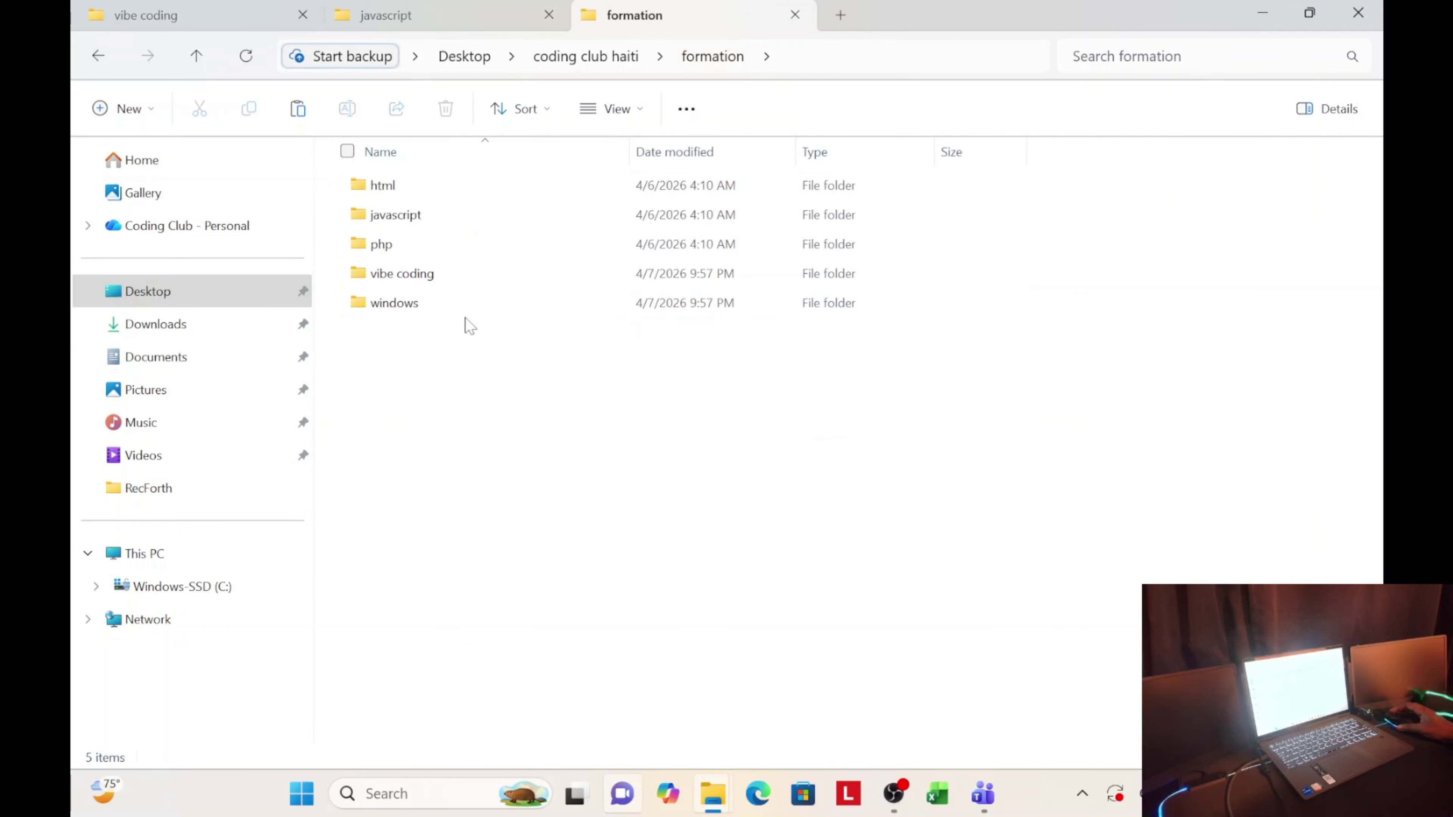
{"action": "double_click", "coordinate": [384, 246]}
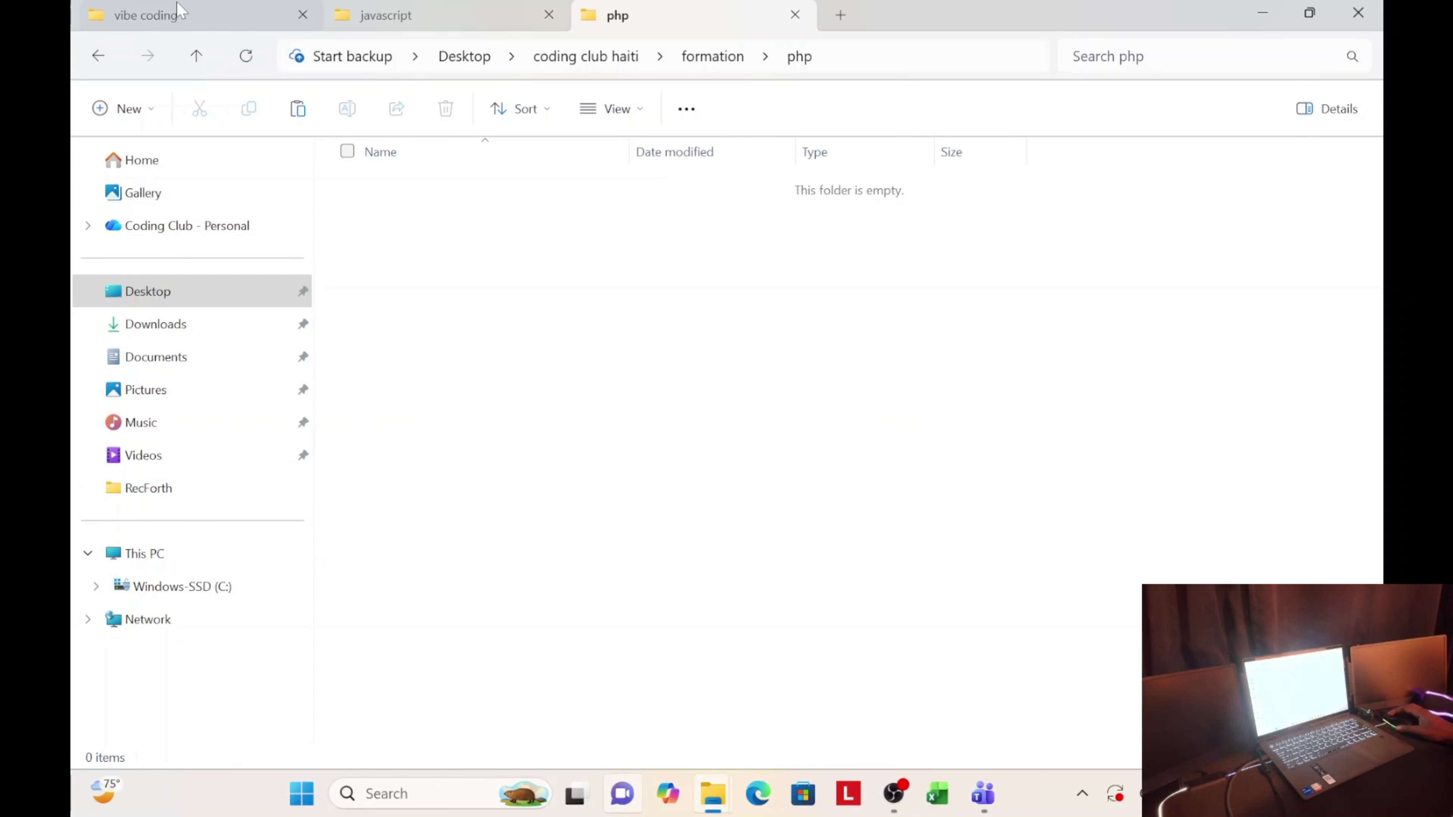
Step: Switch to the vibe coding tab, view its images folder, and return to vibe coding
{"action": "left_click", "coordinate": [176, 14]}
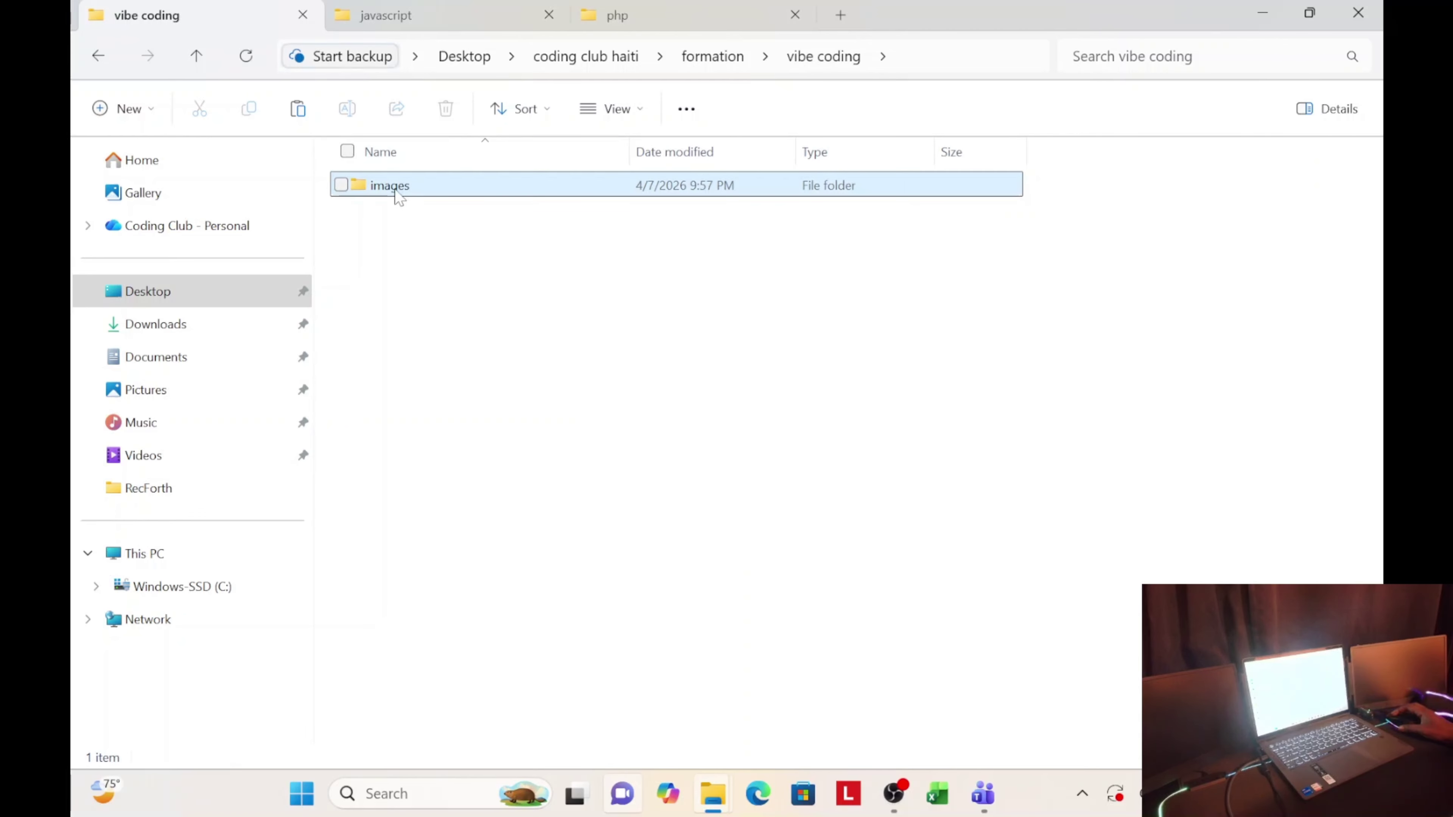
{"action": "double_click", "coordinate": [384, 187]}
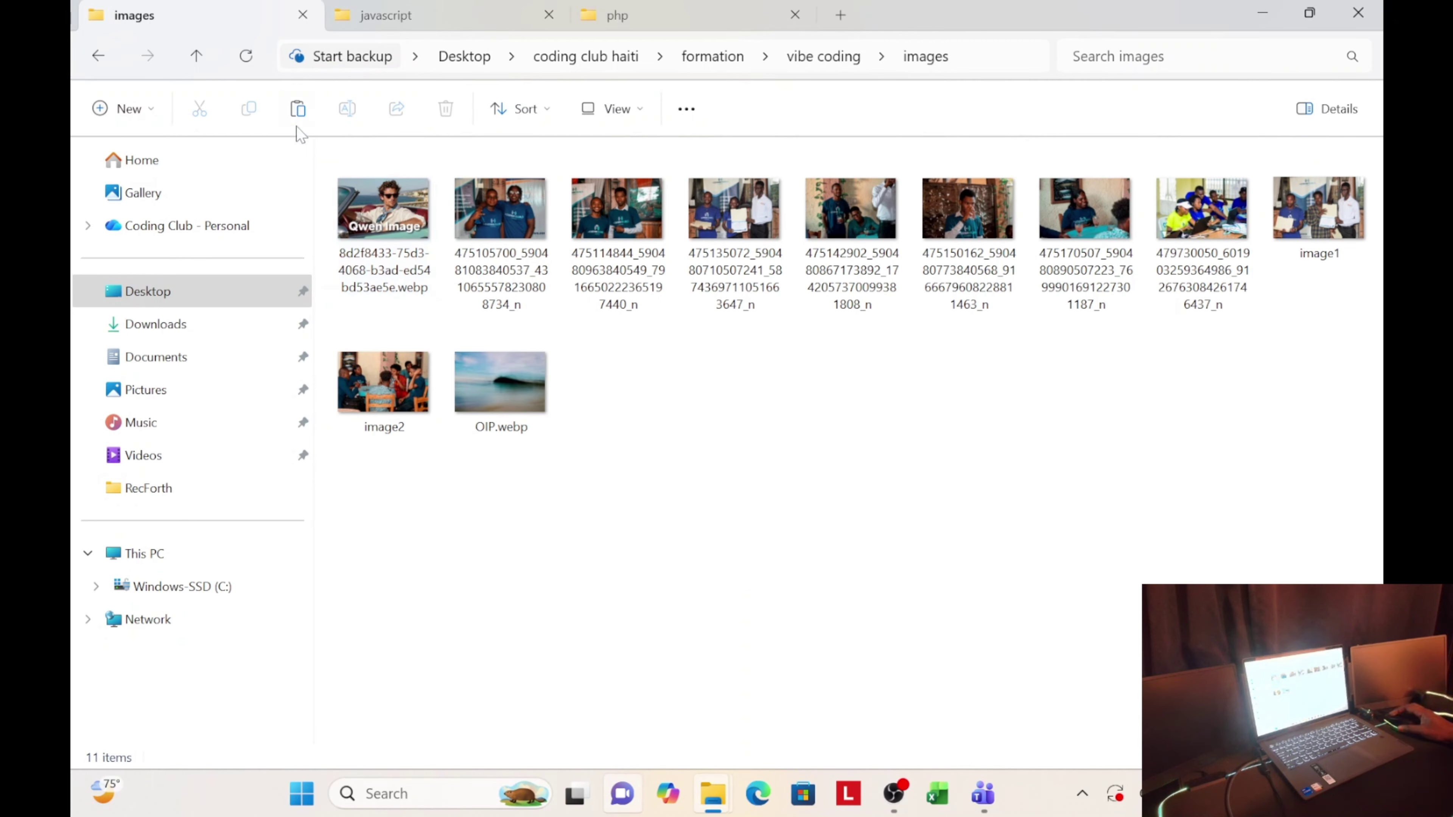
{"action": "left_click", "coordinate": [204, 56]}
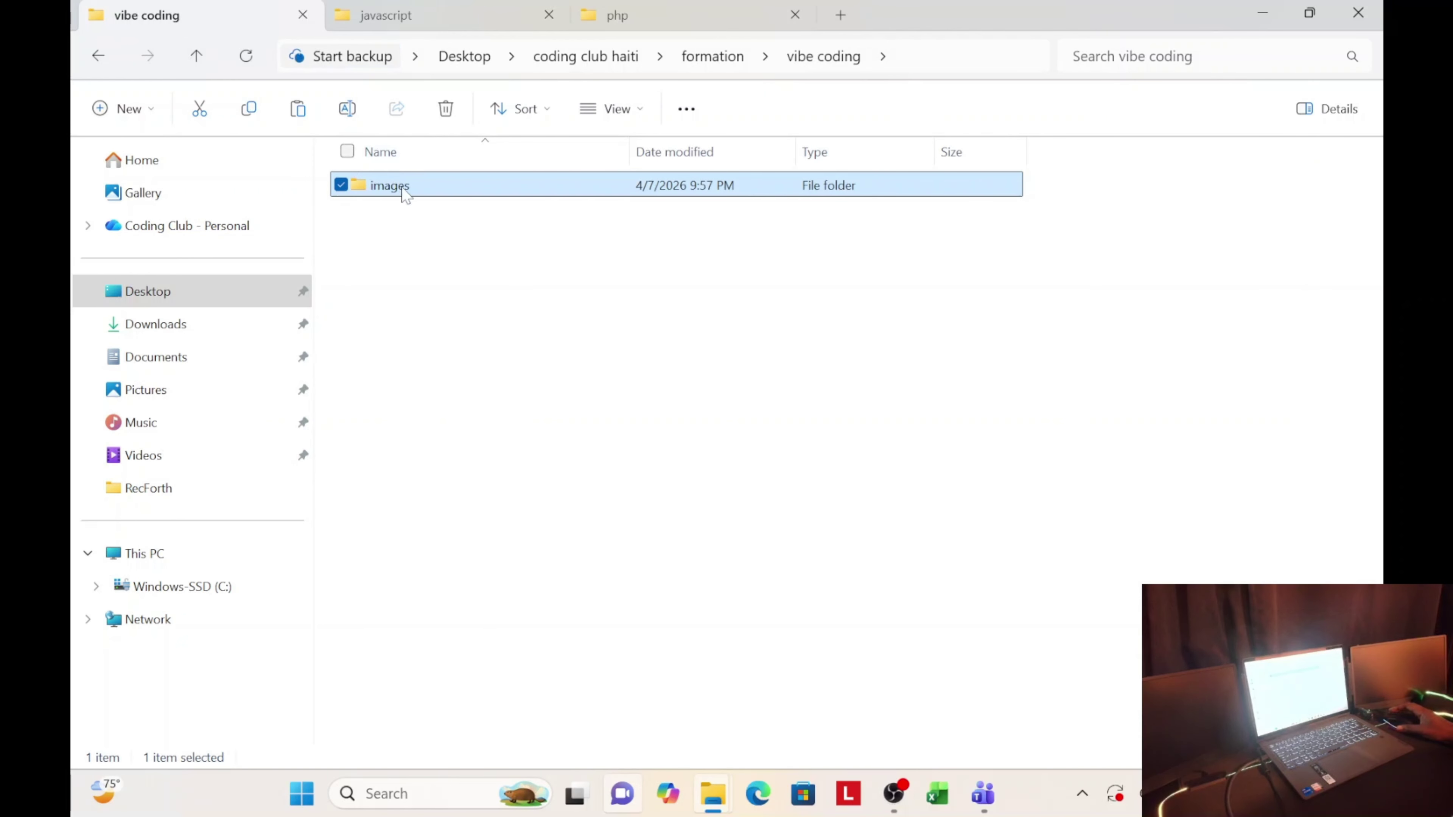
Step: Copy the images folder from vibe coding and paste it into the javascript folder in the second tab
{"action": "right_click", "coordinate": [382, 189]}
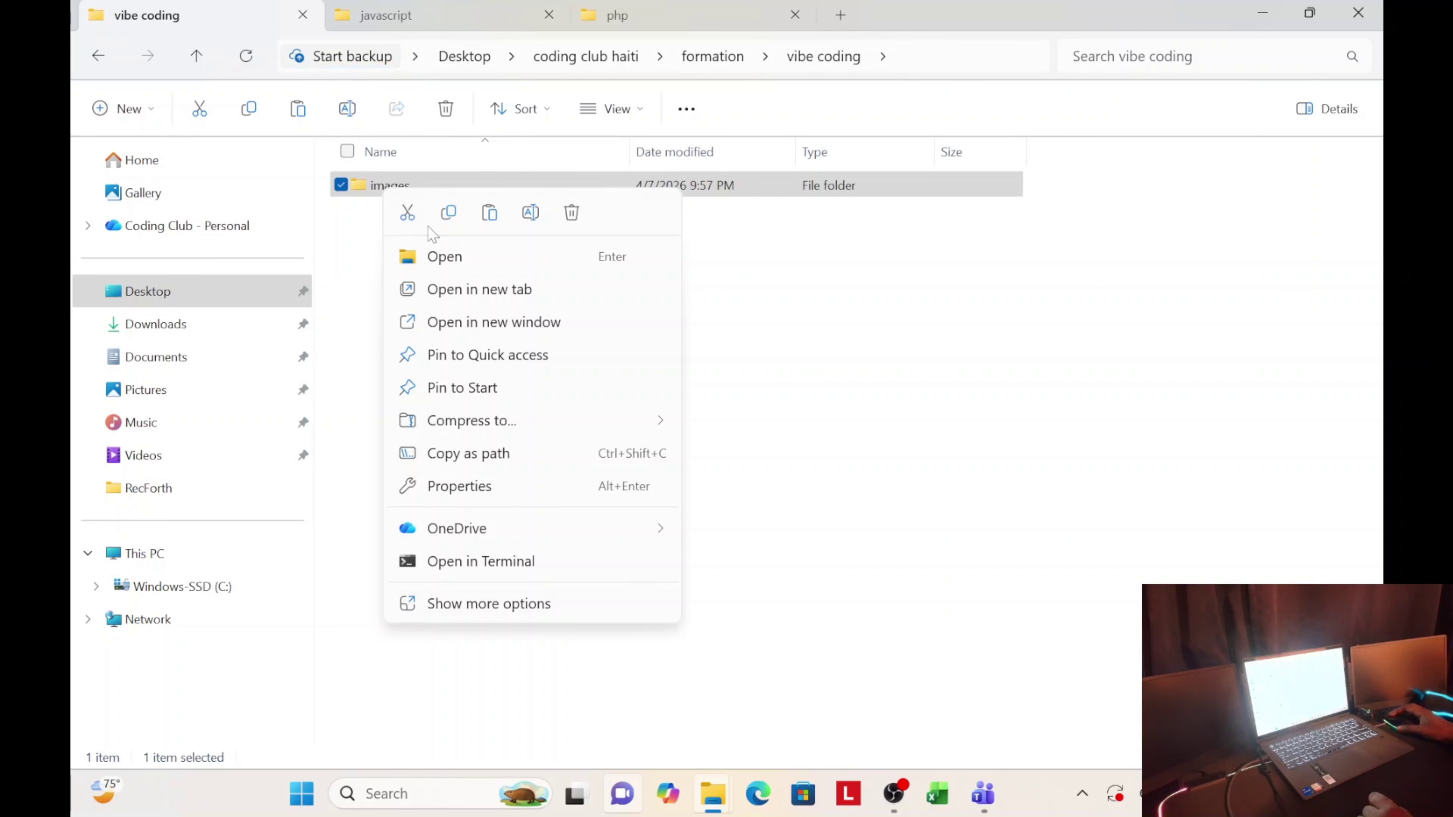
{"action": "left_click", "coordinate": [449, 214]}
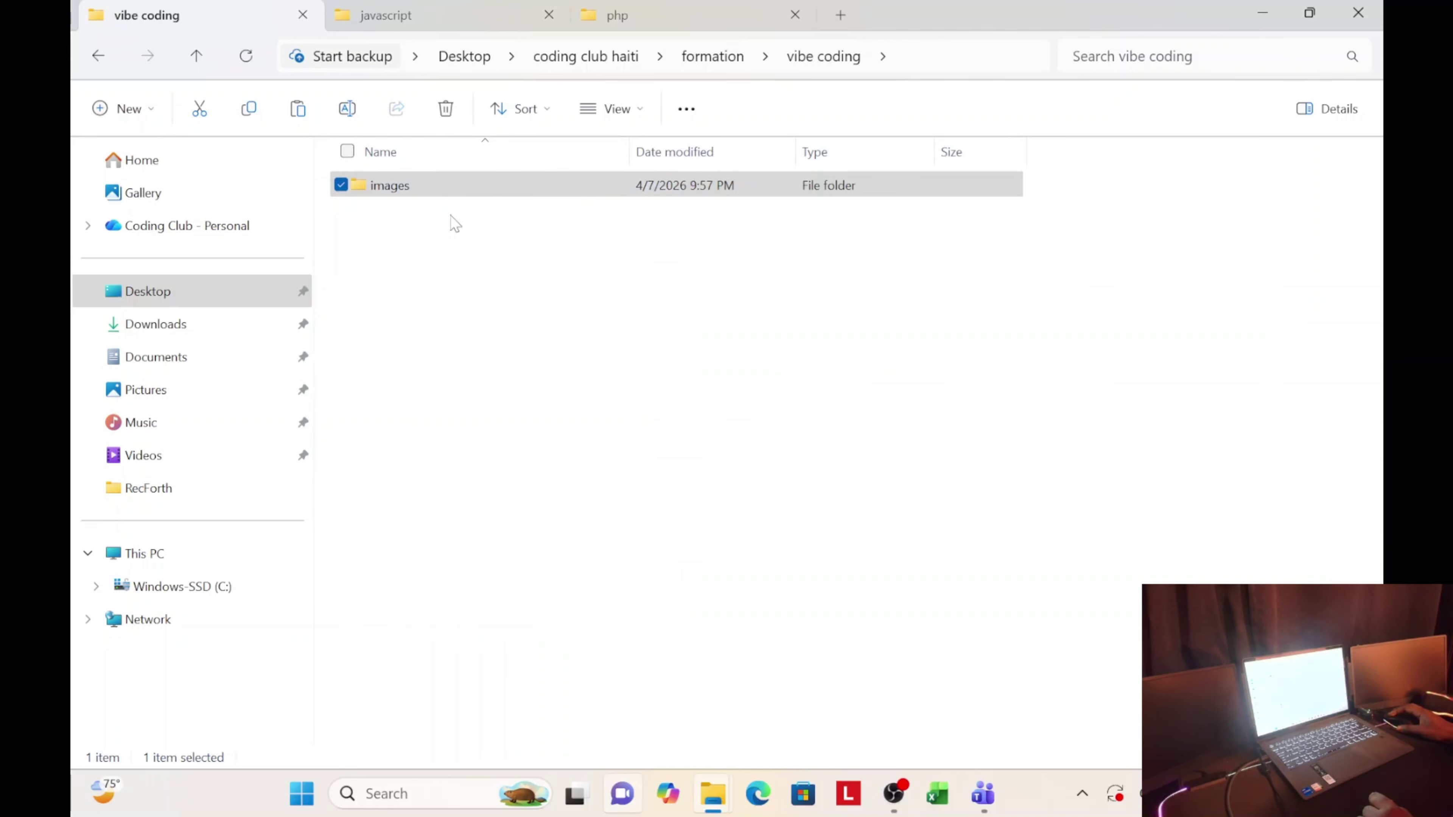
{"action": "left_click", "coordinate": [401, 16]}
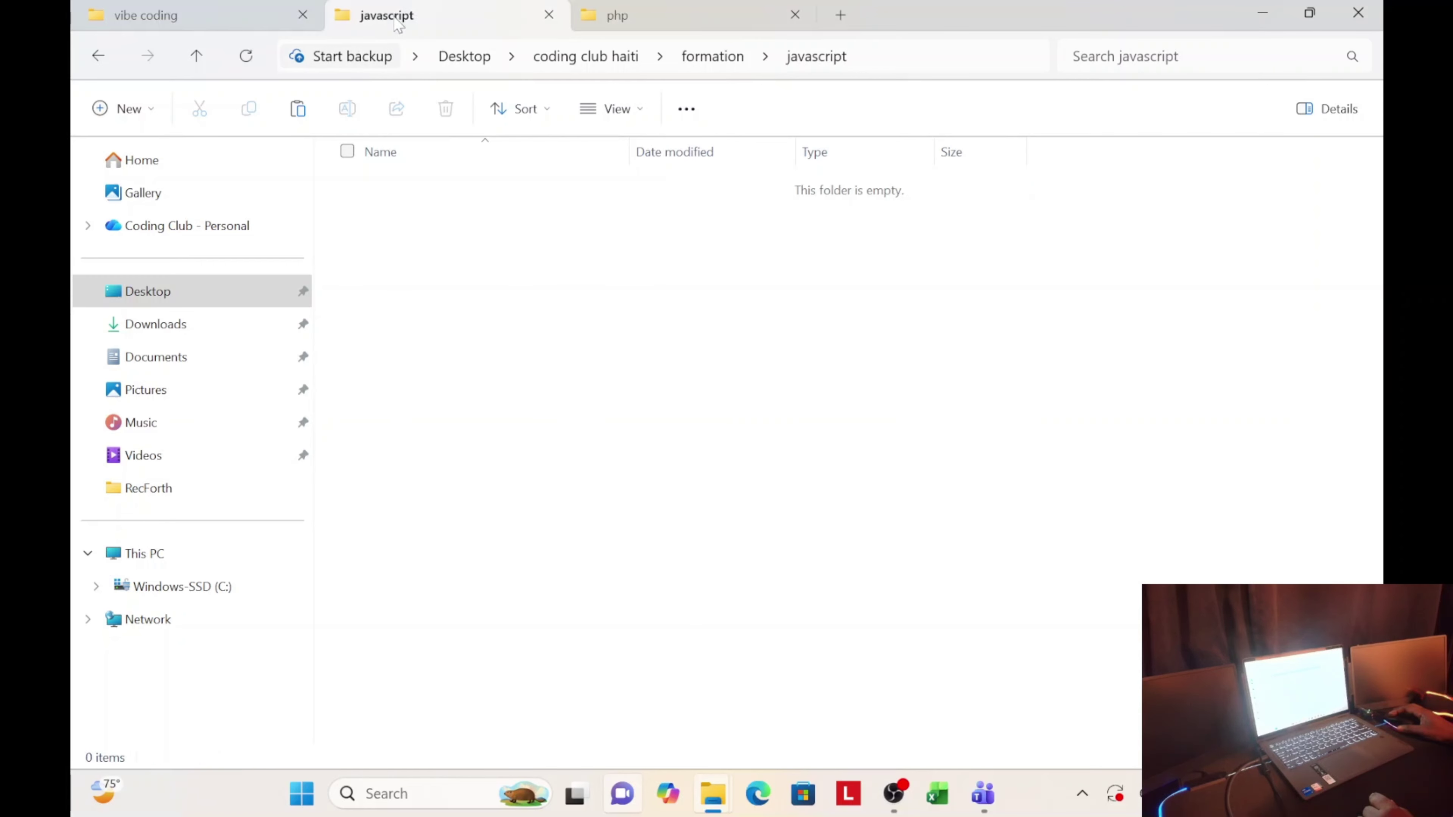
{"action": "right_click", "coordinate": [533, 303]}
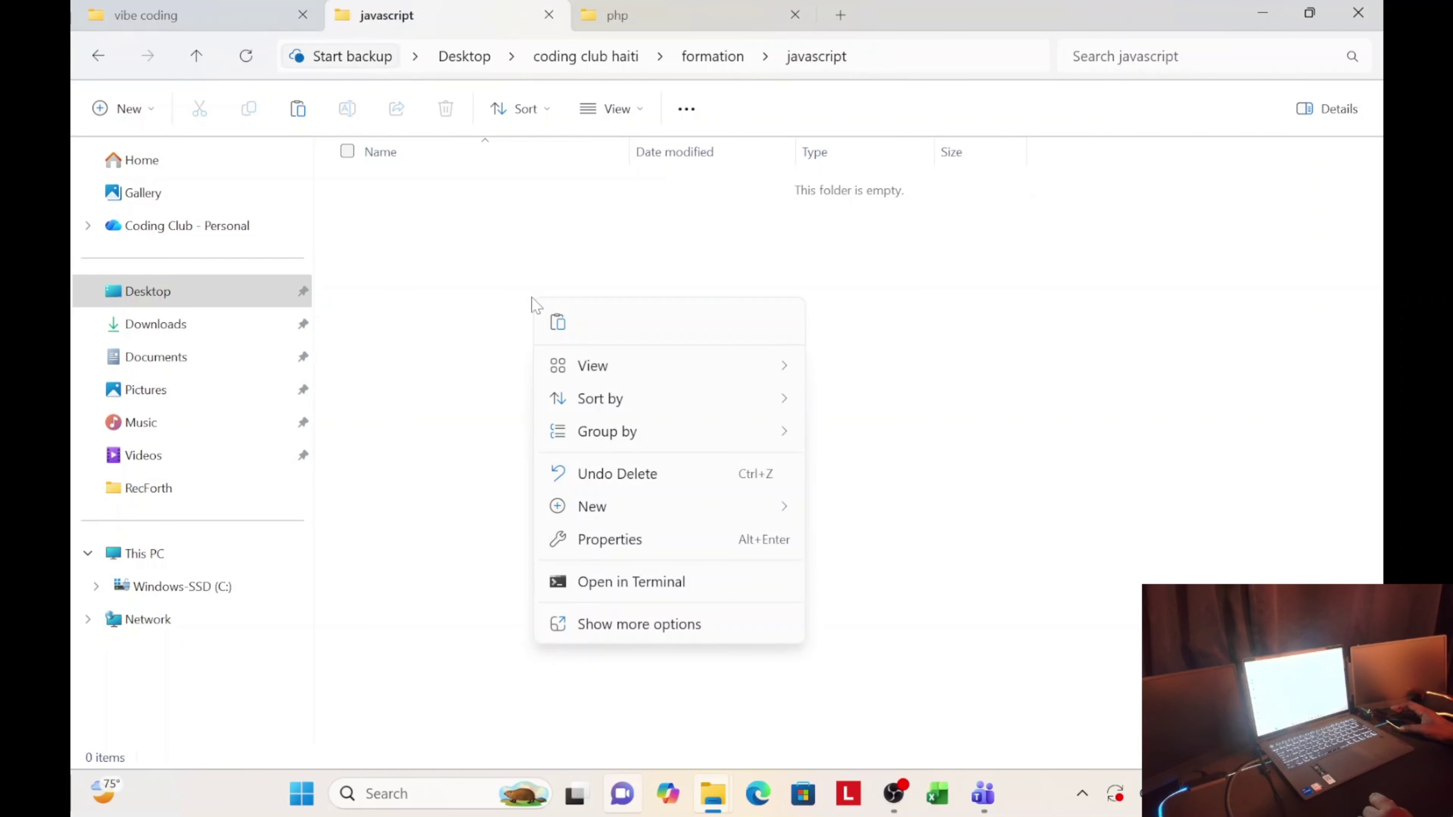
{"action": "left_click", "coordinate": [557, 324]}
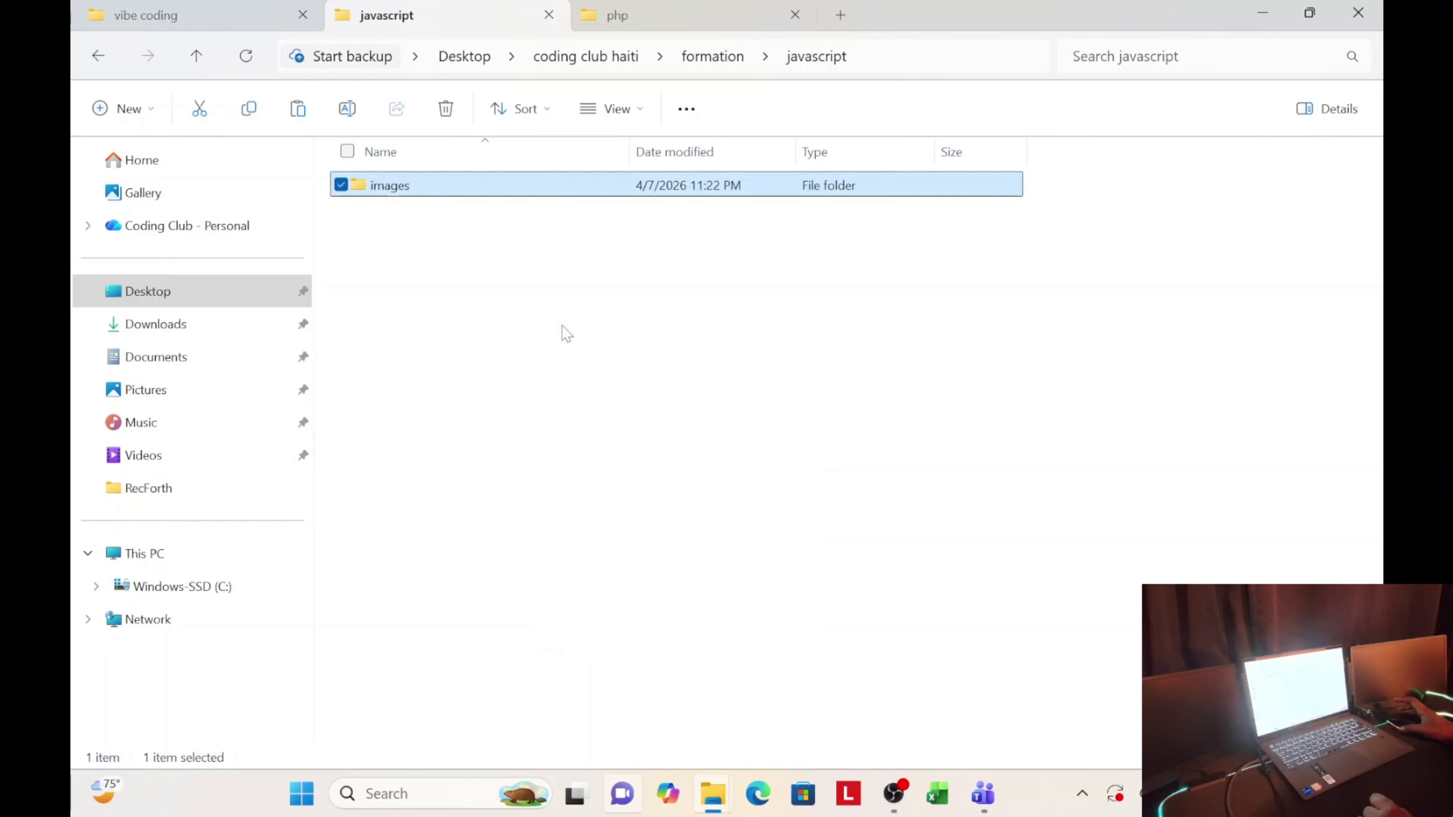
{"action": "left_click", "coordinate": [561, 325]}
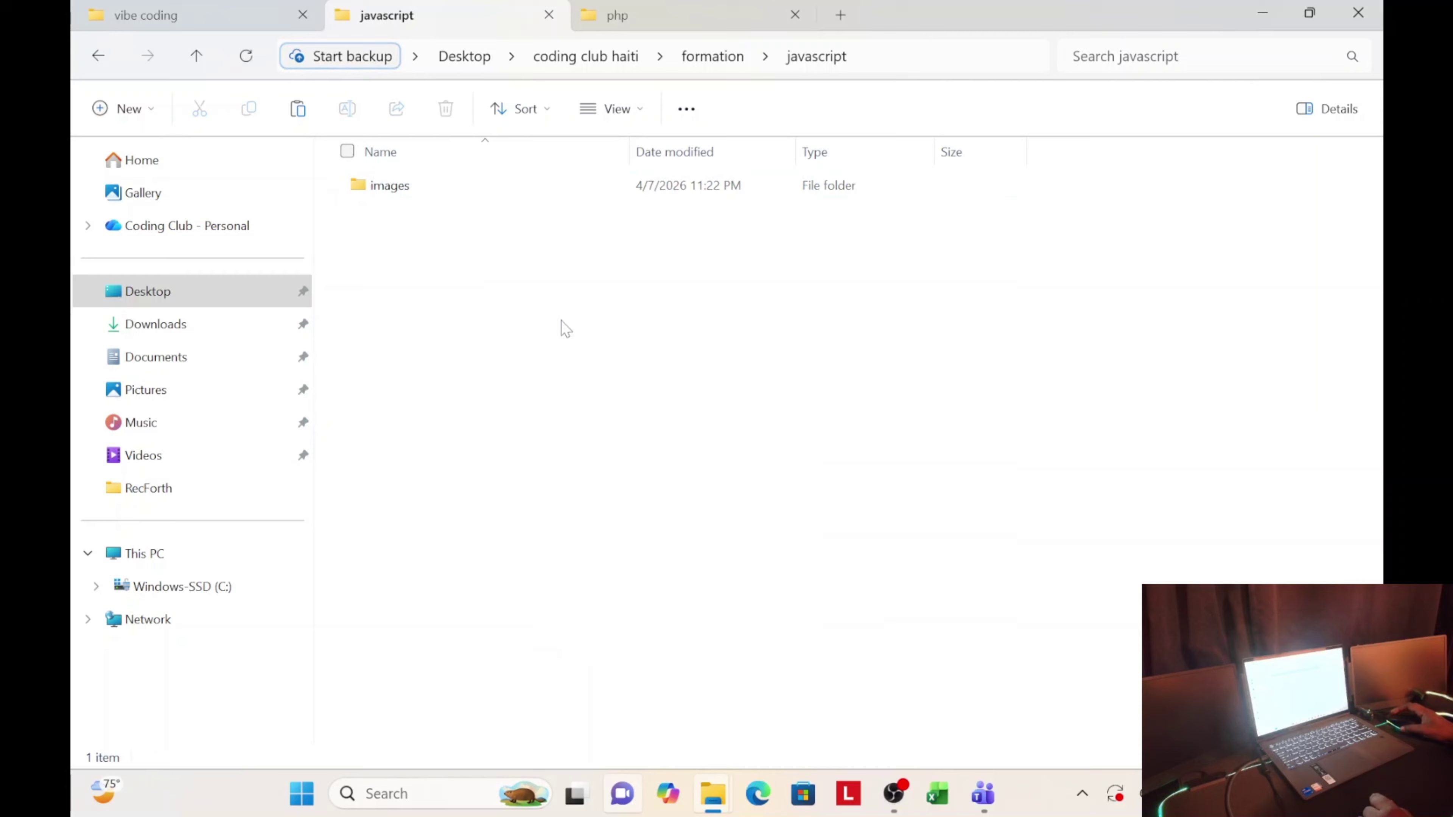
Step: Paste the copied images folder into the php folder in the third tab
{"action": "left_click", "coordinate": [618, 15]}
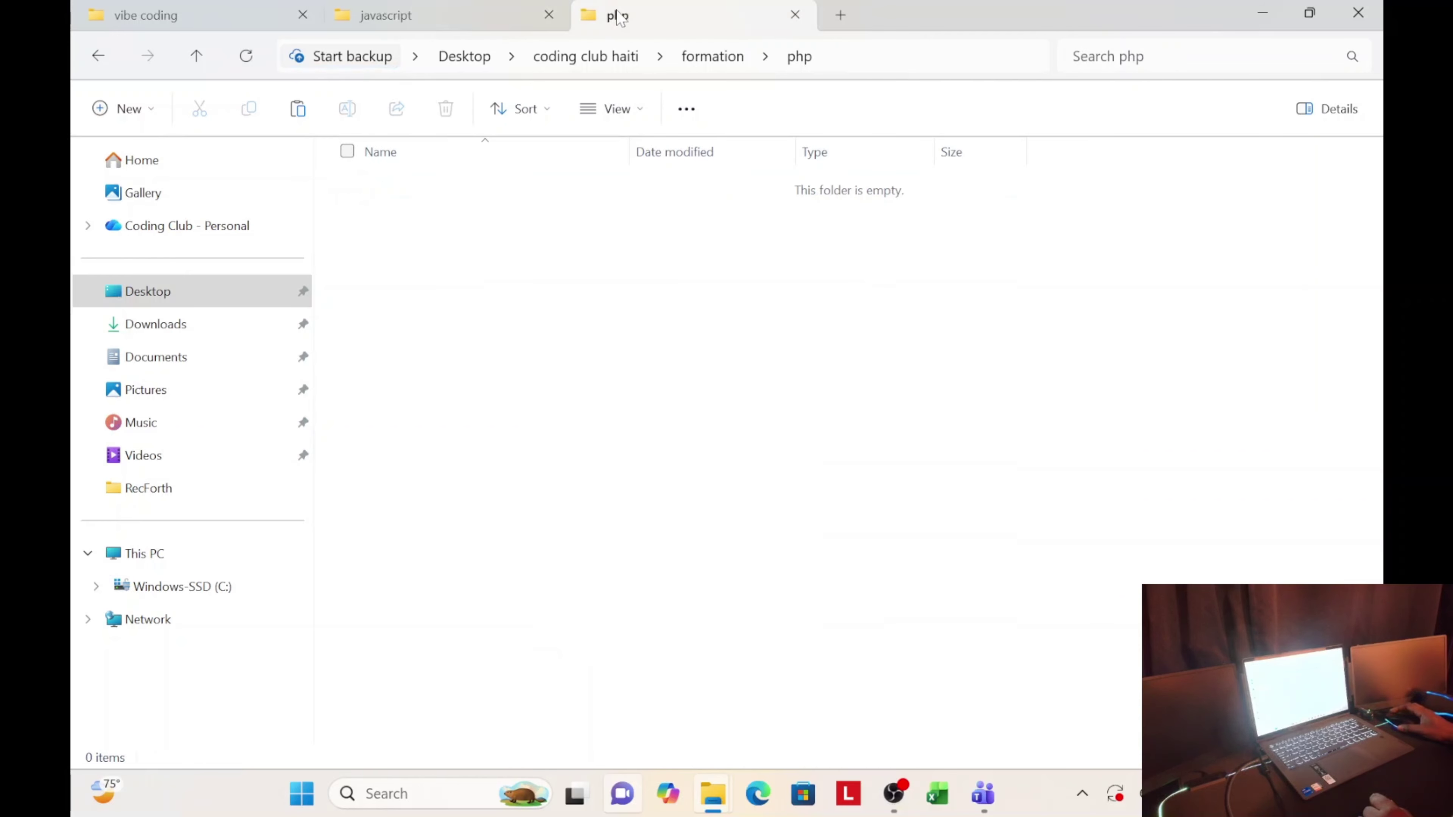
{"action": "right_click", "coordinate": [552, 291]}
{"action": "left_click", "coordinate": [577, 304]}
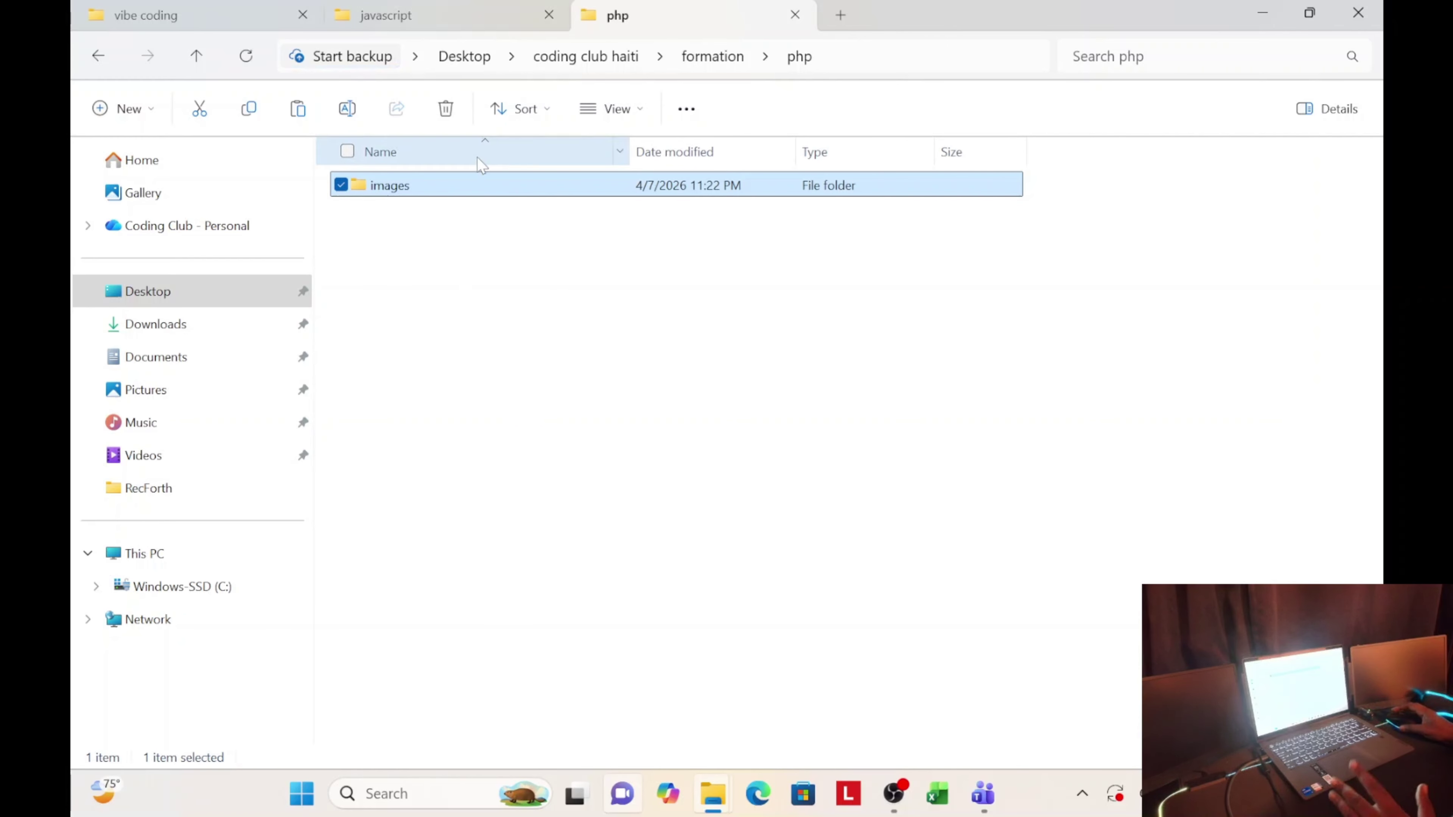
Step: Close the php and javascript tabs, and deselect the images folder in vibe coding
{"action": "left_click", "coordinate": [787, 17]}
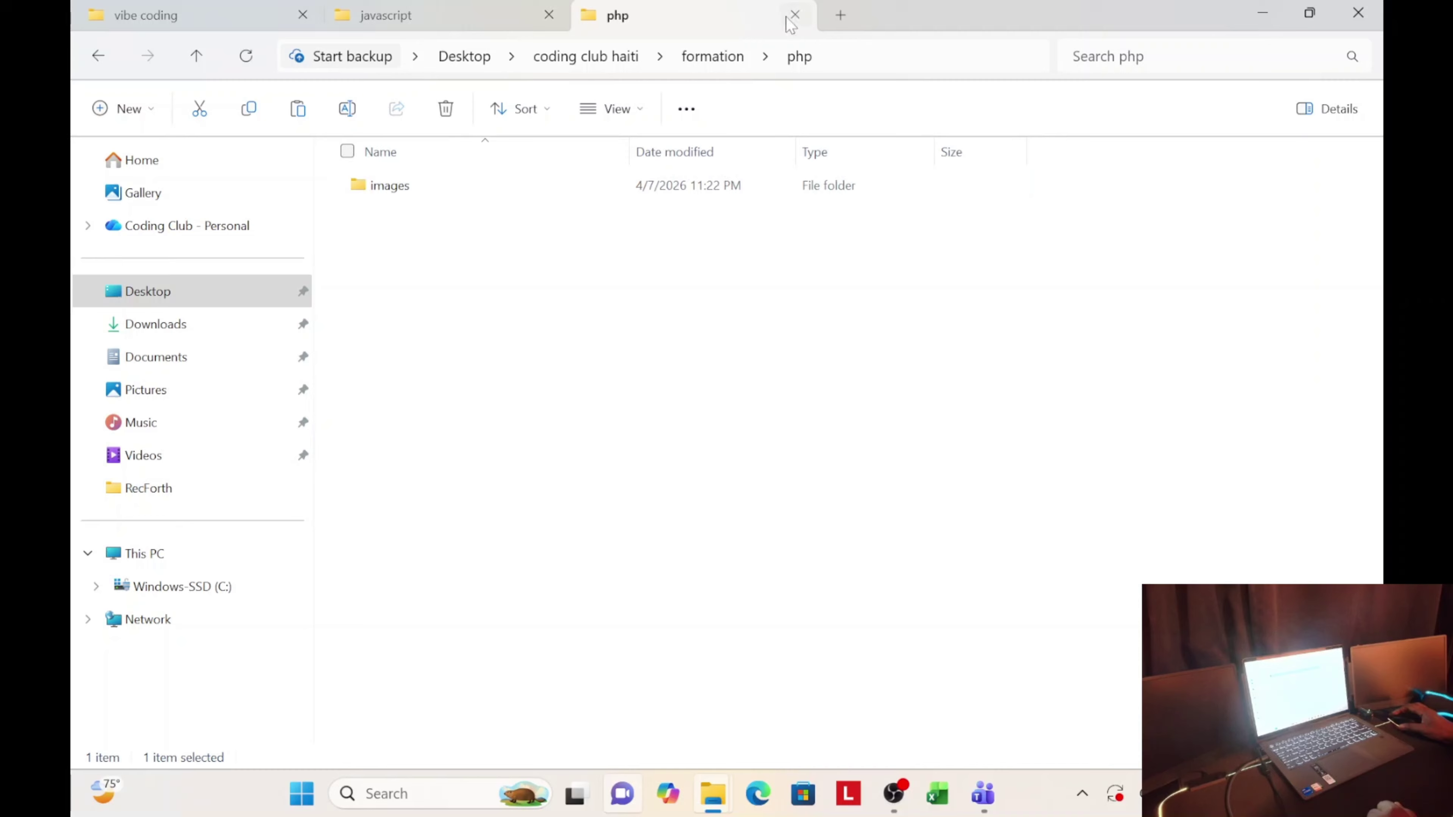
{"action": "left_click", "coordinate": [550, 17]}
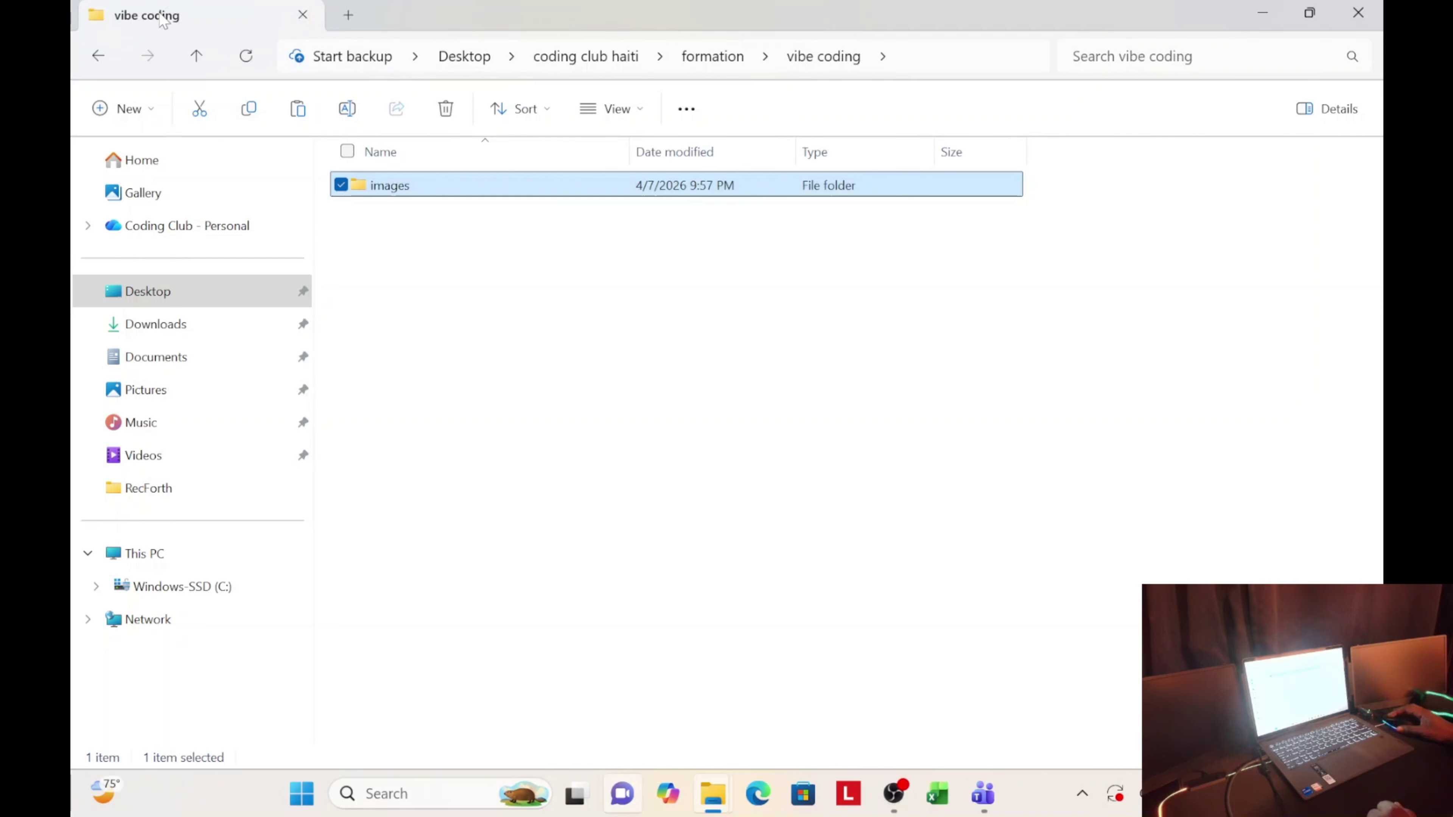
{"action": "left_click", "coordinate": [414, 243]}
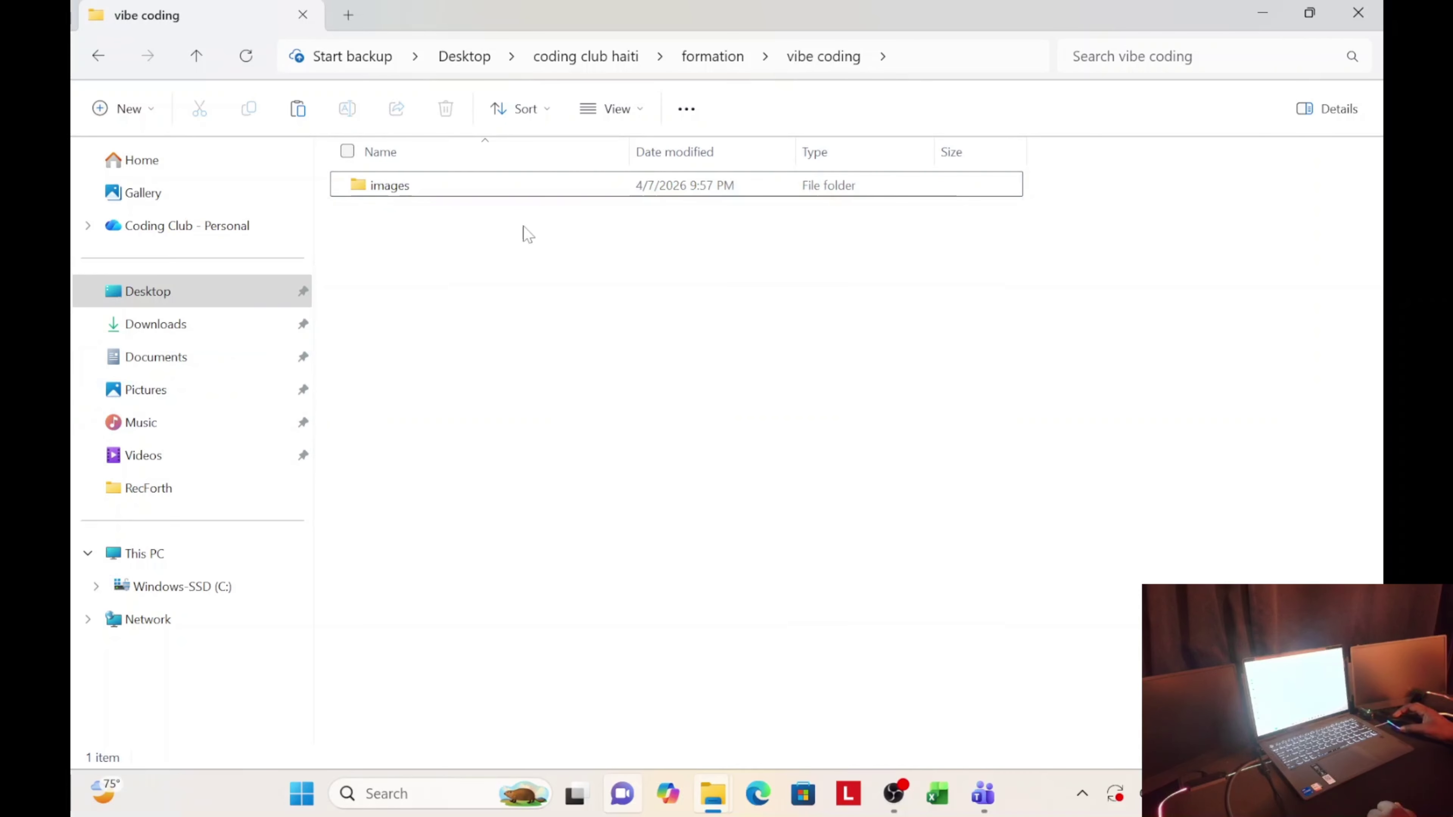
Step: Copy the images folder in vibe coding again and go back to the formation folder
{"action": "left_click", "coordinate": [406, 188]}
{"action": "right_click", "coordinate": [407, 191]}
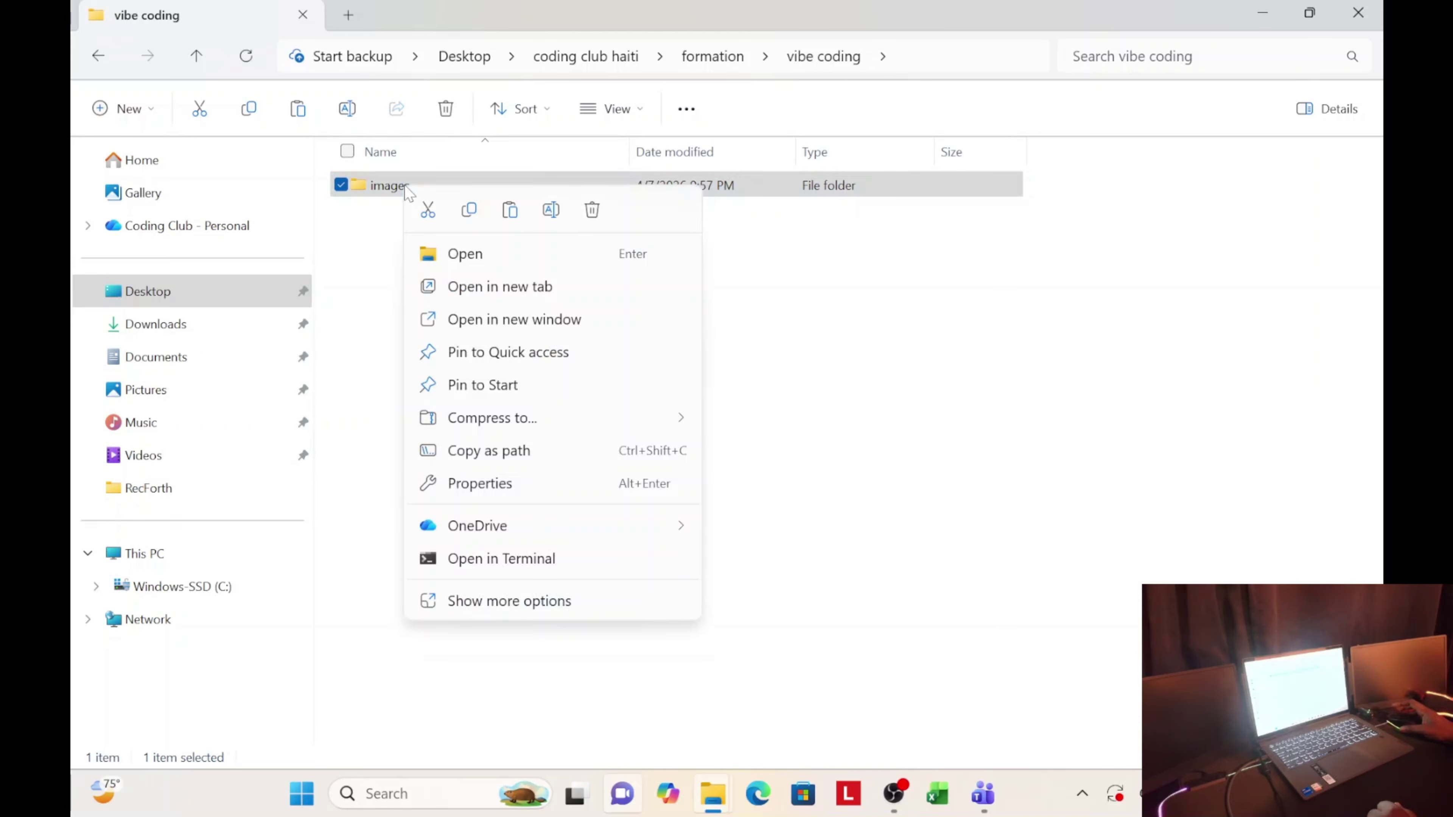
{"action": "left_click", "coordinate": [469, 211]}
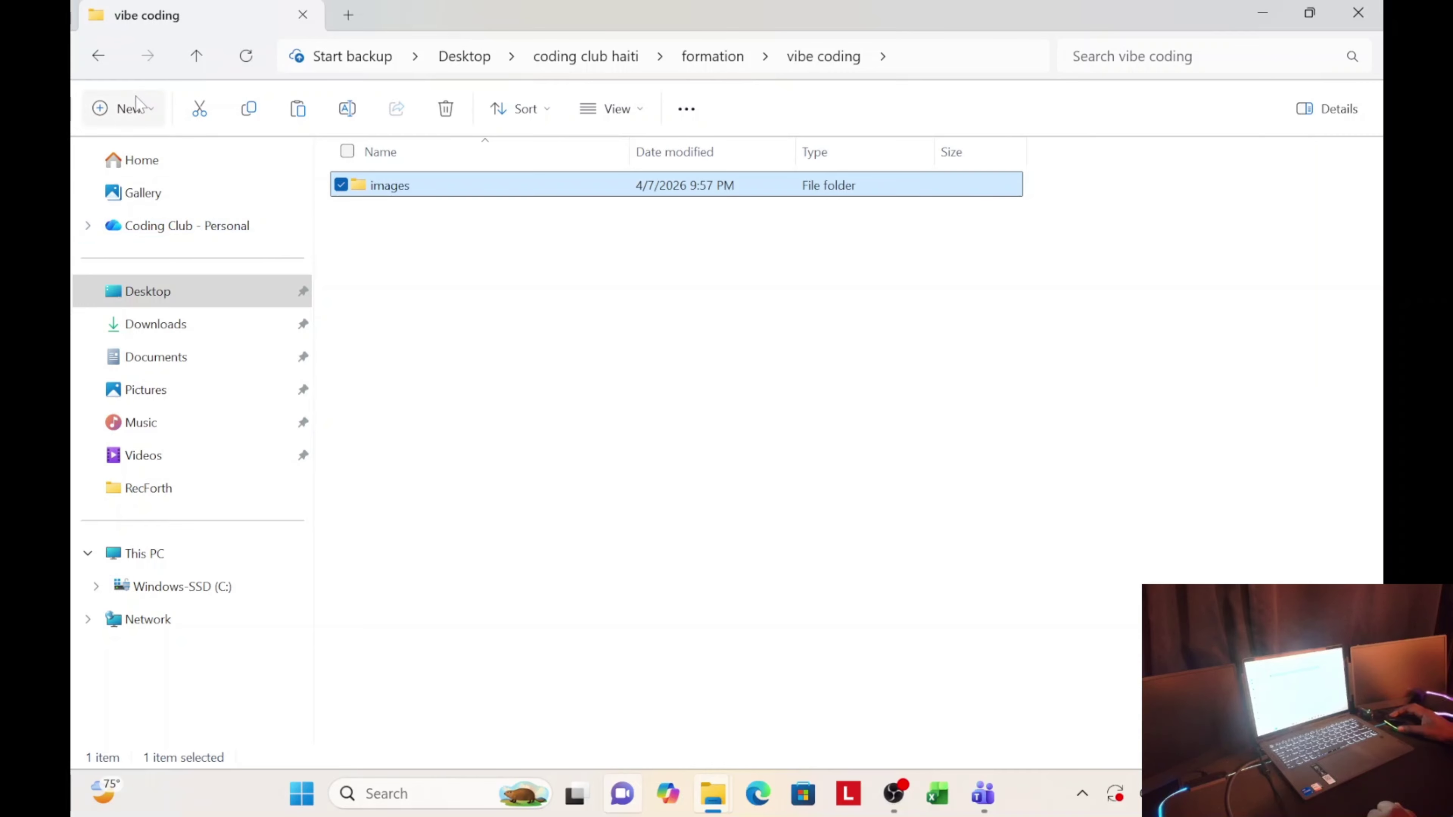
{"action": "key", "text": "Return"}
{"action": "left_click", "coordinate": [98, 56]}
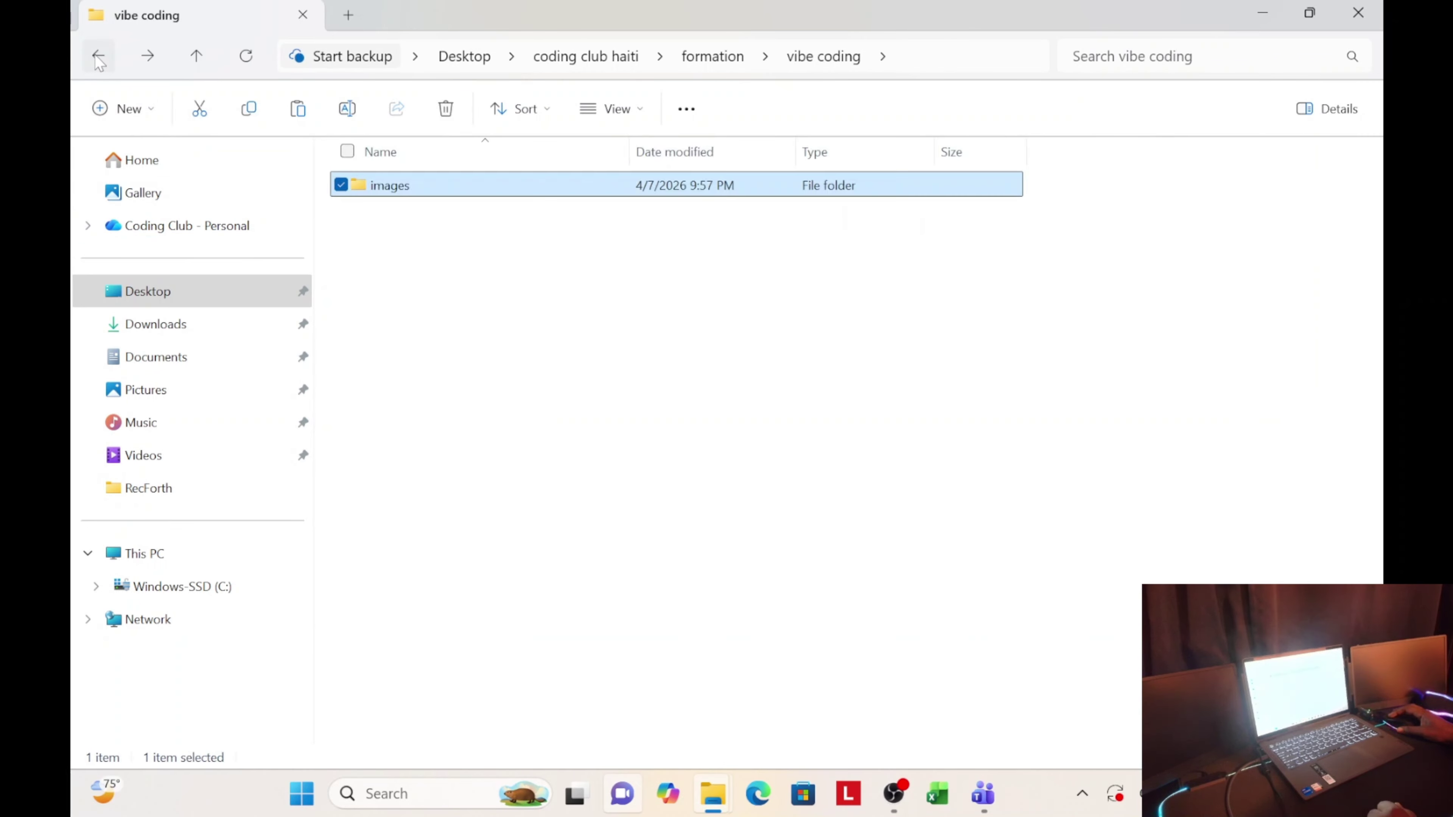
{"action": "left_click", "coordinate": [98, 56]}
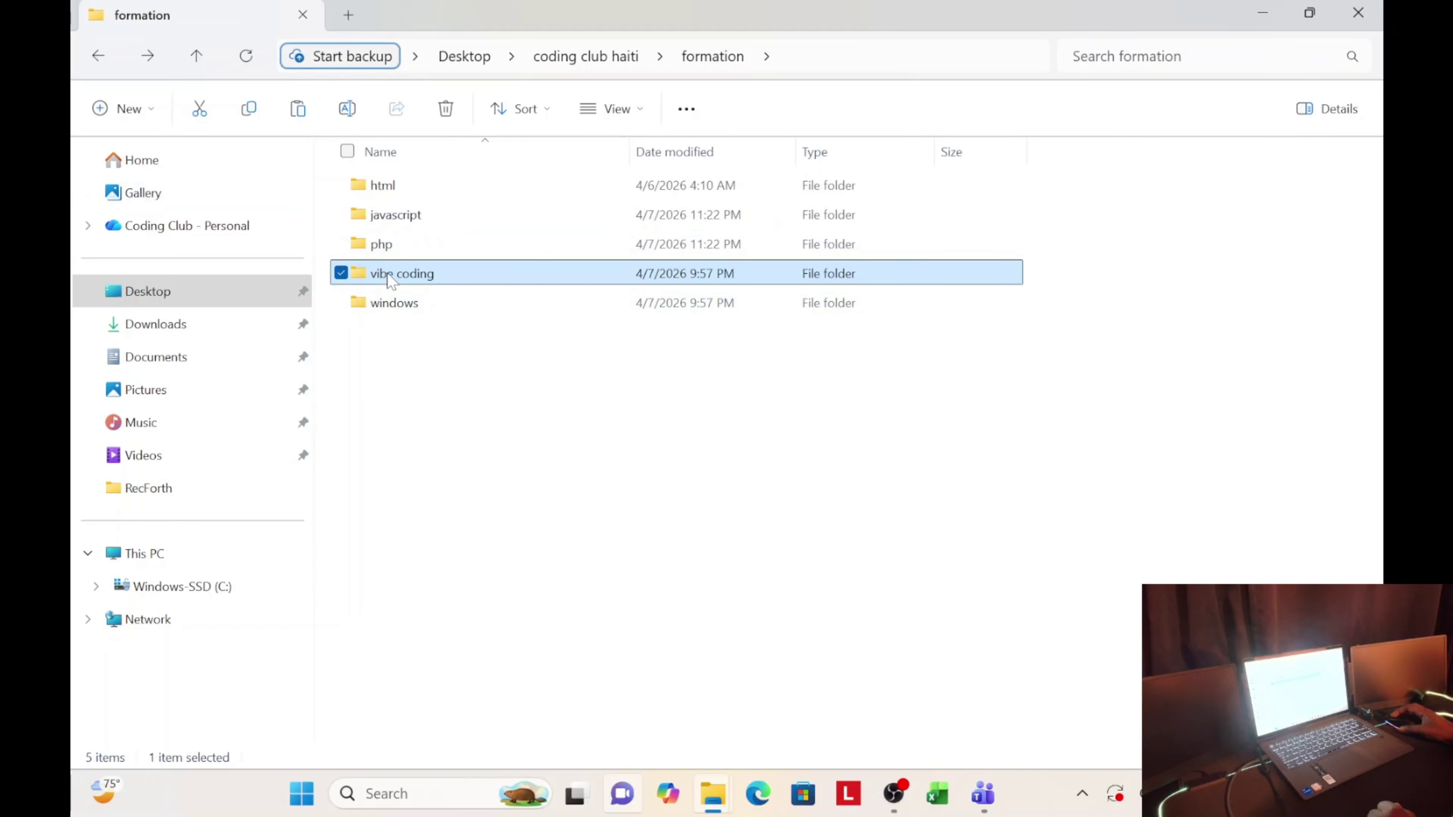
Step: Check the contents of the php and javascript folders, going back to formation after each one
{"action": "double_click", "coordinate": [395, 243]}
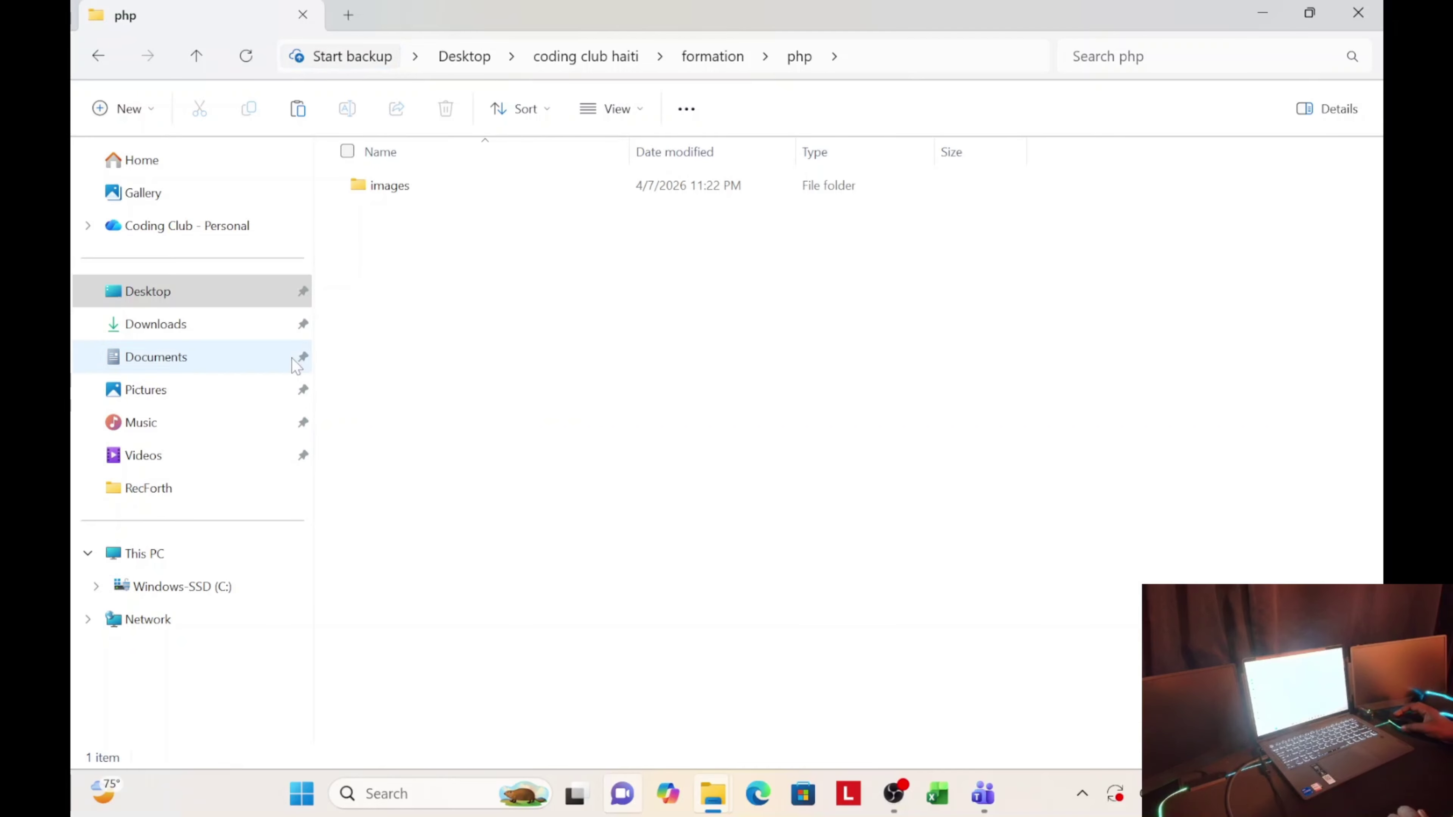
{"action": "left_click", "coordinate": [98, 56]}
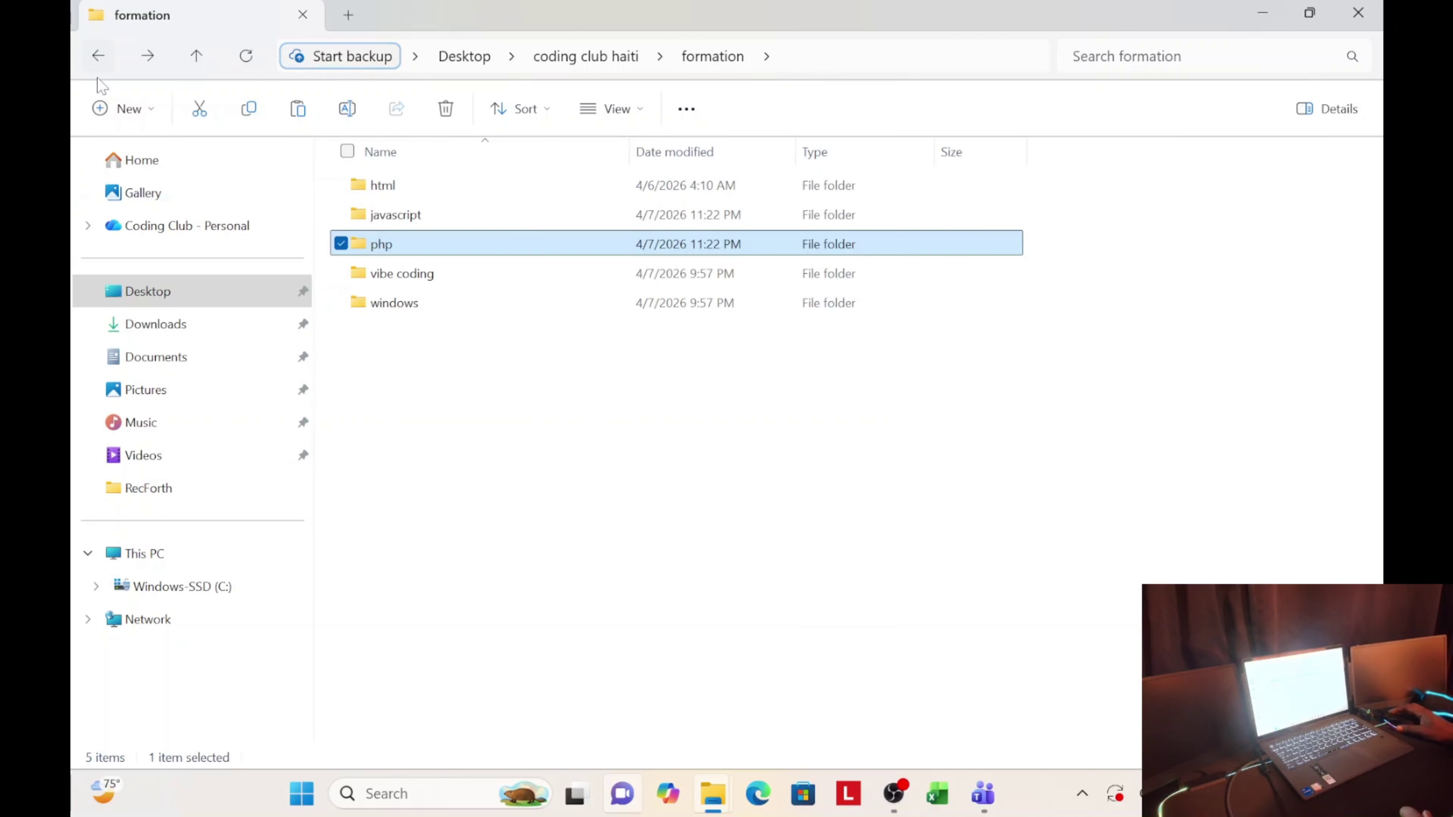
{"action": "double_click", "coordinate": [374, 215]}
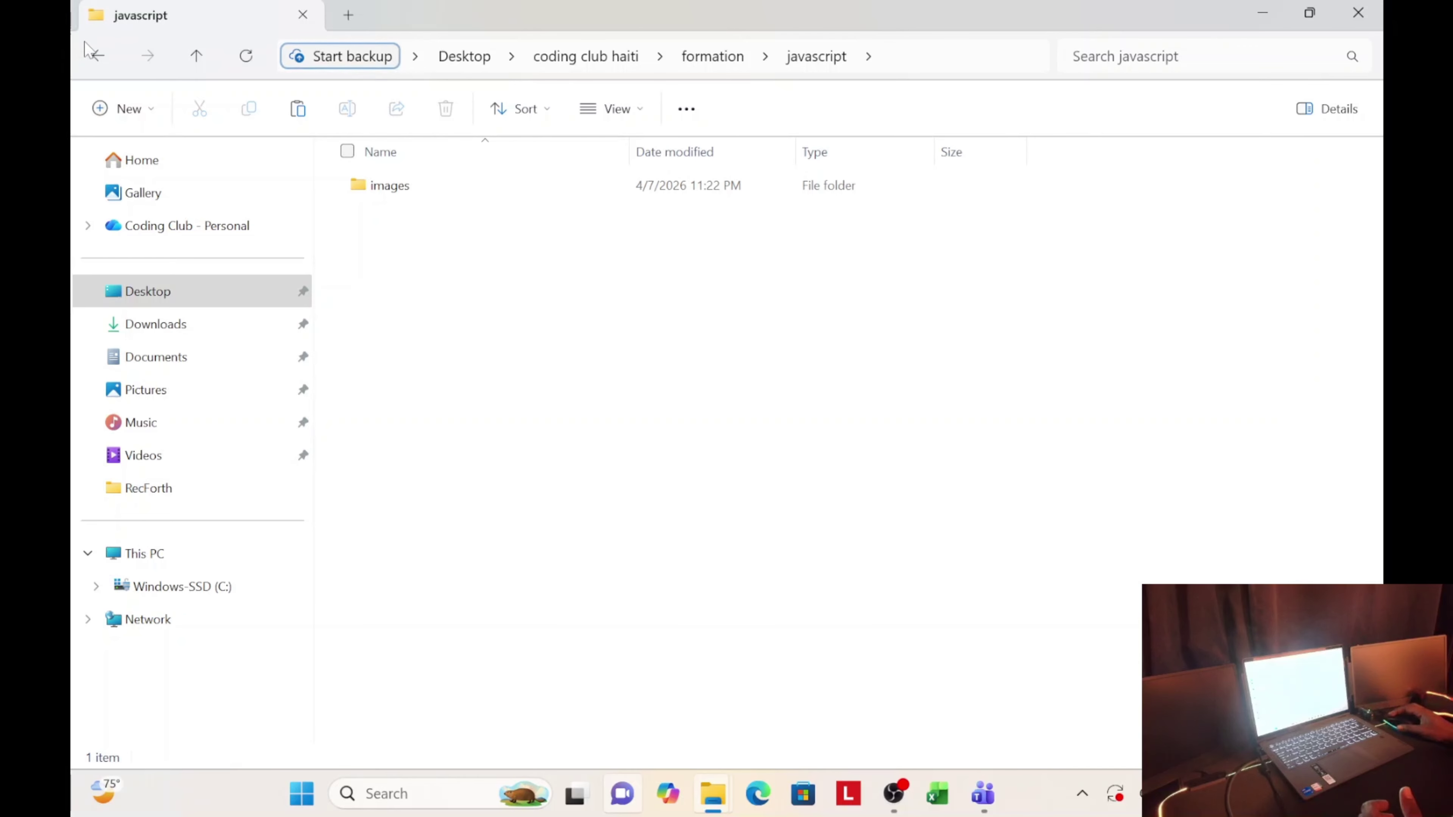
{"action": "left_click", "coordinate": [94, 55]}
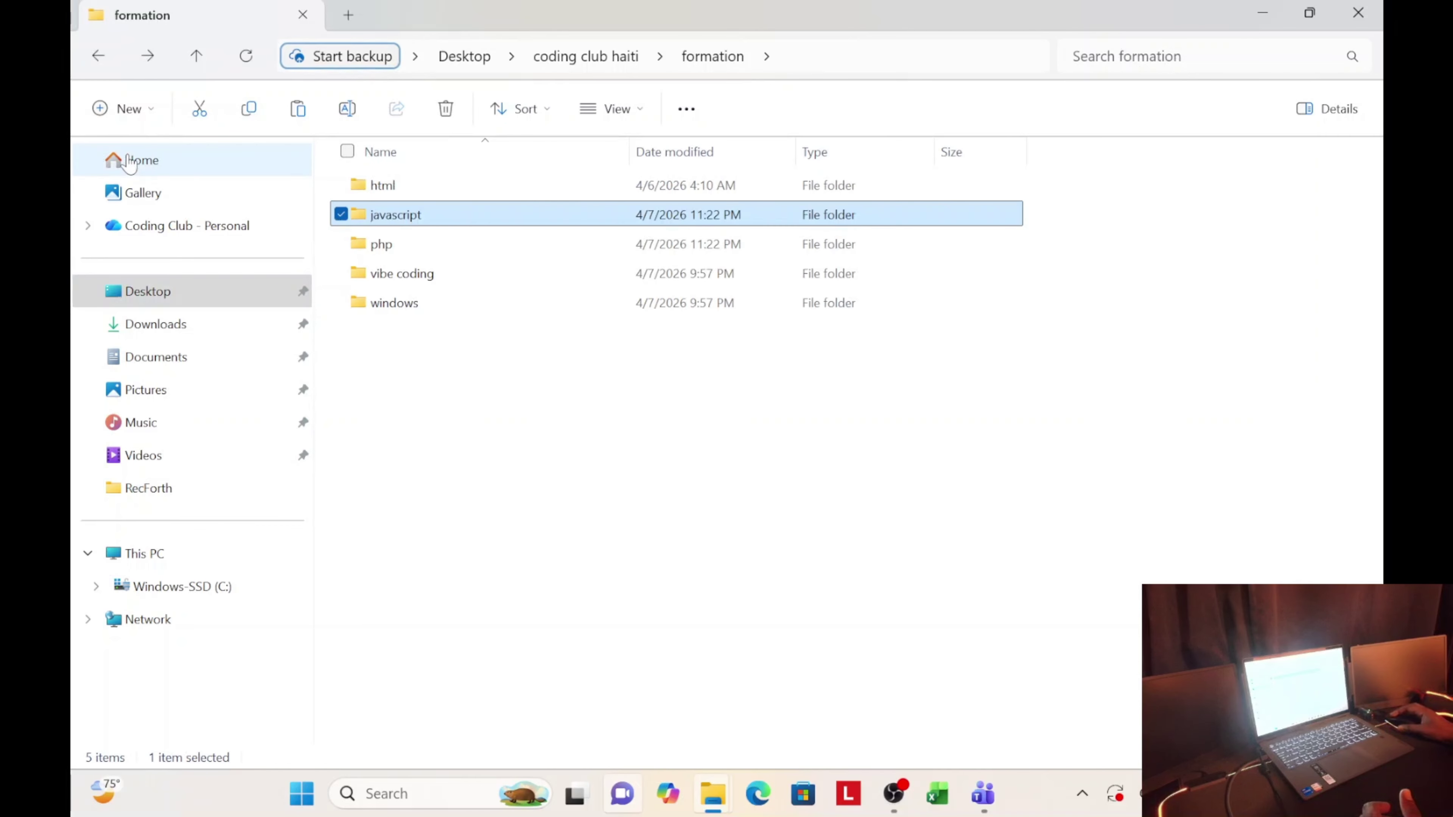
Step: Open the html folder in formation and add a new tab beside it
{"action": "double_click", "coordinate": [403, 186]}
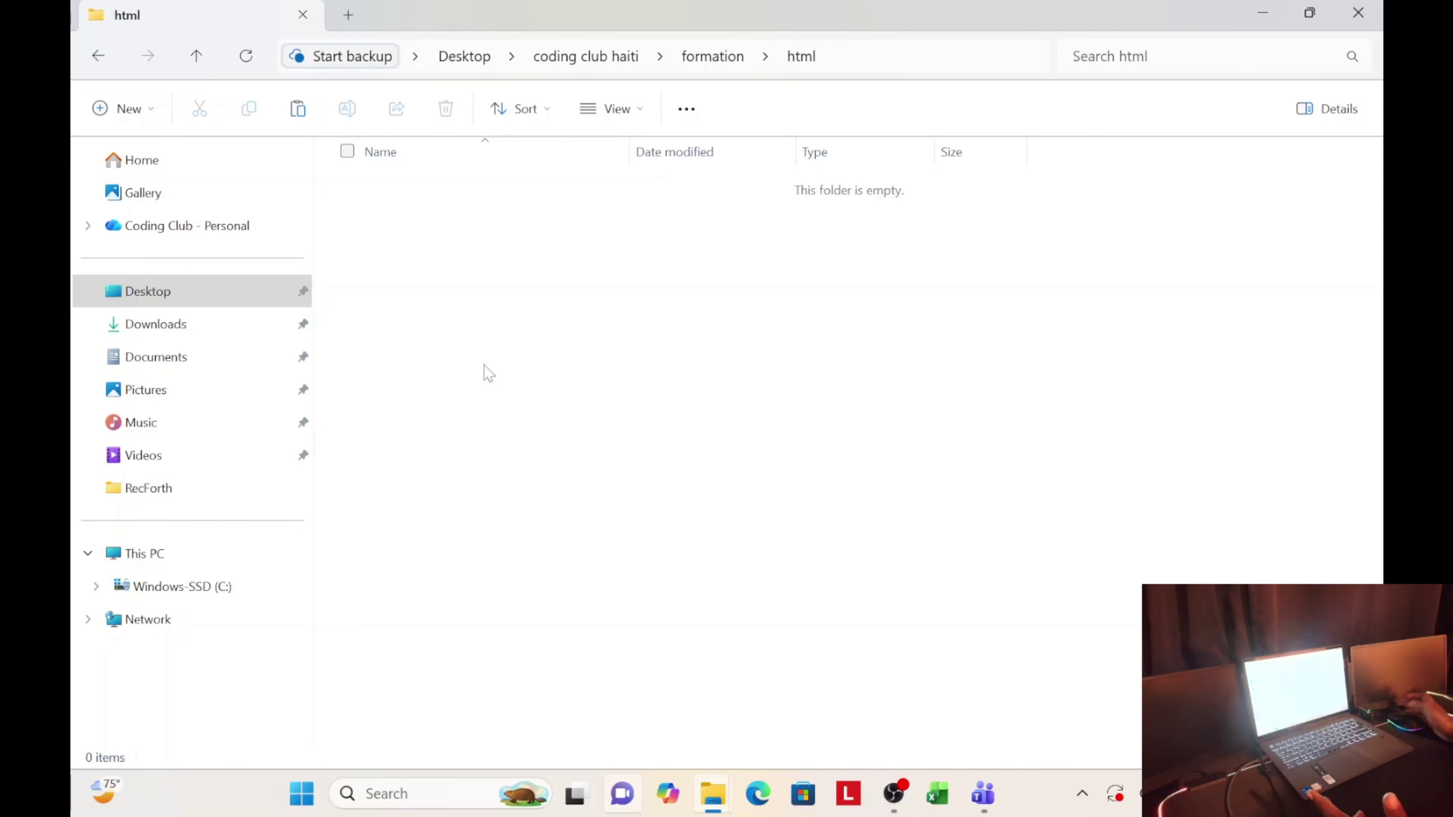
{"action": "left_click", "coordinate": [346, 15]}
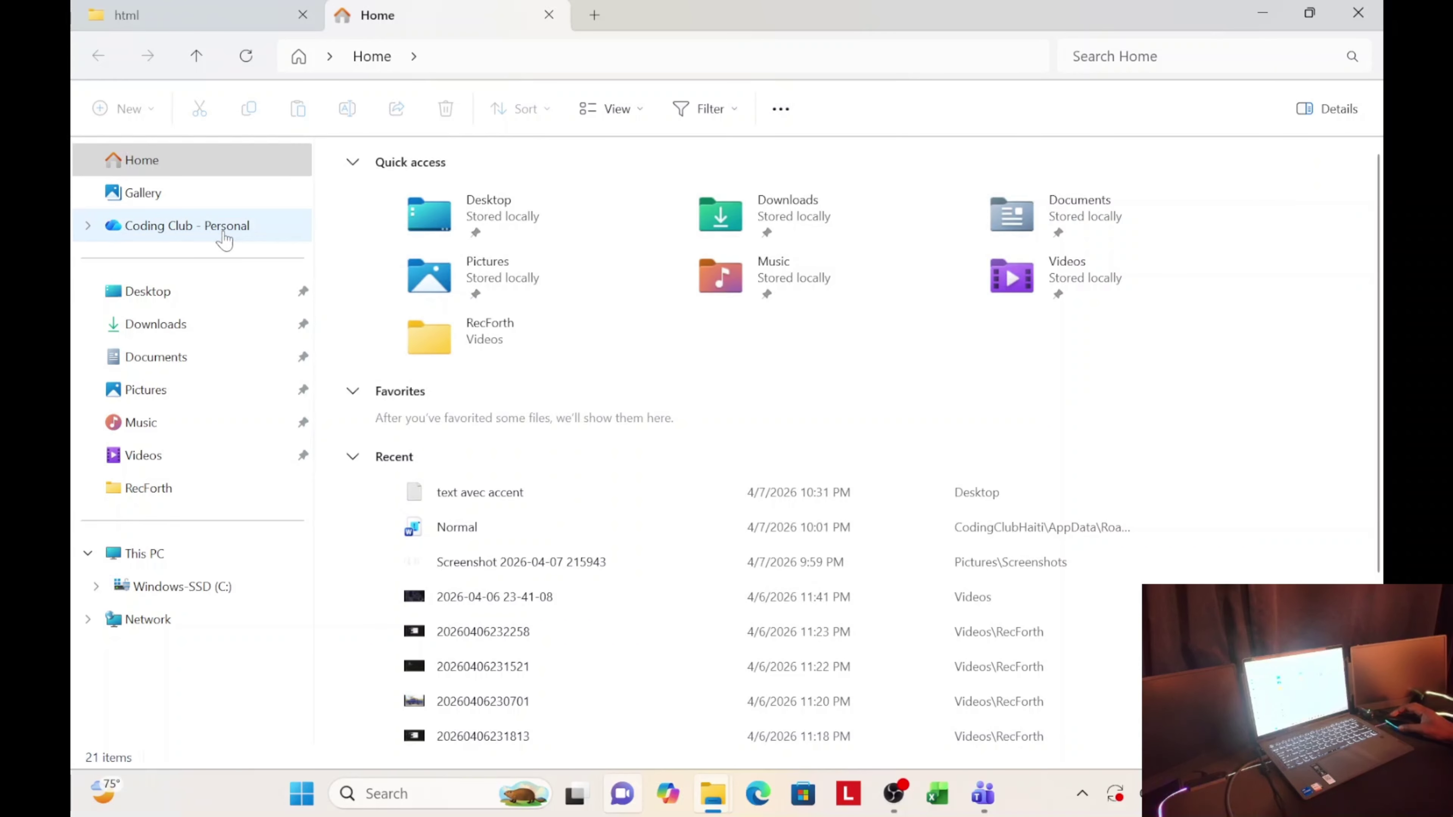
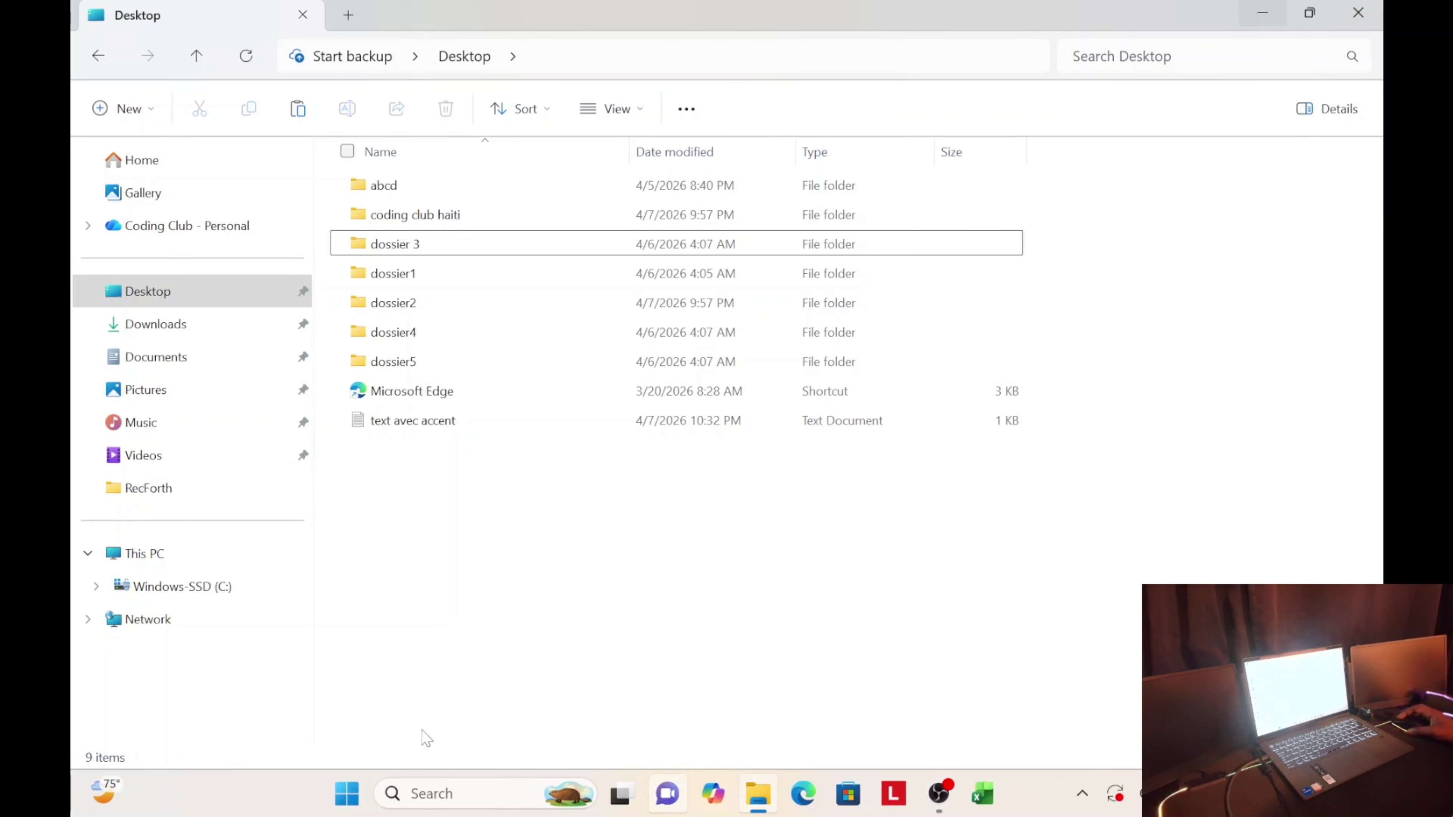
Step: Switch to the Settings app and open its Personalization page
{"action": "left_click", "coordinate": [351, 804]}
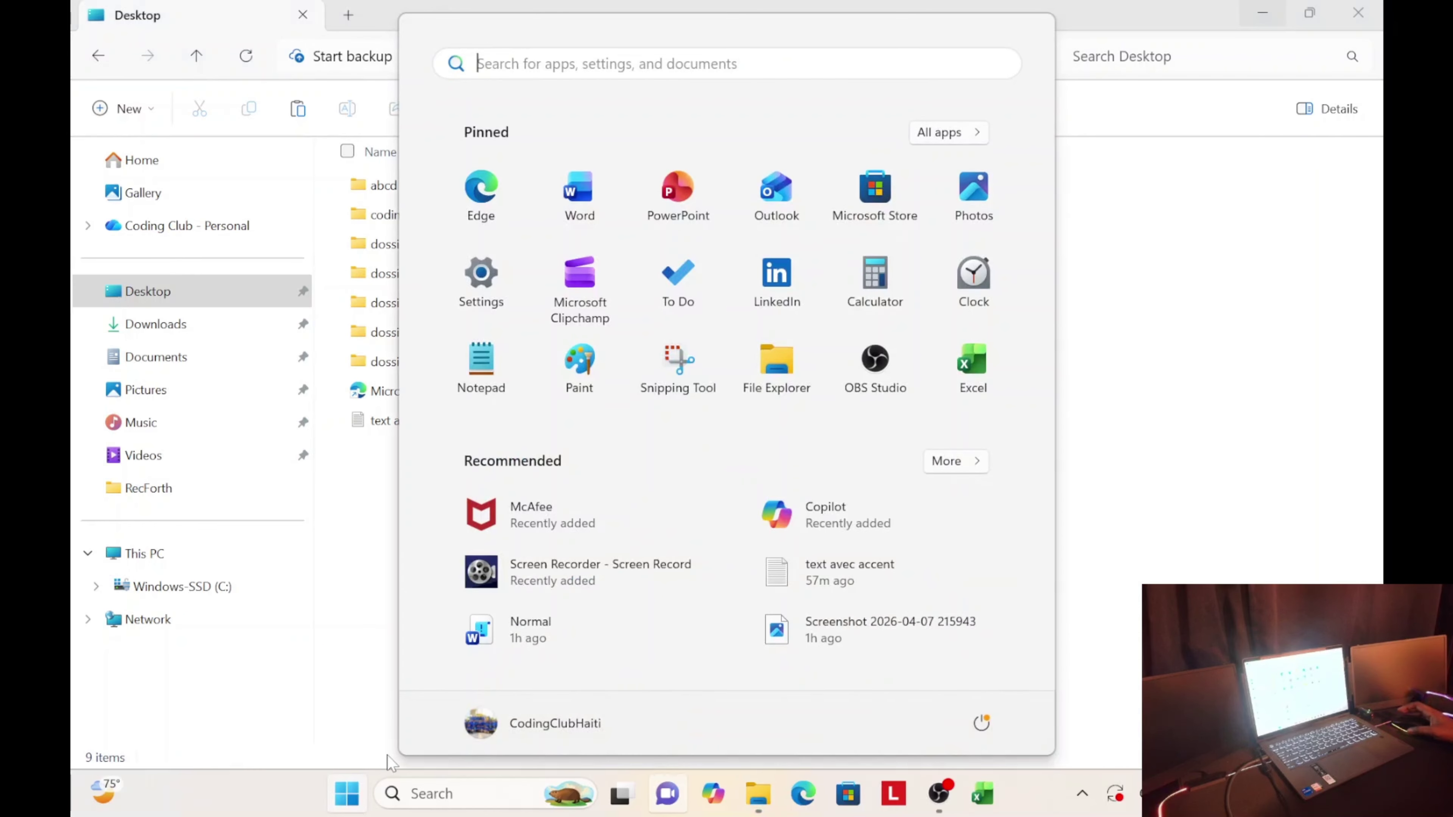
{"action": "left_click", "coordinate": [482, 297]}
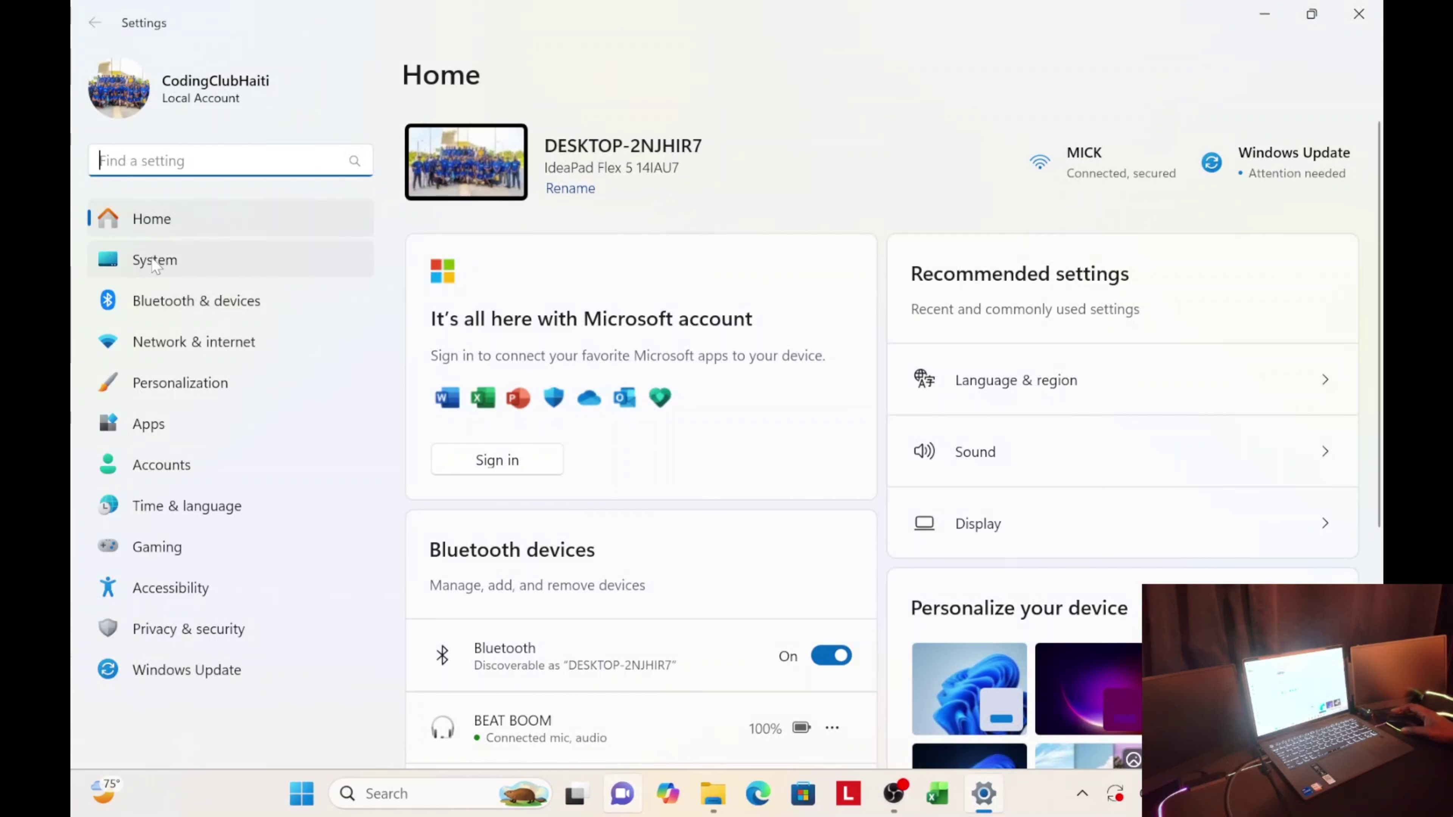
{"action": "left_click", "coordinate": [157, 395]}
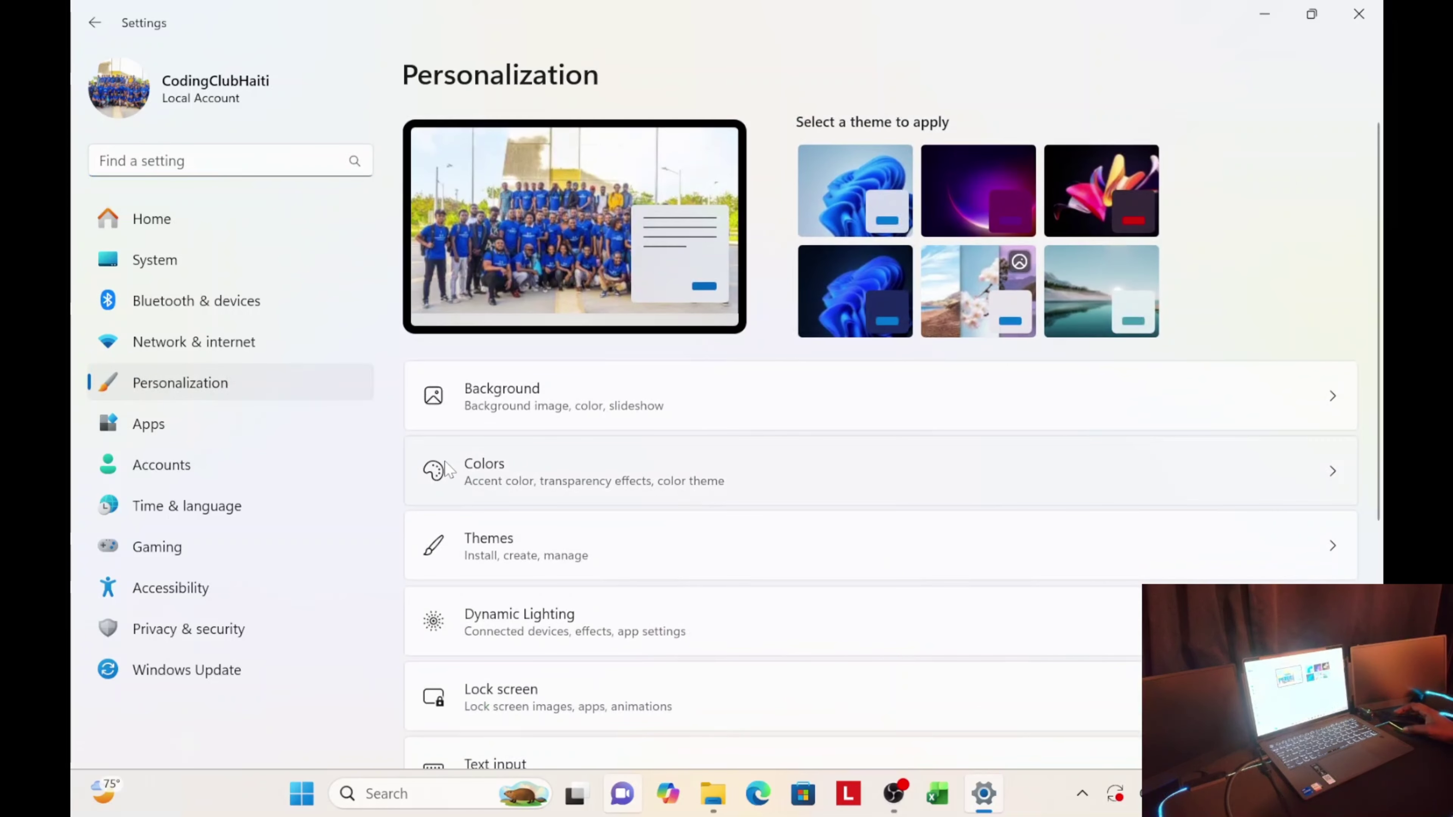
Step: Look through the Themes page, including its related settings, and return to Personalization
{"action": "left_click", "coordinate": [486, 553]}
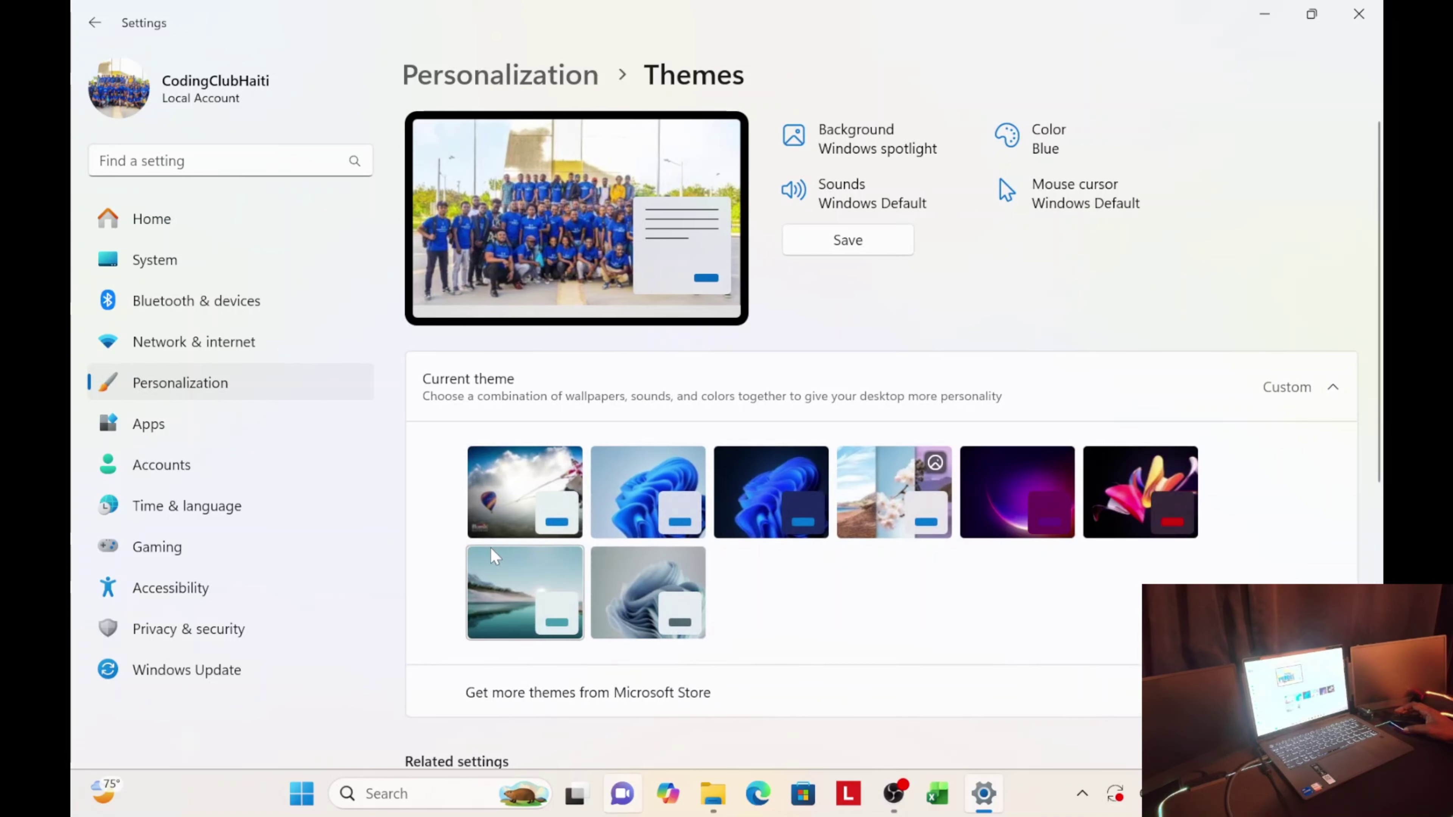
{"action": "scroll", "coordinate": [849, 470], "scroll_direction": "down", "scroll_amount": 5}
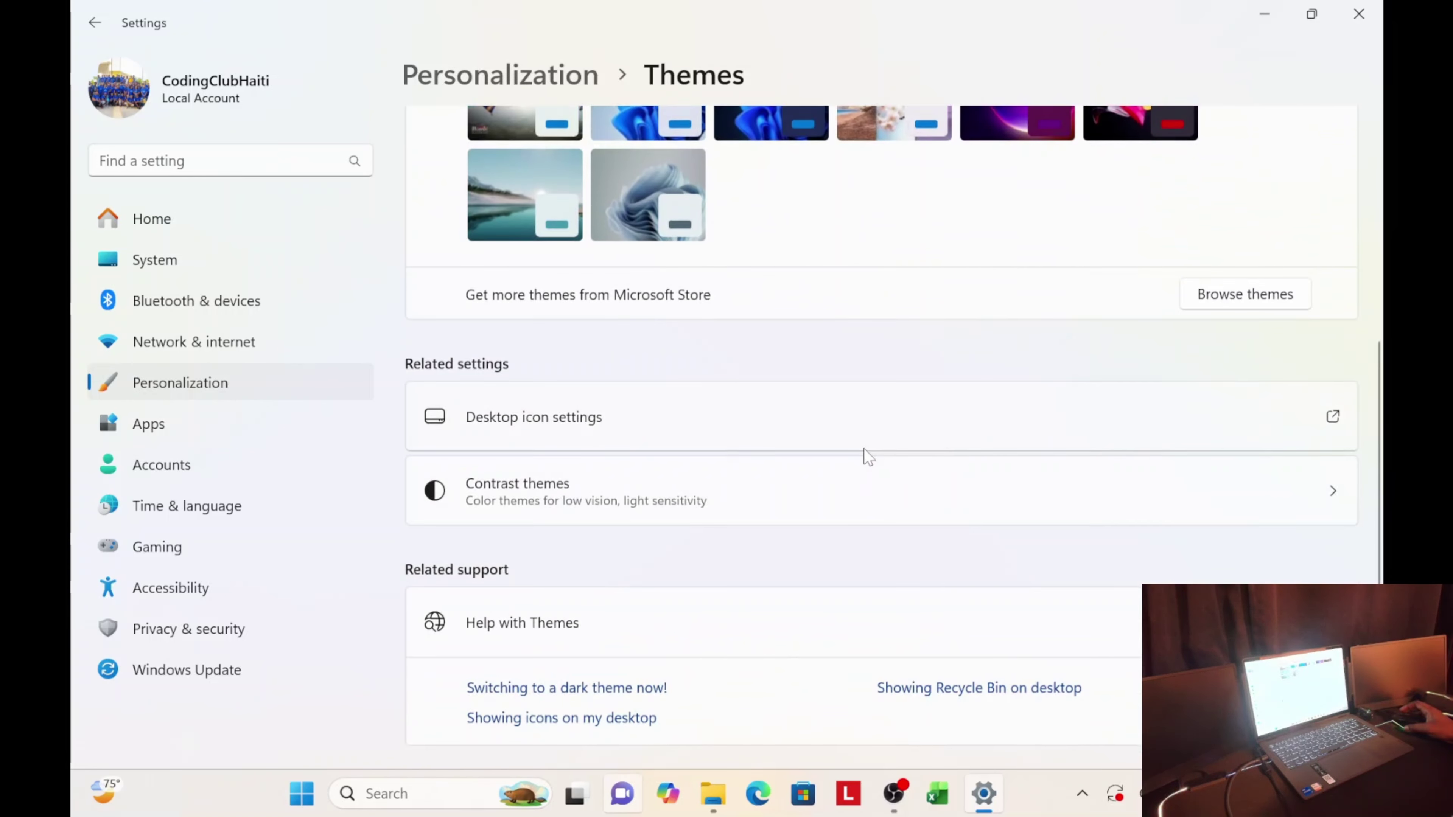
{"action": "scroll", "coordinate": [858, 452], "scroll_direction": "up", "scroll_amount": 3}
{"action": "scroll", "coordinate": [854, 444], "scroll_direction": "up", "scroll_amount": 2}
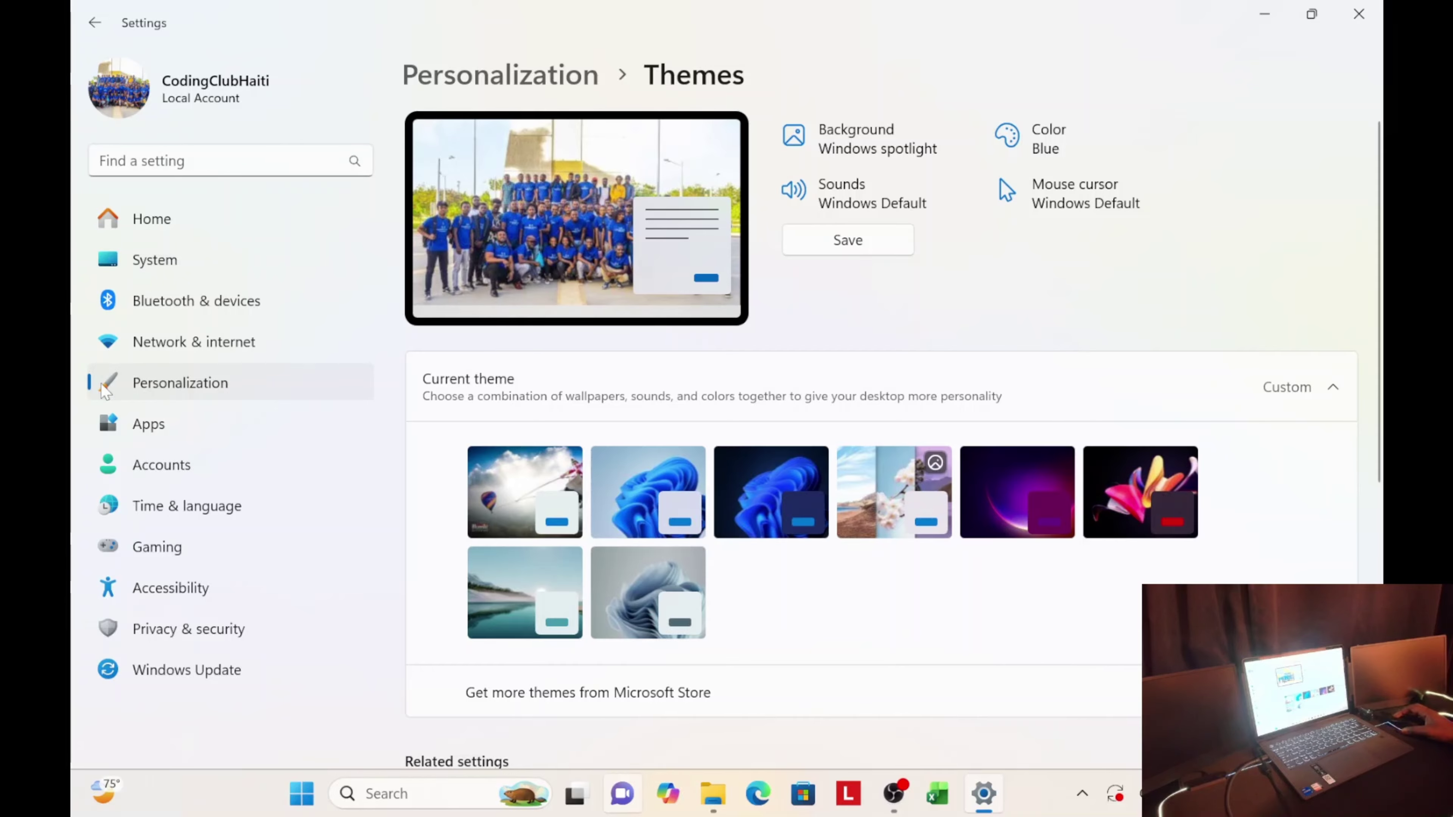
{"action": "left_click", "coordinate": [182, 391]}
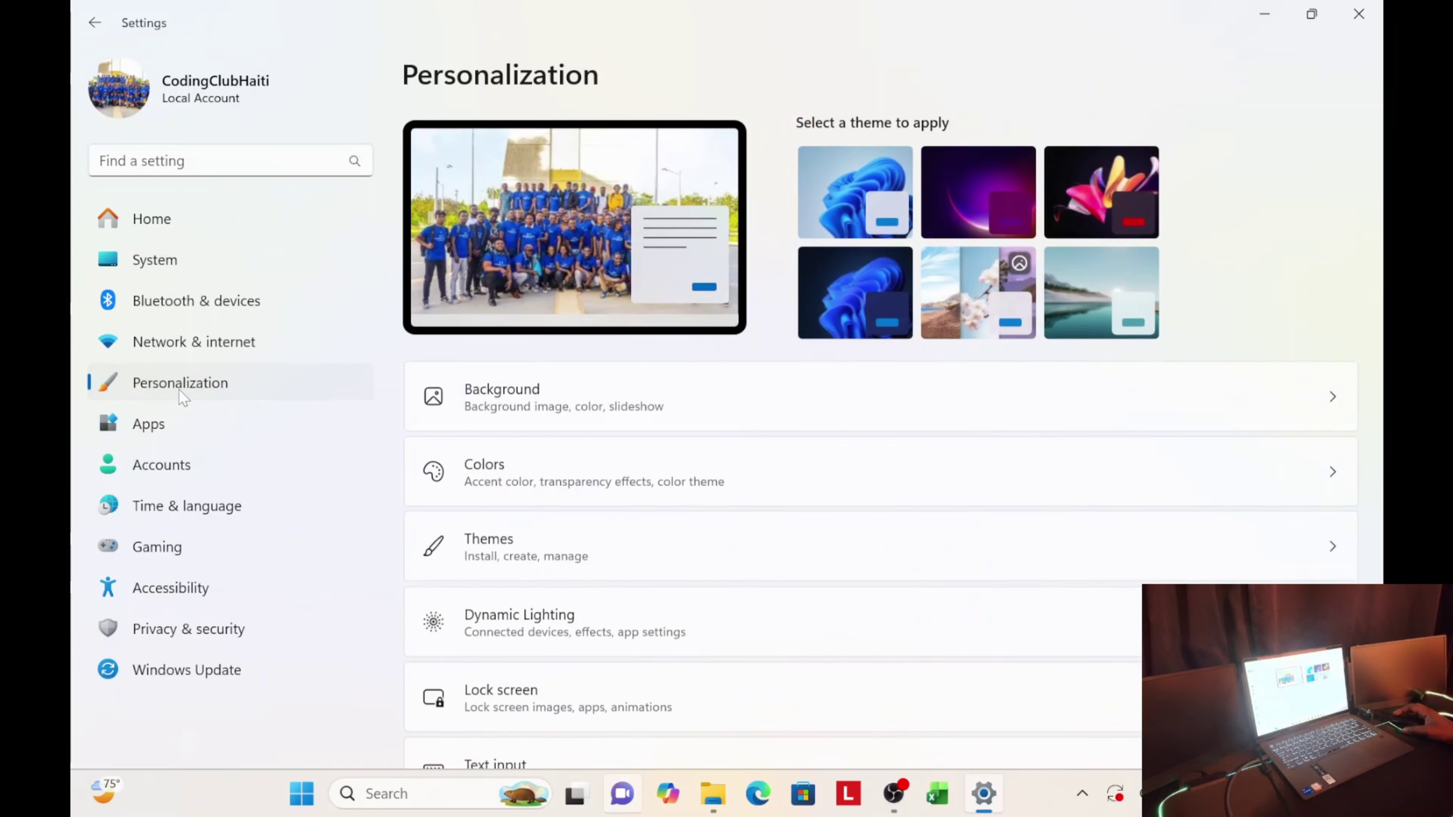
Step: Look through the desktop Background options and return to Personalization
{"action": "left_click", "coordinate": [525, 408]}
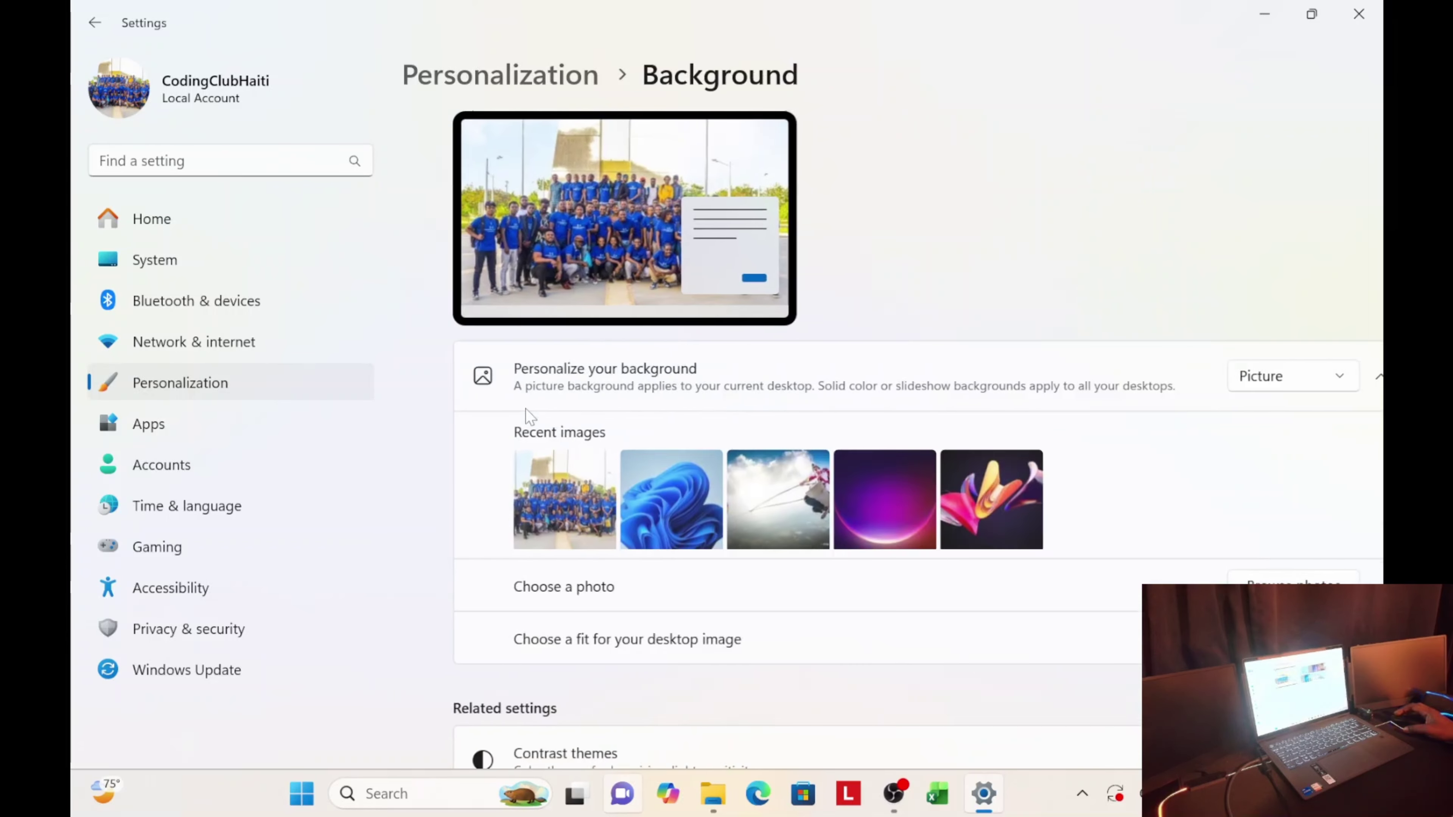
{"action": "scroll", "coordinate": [801, 503], "scroll_direction": "down", "scroll_amount": 5}
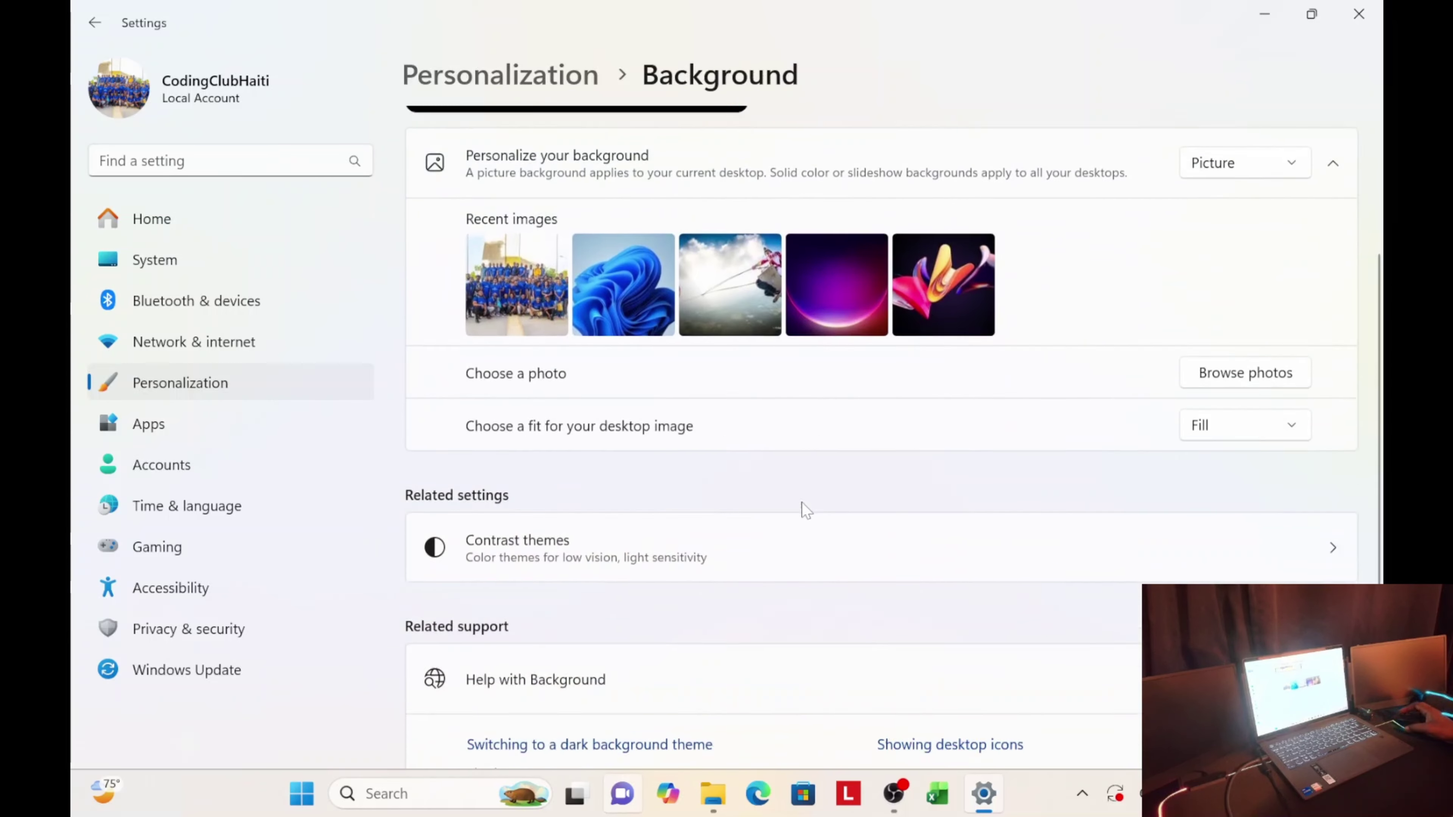
{"action": "scroll", "coordinate": [801, 503], "scroll_direction": "up", "scroll_amount": 5}
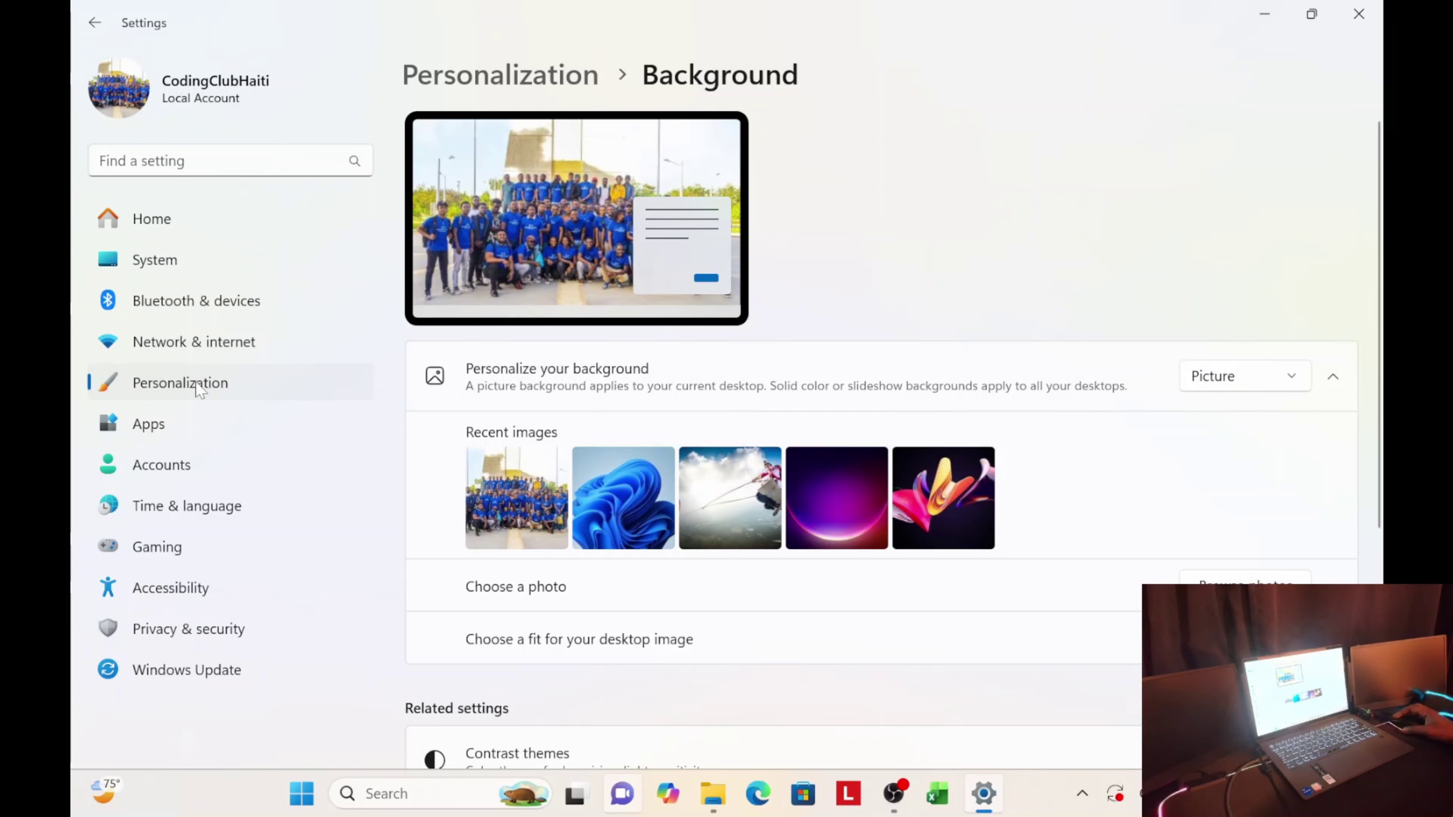
{"action": "left_click", "coordinate": [171, 385]}
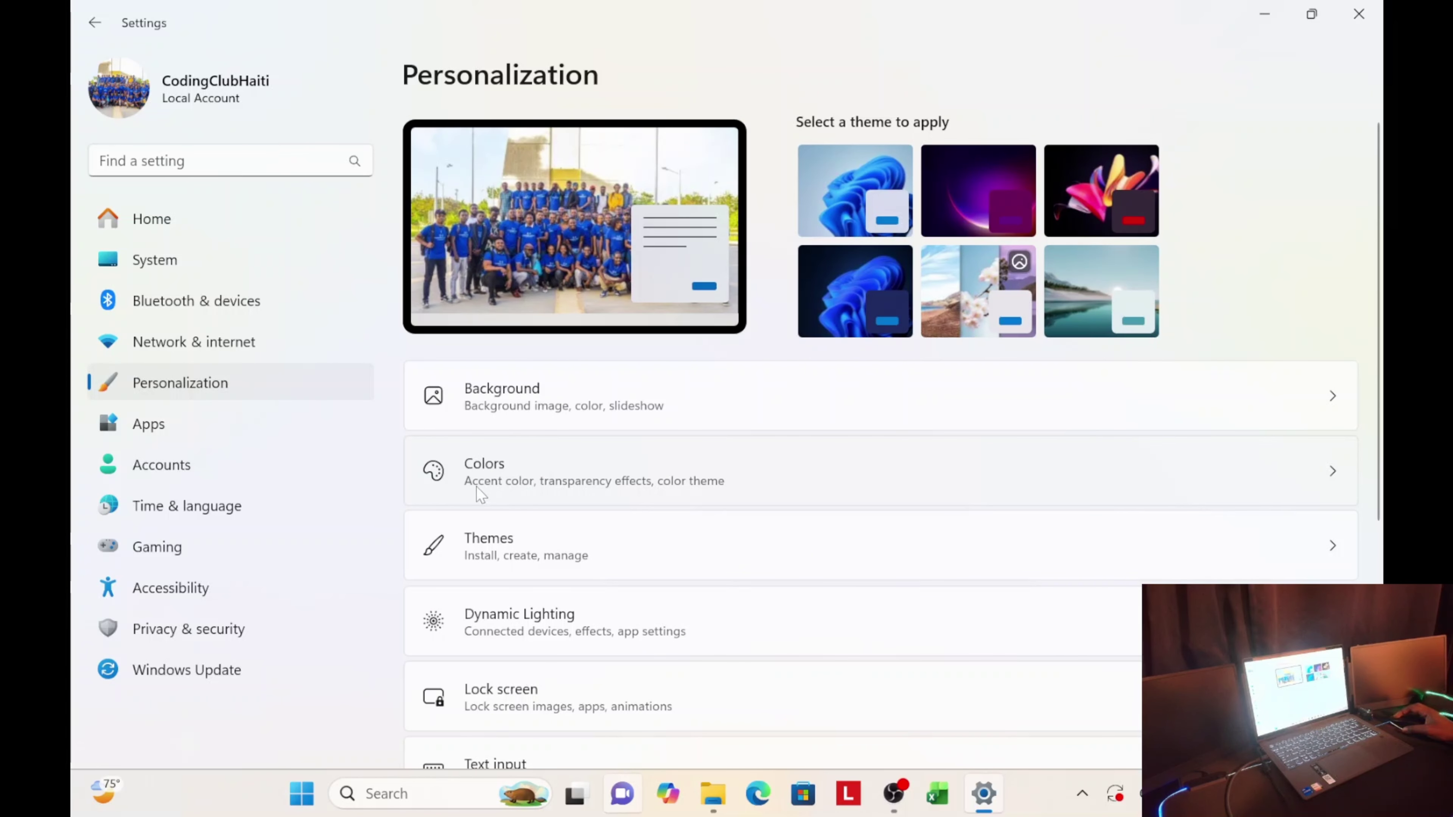
Step: Set the Windows color mode to Dark on the Colors page and close Settings
{"action": "left_click", "coordinate": [529, 485]}
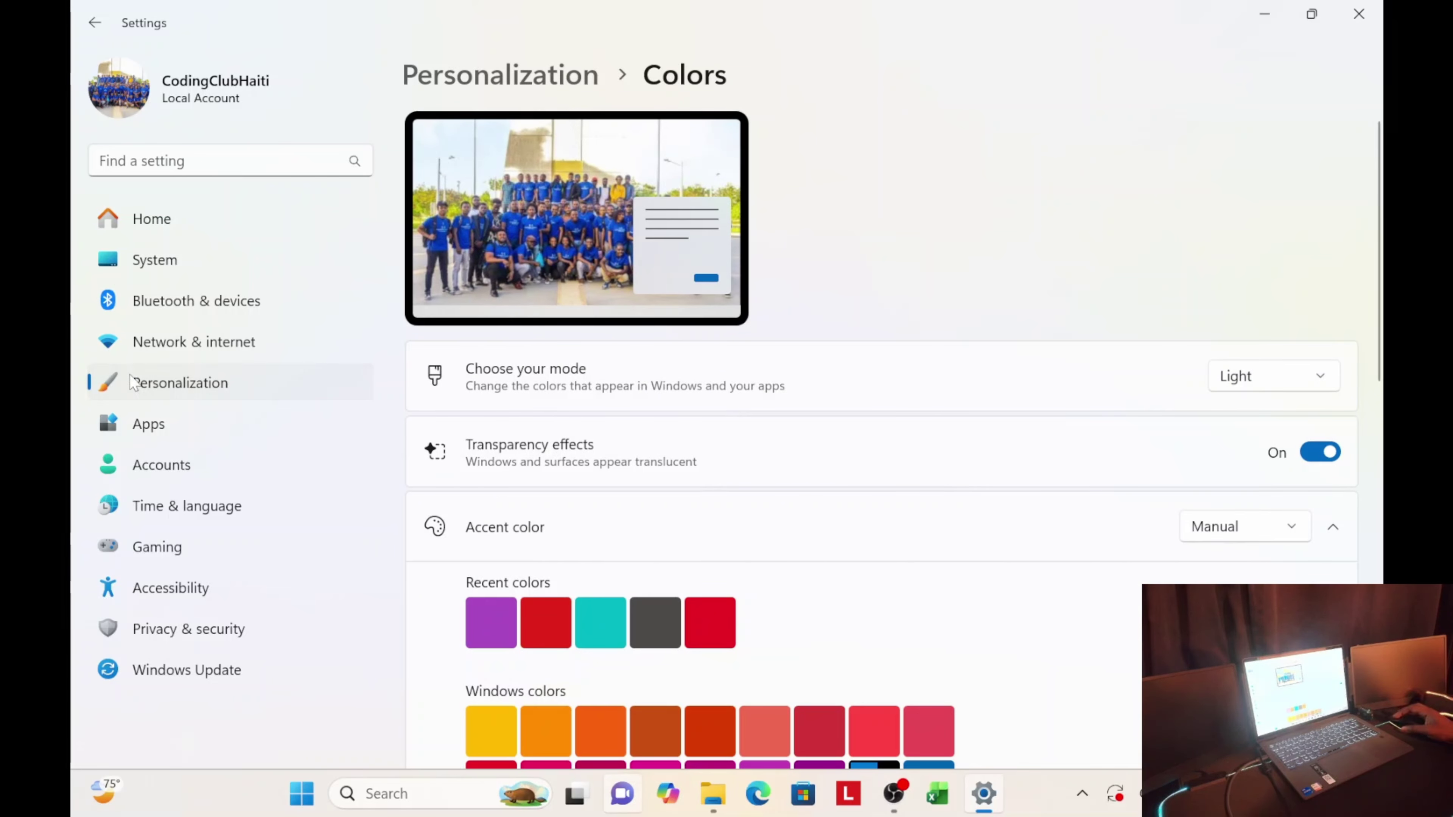
{"action": "left_click", "coordinate": [1271, 380]}
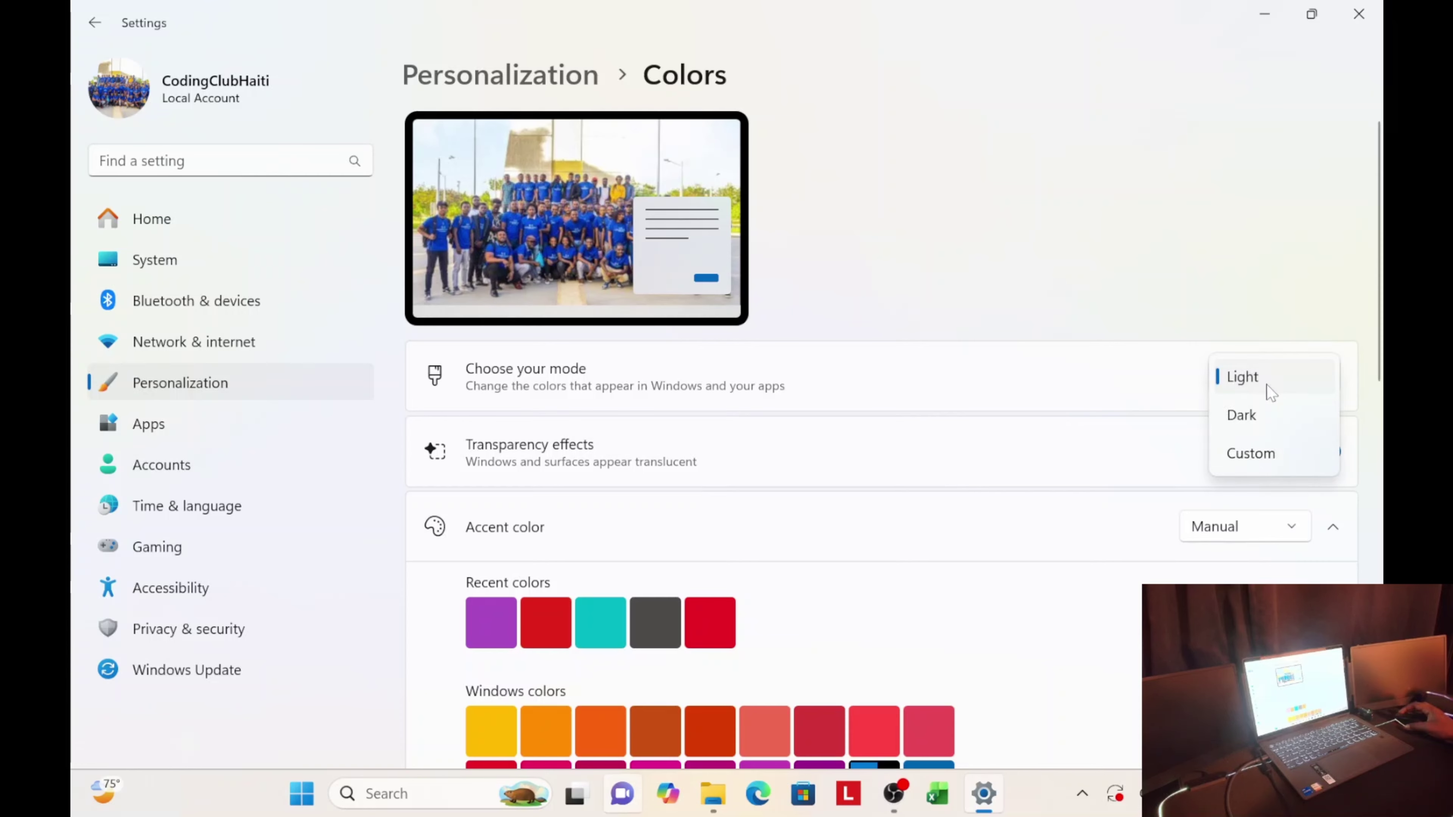
{"action": "left_click", "coordinate": [1244, 415]}
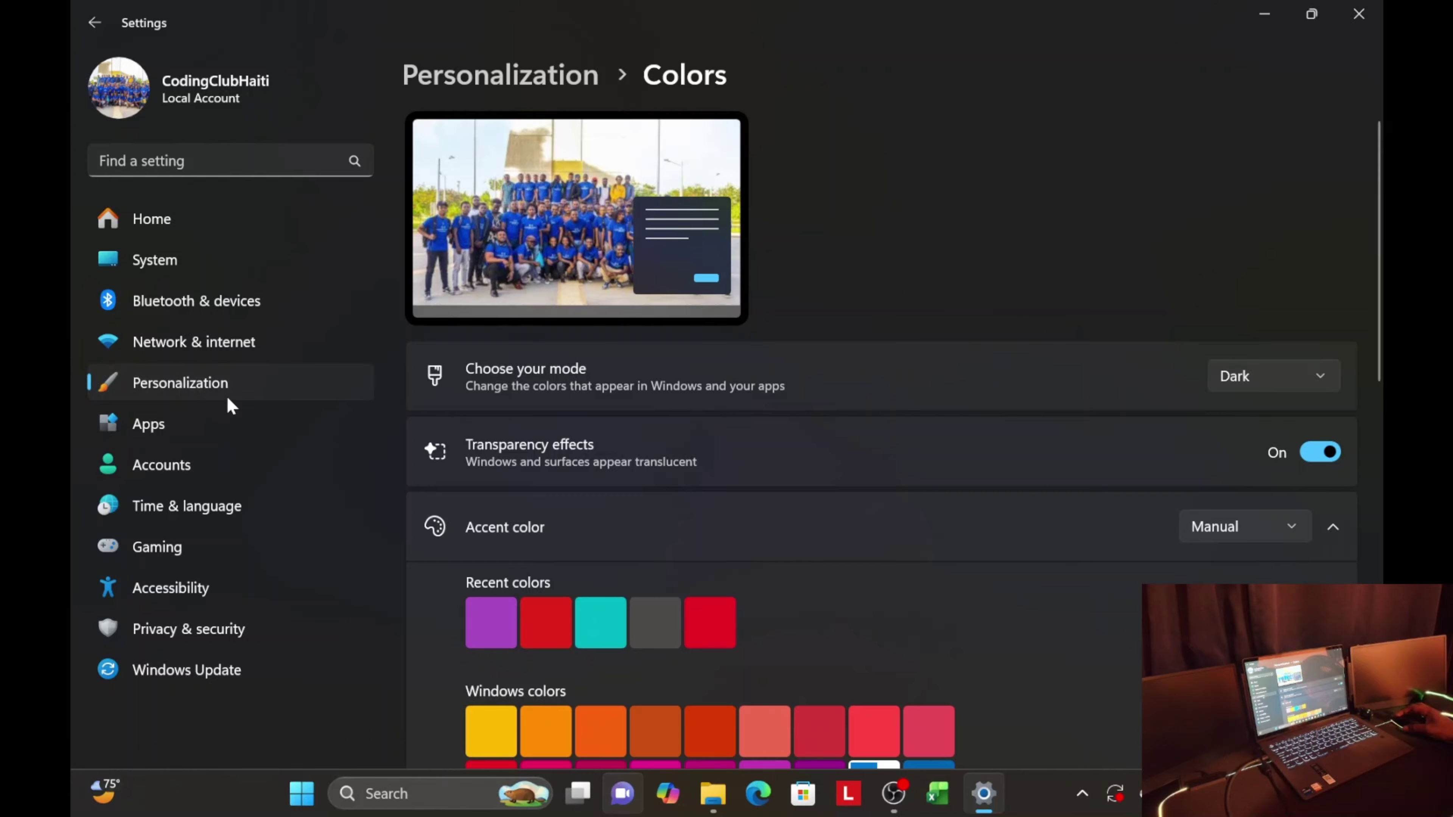
{"action": "left_click", "coordinate": [1358, 14]}
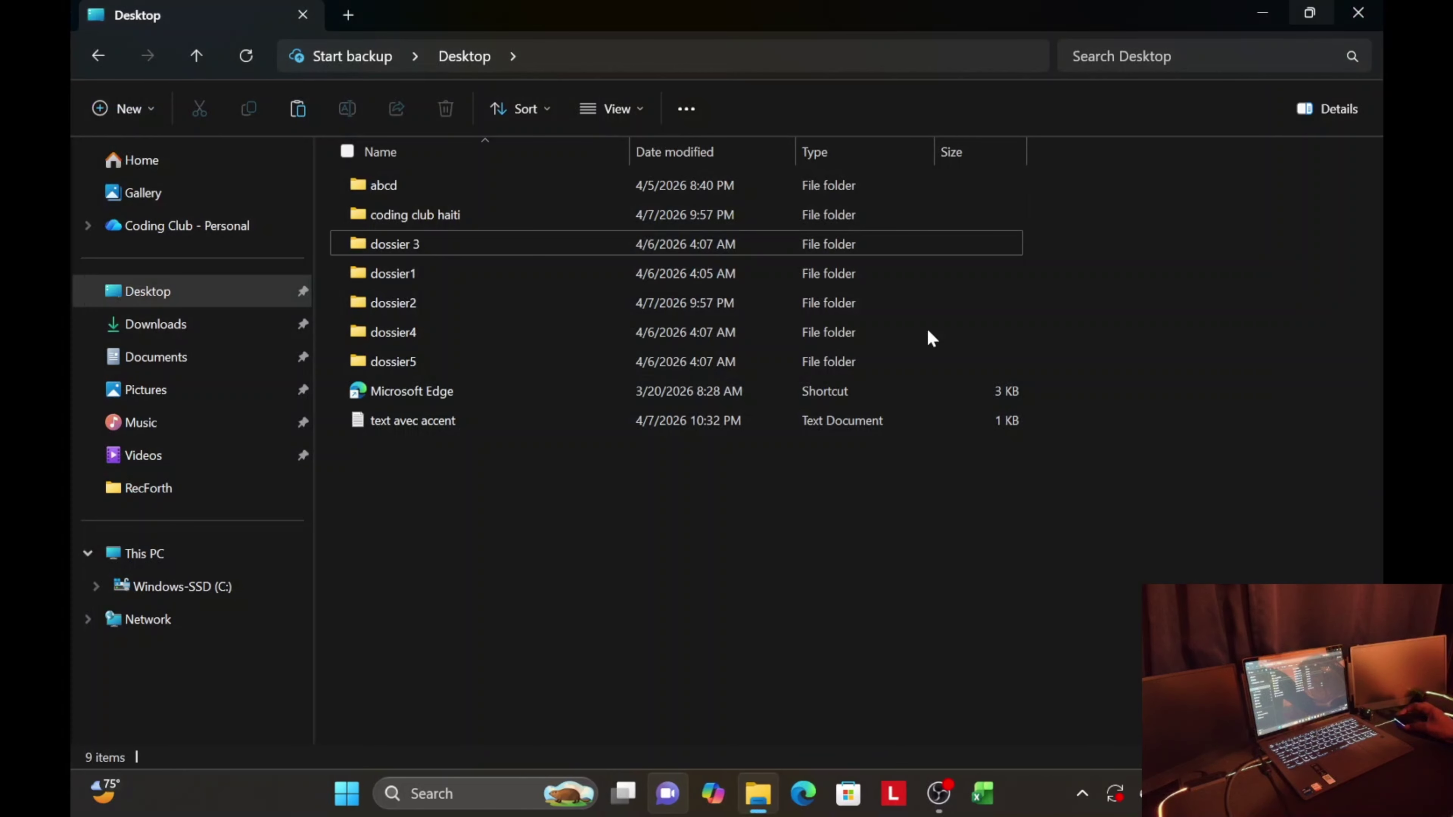
Step: Reopen Settings at the Personalization Colors page and look at the available color modes
{"action": "left_click", "coordinate": [346, 800]}
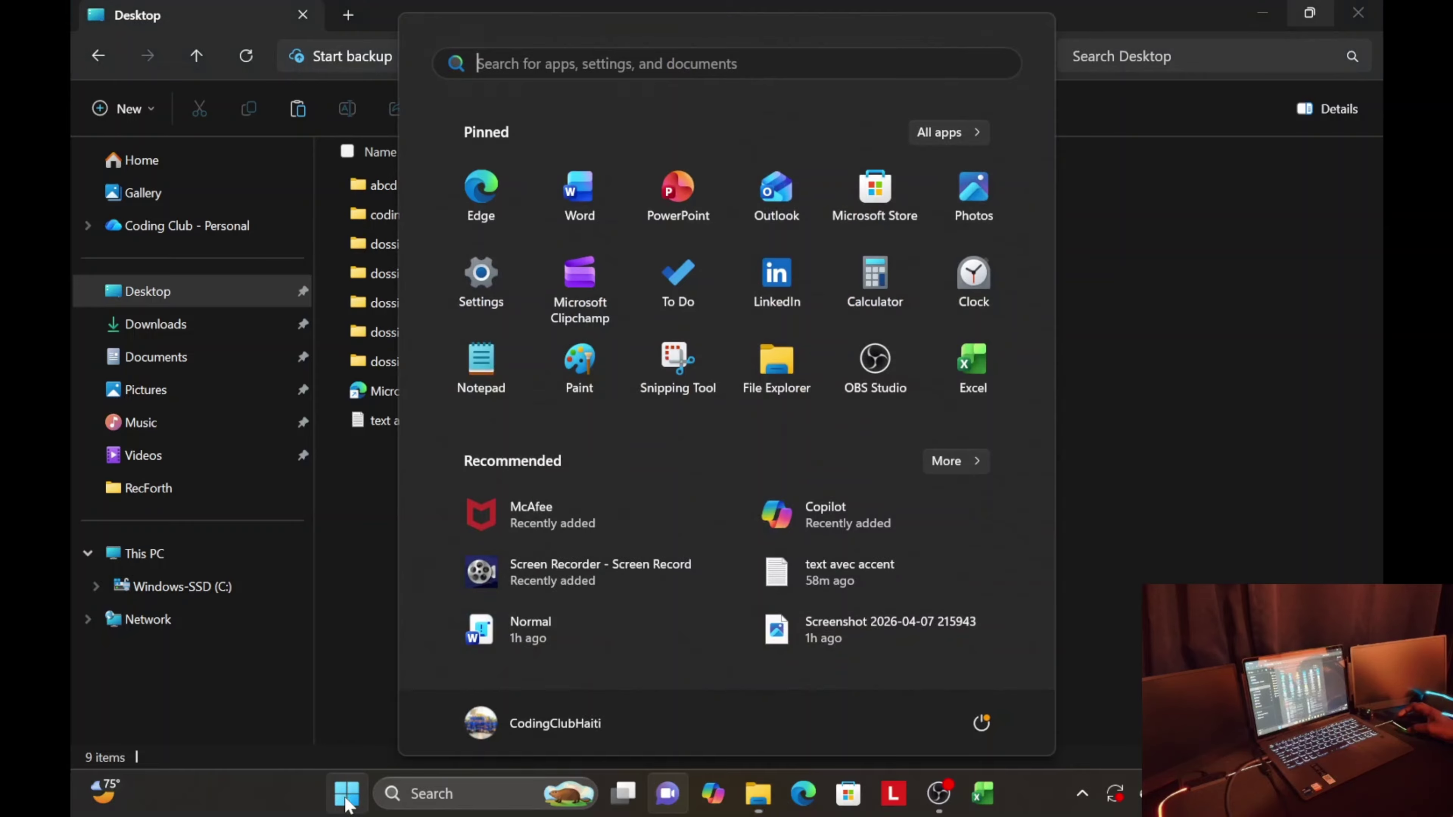
{"action": "left_click", "coordinate": [481, 284]}
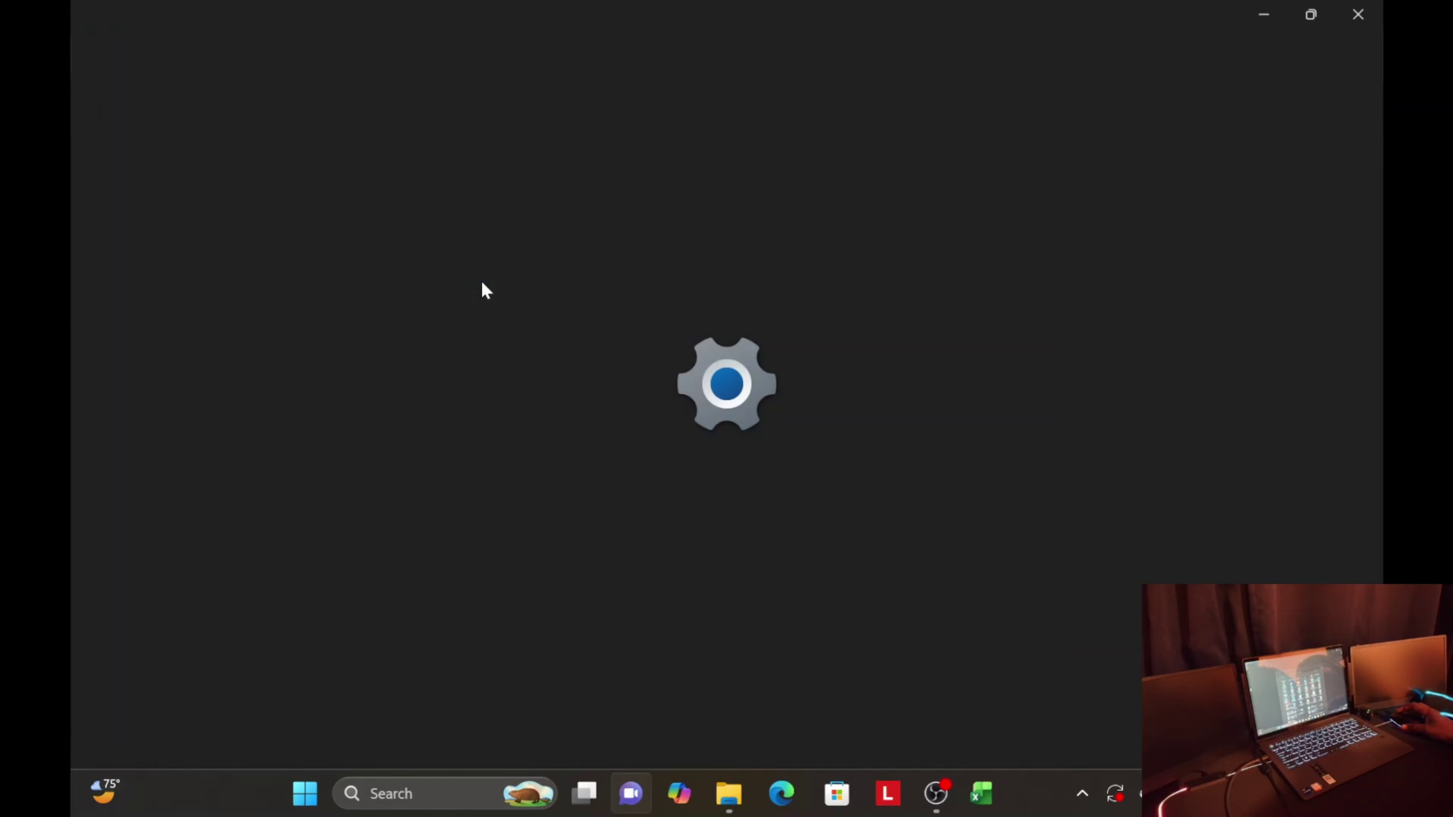
{"action": "left_click", "coordinate": [177, 395]}
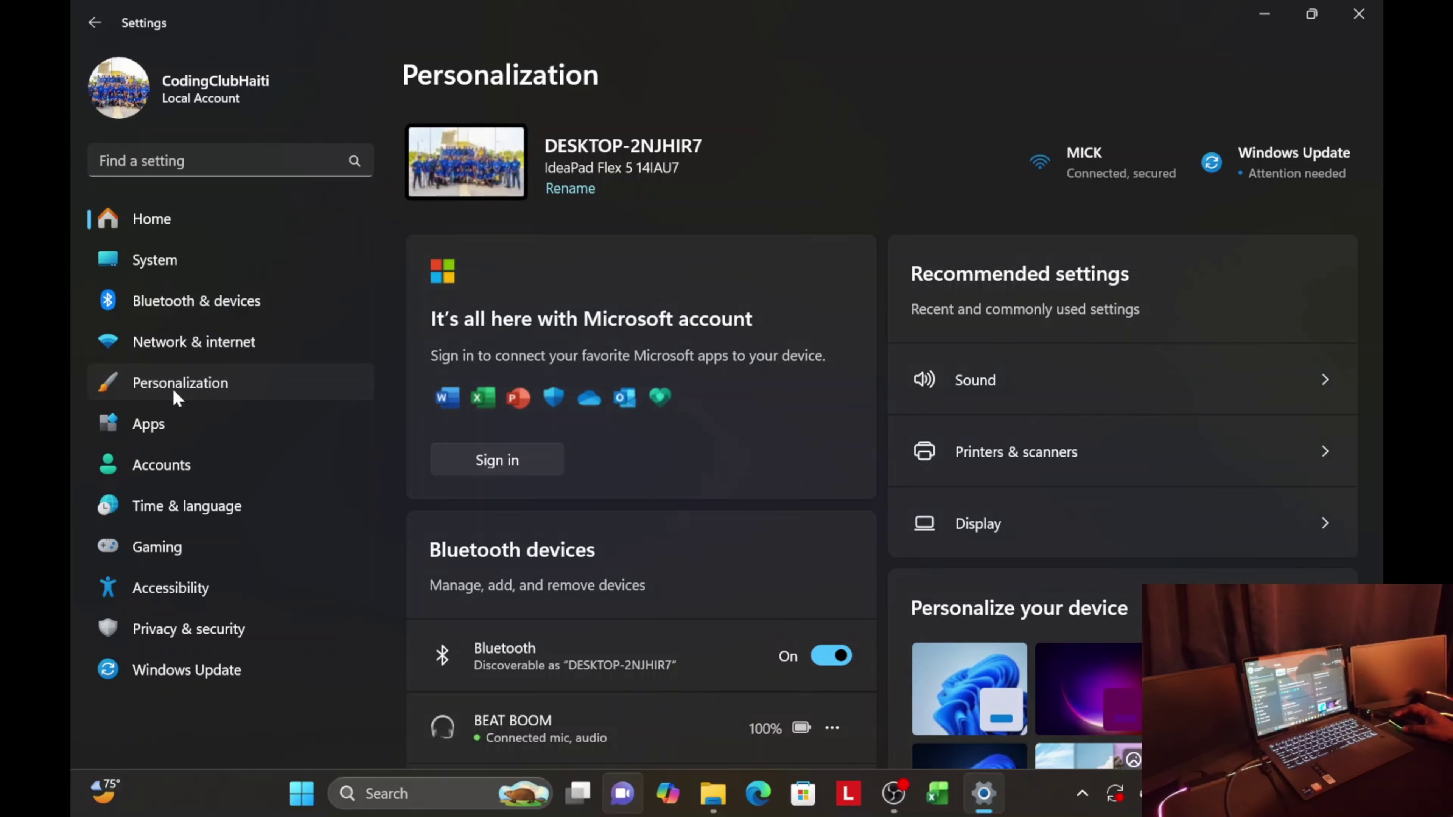
{"action": "left_click", "coordinate": [636, 484]}
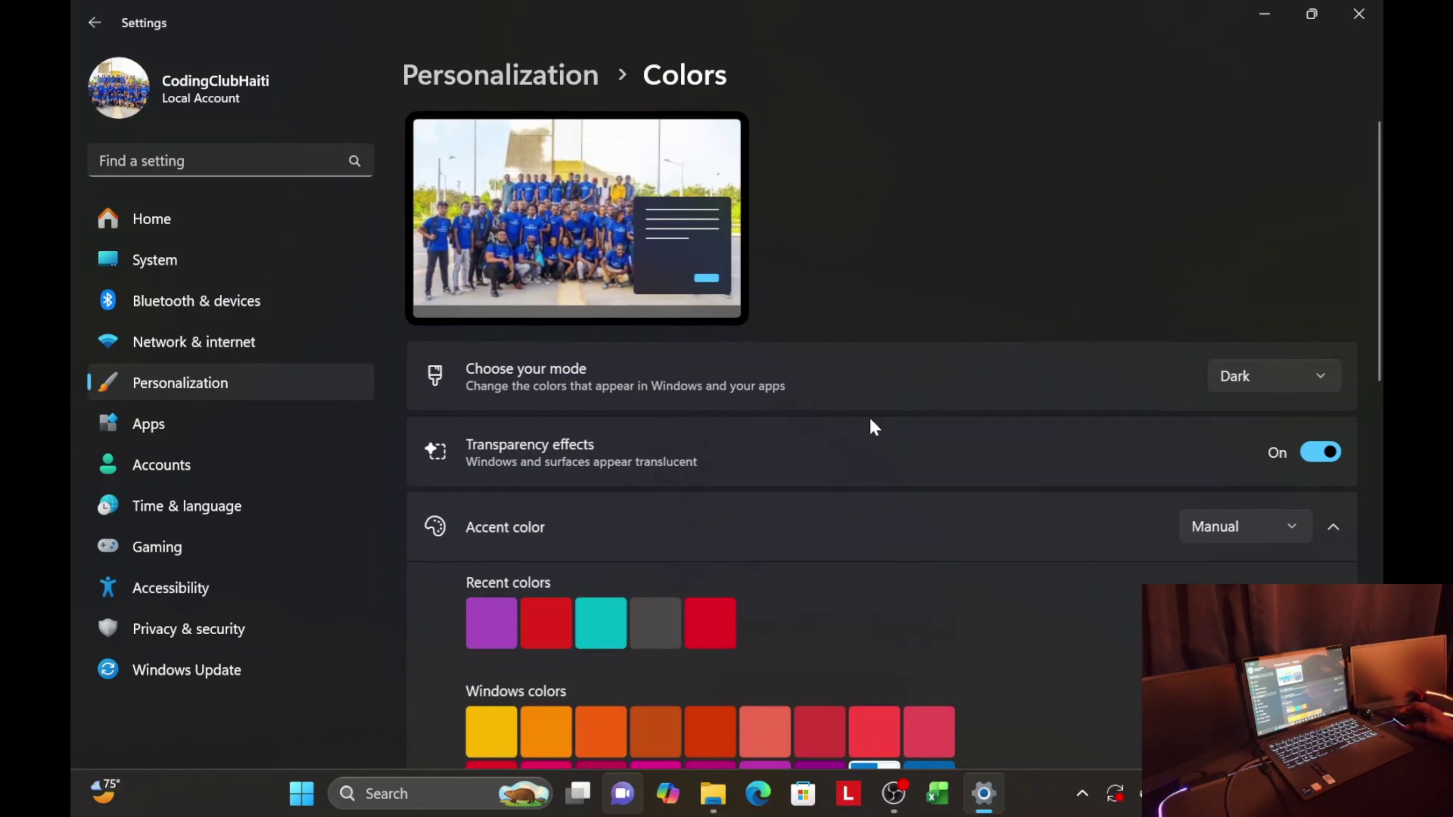
{"action": "left_click", "coordinate": [1262, 377]}
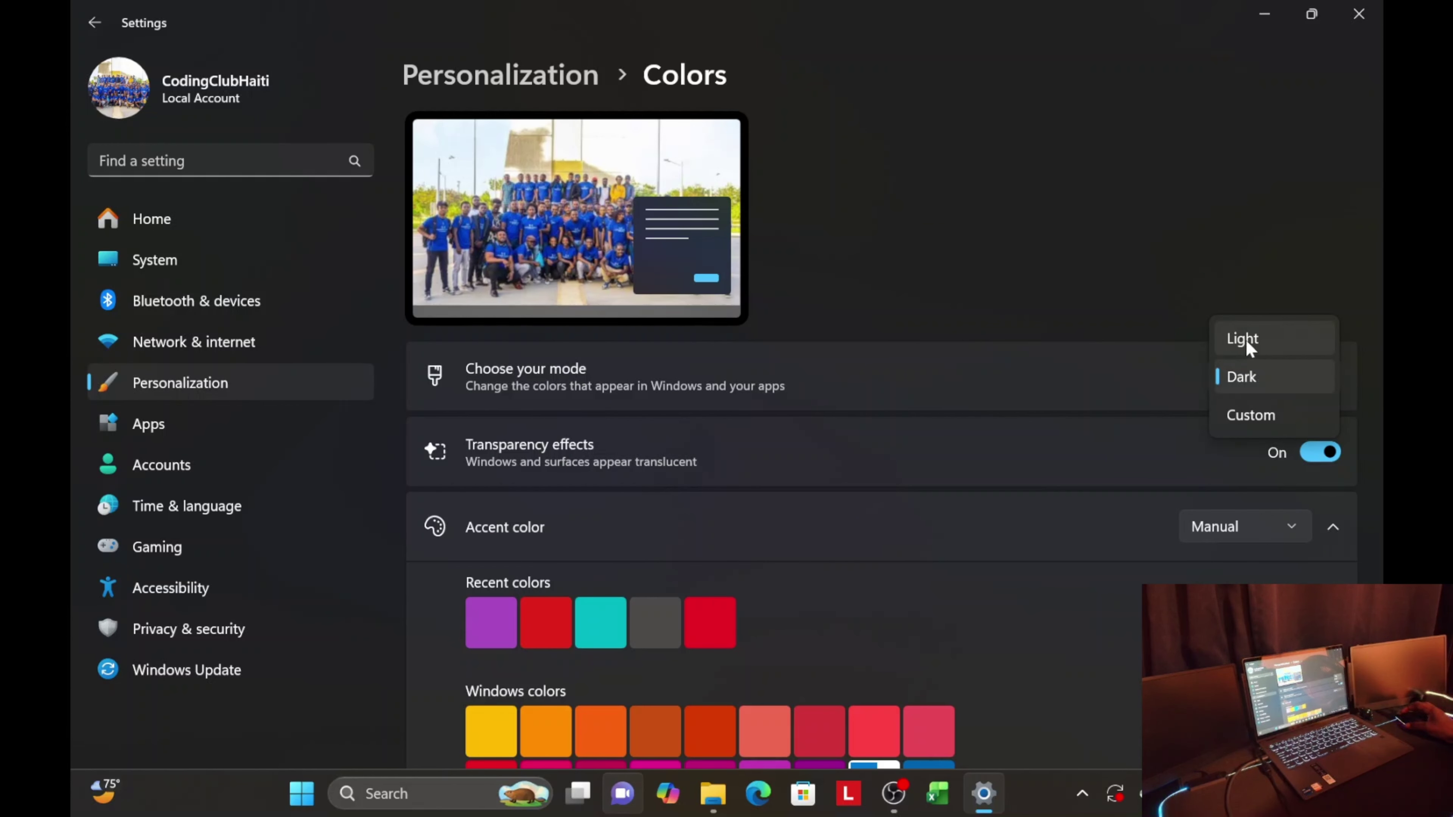
{"action": "left_click", "coordinate": [1170, 317]}
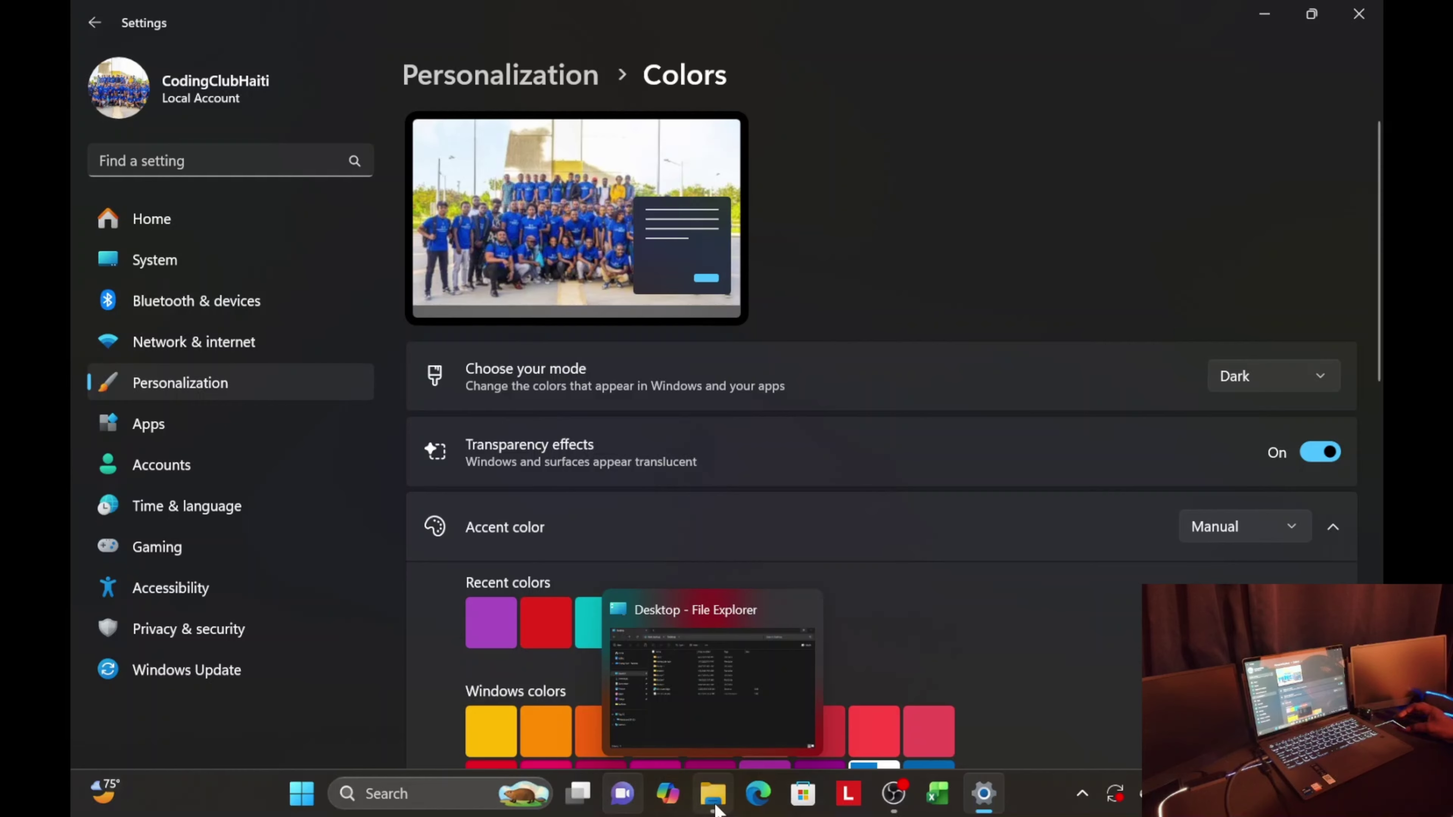
Step: Switch to File Explorer, open the text avec accent document maximized, and enter 'e on a new line below the text
{"action": "left_click", "coordinate": [713, 796]}
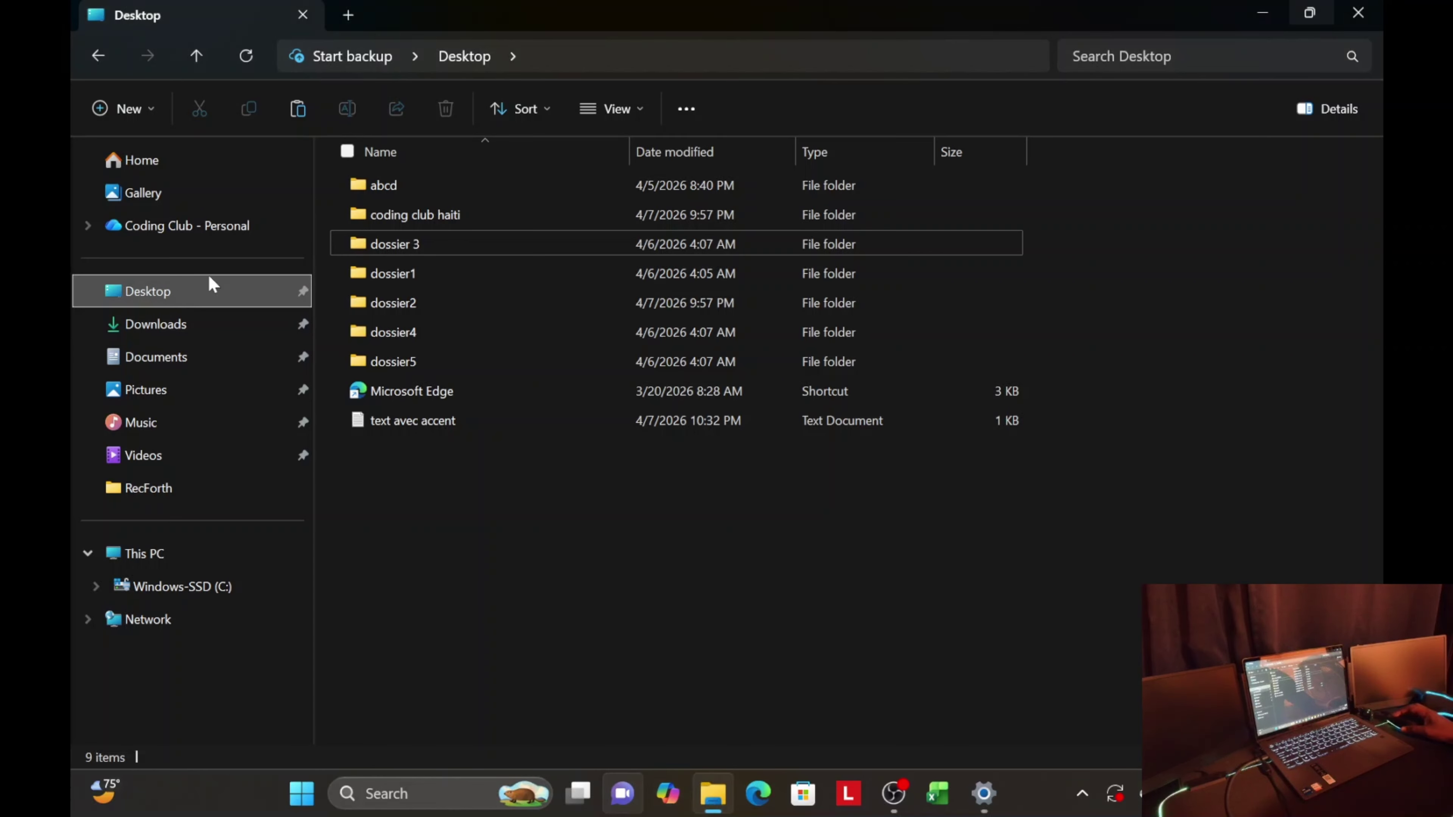
{"action": "double_click", "coordinate": [389, 424]}
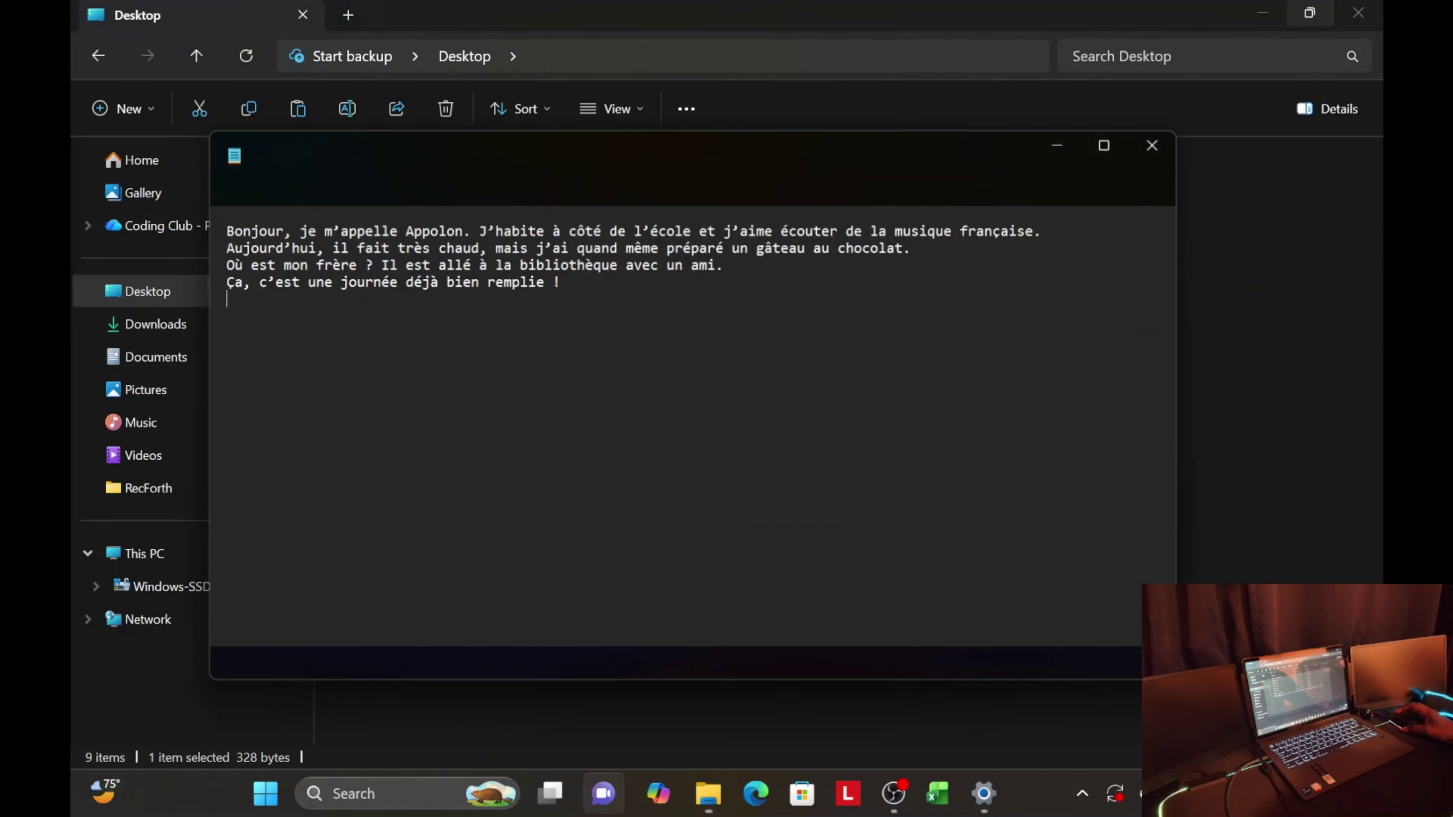
{"action": "left_click", "coordinate": [1106, 144]}
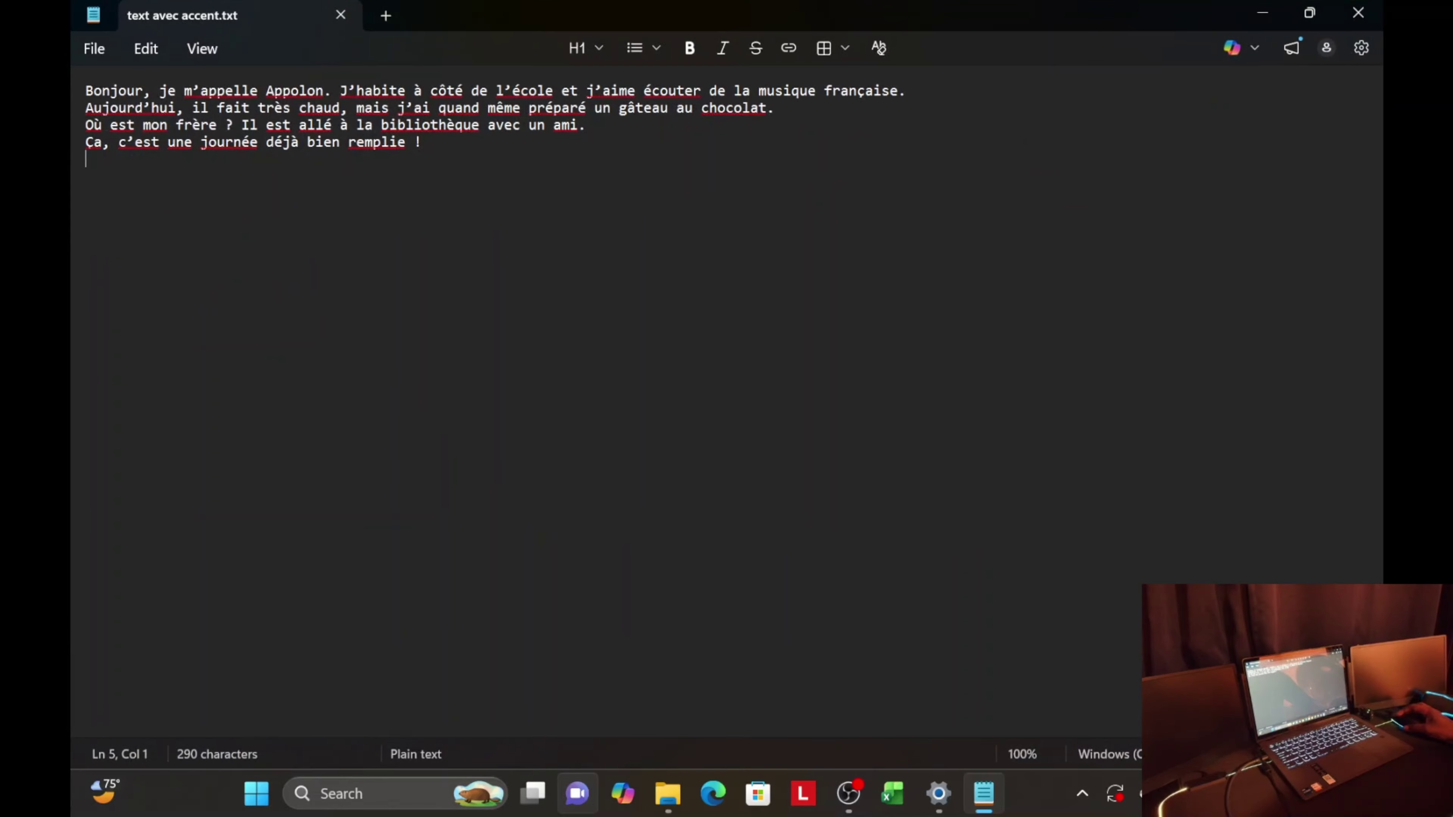
{"action": "key", "text": "Return"}
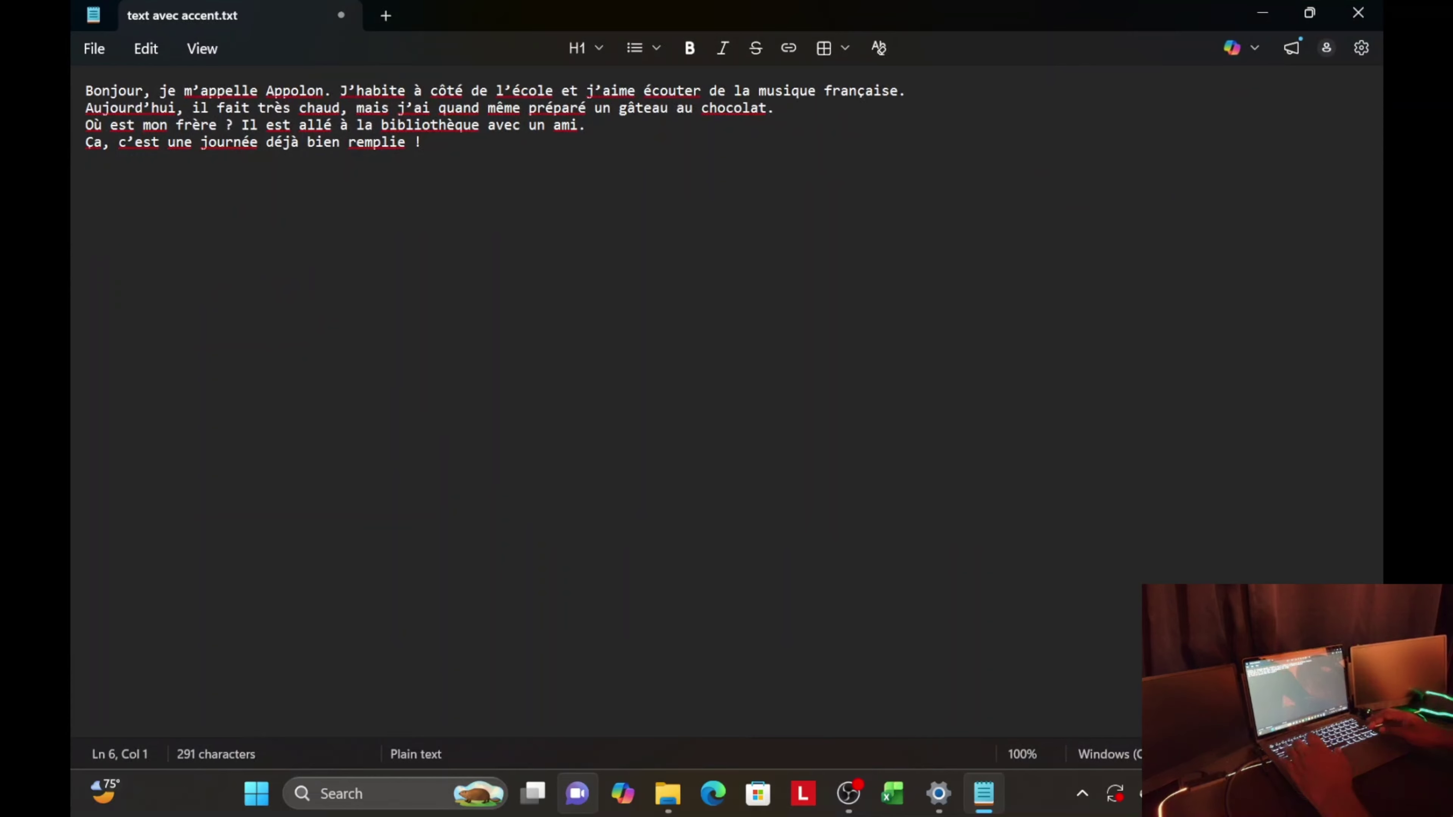
{"action": "type", "text": "'e"}
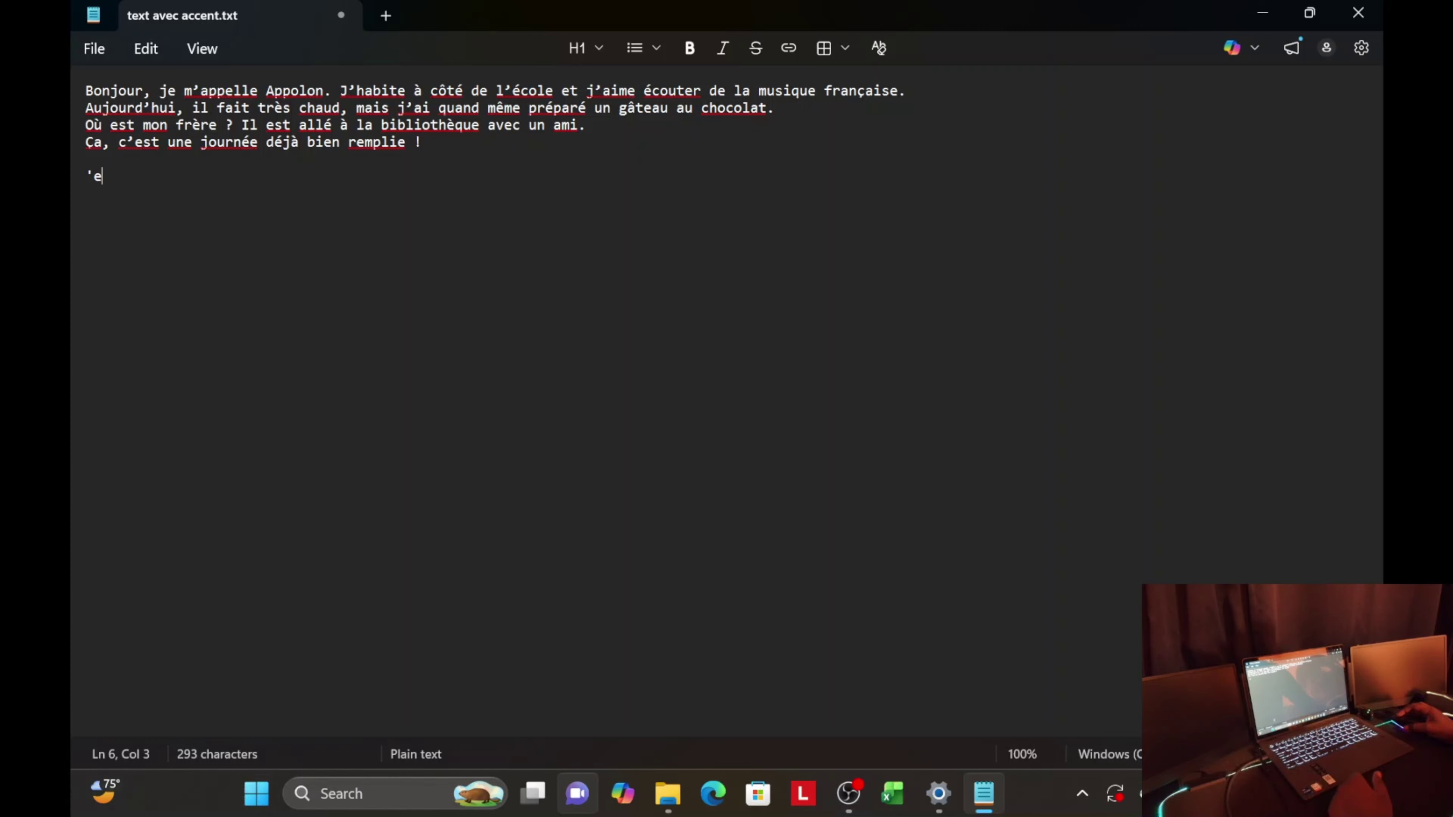
Step: Switch to Settings and open the language options for English (United States) under Time & language
{"action": "left_click", "coordinate": [939, 793]}
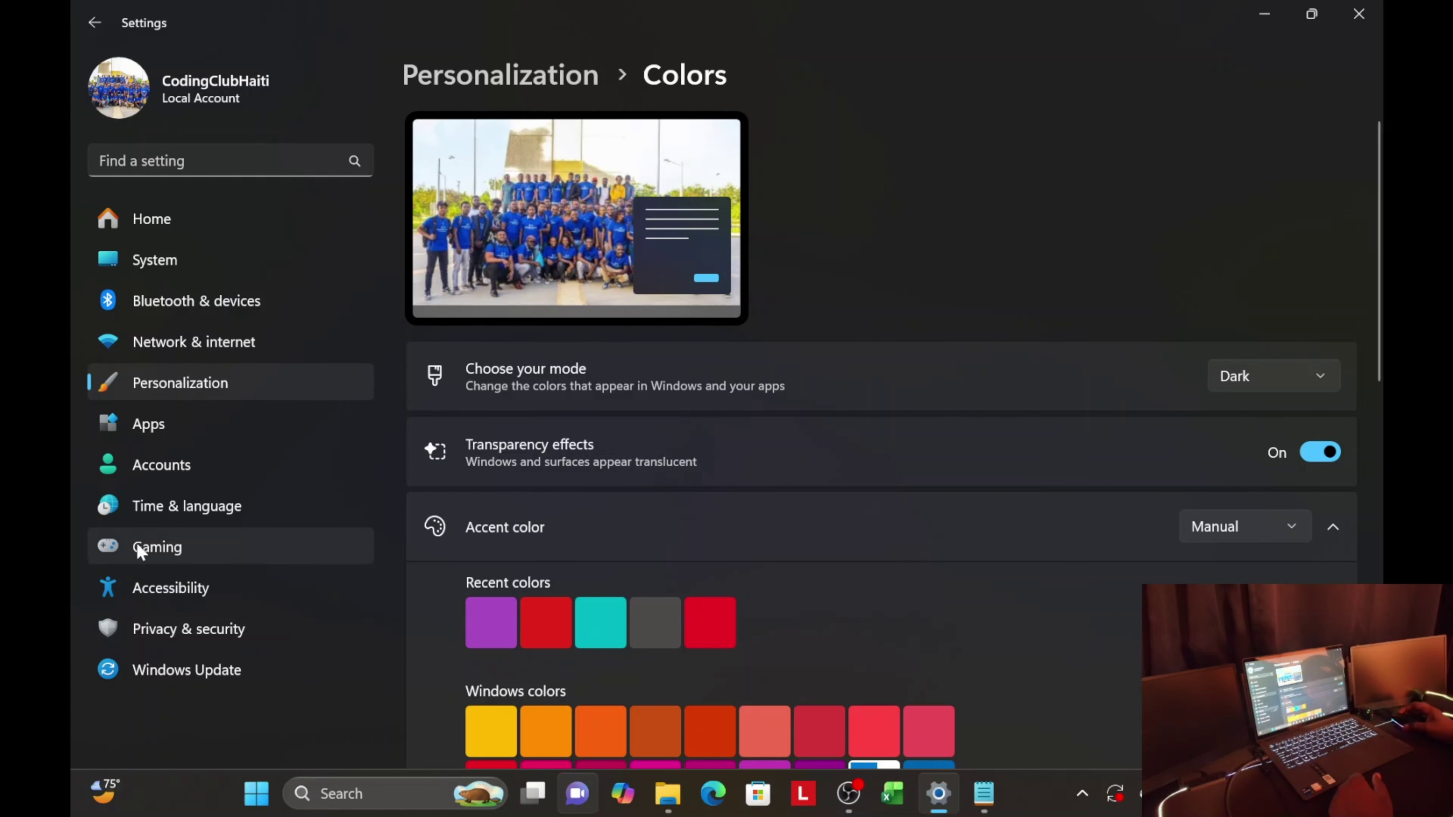
{"action": "left_click", "coordinate": [167, 521]}
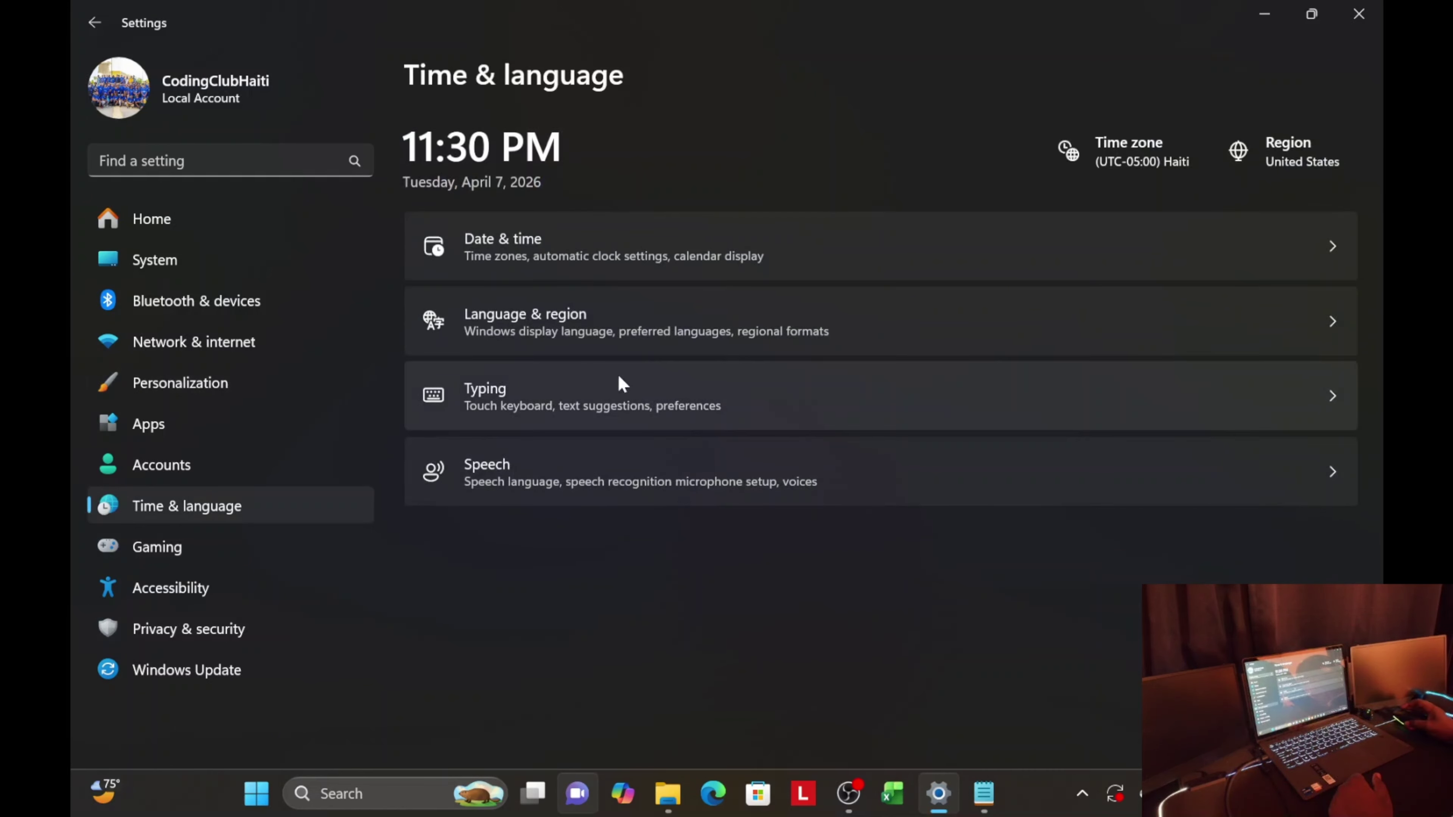
{"action": "left_click", "coordinate": [516, 335]}
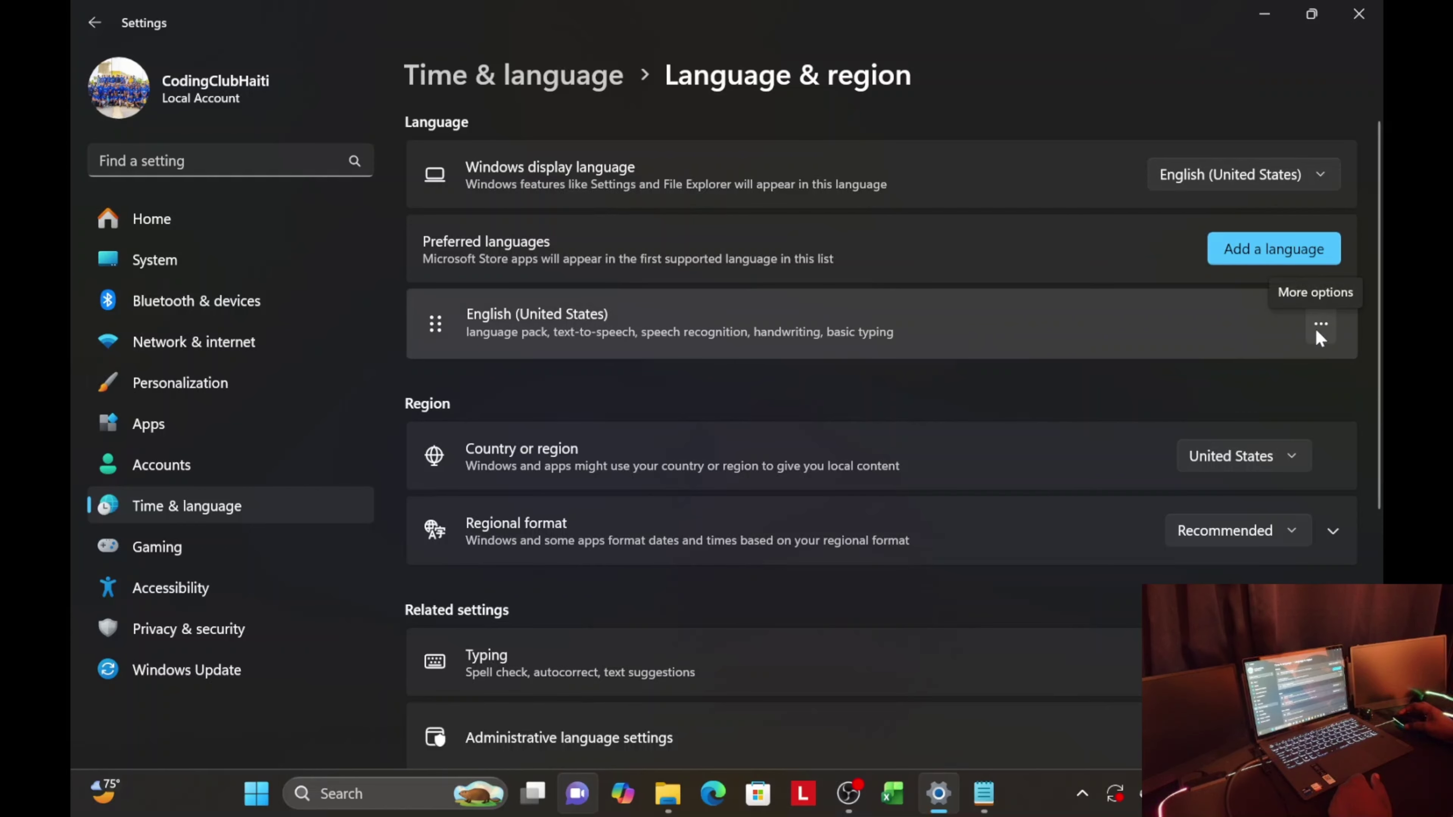
{"action": "left_click", "coordinate": [1321, 338]}
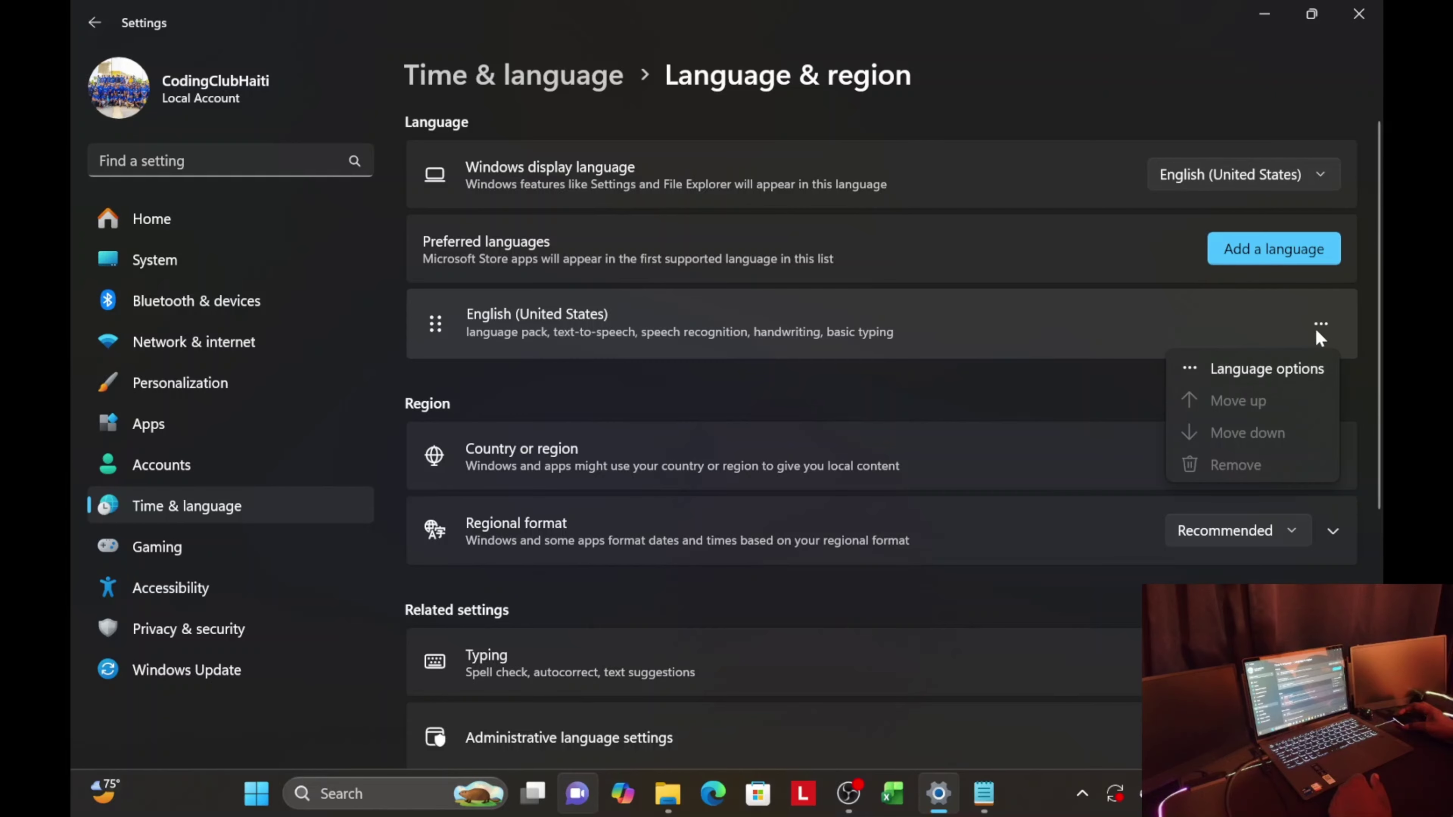
{"action": "left_click", "coordinate": [1252, 375]}
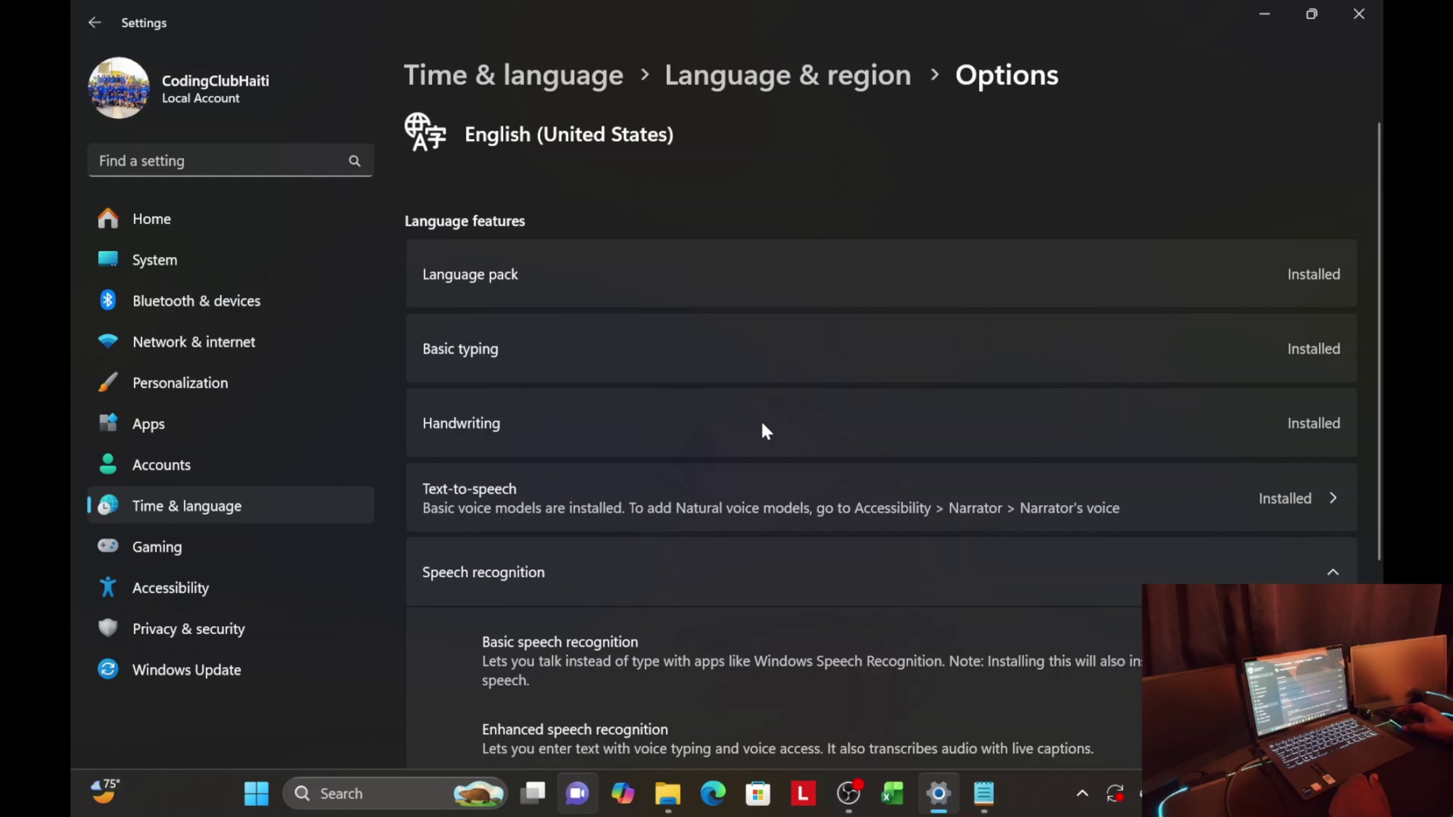
Step: Add the United States-International QWERTY keyboard to the installed keyboards
{"action": "scroll", "coordinate": [686, 394], "scroll_direction": "down", "scroll_amount": 5}
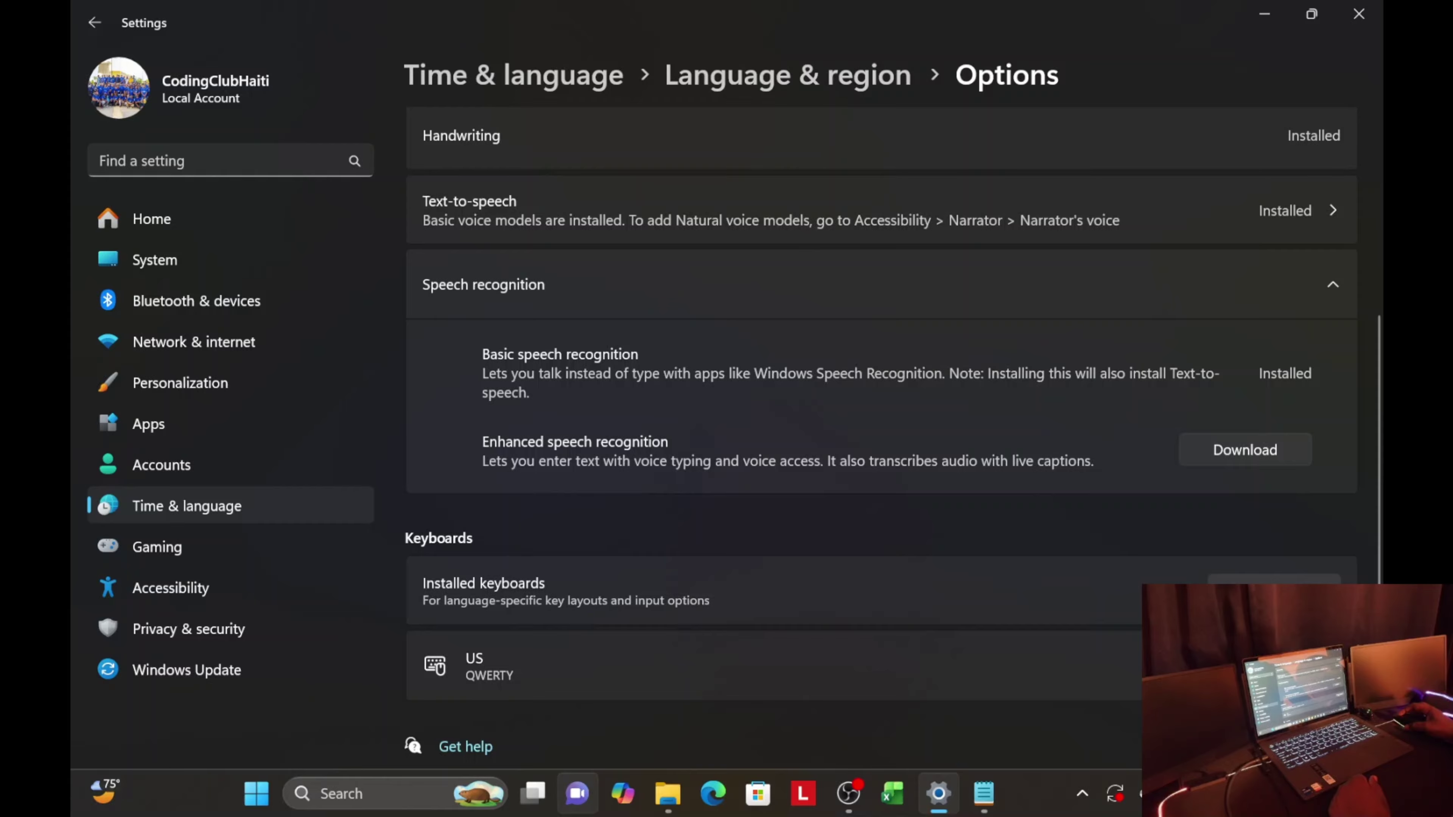
{"action": "left_click", "coordinate": [1274, 590]}
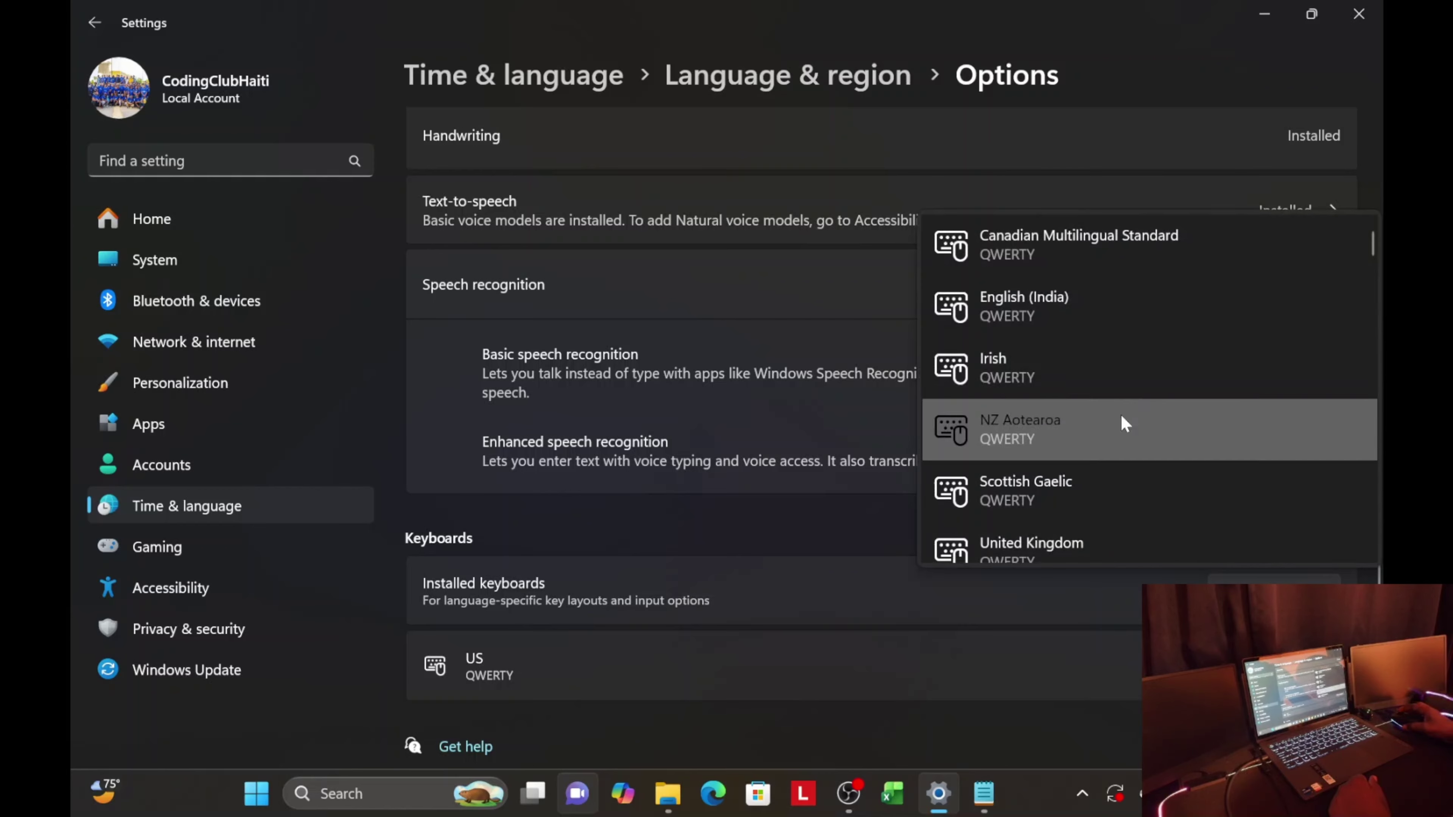
{"action": "scroll", "coordinate": [1124, 423], "scroll_direction": "down", "scroll_amount": 3}
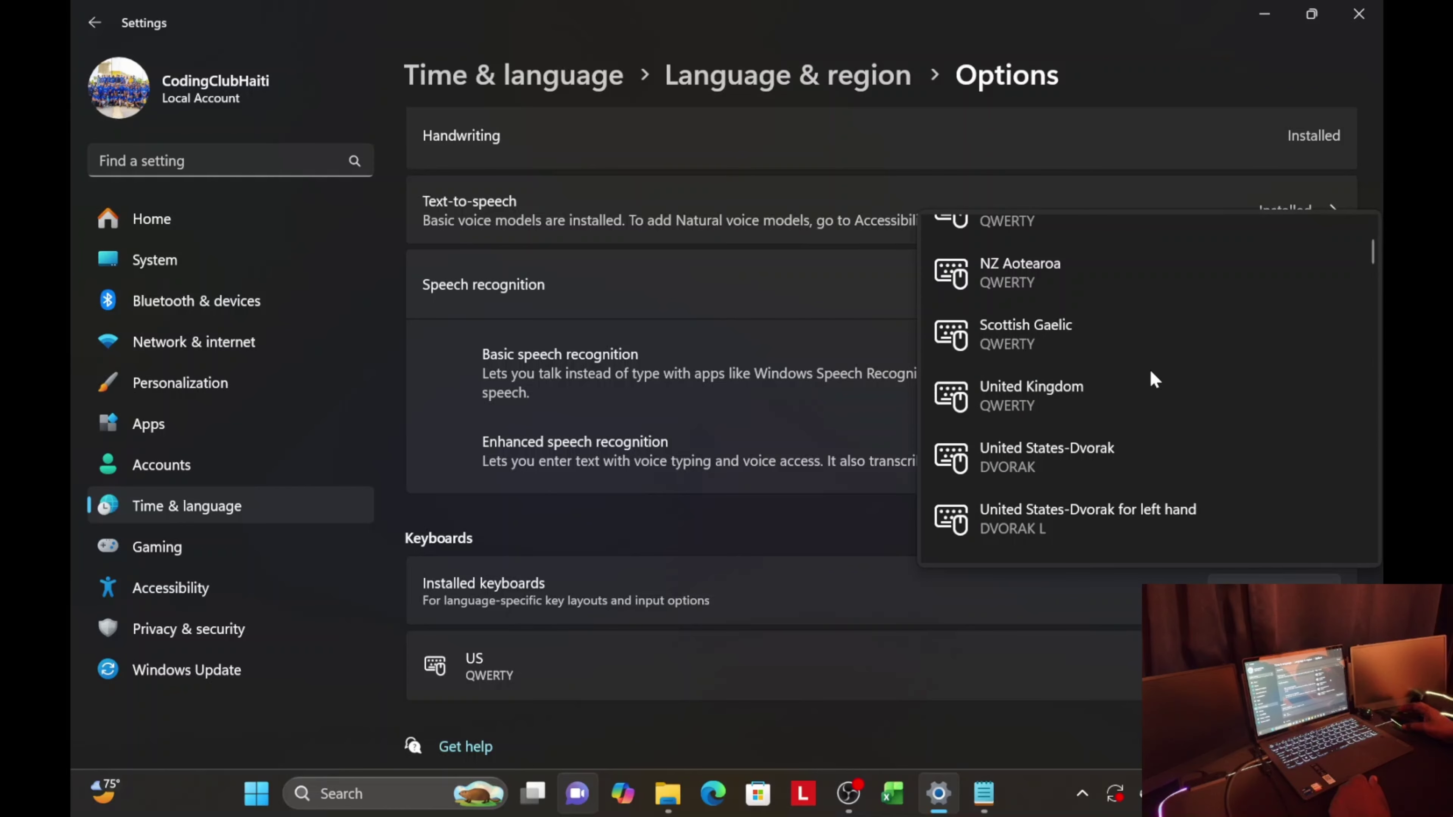
{"action": "scroll", "coordinate": [1154, 379], "scroll_direction": "down", "scroll_amount": 2}
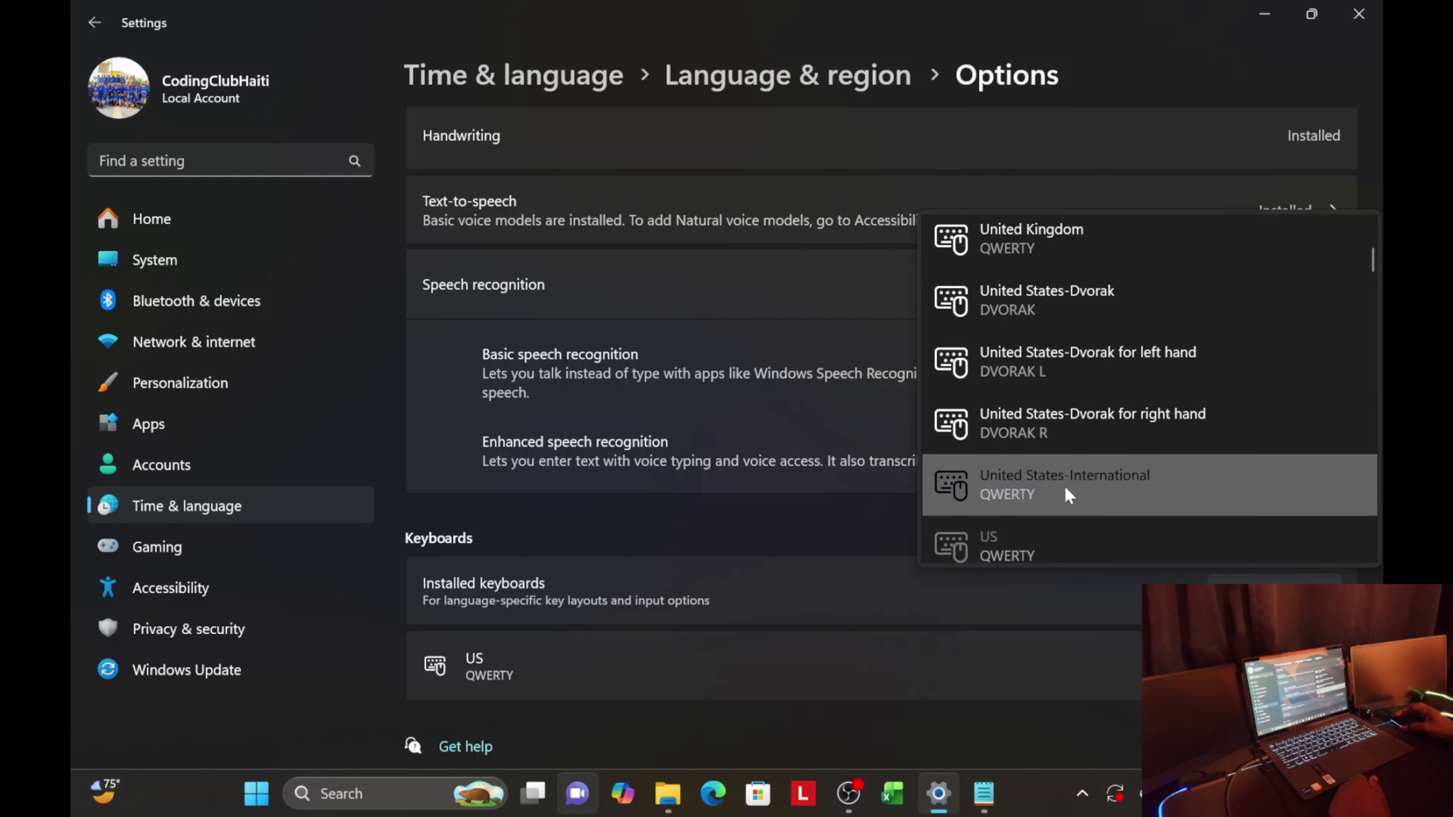
{"action": "left_click", "coordinate": [1068, 495]}
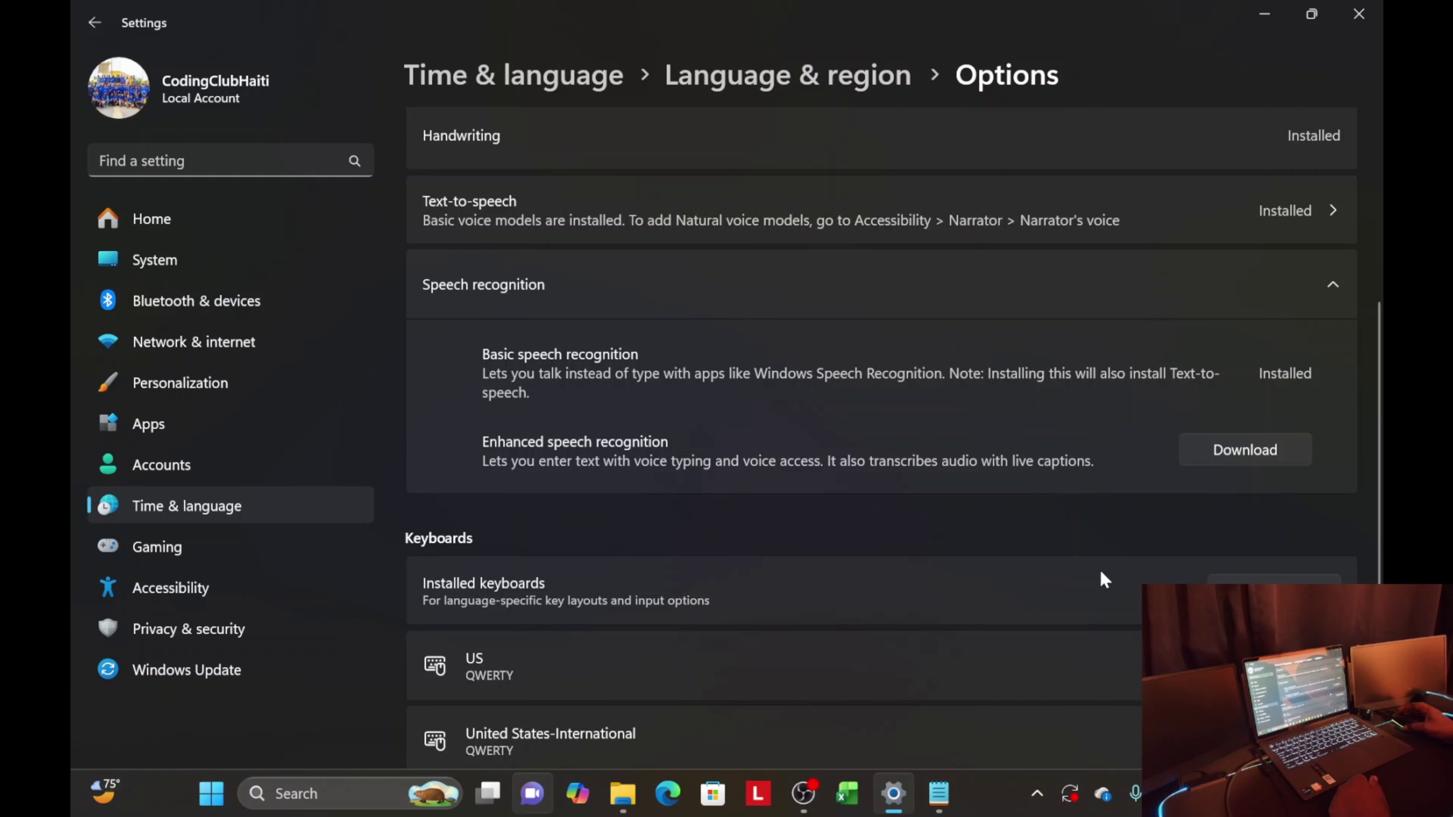
Step: Remove the US QWERTY keyboard from the installed keyboards
{"action": "scroll", "coordinate": [1104, 579], "scroll_direction": "down", "scroll_amount": 1}
{"action": "left_click", "coordinate": [1320, 588]}
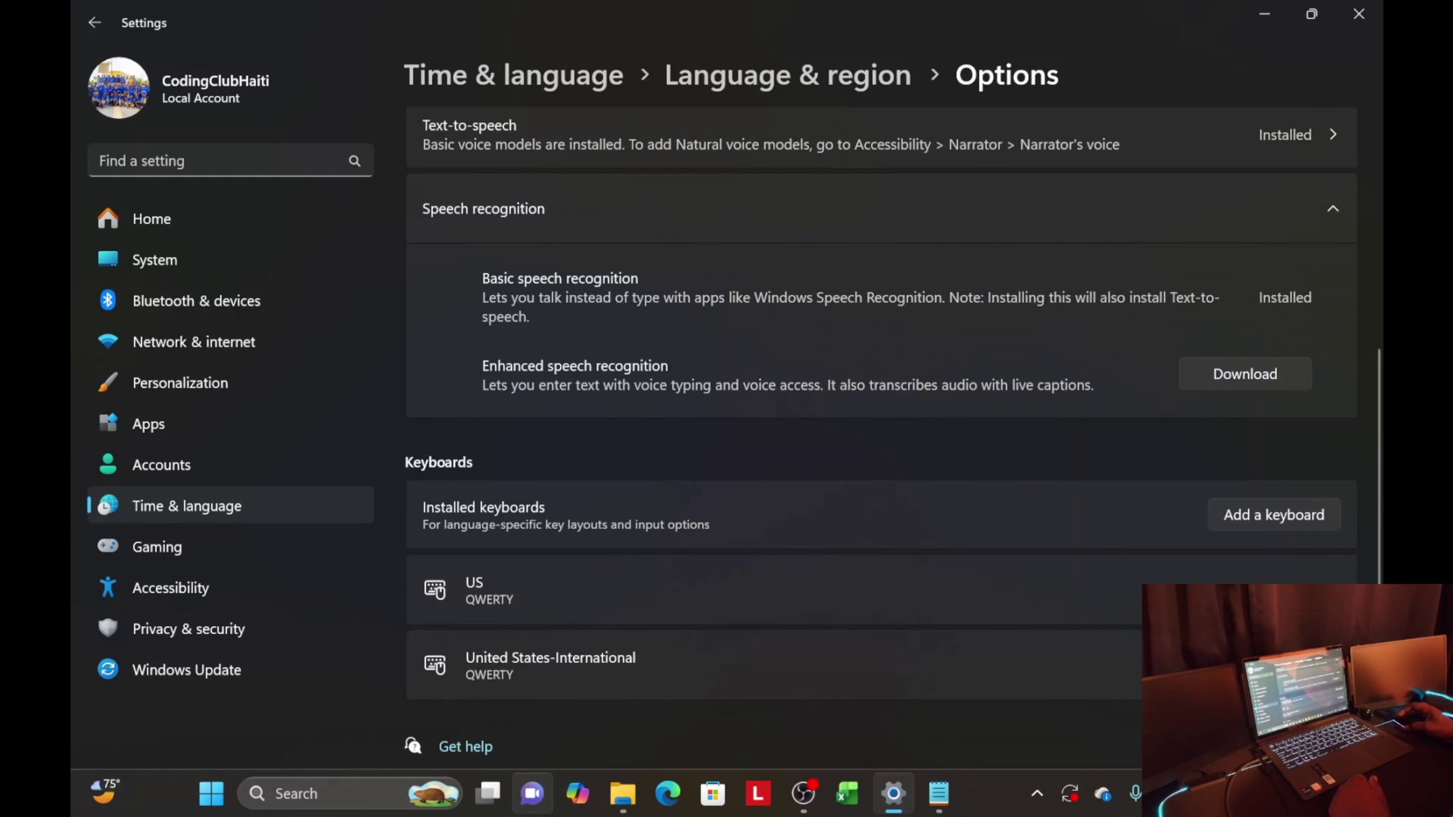
{"action": "left_click", "coordinate": [1298, 629]}
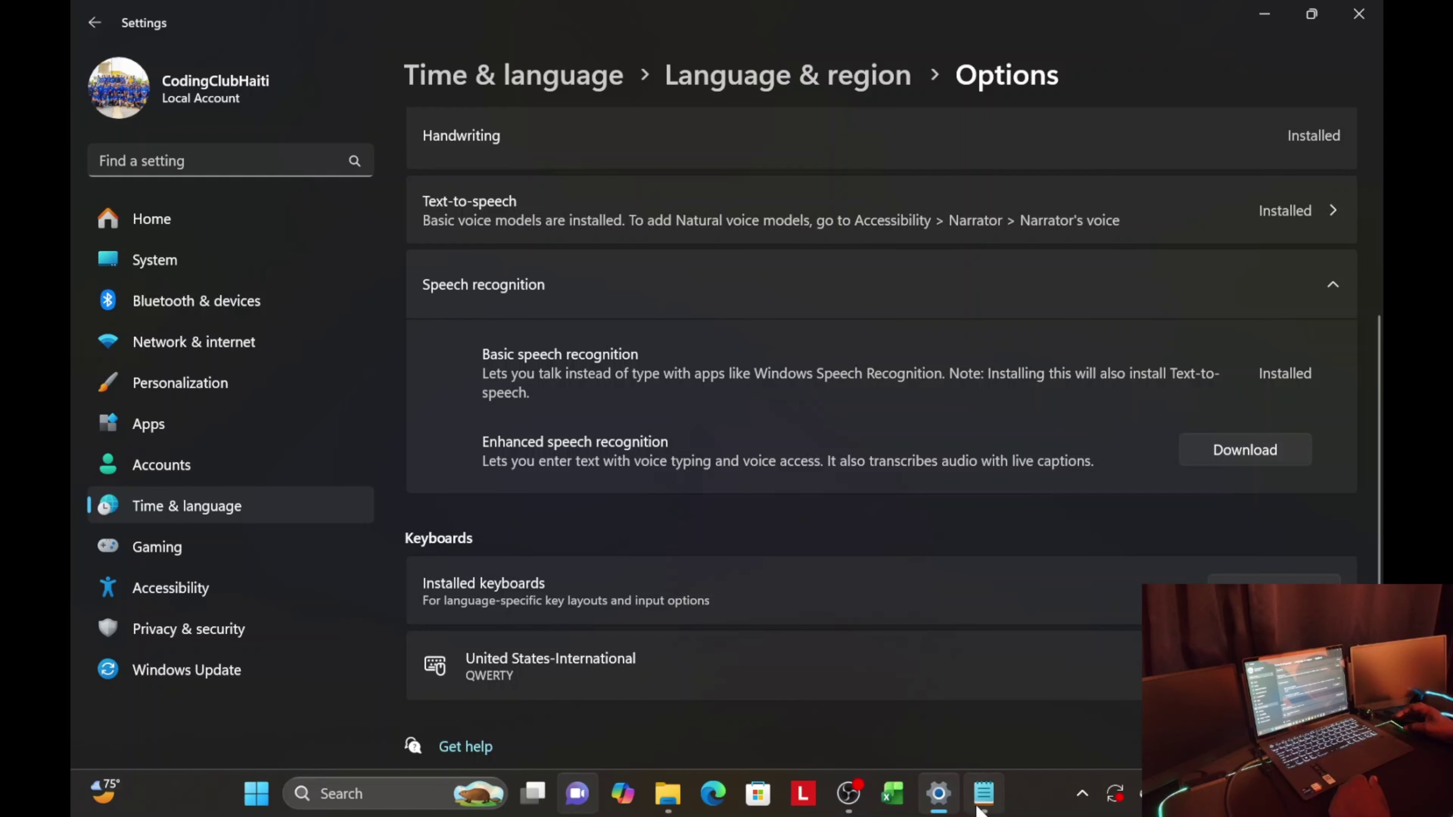
Step: Switch to Notepad and replace 'e on the last line with the accented letters éàê
{"action": "left_click", "coordinate": [984, 792]}
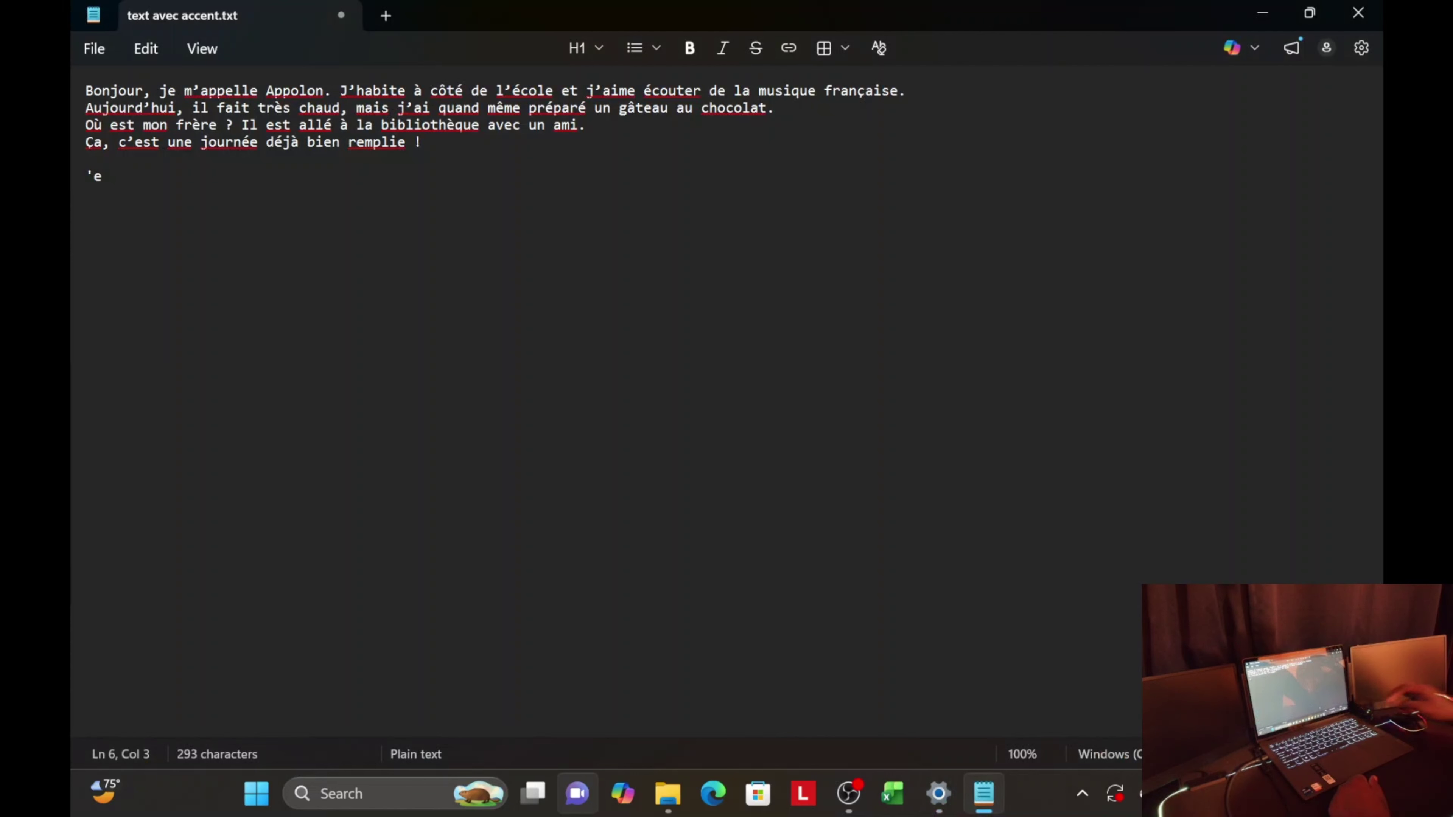
{"action": "key", "text": "BackSpace"}
{"action": "key", "text": "BackSpace"}
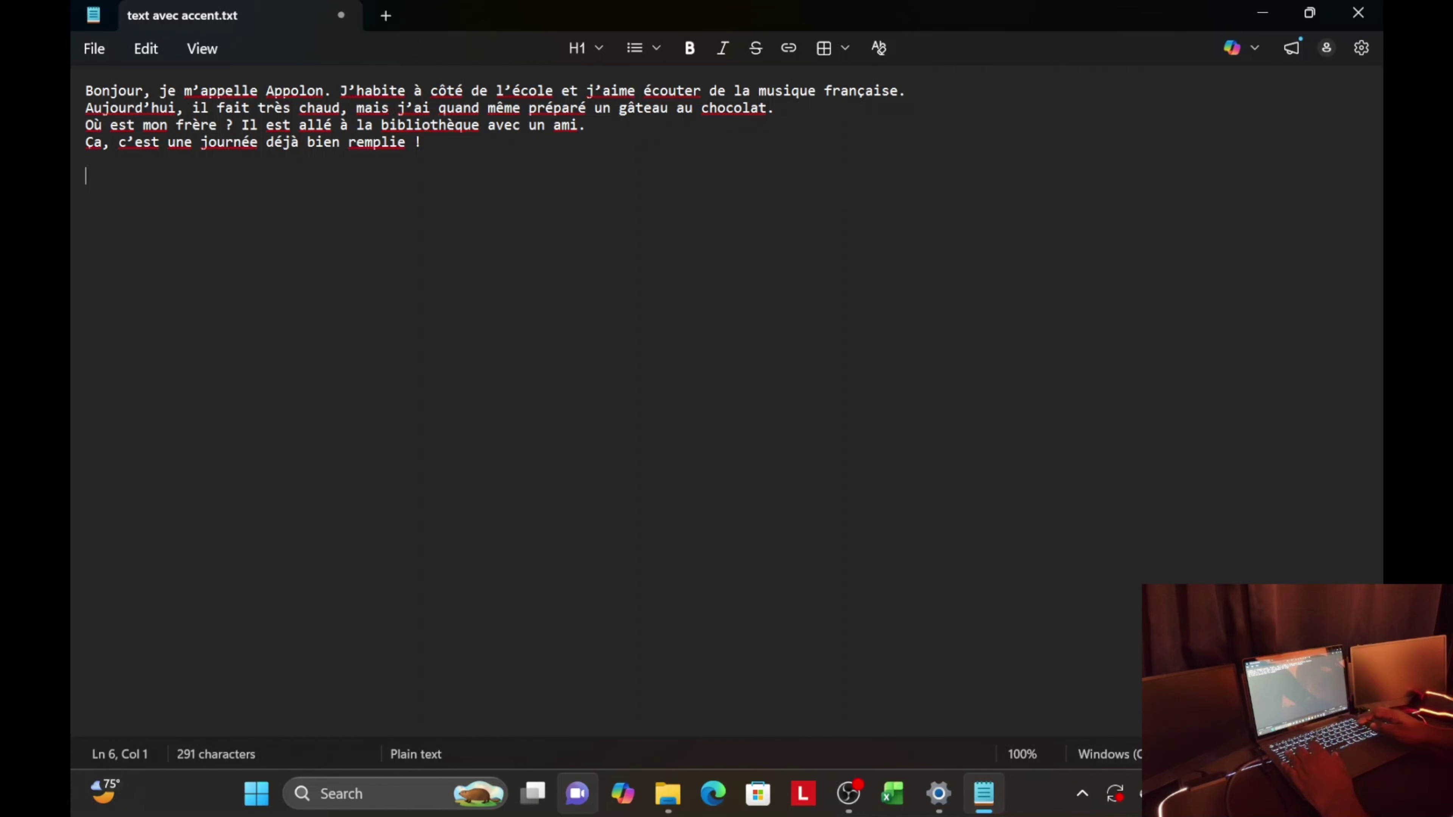
{"action": "type", "text": "é"}
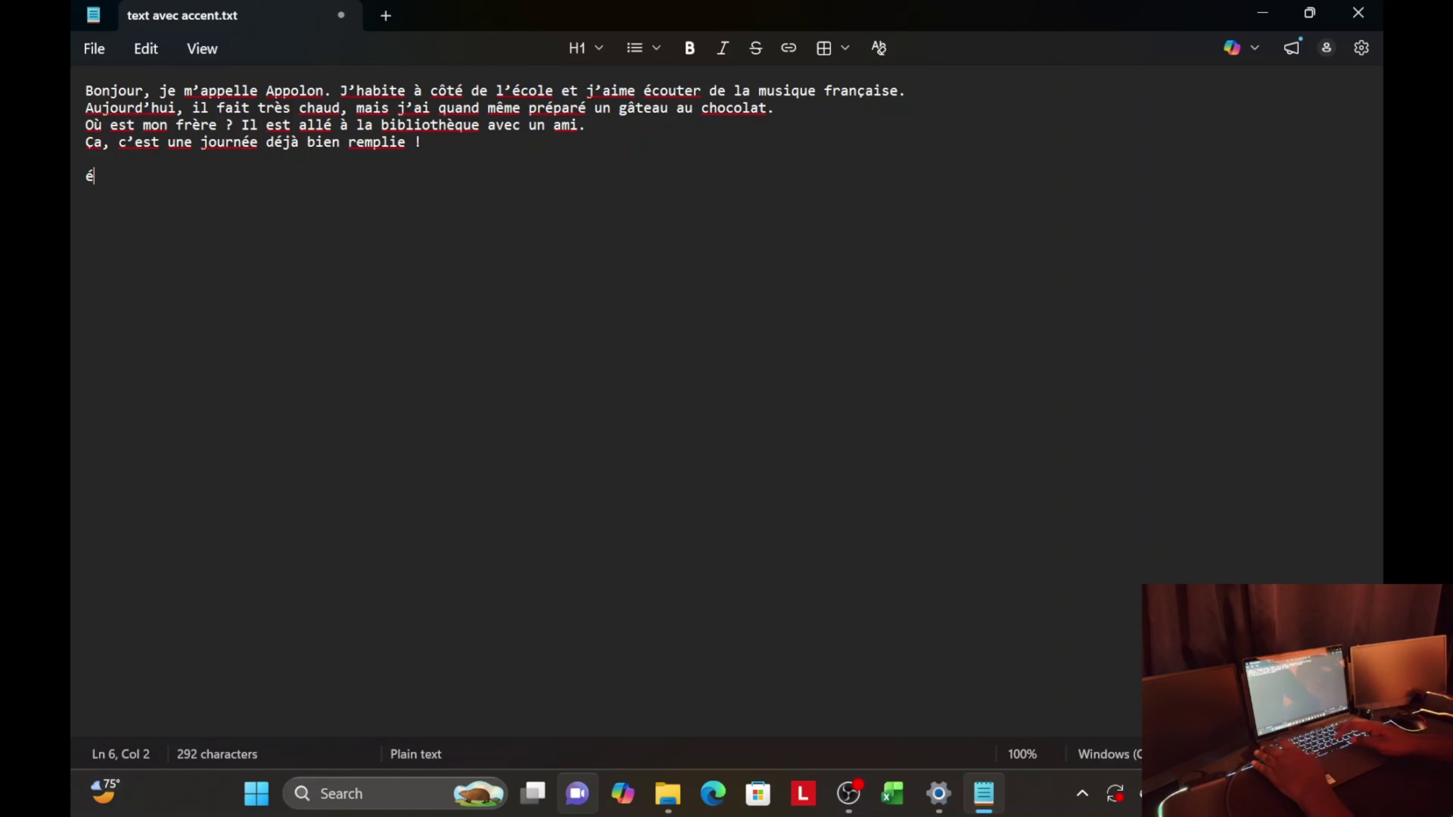
{"action": "type", "text": "à"}
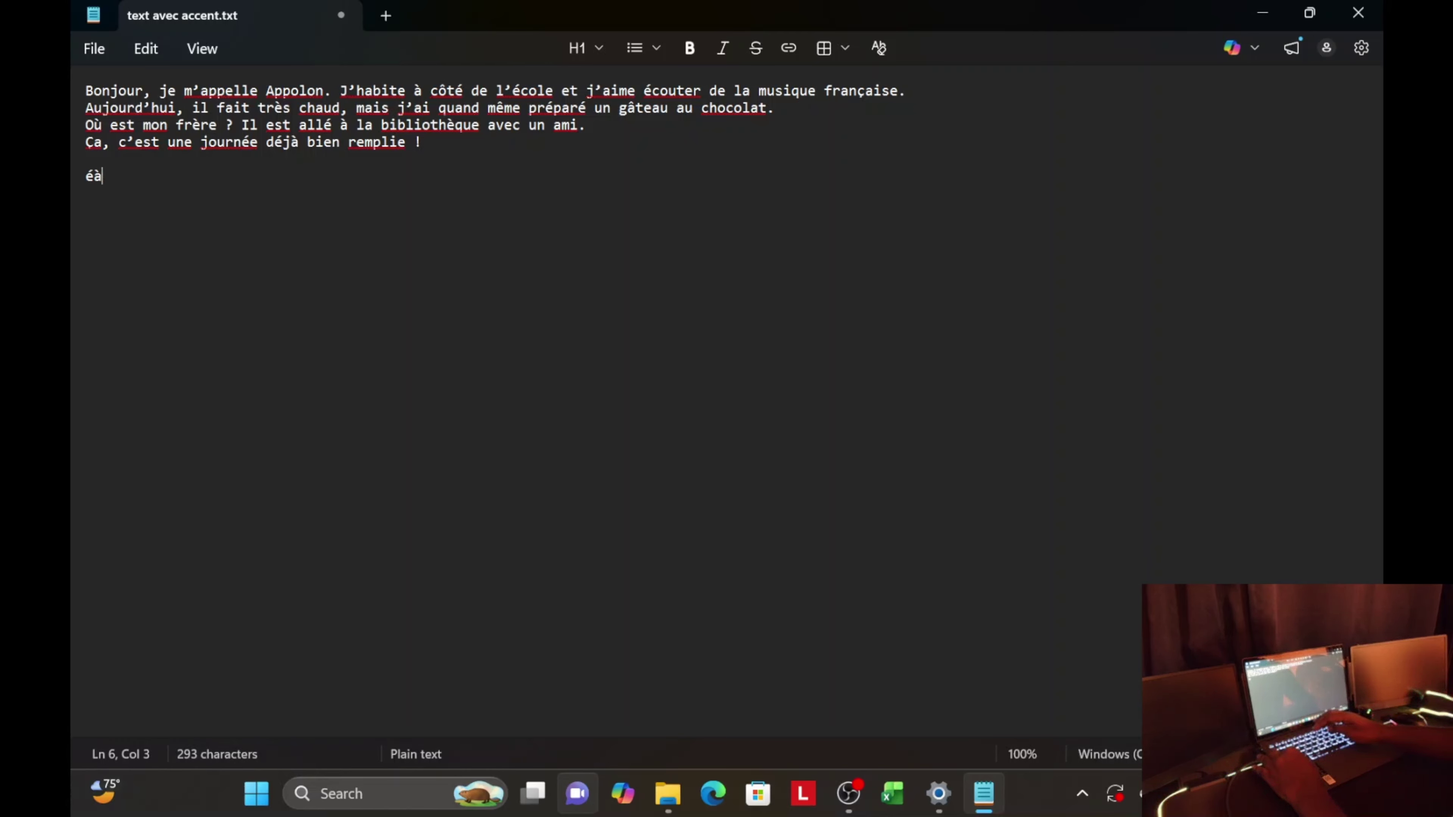
{"action": "type", "text": "ê"}
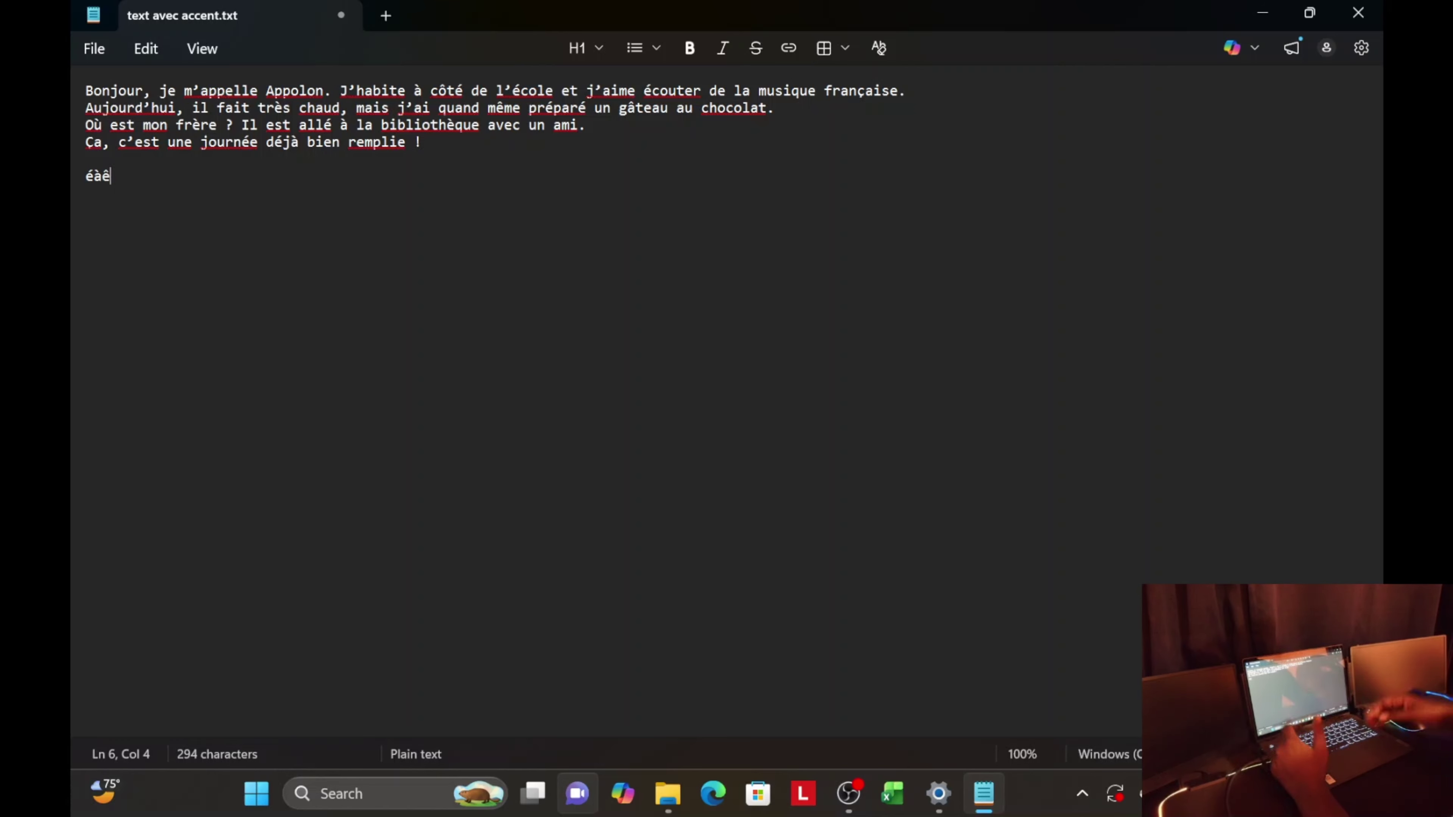